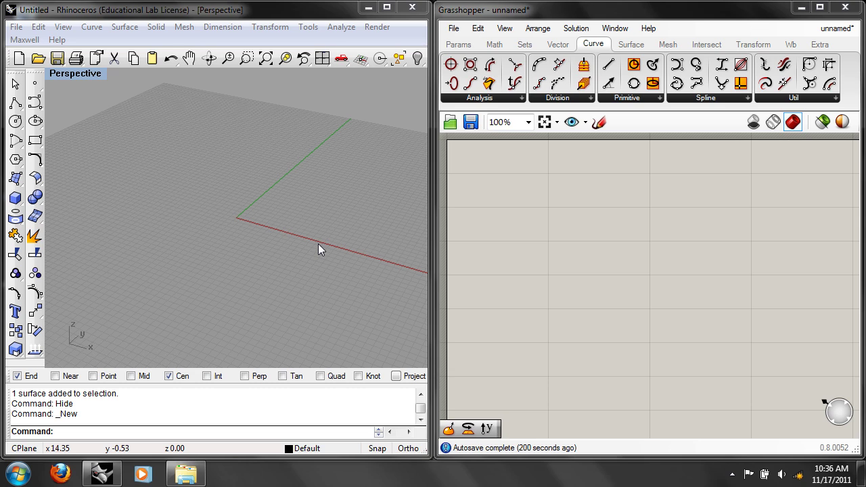
Switch the Rhino viewport from Perspective to the Front view
click(310, 433)
text(Front)
key(Return)
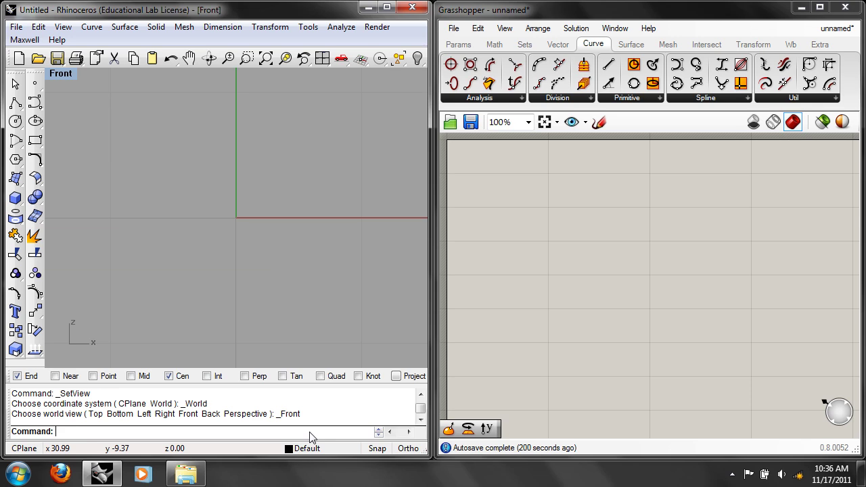
right_drag(326, 221, 227, 263)
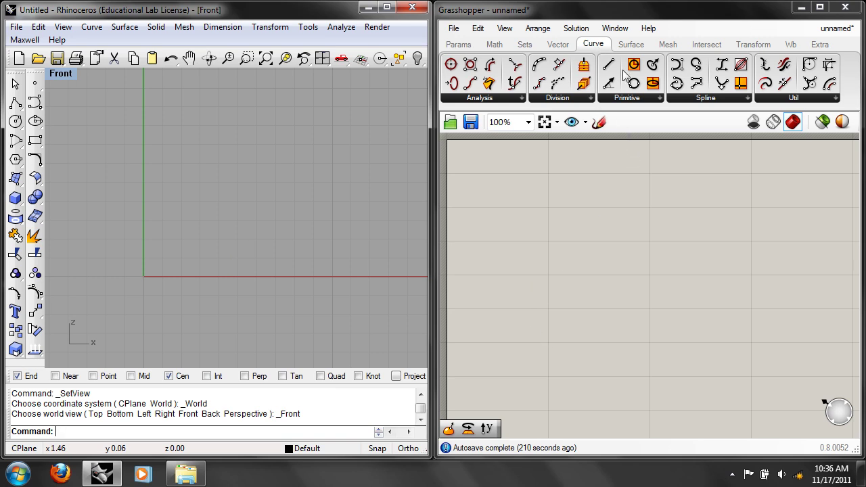
Place a Line SDL component on the empty Grasshopper canvas
click(646, 99)
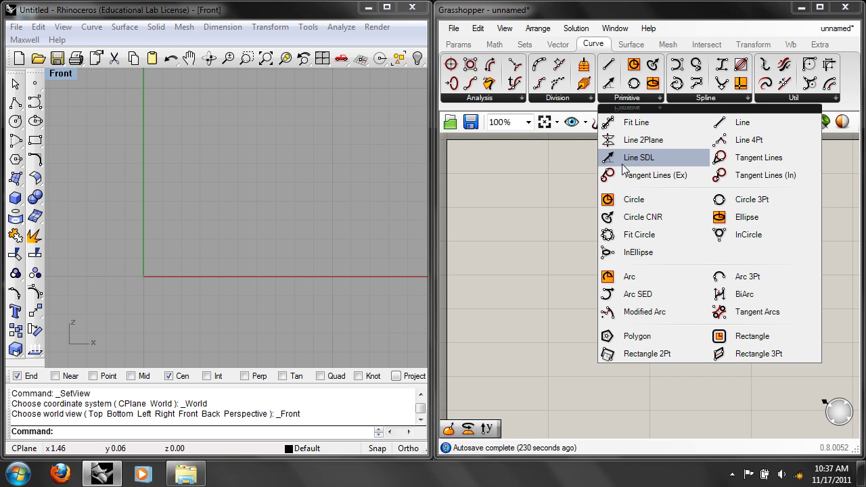
click(622, 162)
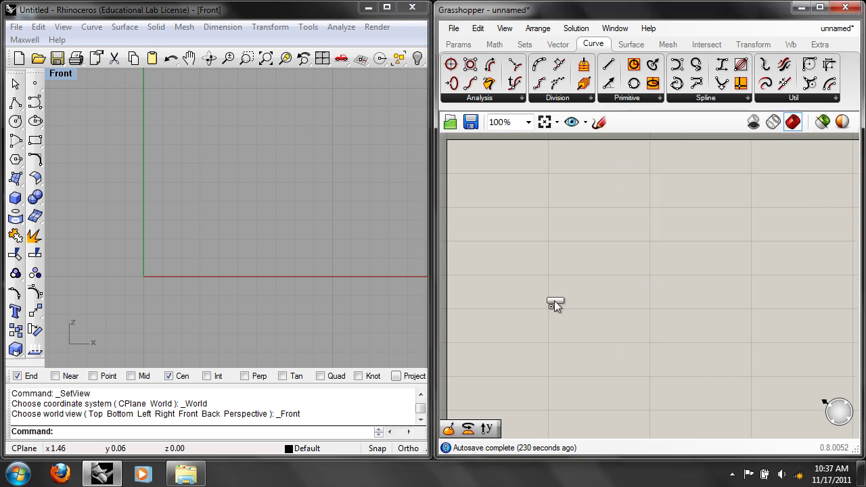
click(540, 274)
right_drag(601, 288, 636, 307)
drag(581, 295, 610, 273)
click(654, 307)
scroll(667, 288, up, 1)
right_drag(415, 245, 349, 245)
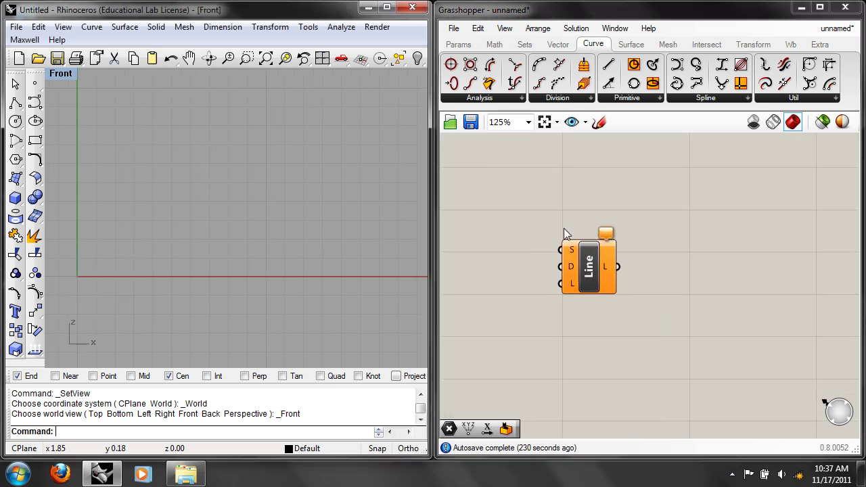
right_drag(148, 249, 238, 257)
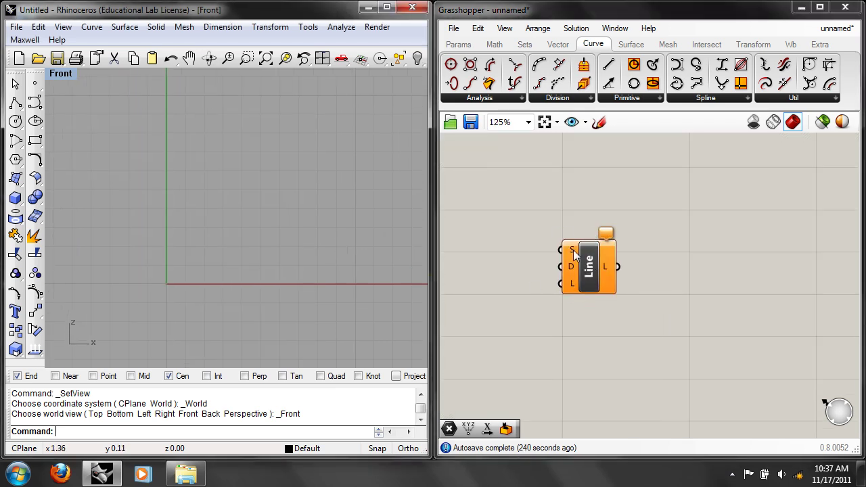
Add a Point XYZ component and connect its point output to the Line component's start input
double_click(496, 264)
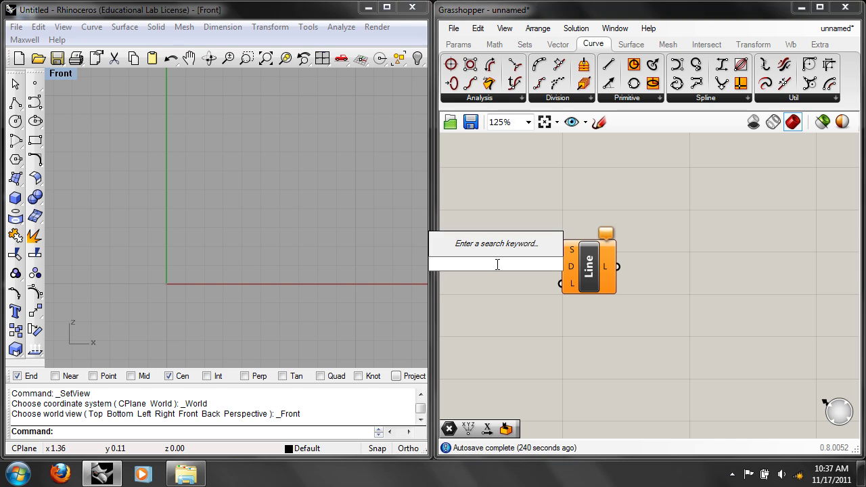
text(xy)
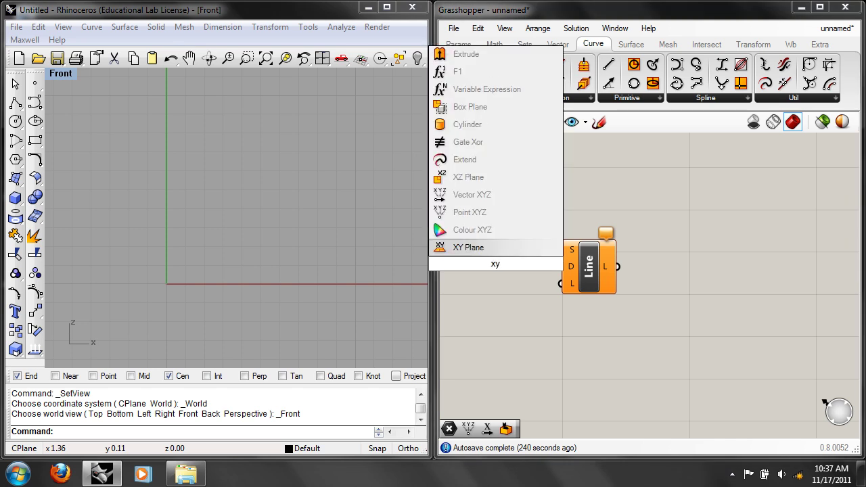
click(467, 220)
drag(512, 255, 560, 250)
drag(597, 272, 625, 272)
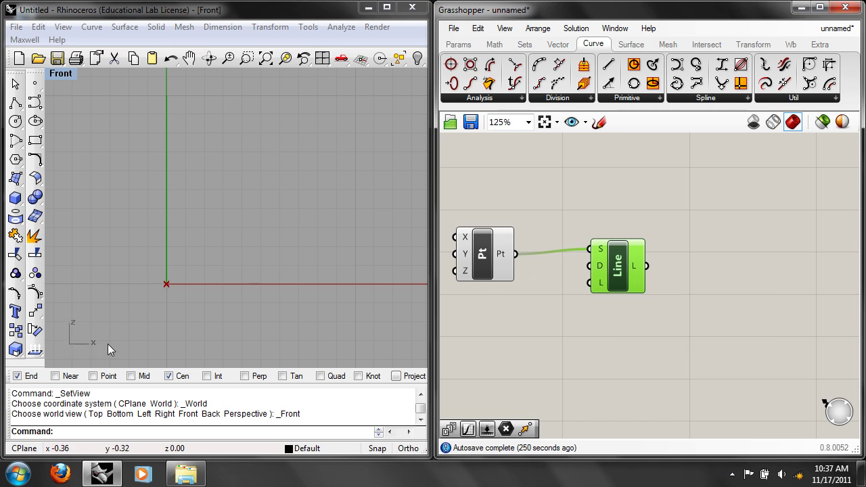
Add a Unit X vector below the point component and connect it to the Line's direction input
double_click(506, 309)
text(x)
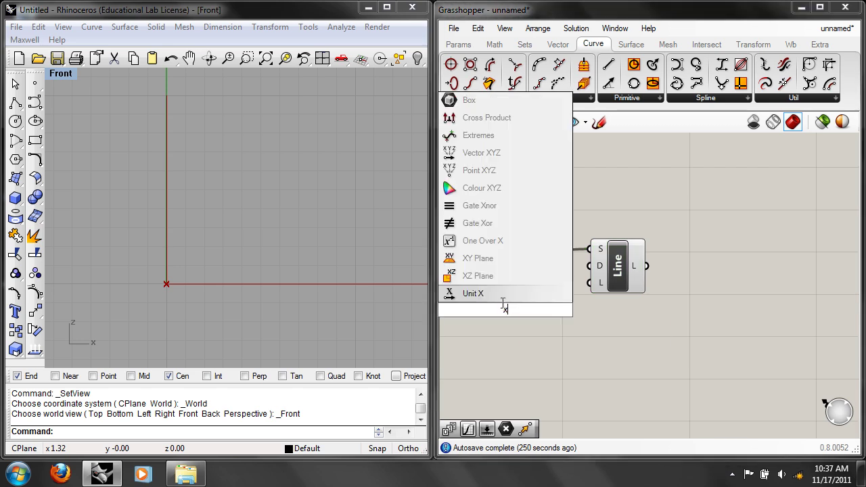
click(502, 304)
drag(533, 310, 589, 266)
Add a number slider below the Unit X component with its maximum set to 50
right_drag(463, 385, 546, 358)
double_click(550, 352)
text(num)
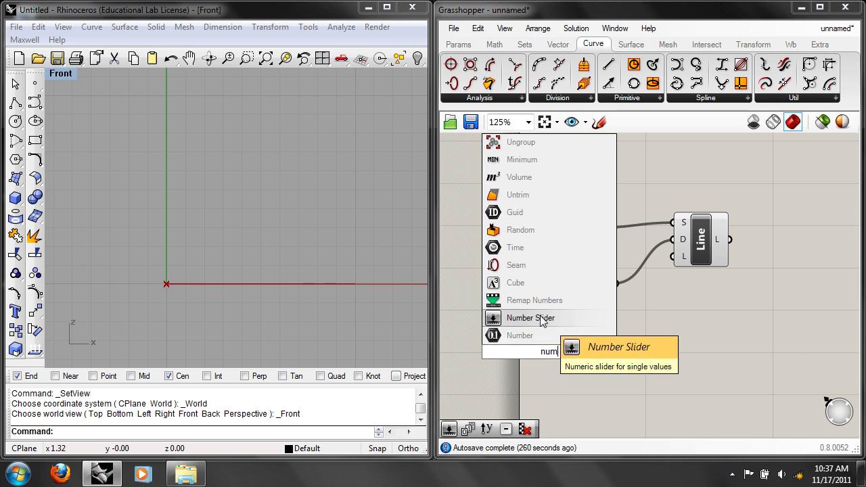
click(530, 318)
right_click(566, 352)
click(604, 364)
double_click(637, 353)
text(50)
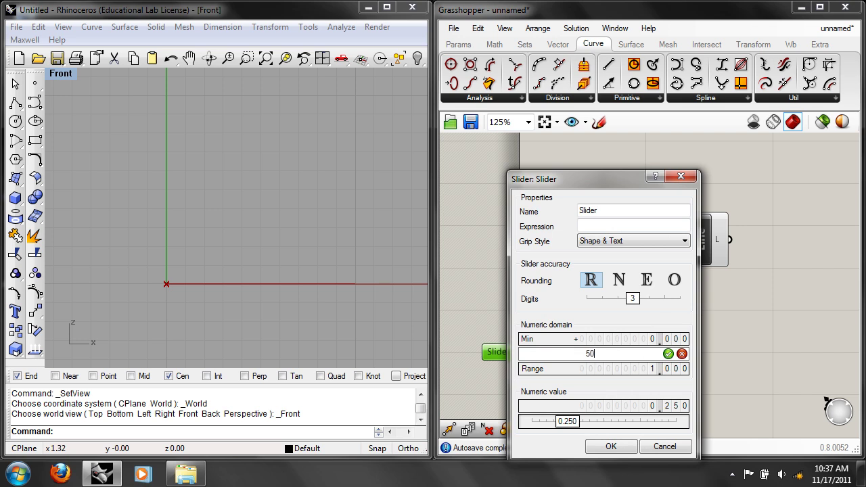
click(668, 354)
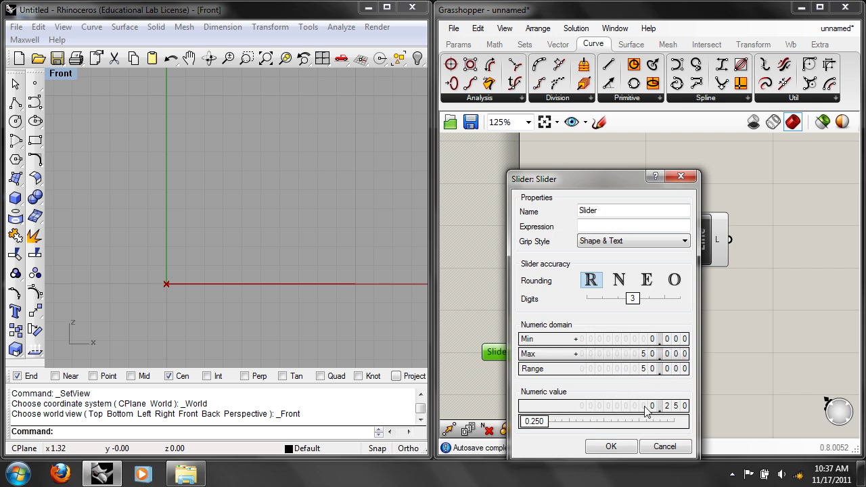
click(617, 445)
Connect the slider to the Line's length input and set it to about 15.05
drag(619, 351, 673, 255)
drag(526, 351, 550, 351)
right_drag(314, 231, 194, 222)
scroll(298, 250, down, 20)
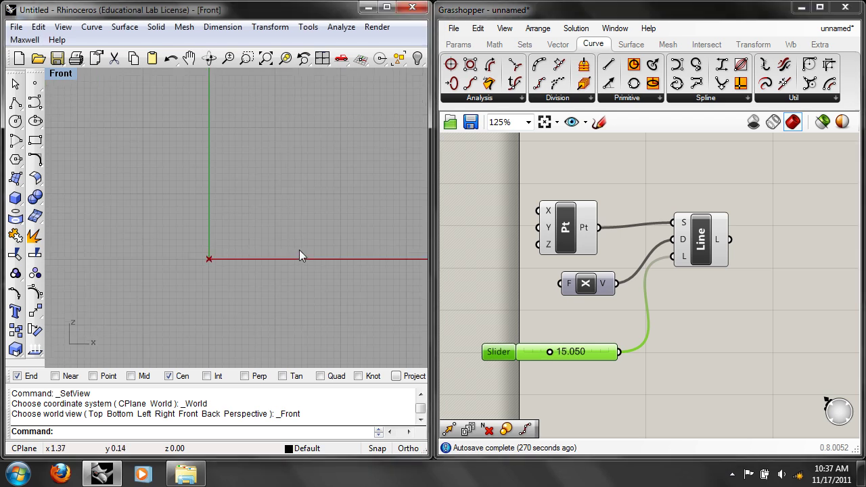
right_drag(389, 228, 303, 261)
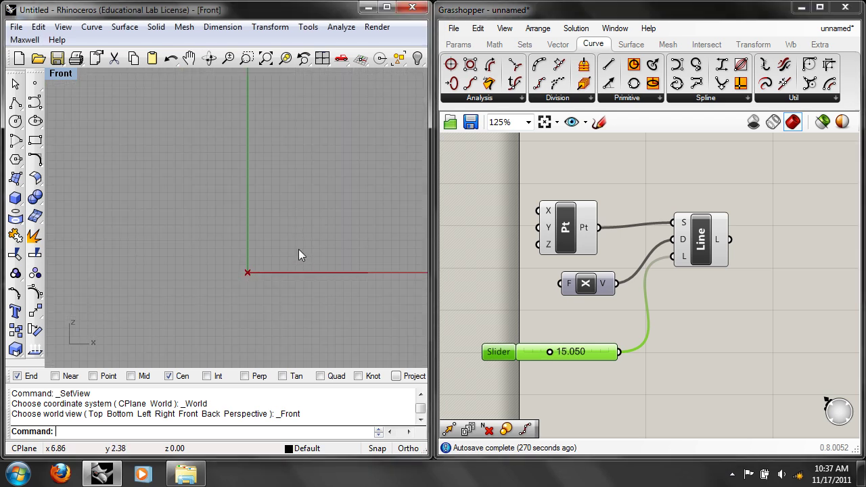
Switch the Rhino viewport to Perspective and orbit to view the line at an angle
click(64, 73)
mouse_move(169, 238)
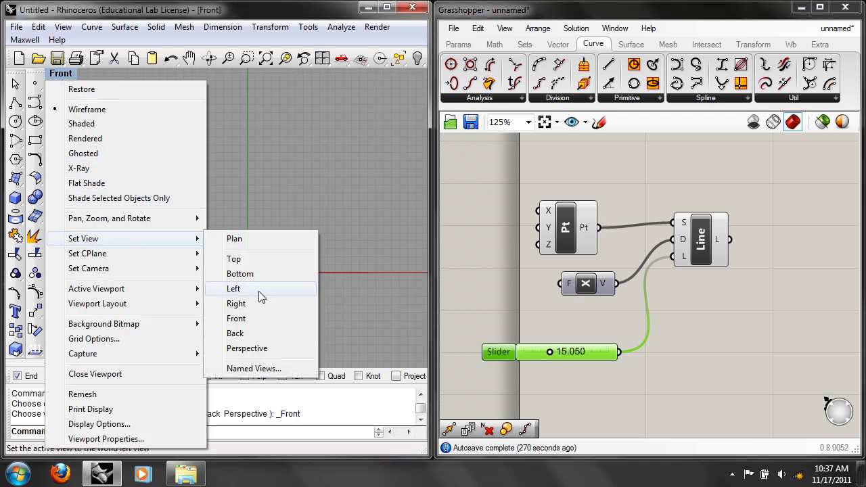
click(254, 347)
right_drag(232, 304, 361, 274)
Add an End Points component fed by the Line output and set the length slider to 31.45
right_drag(721, 318, 680, 330)
double_click(737, 275)
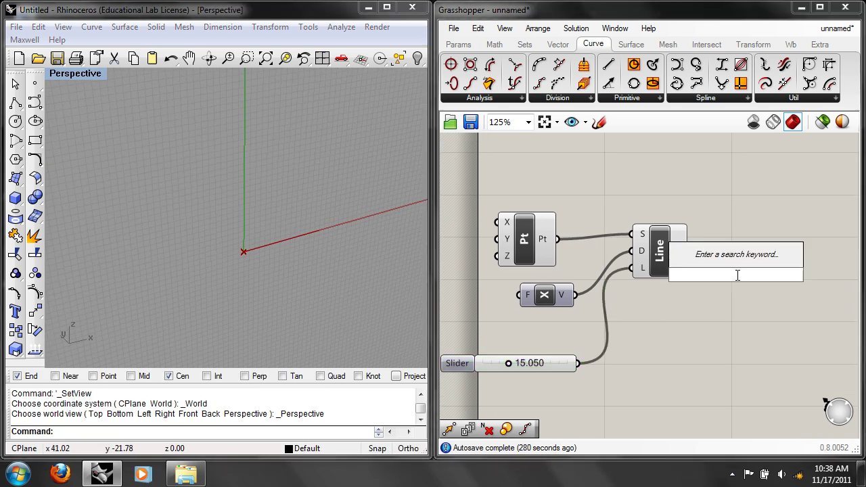
text(en)
key(Return)
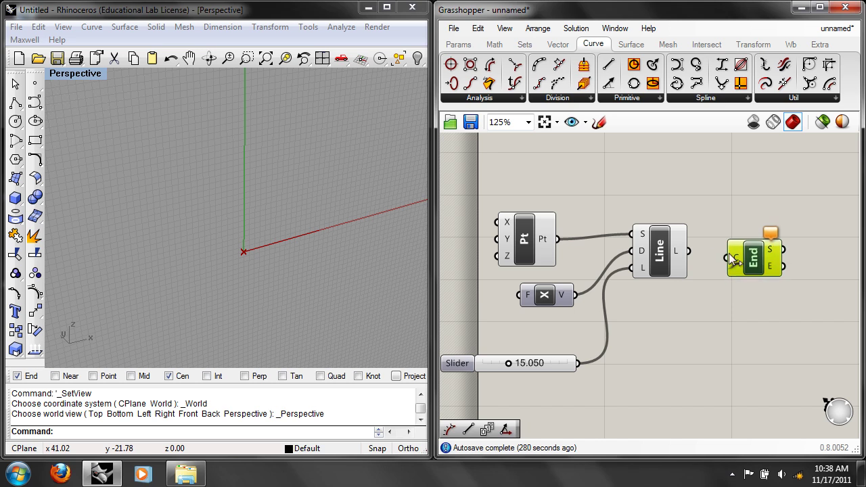
drag(688, 252, 730, 257)
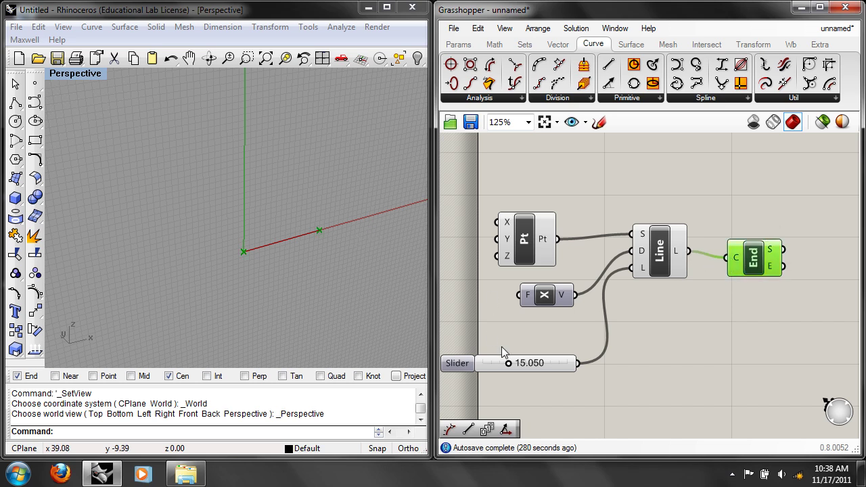
drag(509, 363, 536, 369)
Delete the End Points component and return the Rhino viewport to the Front view
click(477, 28)
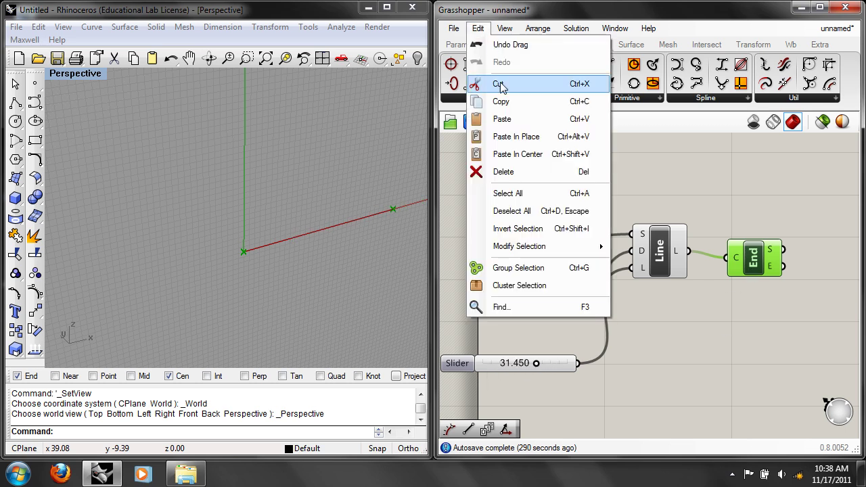
click(507, 173)
text(Front)
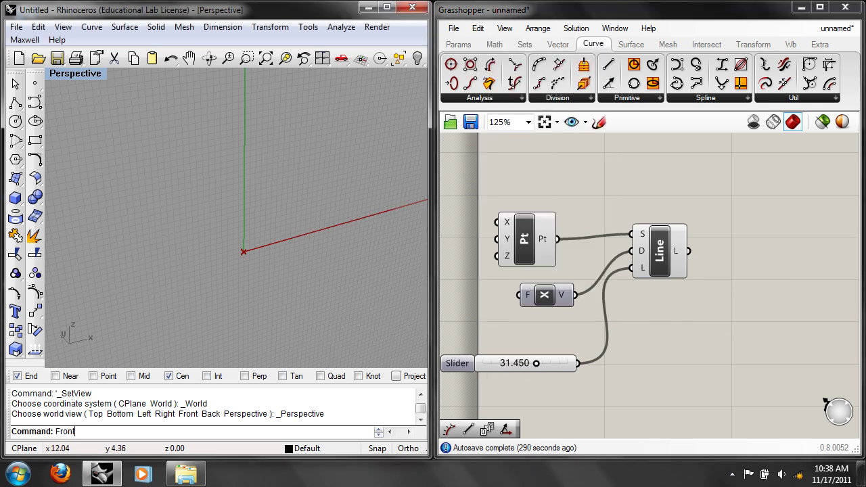
key(Return)
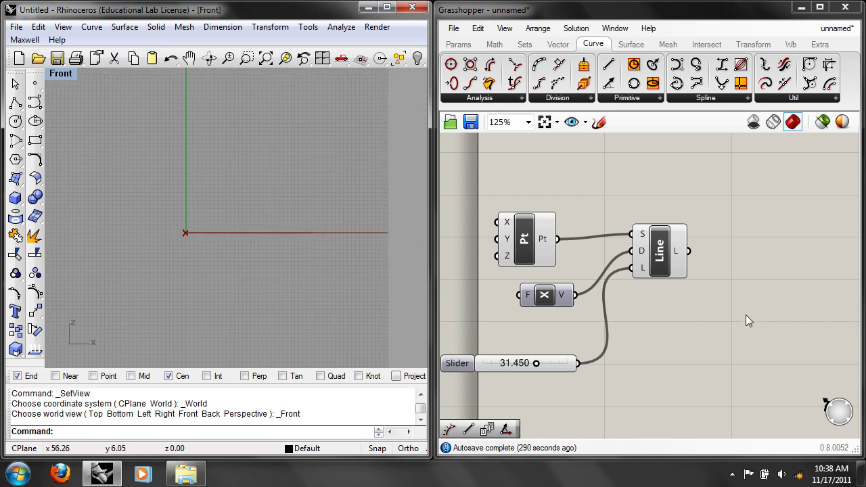
Add a Move component and connect the Line output to its geometry input
right_drag(746, 301, 678, 286)
double_click(679, 286)
text(mo)
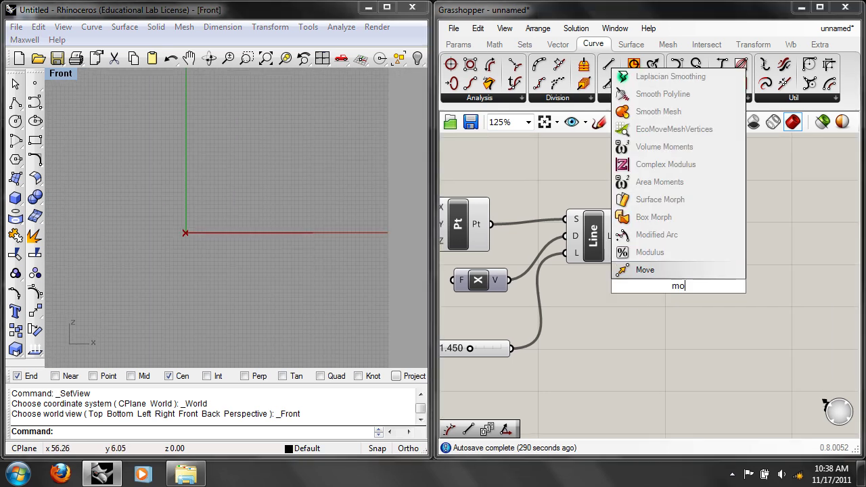
click(663, 270)
drag(701, 256, 707, 247)
drag(622, 236, 682, 244)
Add a Unit Z vector and connect it to the Move component's translation input
double_click(643, 322)
text(z)
key(Return)
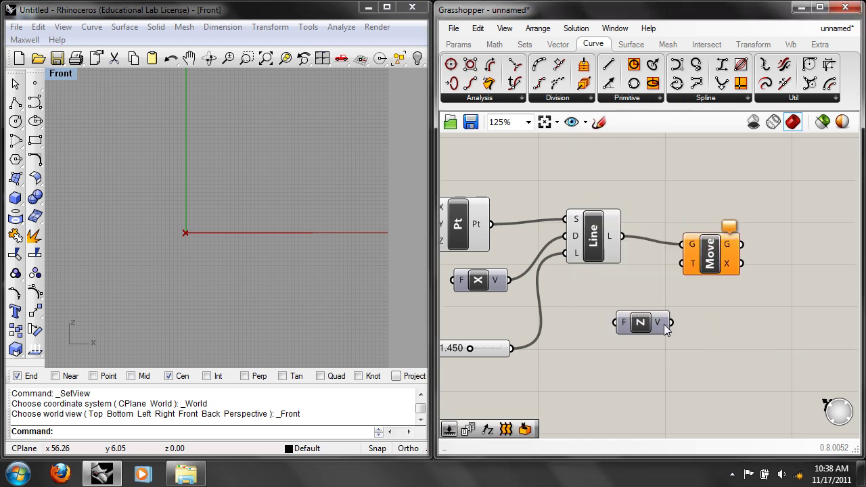
drag(678, 308, 682, 263)
Duplicate the length slider and connect the copy to the Unit Z factor input
right_drag(582, 321, 670, 304)
click(572, 336)
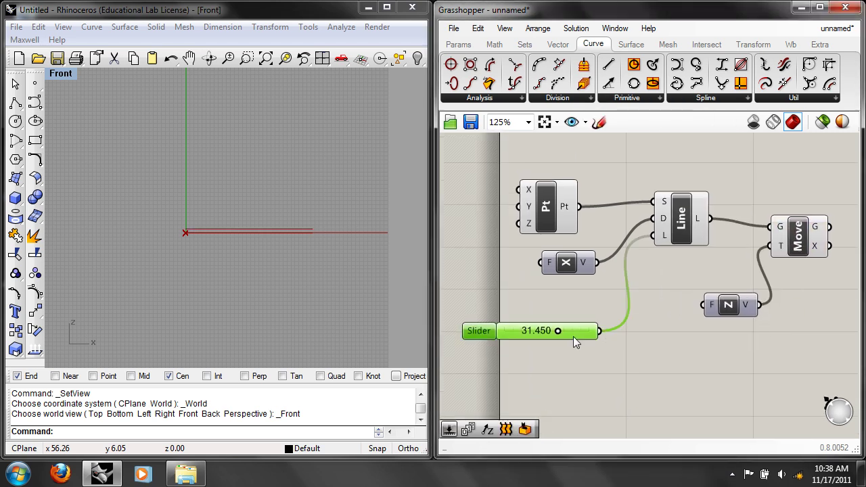
key(ctrl+c)
key(ctrl+v)
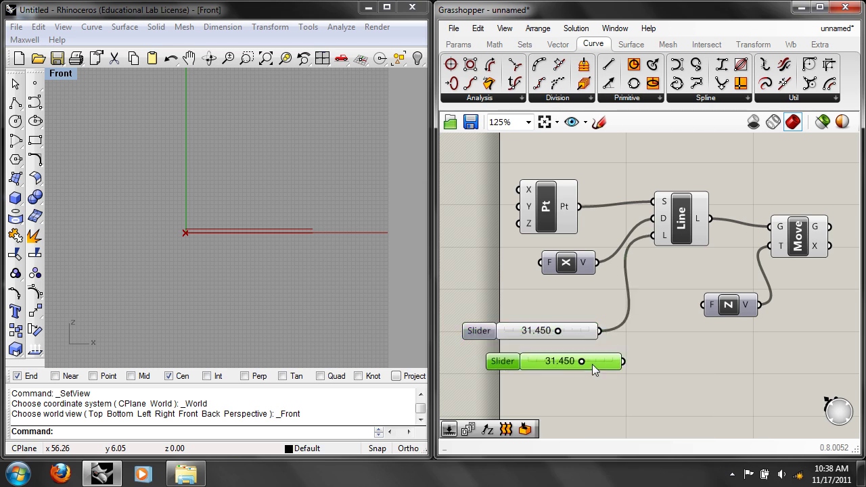
drag(630, 370, 702, 305)
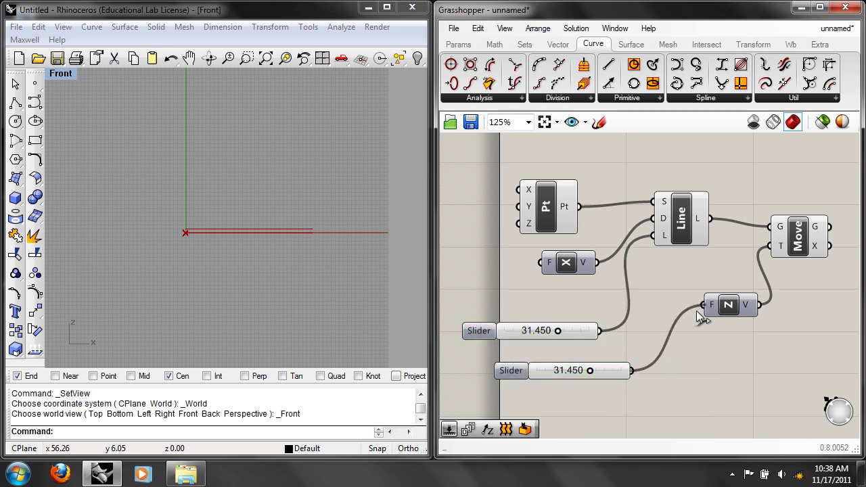
Set the line length slider to 50 and the Unit Z slider to about 9.85
drag(587, 370, 551, 373)
click(586, 372)
right_click(586, 372)
click(558, 344)
drag(558, 330, 610, 326)
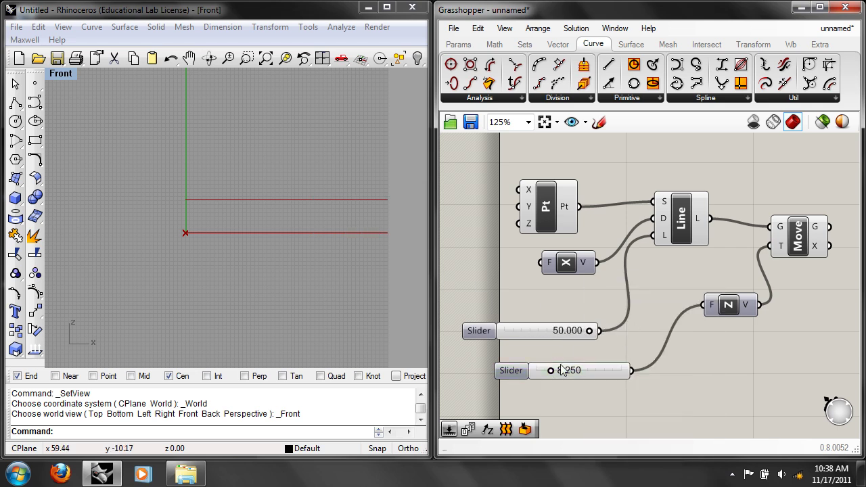
drag(552, 371, 553, 363)
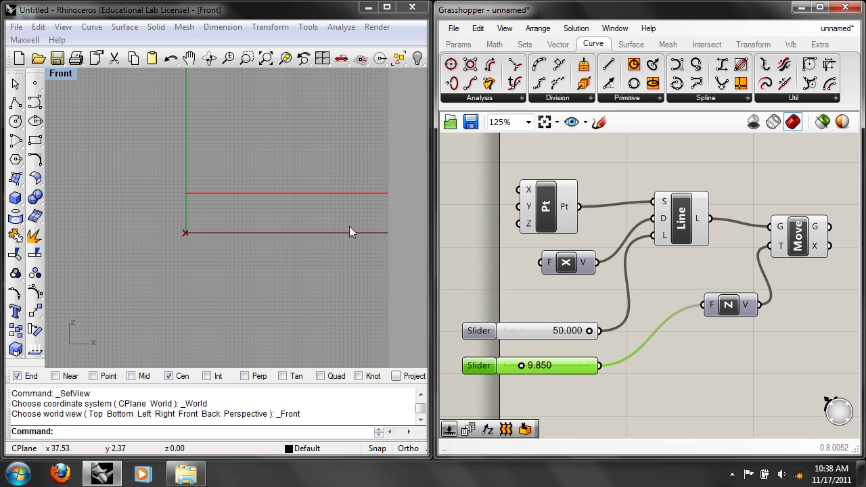
Add an End Points component above the Move component and connect the Line output to it
right_drag(772, 265, 698, 259)
click(608, 201)
right_drag(666, 171, 663, 214)
double_click(662, 214)
text(end)
key(Return)
drag(631, 256, 691, 209)
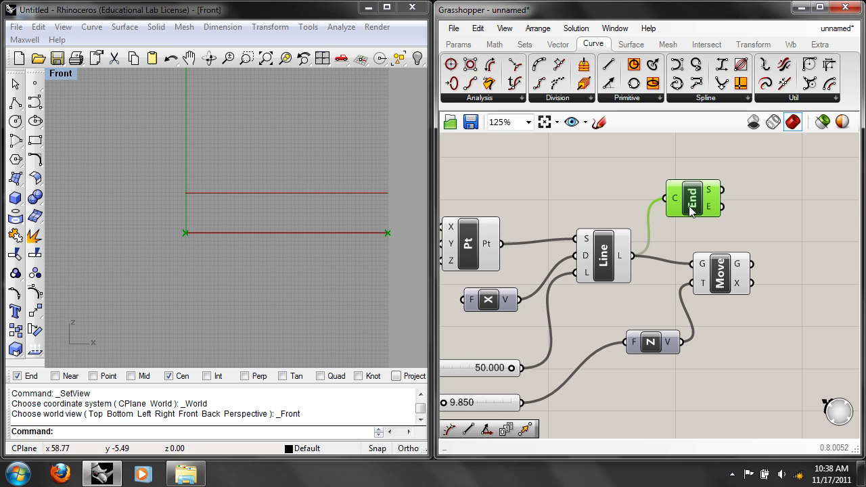
Delete the End Points component and nudge the Move component slightly
click(484, 29)
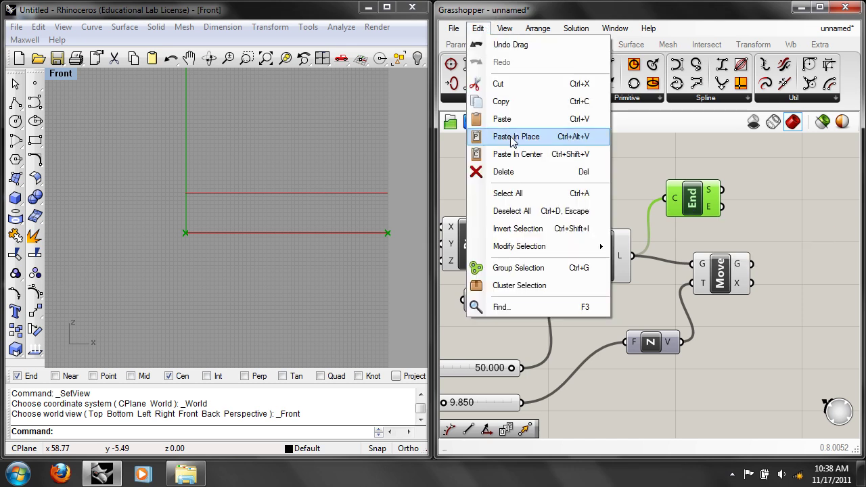
click(511, 172)
drag(719, 280, 724, 272)
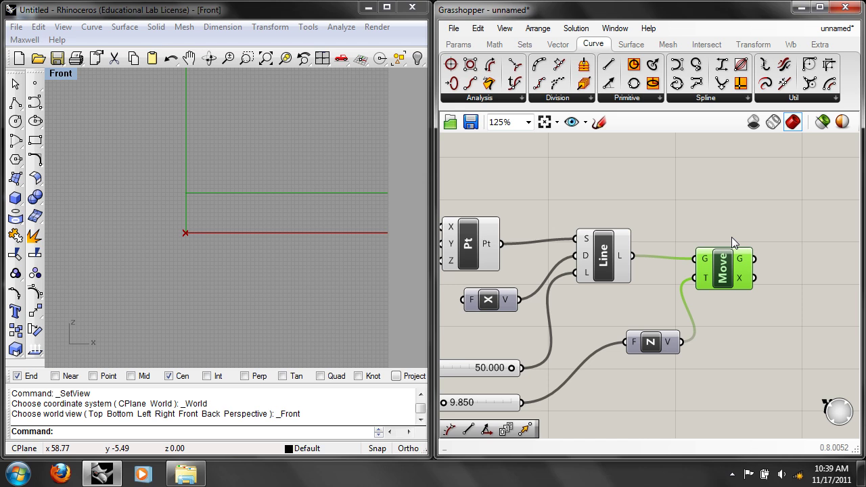
Add a Loft component on the output side of the Move component
right_drag(735, 236, 661, 222)
double_click(719, 196)
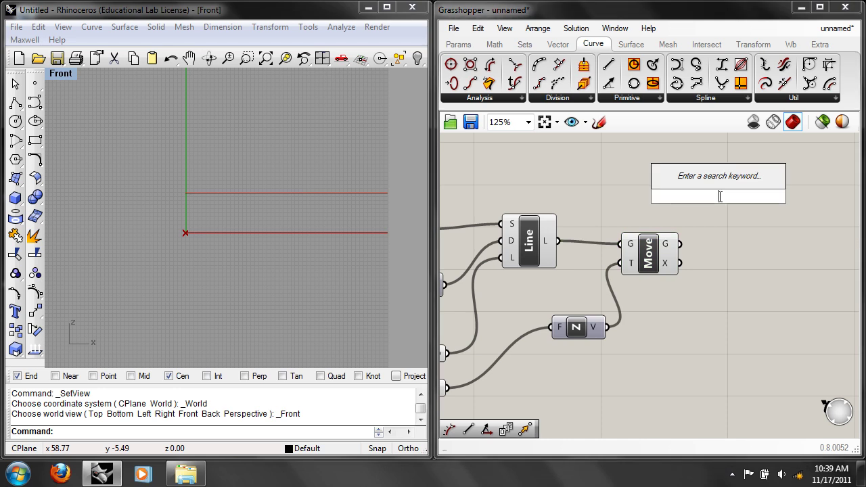
text(lof)
click(667, 178)
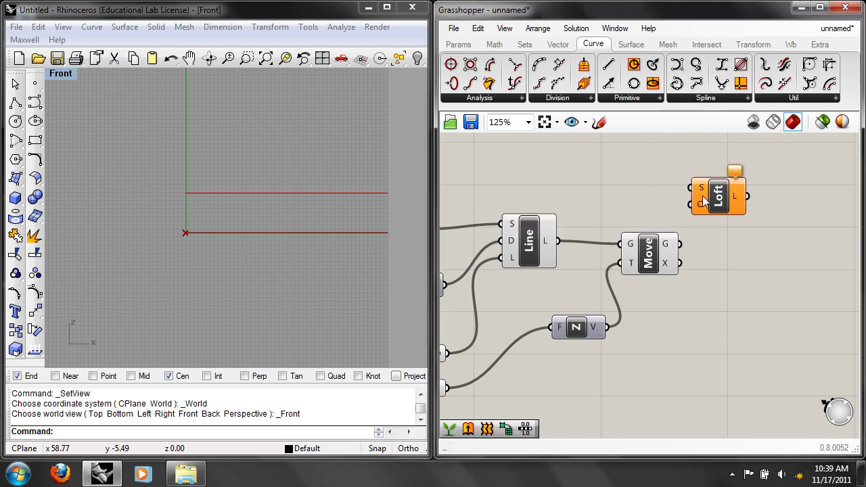
click(534, 244)
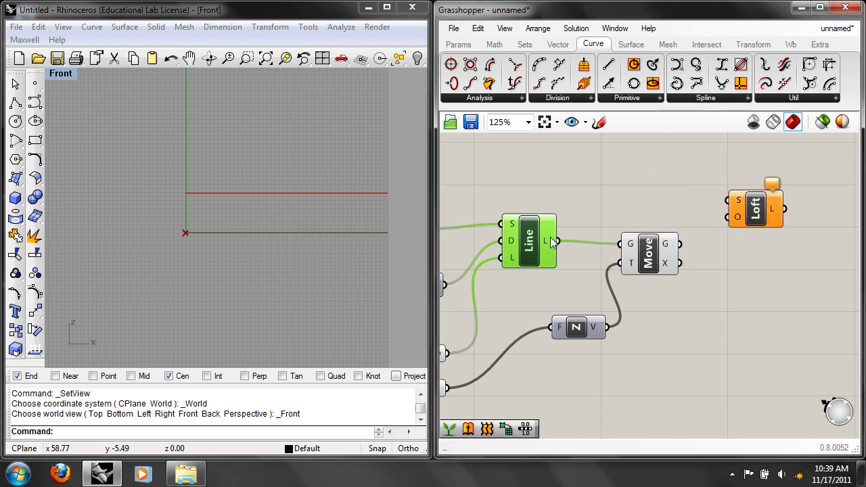
Connect the Line output and the Move geometry output to the Loft's S input, and reposition the Move component slightly
drag(557, 240, 727, 200)
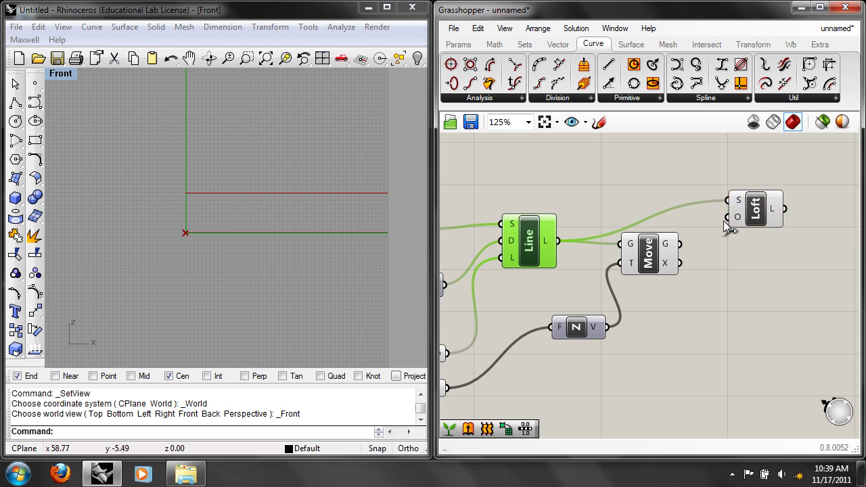
drag(679, 243, 727, 200)
right_drag(265, 251, 228, 257)
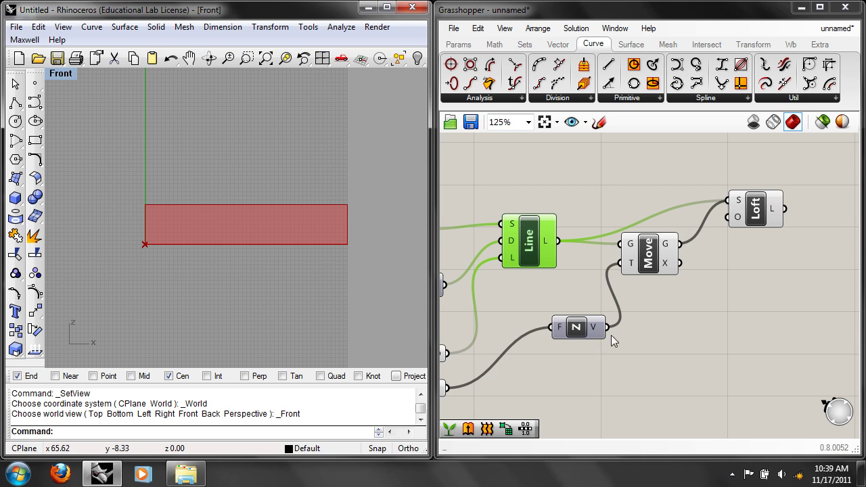
right_drag(719, 311, 633, 314)
drag(574, 265, 597, 285)
right_drag(700, 304, 652, 298)
click(652, 297)
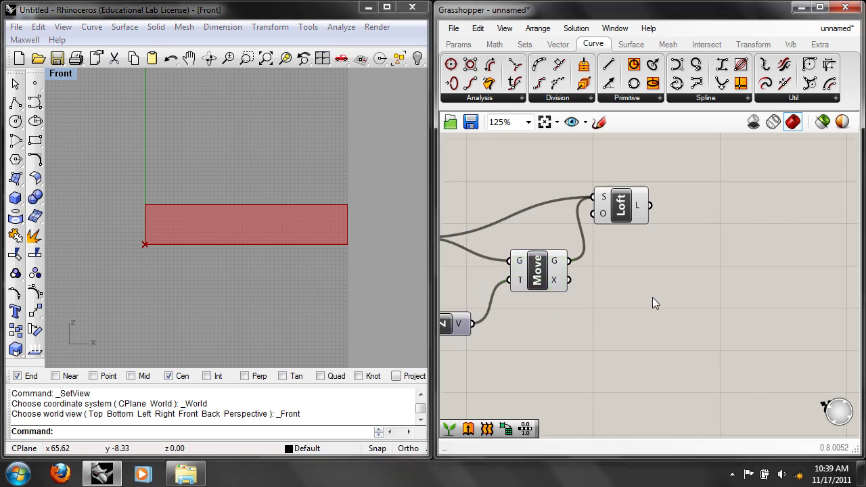
Add a Divide Domain² component beyond the Loft and connect the Loft output to its I input
double_click(687, 309)
text(div)
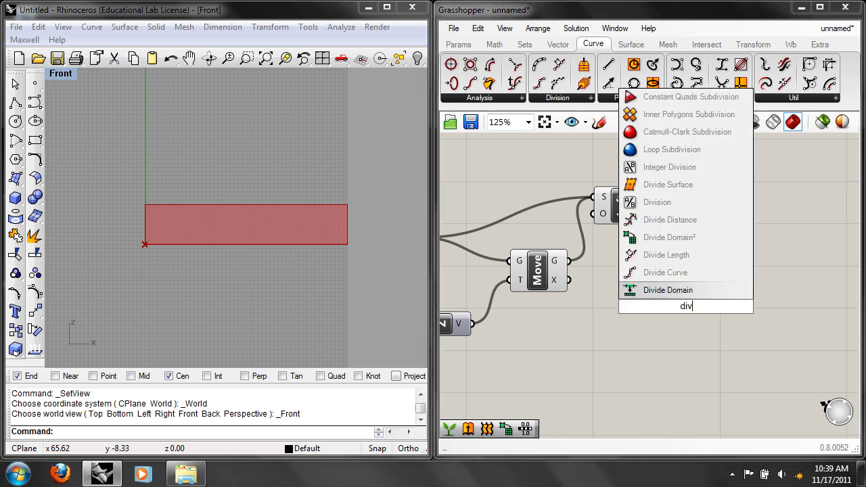
click(646, 234)
drag(689, 292, 717, 257)
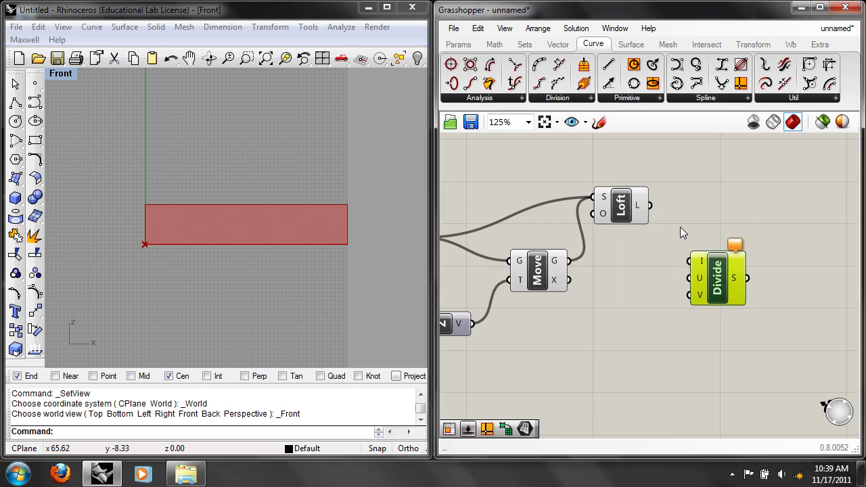
drag(650, 205, 684, 255)
drag(735, 245, 765, 245)
right_drag(818, 213, 734, 224)
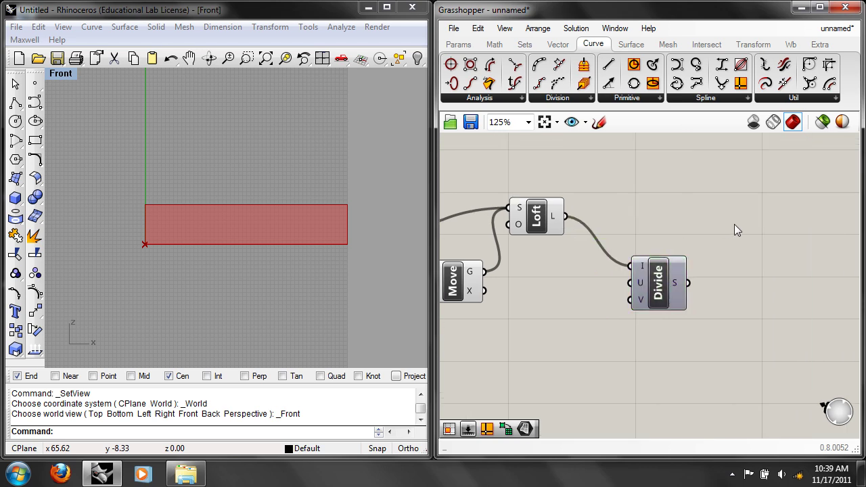
Add an Isotrim component, connecting the Loft output to its S input and the Divide output to its D input
double_click(735, 224)
text(is)
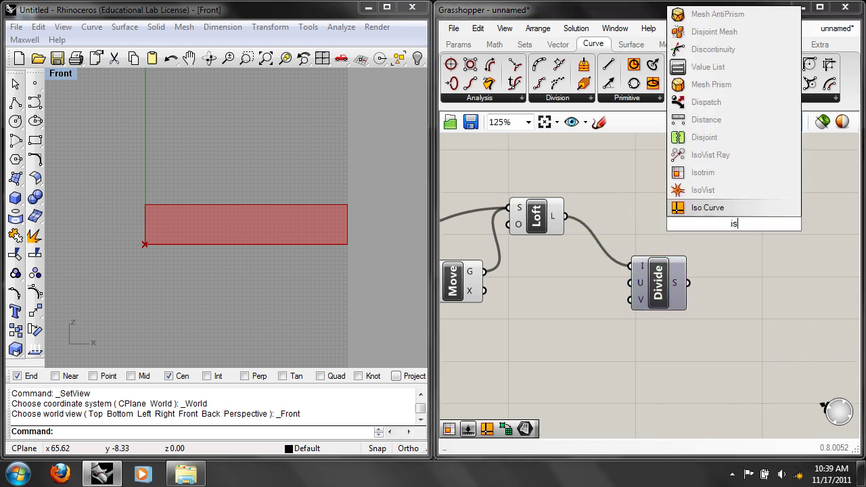
click(727, 174)
drag(566, 217, 756, 226)
drag(687, 283, 732, 234)
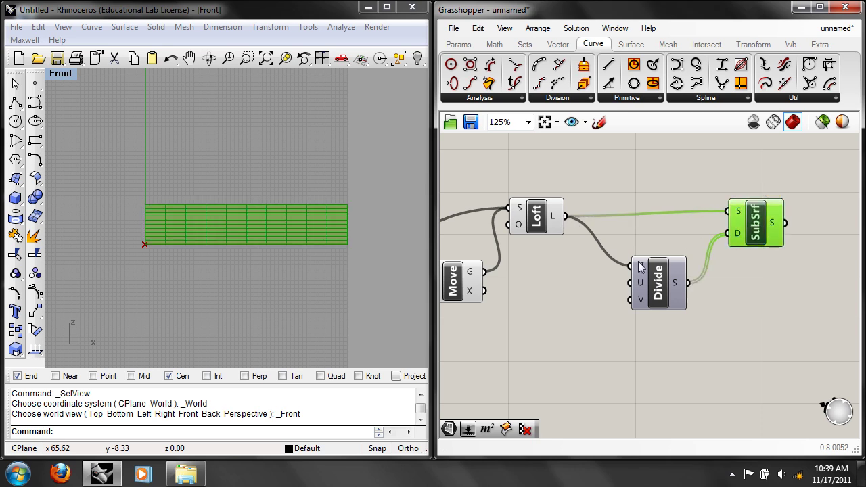
scroll(260, 276, up, 2)
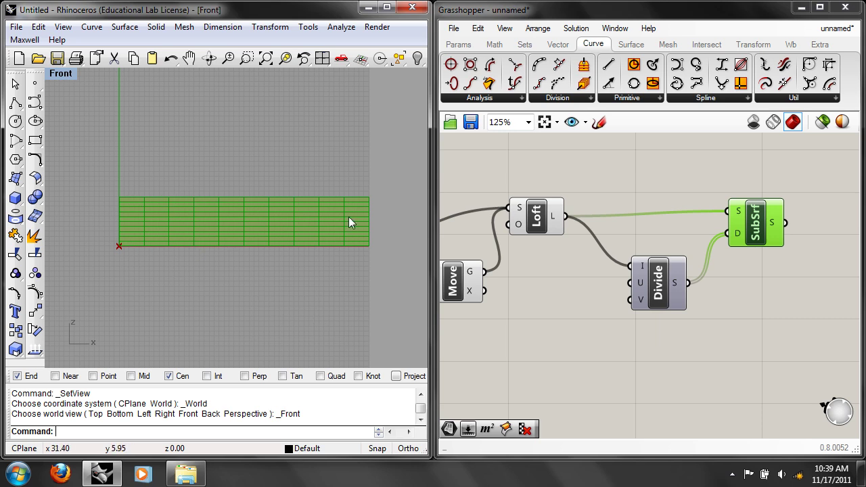
Shift the Divide component slightly away from the SubSrf component
click(651, 302)
drag(651, 301, 638, 302)
drag(636, 332, 644, 338)
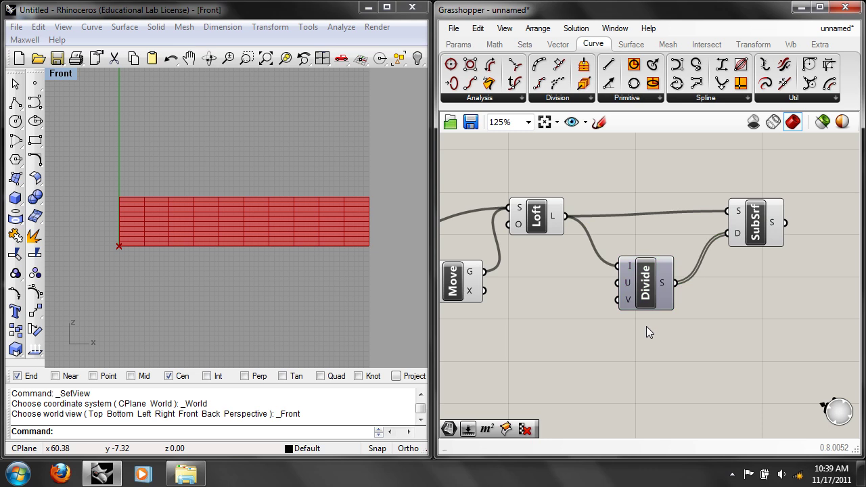
Add a number slider on the canvas below the Move and Divide components
double_click(513, 348)
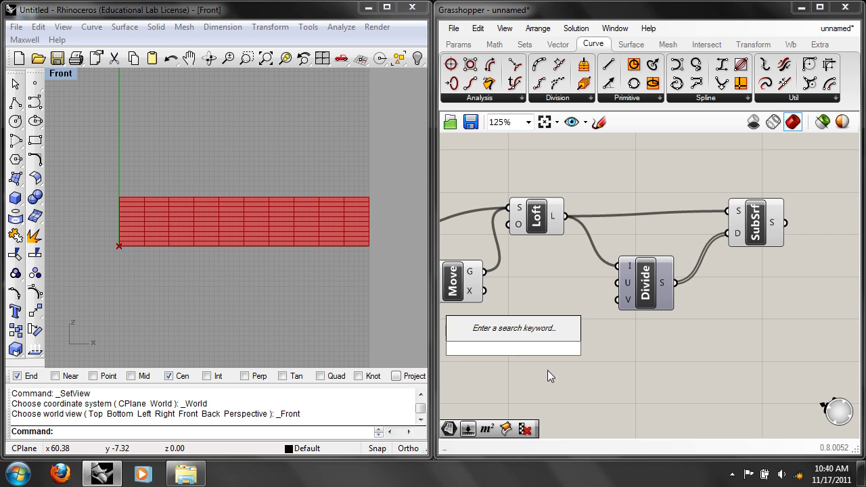
click(569, 387)
double_click(529, 363)
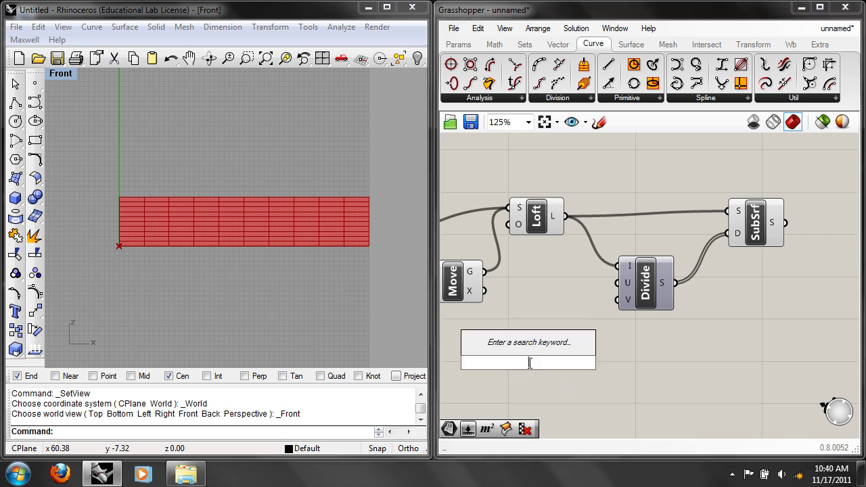
text(num)
click(530, 335)
Configure the new slider for integer values with a maximum of 20
click(514, 363)
right_click(560, 363)
click(580, 363)
click(616, 279)
double_click(653, 353)
text(20)
click(666, 353)
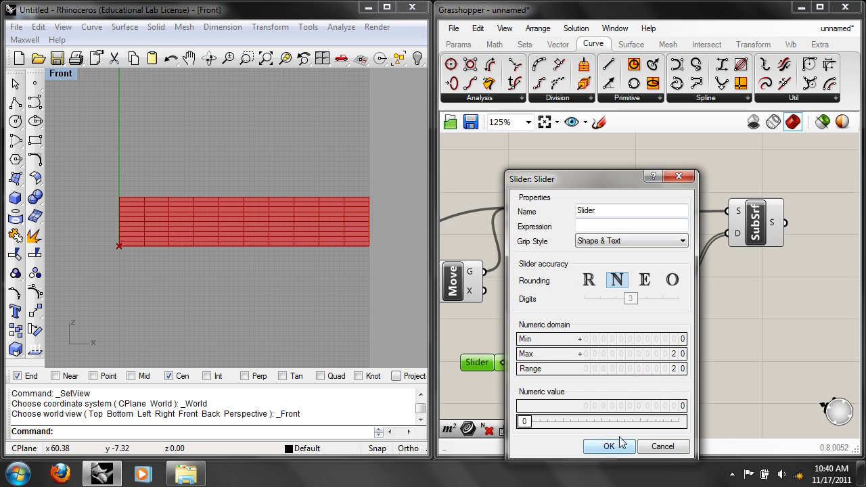
click(608, 446)
Connect the integer slider to the Divide component's V input and set it to 5
drag(597, 362, 617, 299)
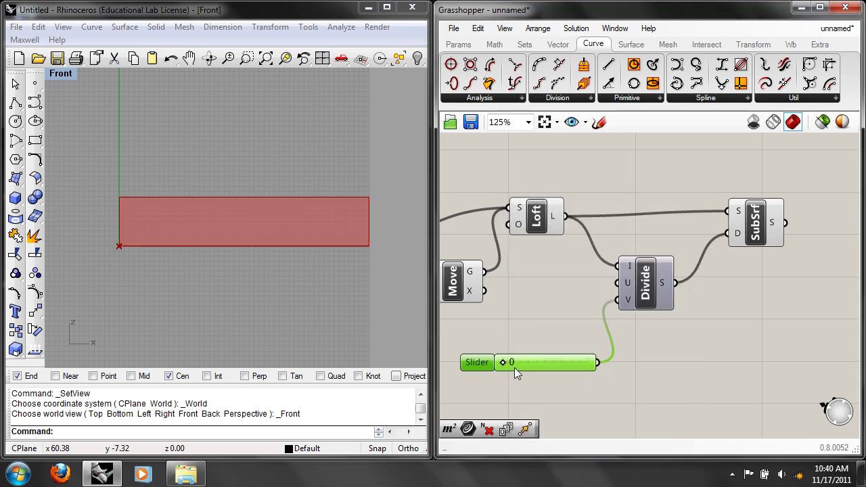
drag(506, 364, 536, 361)
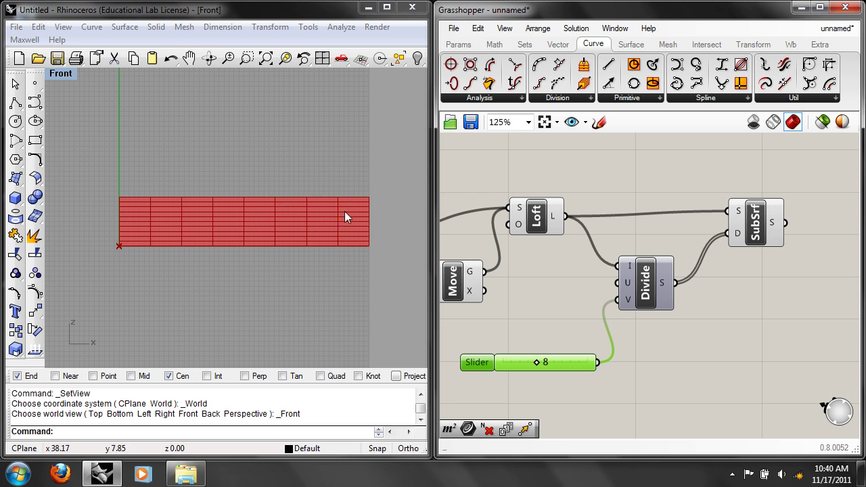
mouse_move(538, 361)
mouse_down()
mouse_move(548, 362)
mouse_move(523, 356)
mouse_up()
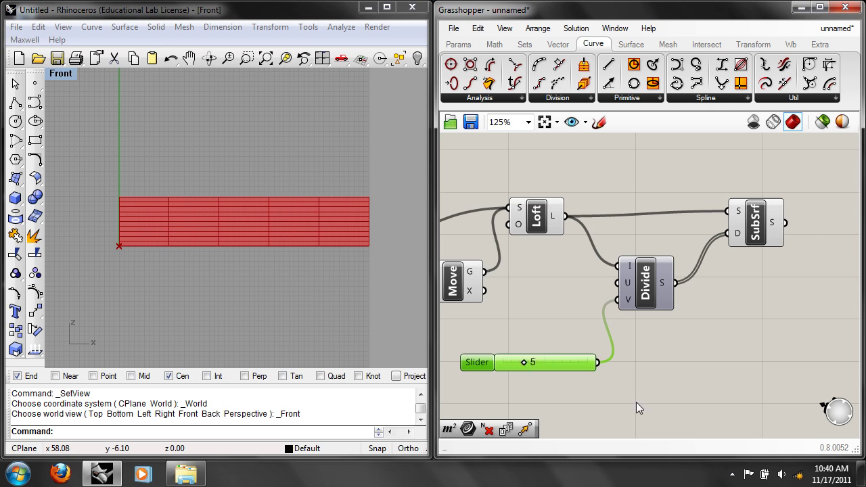
Set the Divide component's U input to the integer 1 and the V slider to 7
right_click(627, 287)
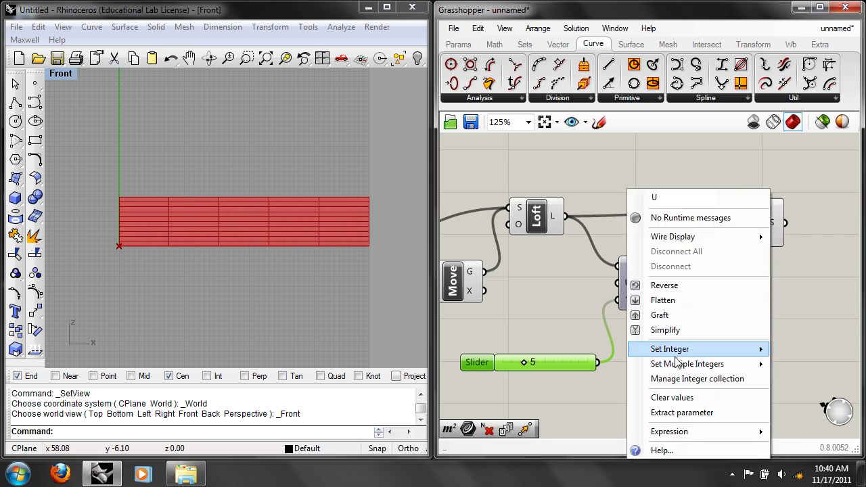
mouse_move(676, 351)
text(1)
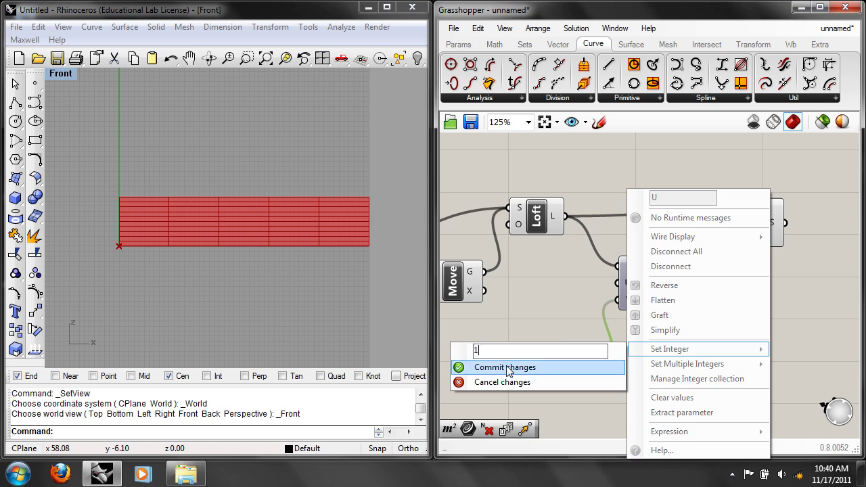
click(515, 368)
mouse_move(520, 360)
mouse_down()
mouse_move(551, 361)
mouse_move(506, 361)
mouse_move(526, 362)
mouse_up()
Lower the Unit Z slider to reduce the height of the lofted surface
right_drag(499, 320, 635, 321)
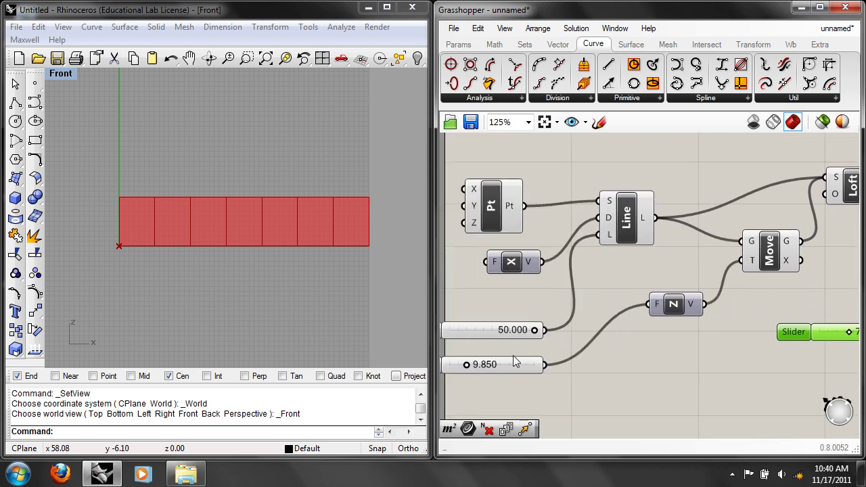
drag(464, 363, 462, 366)
right_drag(786, 301, 584, 325)
right_drag(764, 343, 656, 327)
click(748, 322)
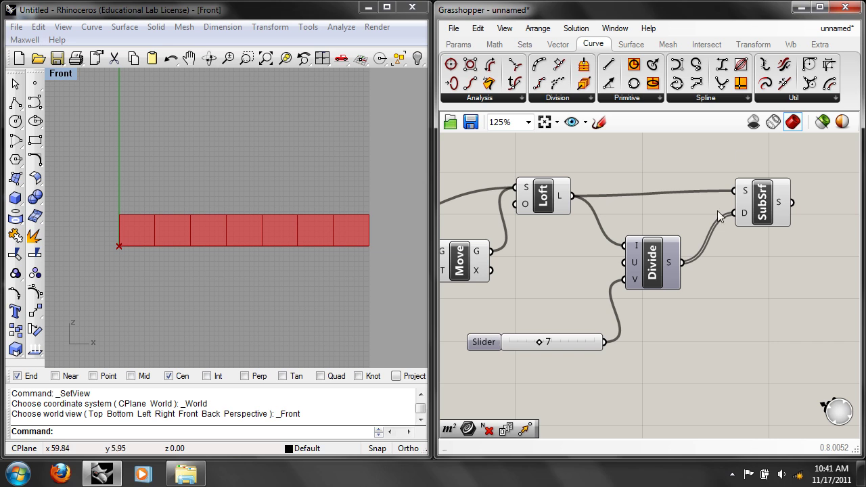
Highlight the SubSrf component's subdivided surfaces in the Rhino viewport to examine the panels
right_drag(754, 262, 717, 258)
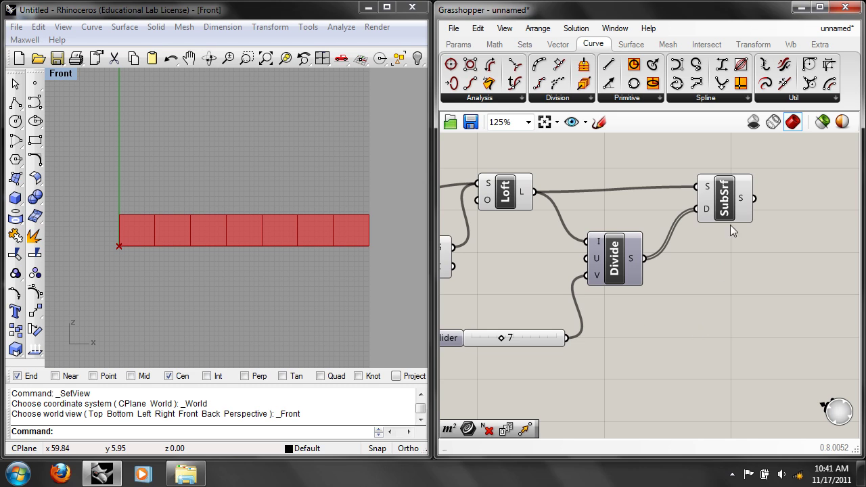
click(722, 203)
mouse_move(744, 202)
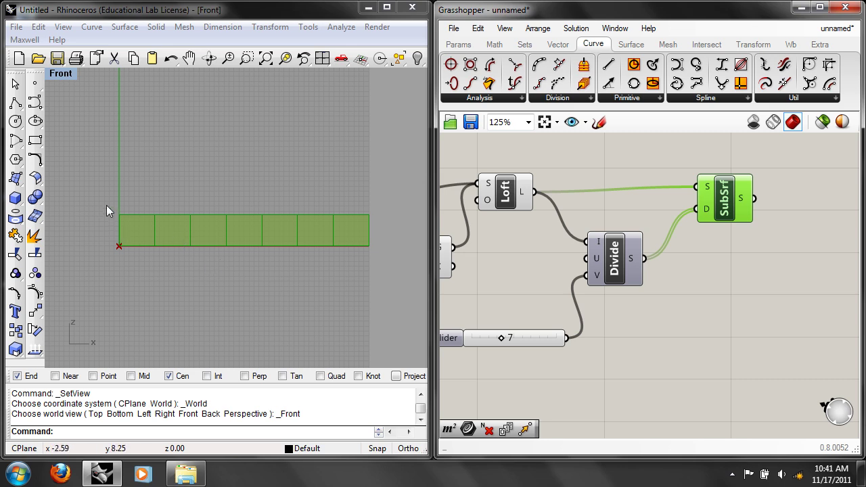
click(666, 296)
Add a Split List component beyond SubSrf and connect the SubSrf output to its L input
right_drag(738, 311, 672, 298)
double_click(722, 254)
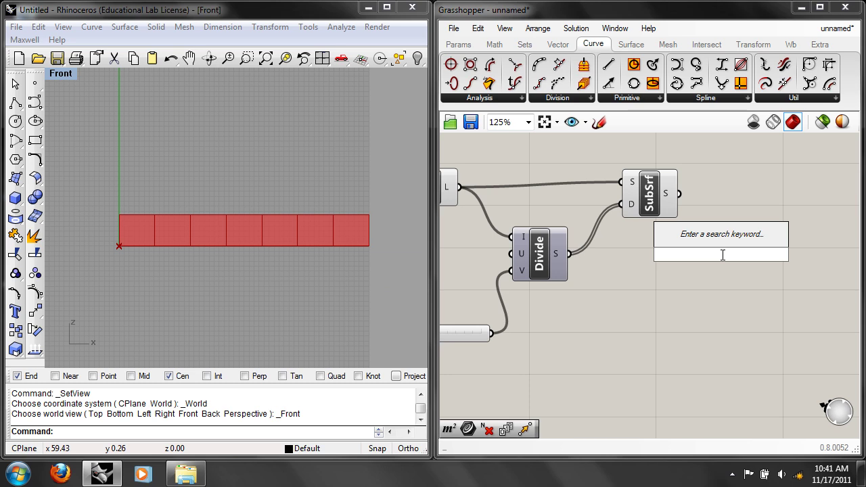
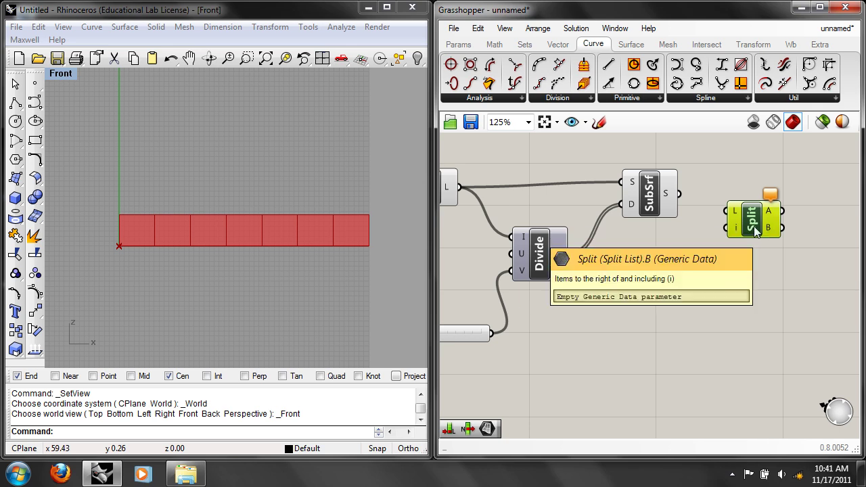
drag(679, 194, 727, 211)
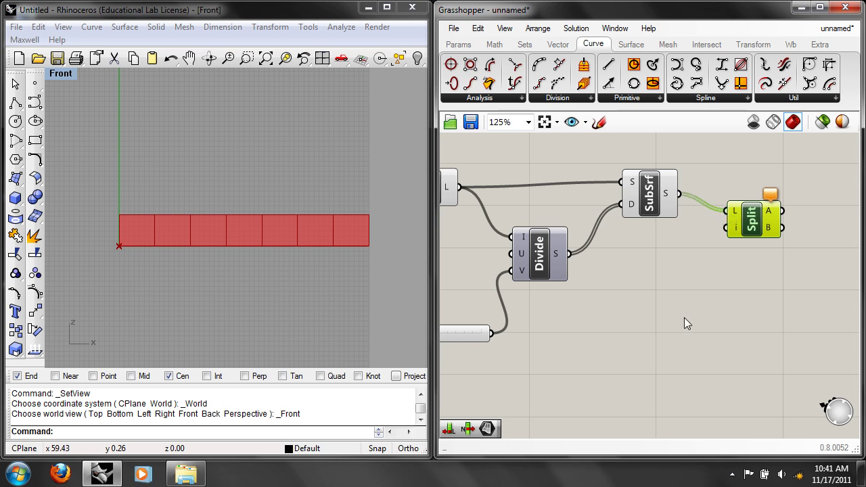
click(636, 317)
Set the slider driving the Divide component's V input to 8
right_drag(615, 353, 634, 336)
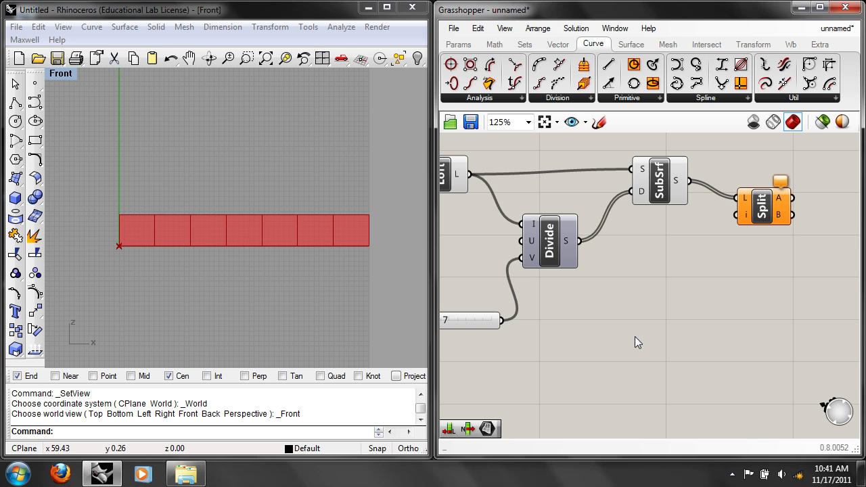
mouse_move(679, 330)
right_down()
mouse_move(640, 322)
mouse_move(666, 319)
right_up()
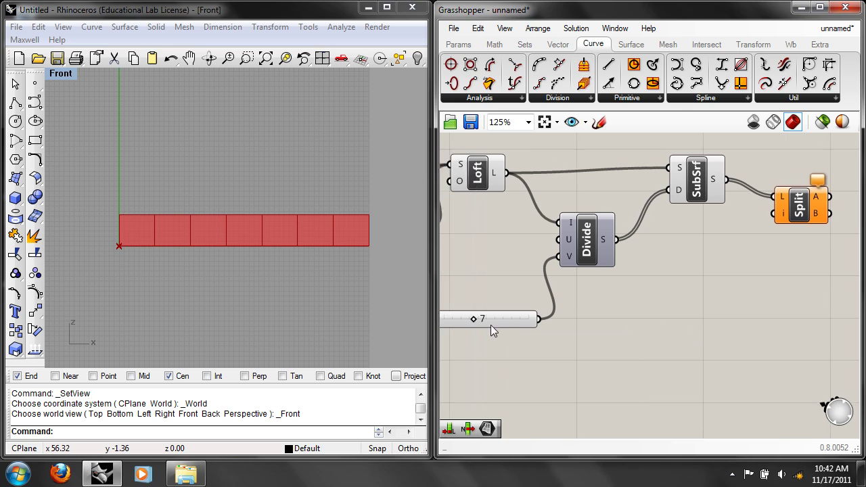
mouse_move(490, 324)
right_drag(749, 261, 717, 247)
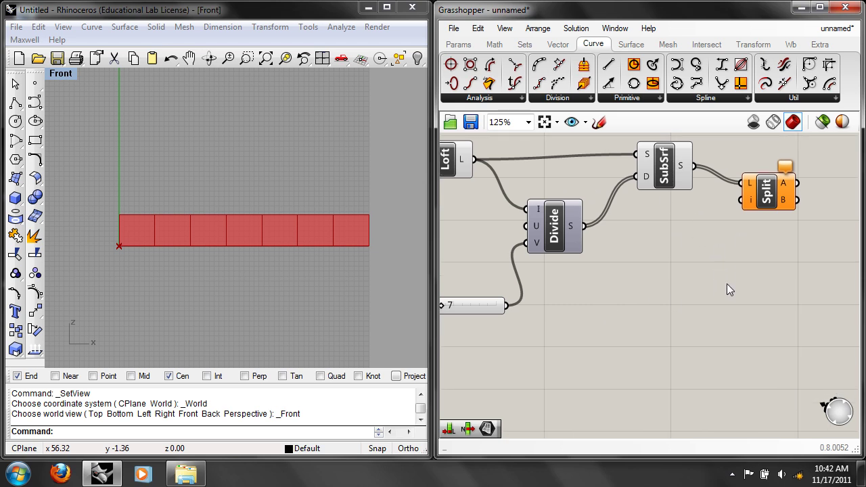
right_drag(643, 325, 658, 325)
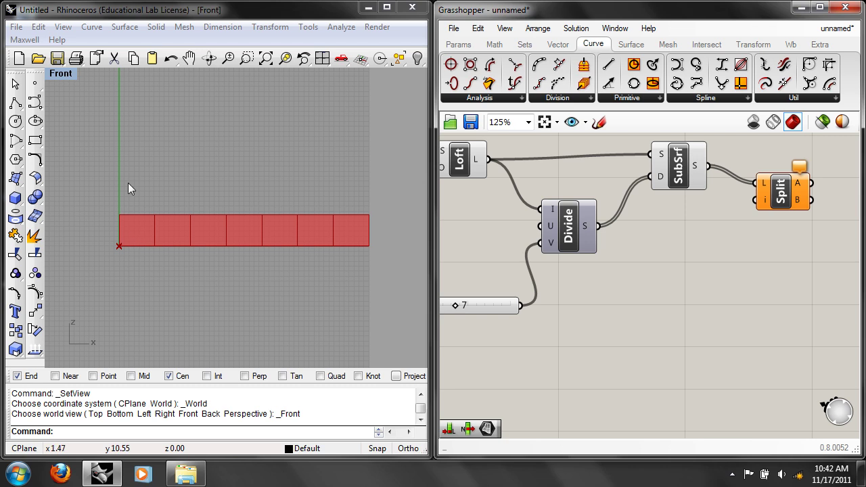
drag(455, 305, 458, 306)
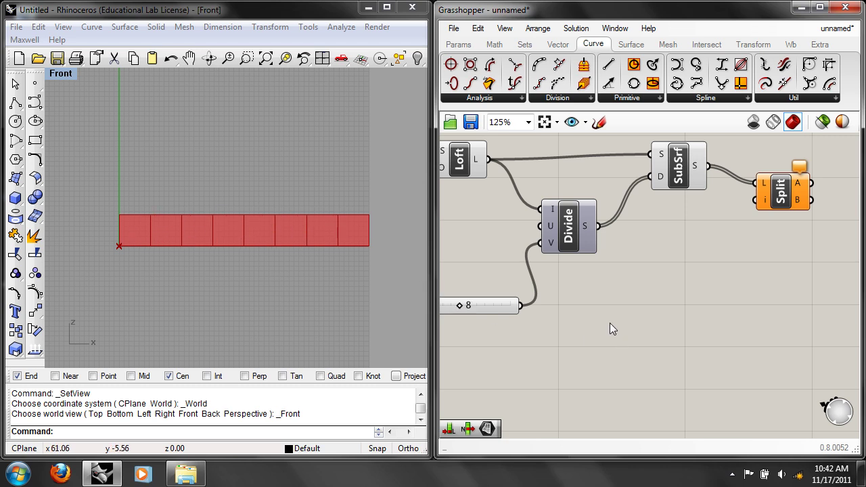
Nudge the V slider closer to the Divide component and also connect it to the Split List's i input
right_drag(545, 322, 558, 328)
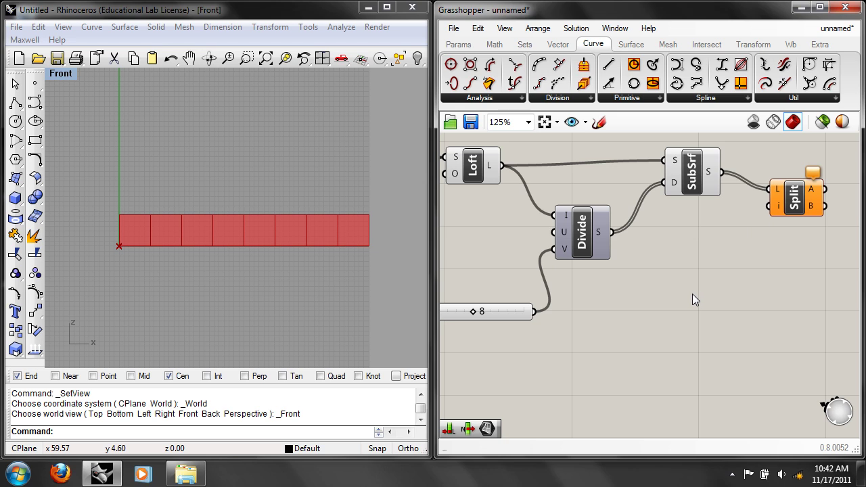
right_drag(695, 293, 689, 292)
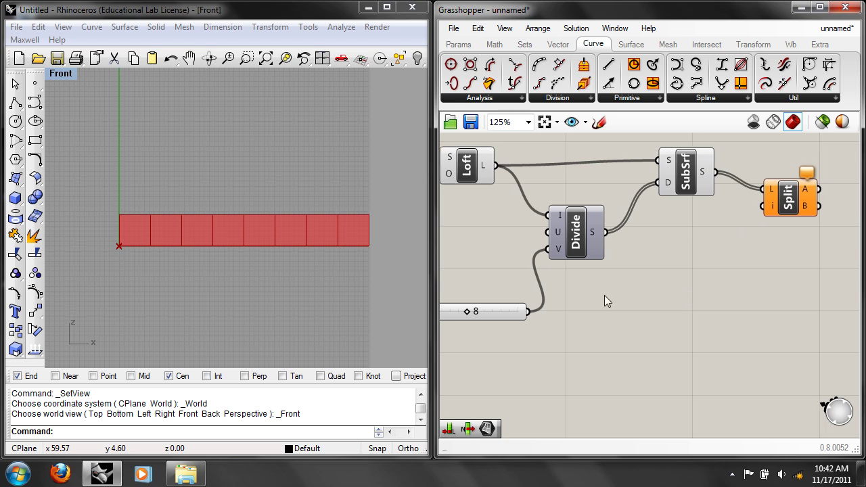
drag(510, 312, 764, 205)
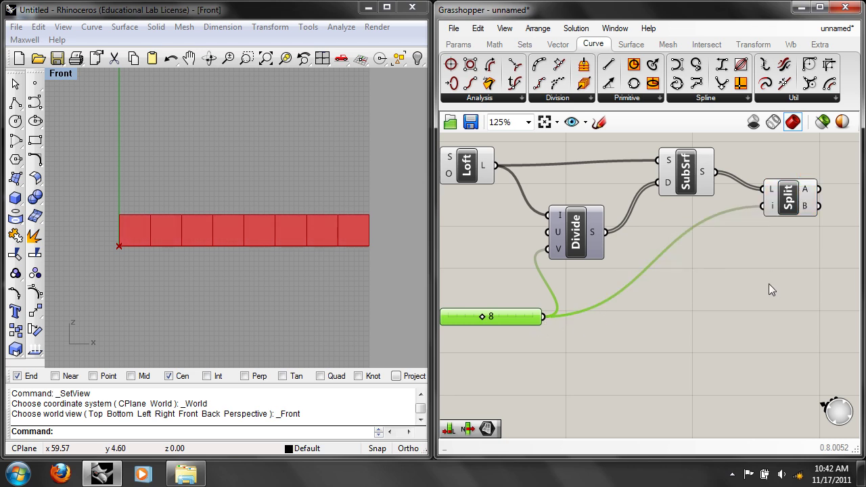
Apply the expression i/2 to the Split List component's i input
right_click(773, 211)
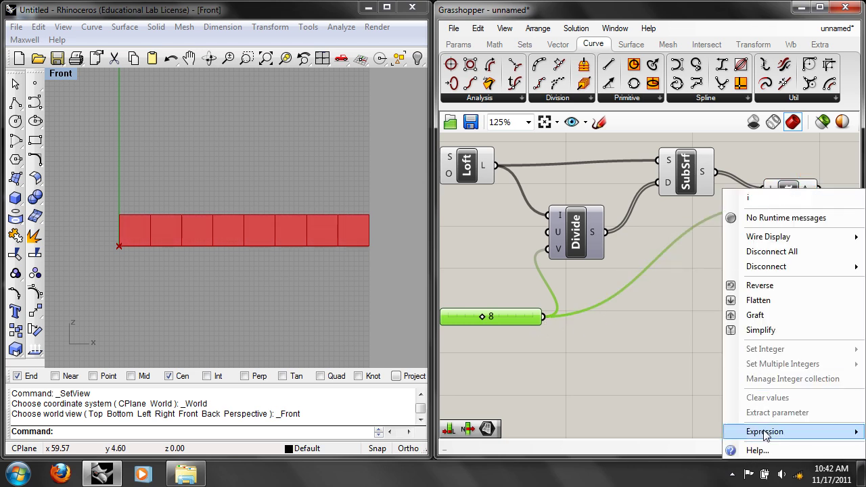
click(635, 154)
drag(604, 6, 483, 6)
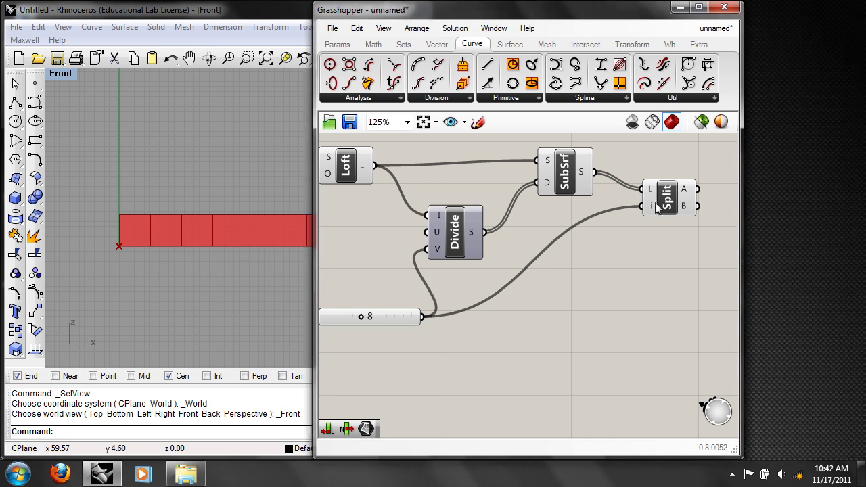
right_click(653, 206)
mouse_move(719, 430)
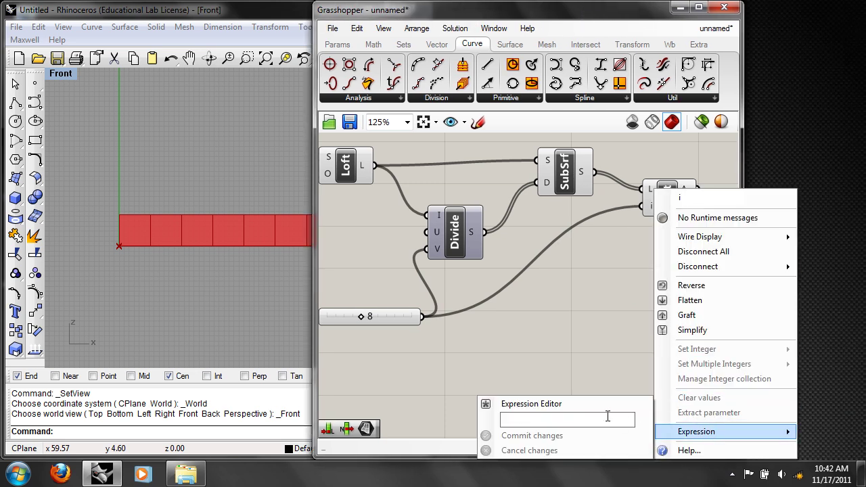
click(607, 416)
text(i/2)
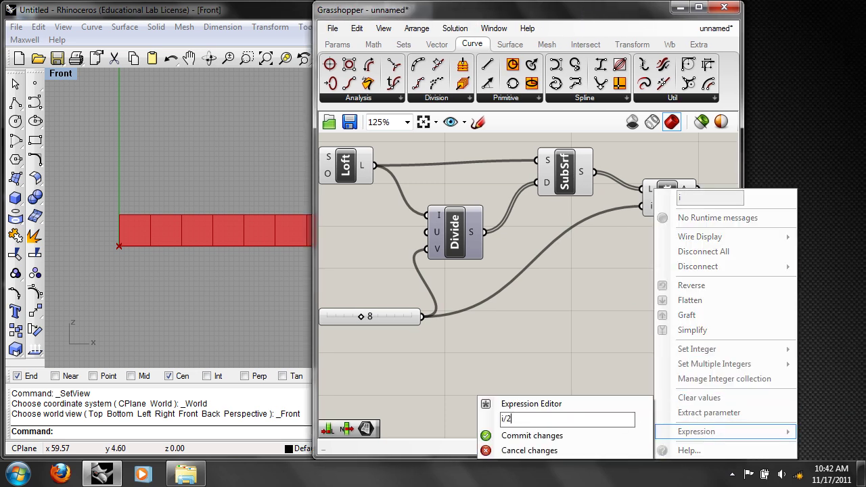
click(593, 436)
drag(552, 12, 671, 35)
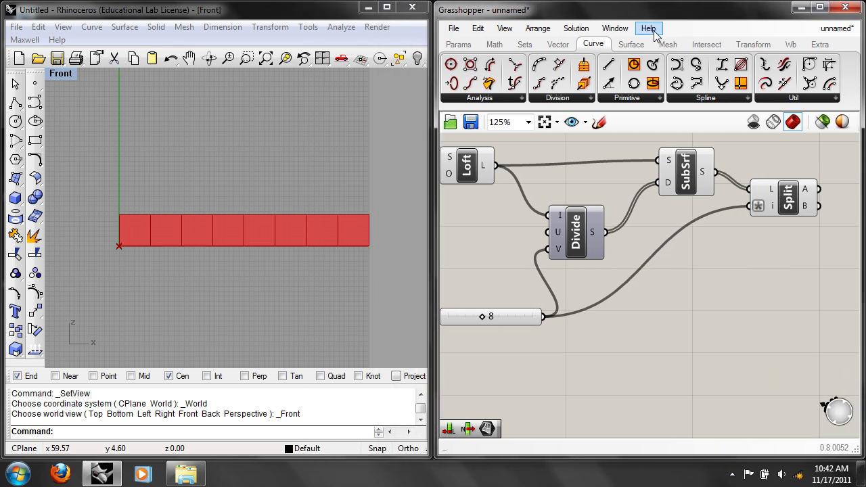
Turn off the viewport preview of the SubSrf and Split List components
right_drag(799, 251, 739, 265)
drag(739, 265, 594, 156)
right_click(647, 147)
click(676, 170)
Add two Surface parameters beyond Split List and connect its A output to the upper one and its B output to the lower one
right_drag(778, 196, 668, 218)
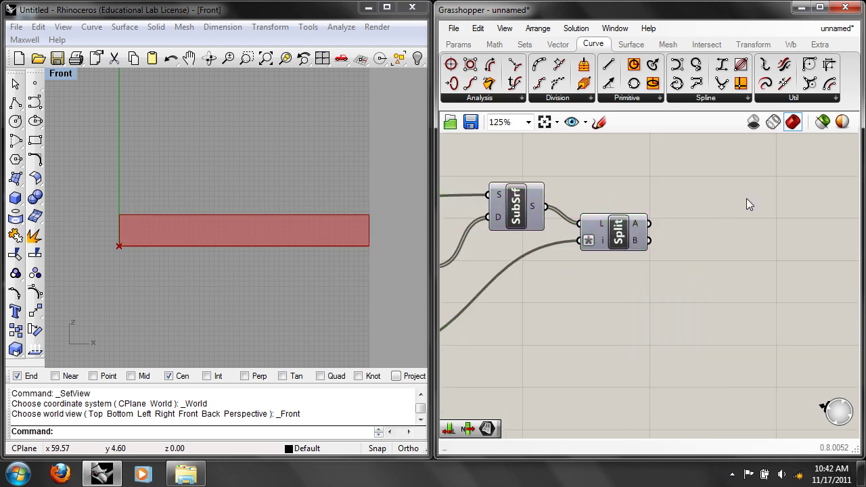
double_click(746, 199)
text(sur)
click(723, 185)
drag(742, 200, 715, 273)
key(ctrl+c)
key(ctrl+v)
drag(649, 224, 691, 193)
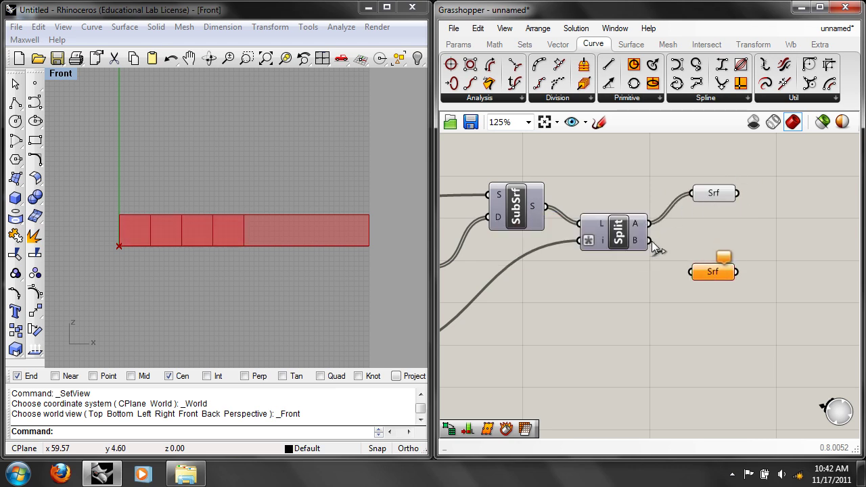
drag(649, 242, 691, 272)
Set the V slider to 13, highlighting each Surface parameter before and after the change to compare the two panel groups
click(705, 196)
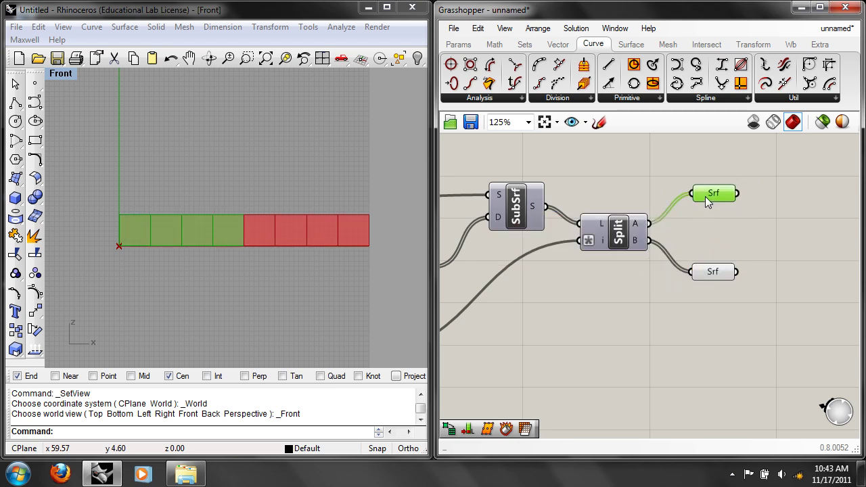
click(710, 271)
right_drag(452, 344, 595, 305)
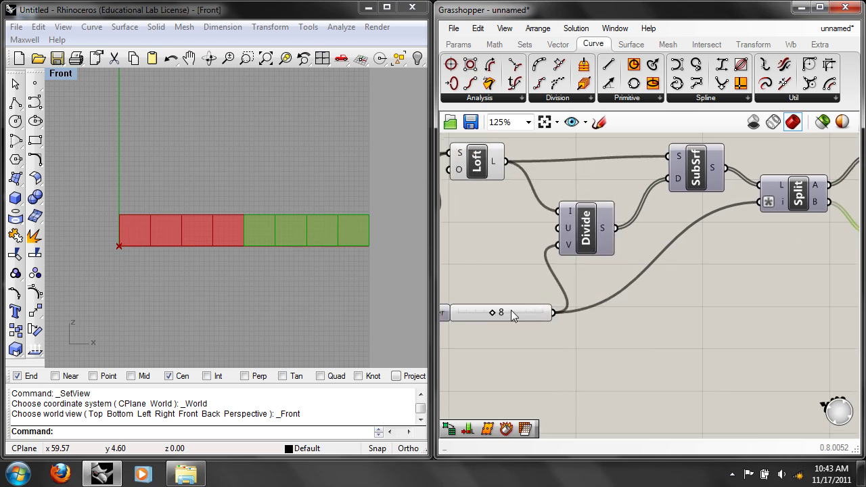
drag(491, 311, 539, 305)
right_drag(812, 215, 687, 239)
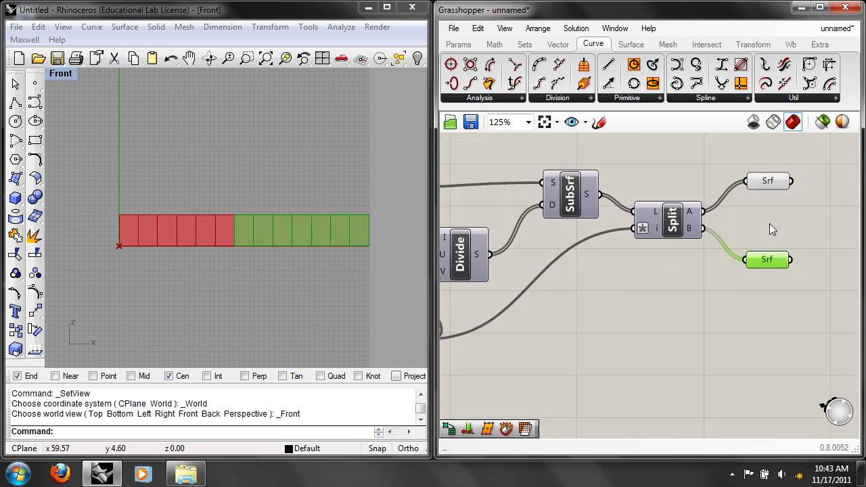
click(769, 184)
click(766, 261)
click(678, 307)
Highlight the V slider and both Surface parameters again to examine how an odd count divides the panels
right_drag(649, 227, 765, 203)
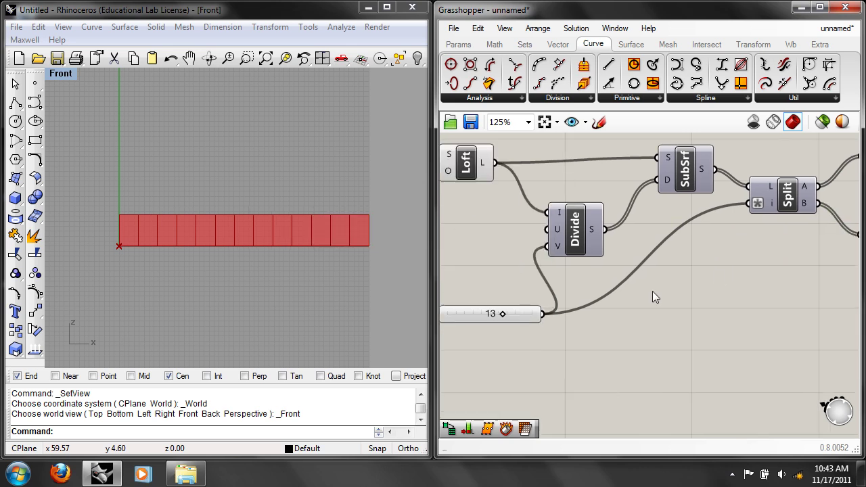
click(519, 311)
right_drag(647, 299, 510, 323)
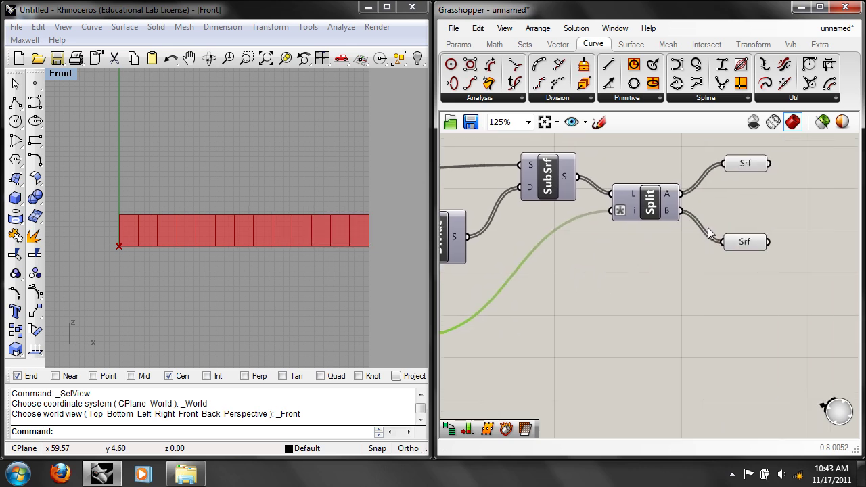
click(744, 165)
click(742, 241)
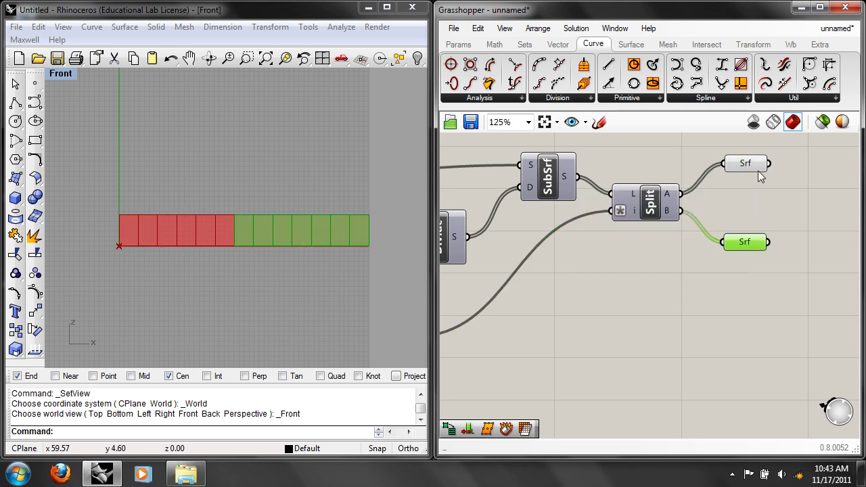
right_drag(683, 240, 779, 229)
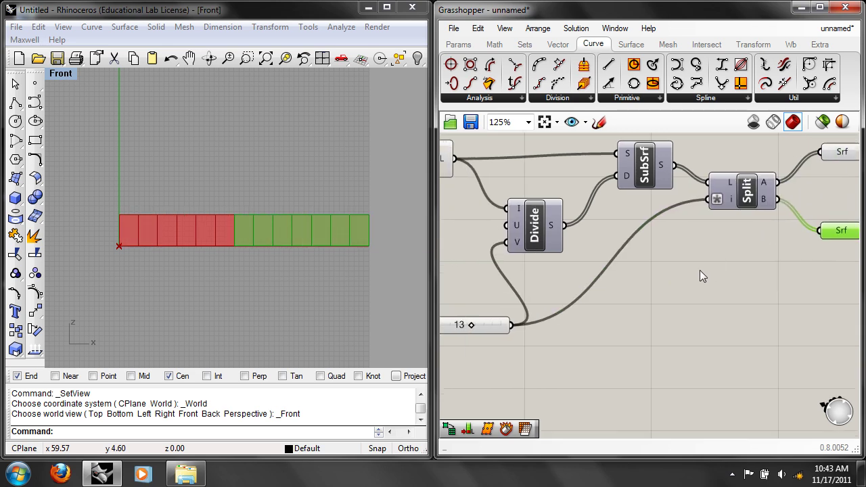
Change the V slider's type to even numbers
click(492, 331)
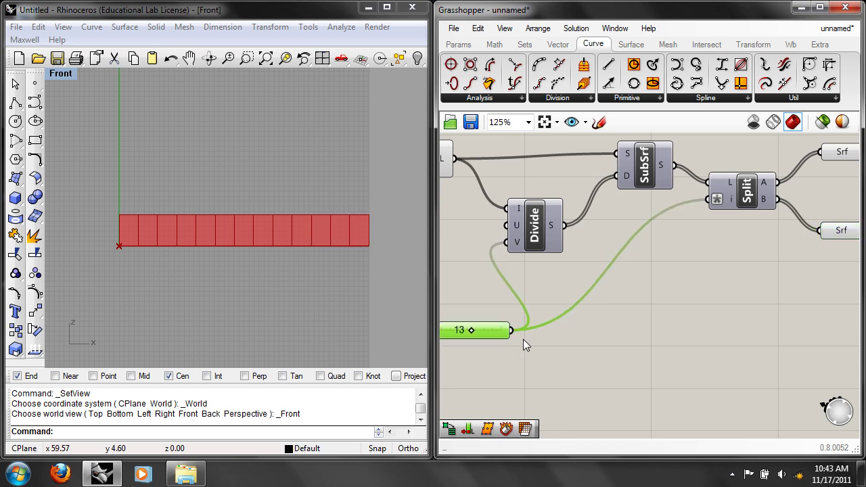
right_drag(537, 340, 564, 335)
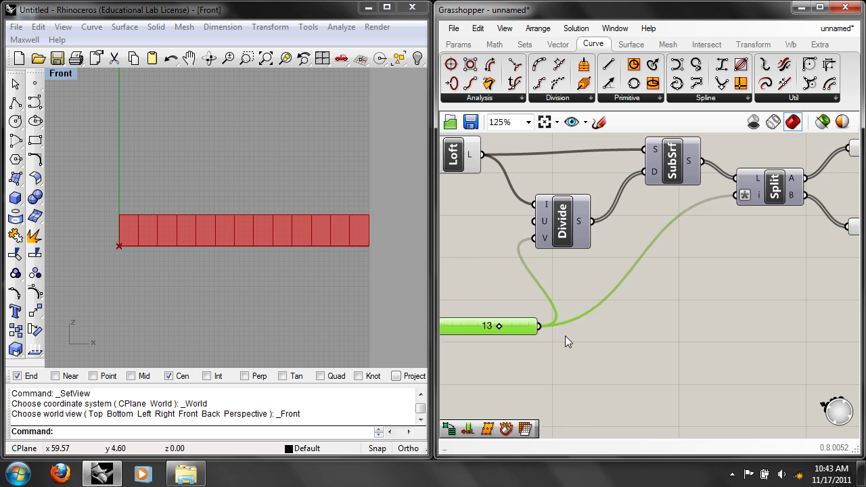
right_click(514, 326)
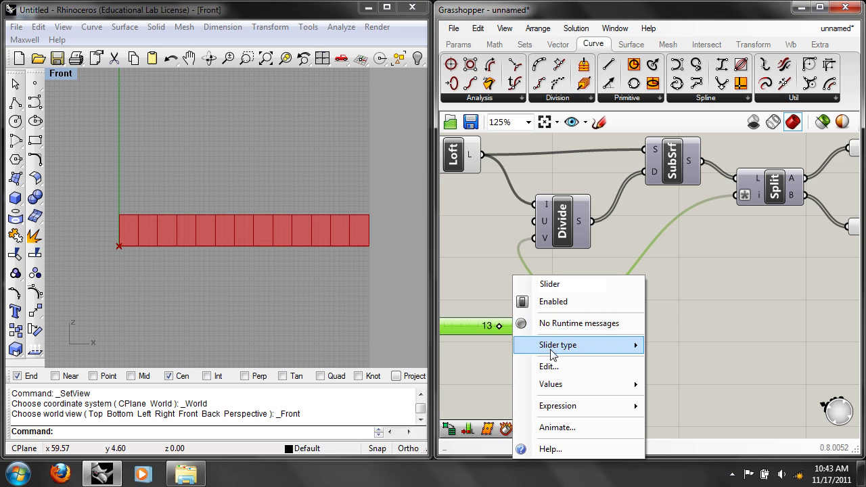
mouse_move(562, 346)
click(666, 391)
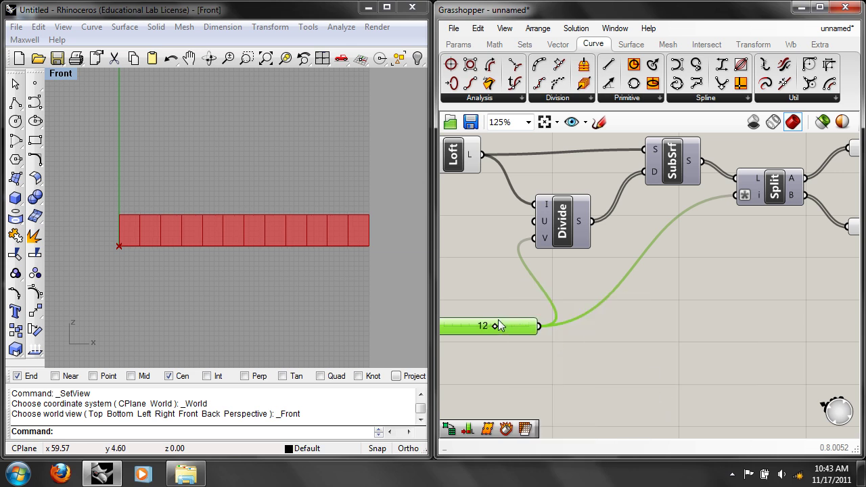
Set the V slider to 16 and highlight both Surface parameters in turn to compare the split halves
mouse_move(500, 328)
mouse_down()
mouse_move(522, 329)
mouse_move(480, 329)
mouse_move(516, 329)
mouse_up()
right_drag(658, 293, 515, 320)
click(734, 254)
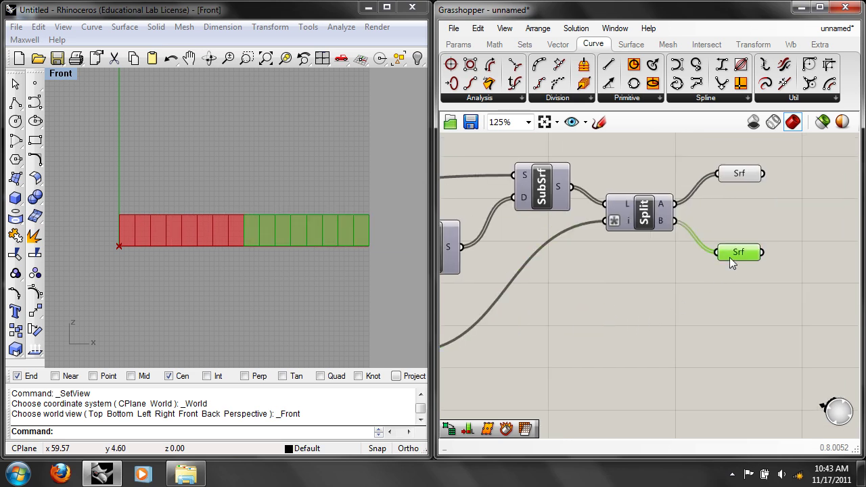
click(736, 178)
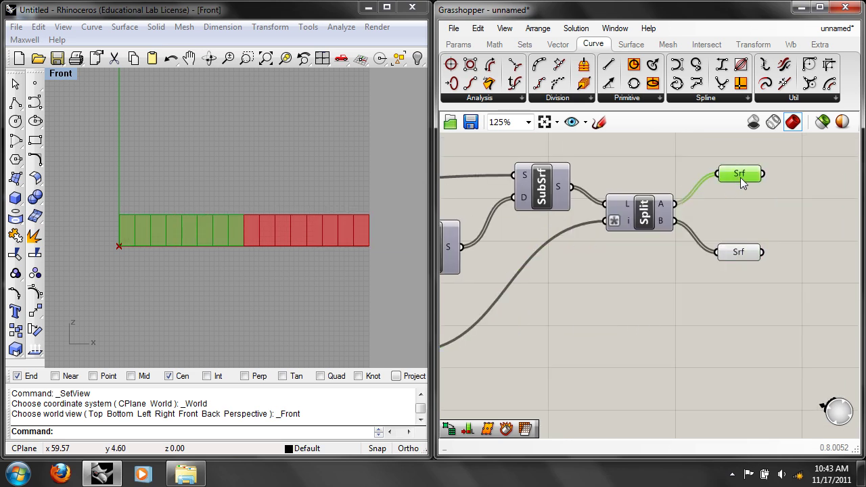
click(770, 212)
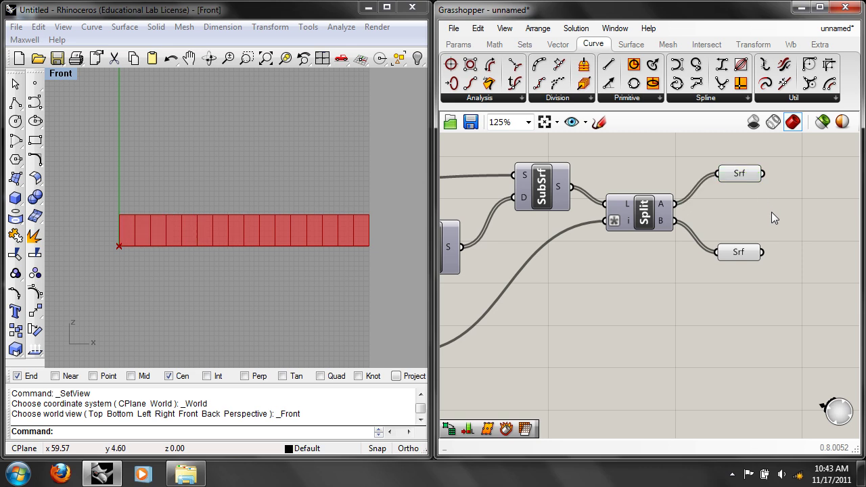
Set the V slider to 8
right_drag(770, 211, 614, 240)
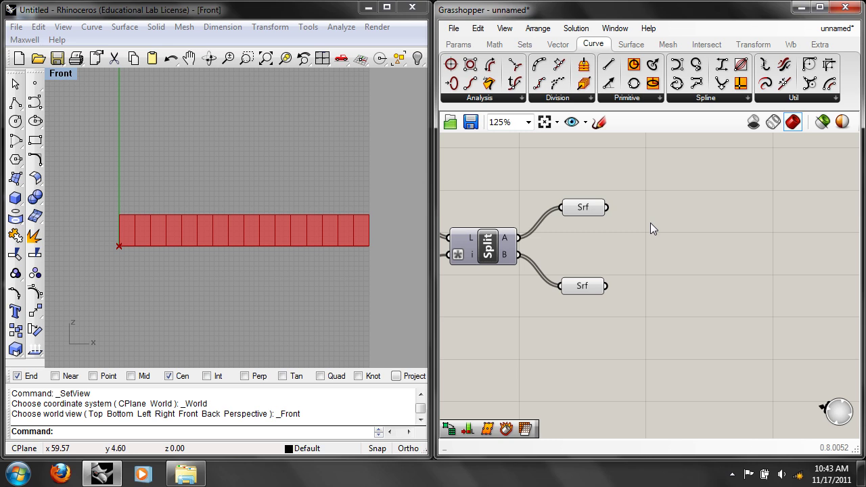
right_drag(460, 286, 778, 243)
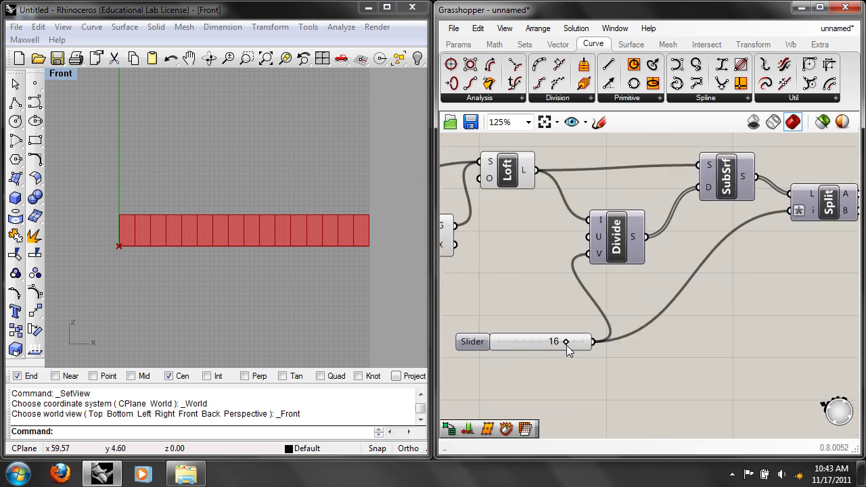
drag(567, 345, 534, 343)
right_drag(779, 238, 598, 257)
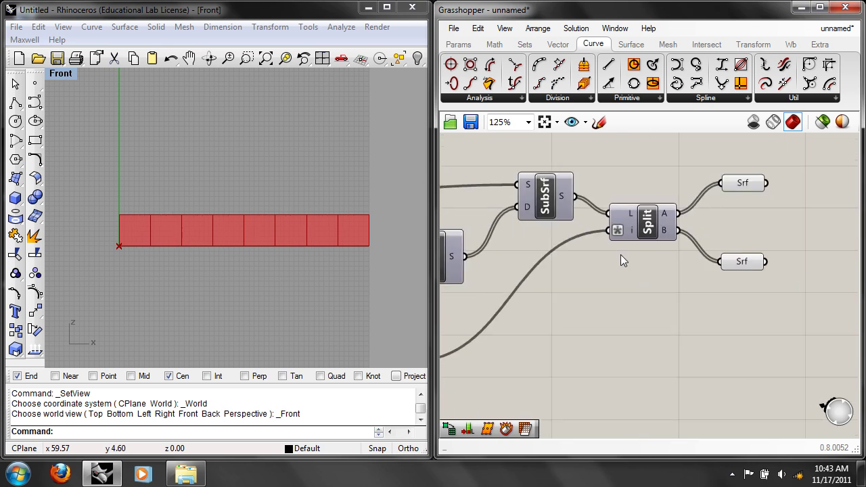
Turn off the preview of the Surface parameter connected to Split List's B output
right_drag(778, 216, 620, 272)
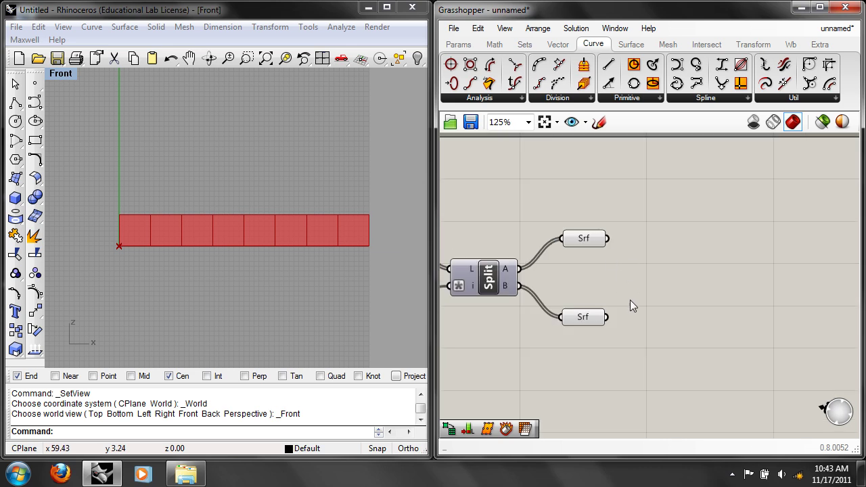
click(587, 319)
right_click(587, 319)
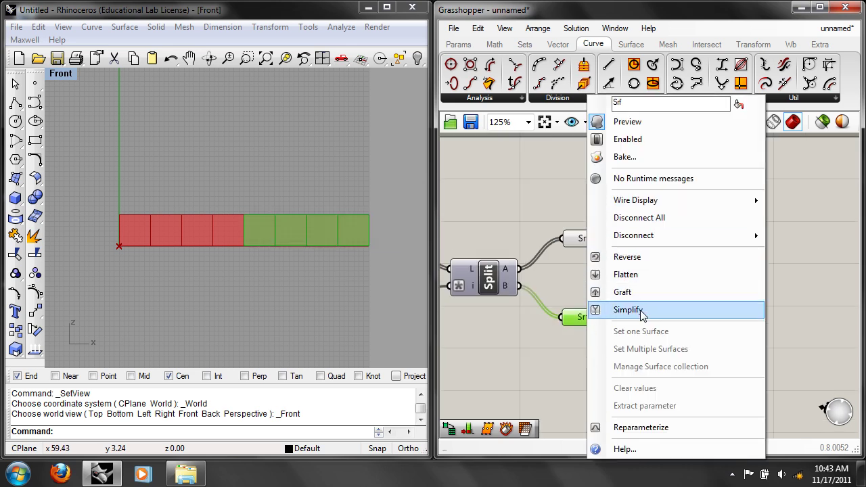
click(636, 122)
Turn off the preview of the Loft component
right_drag(477, 264, 838, 244)
right_drag(441, 257, 616, 243)
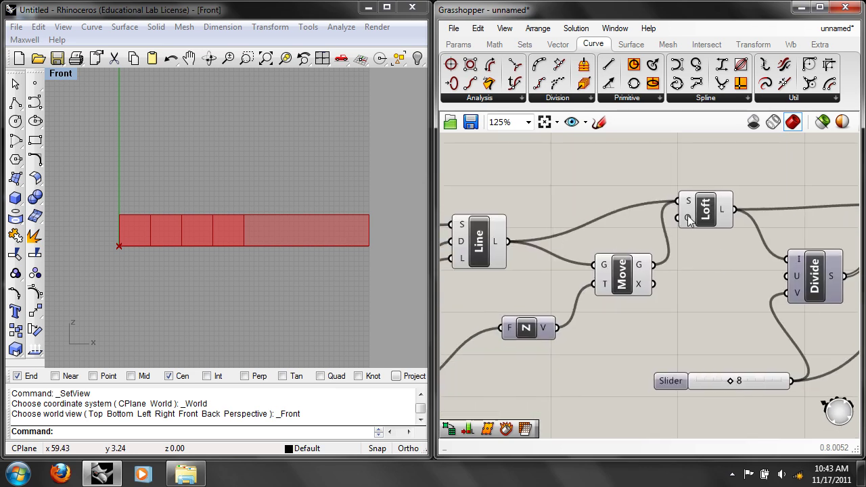
click(685, 222)
right_click(685, 220)
click(717, 234)
Add a Brep Components (Explode) component and connect the Surface parameter from Split List's A output to its B input
right_drag(740, 223, 612, 245)
scroll(684, 248, up, 3)
right_drag(719, 226, 628, 258)
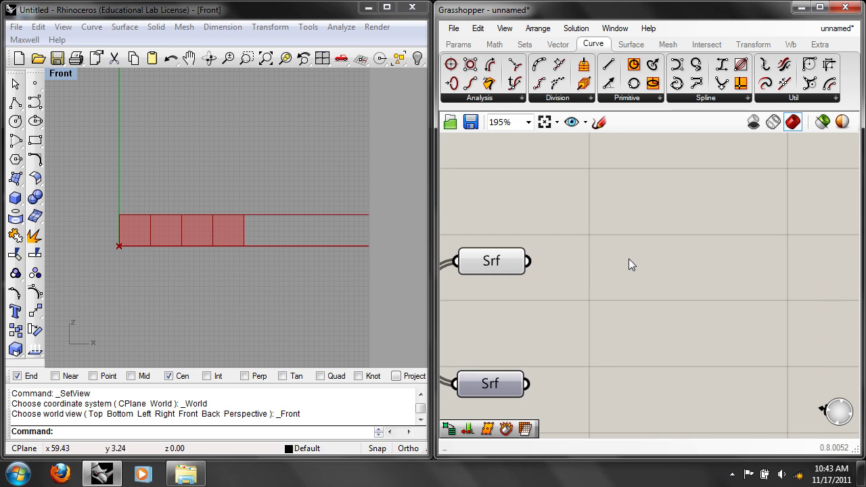
double_click(628, 259)
text(bre)
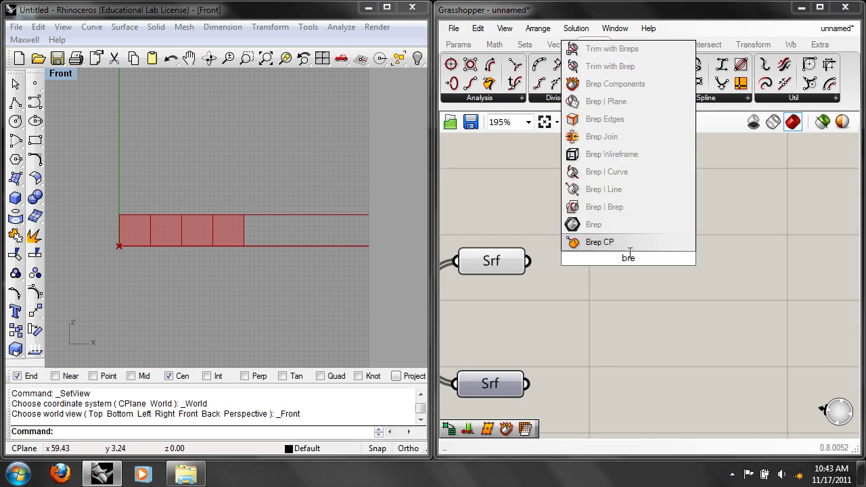
click(614, 90)
drag(527, 260, 583, 257)
Inspect the Explode component's F, E and V outputs and move the component slightly farther from the Surface parameter
scroll(212, 261, up, 3)
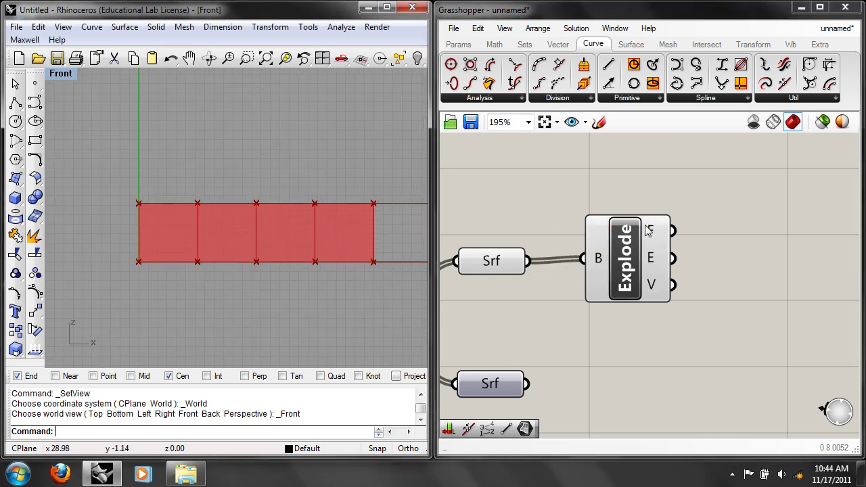
mouse_move(647, 231)
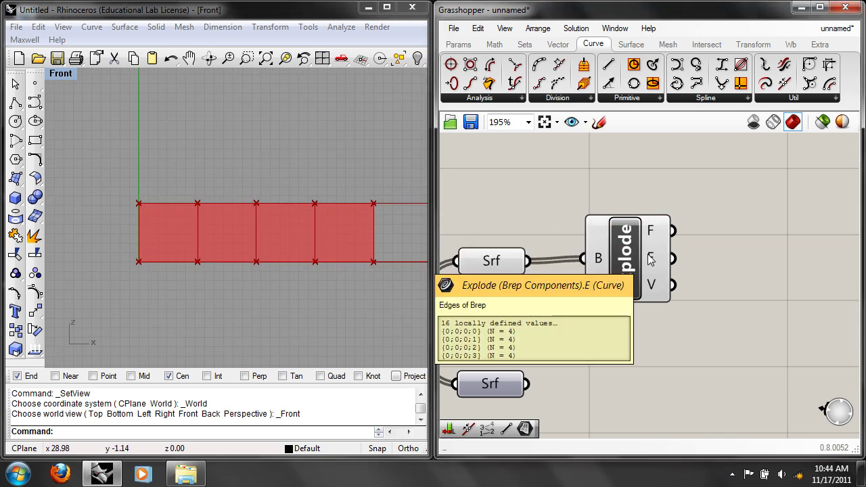
mouse_move(653, 287)
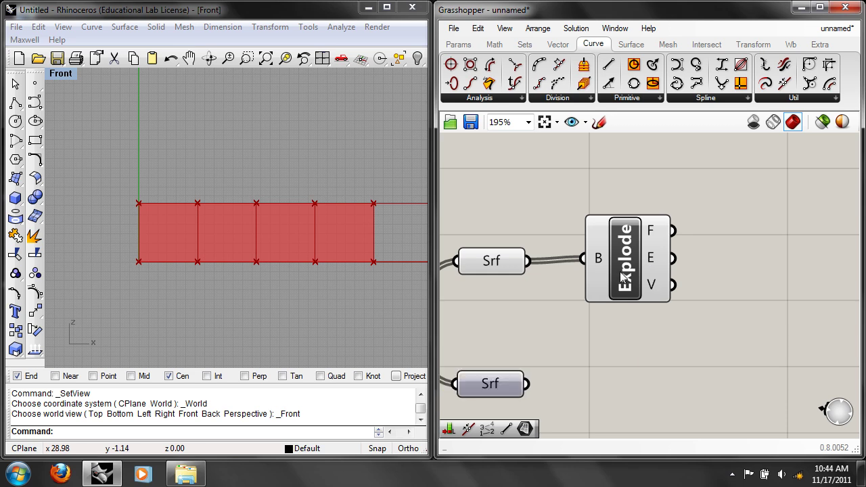
drag(653, 287, 678, 288)
click(761, 272)
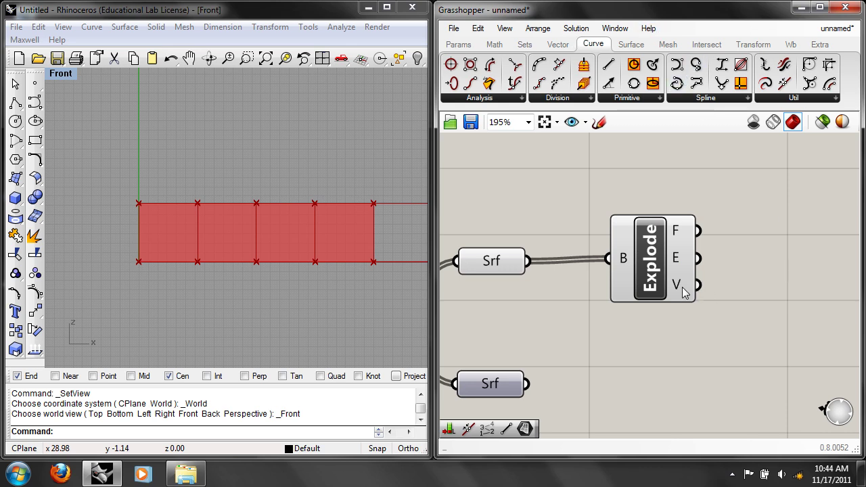
mouse_move(683, 291)
Add a Point List component beyond Explode and connect Explode's V output to its P input
click(557, 46)
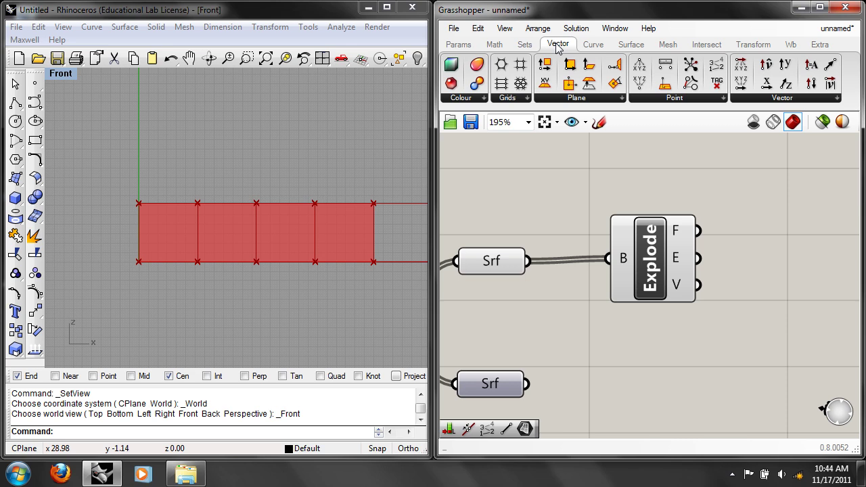
drag(715, 65, 768, 240)
right_drag(712, 216, 649, 250)
drag(706, 272, 755, 238)
drag(633, 321, 722, 203)
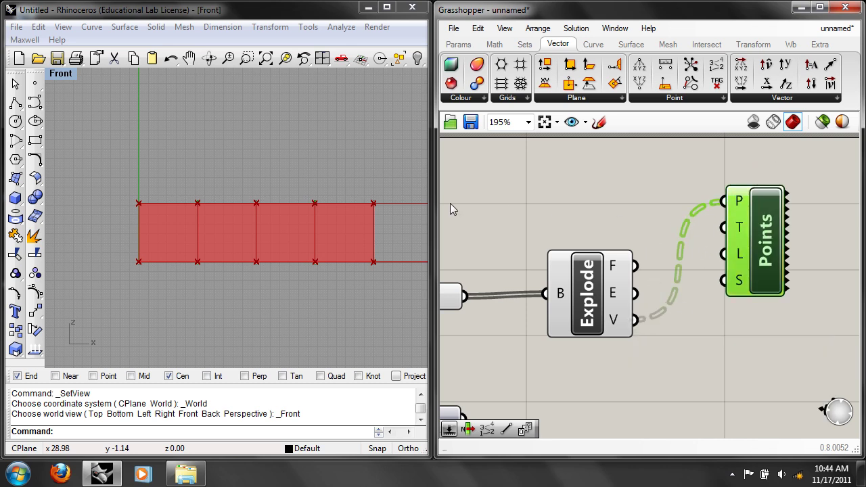
Set the Point List component's S (text size) input to 2
right_click(738, 280)
mouse_move(762, 348)
text(2)
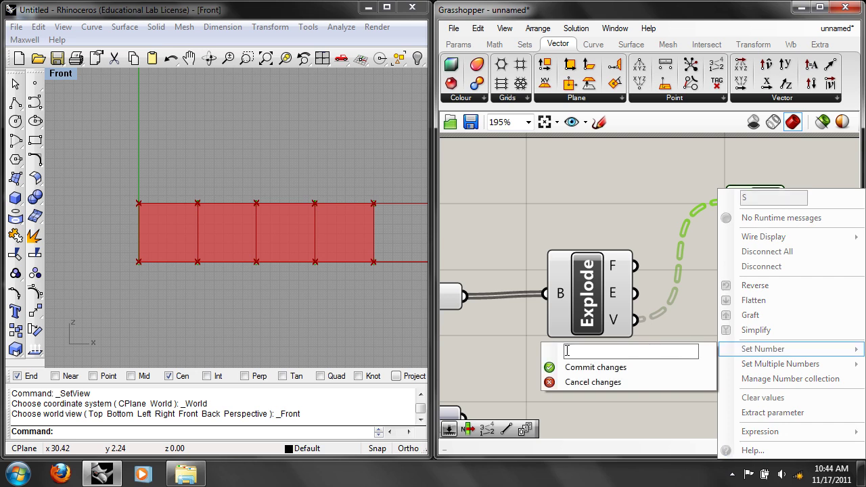
click(595, 367)
Examine the vertex index numbers at the corners of each panel along the strip in the Front view
scroll(258, 277, up, 3)
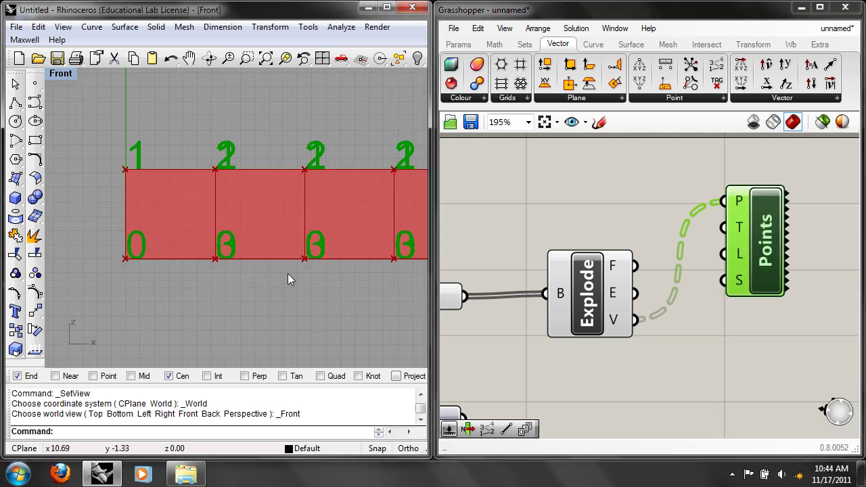
scroll(288, 301, up, 1)
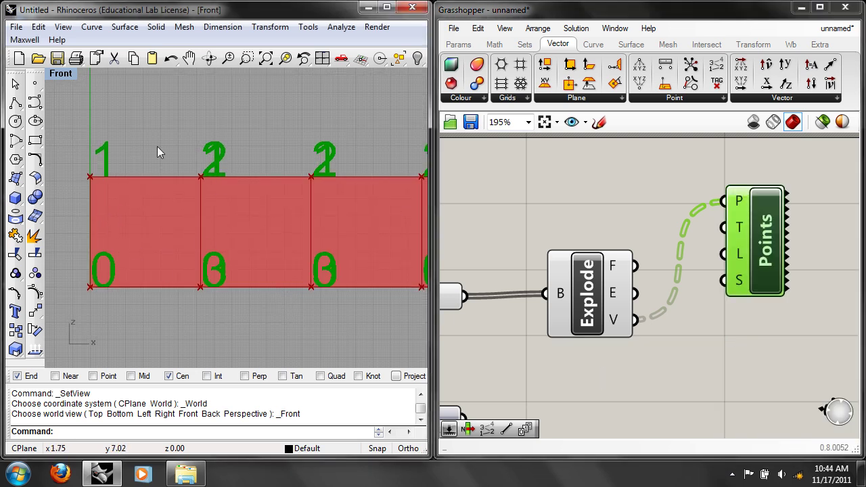
right_drag(308, 312, 222, 300)
scroll(223, 299, down, 2)
right_drag(301, 270, 350, 271)
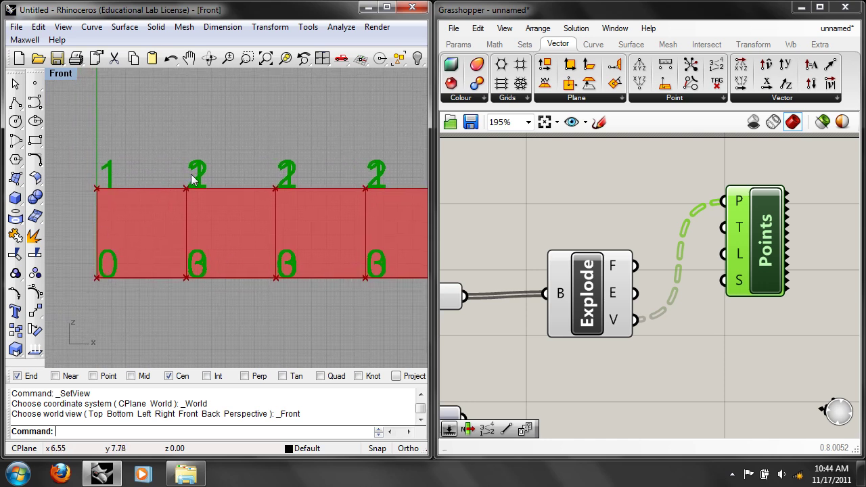
right_drag(258, 337, 215, 331)
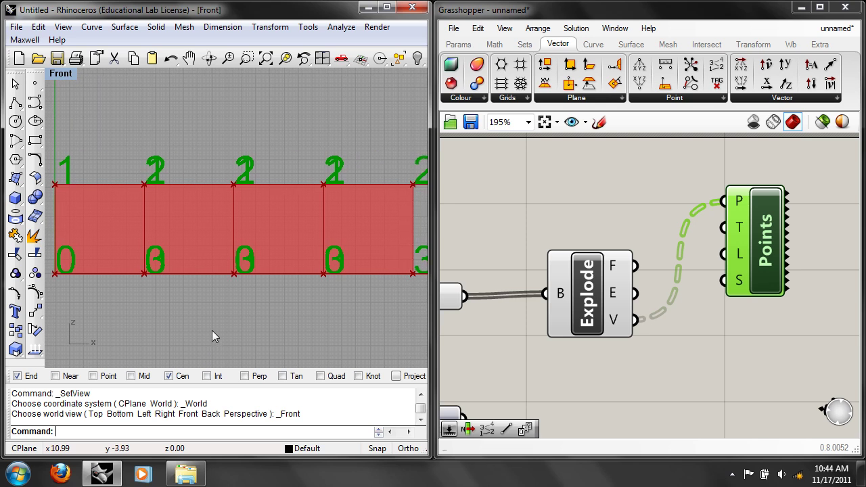
scroll(214, 331, down, 2)
right_drag(278, 332, 236, 320)
scroll(247, 301, down, 2)
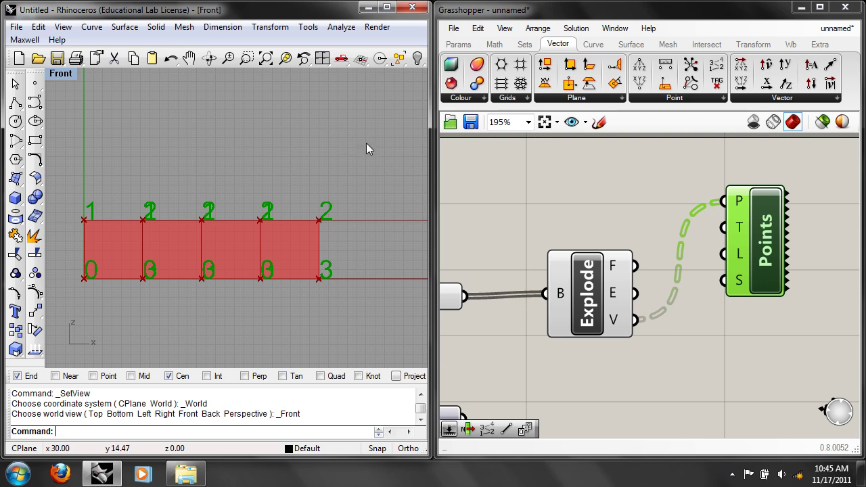
right_drag(379, 151, 243, 141)
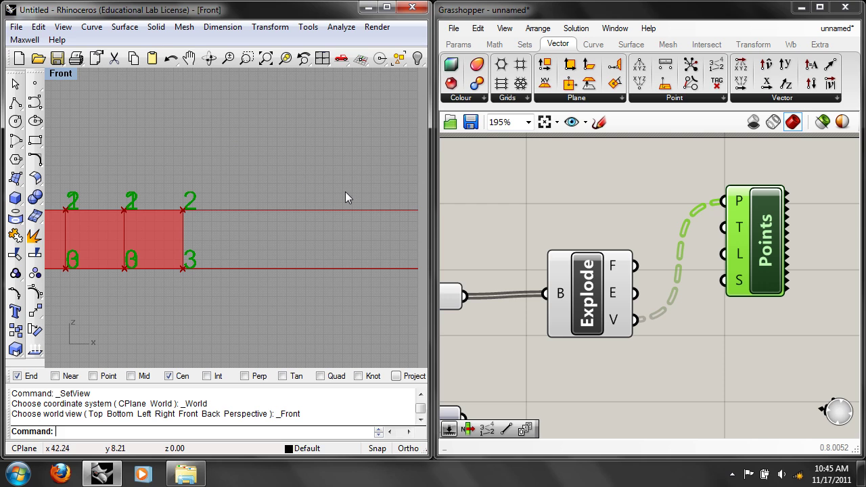
Delete the Point List component
right_drag(656, 265, 589, 246)
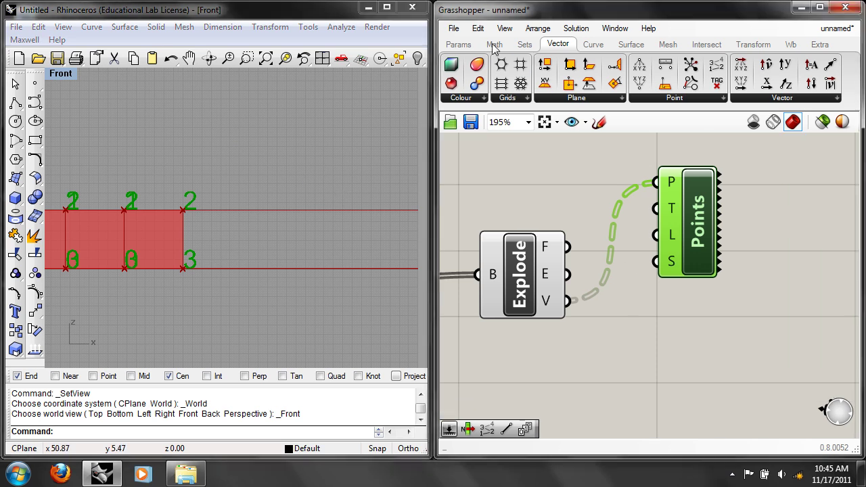
click(477, 28)
click(507, 172)
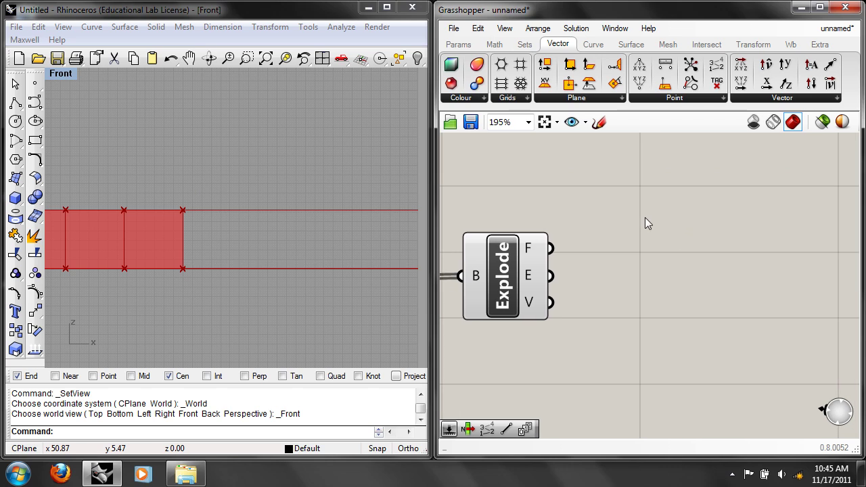
Add a List Item component beyond Explode and connect Explode's V output to its L input
scroll(648, 223, down, 3)
mouse_move(571, 272)
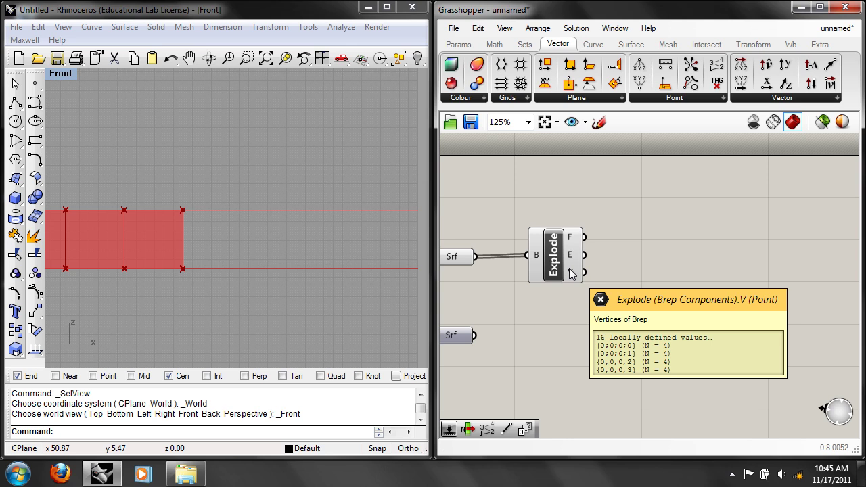
click(524, 44)
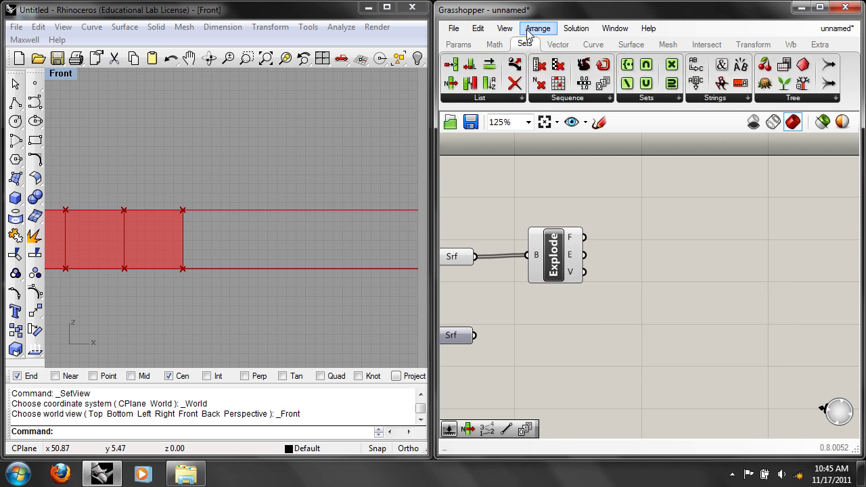
click(480, 98)
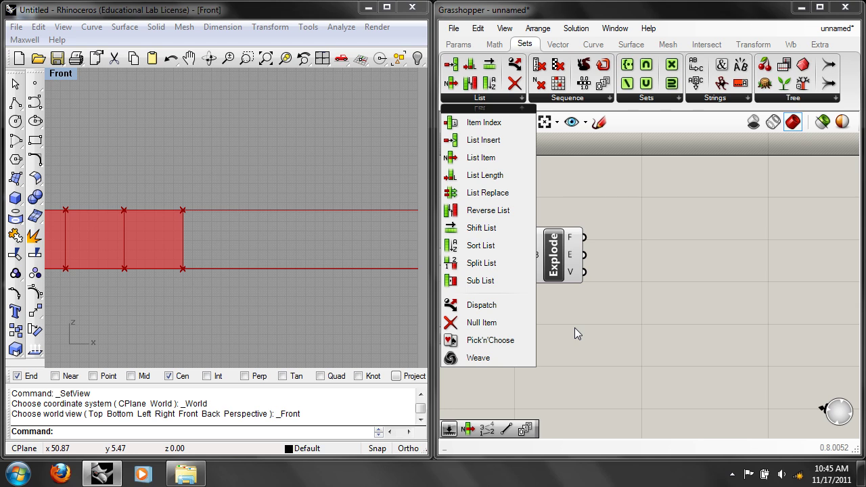
drag(481, 158, 659, 265)
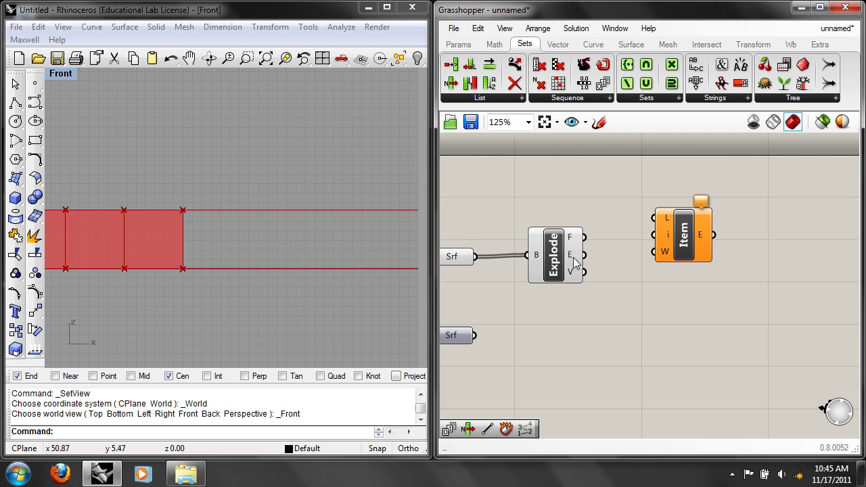
drag(583, 272, 653, 217)
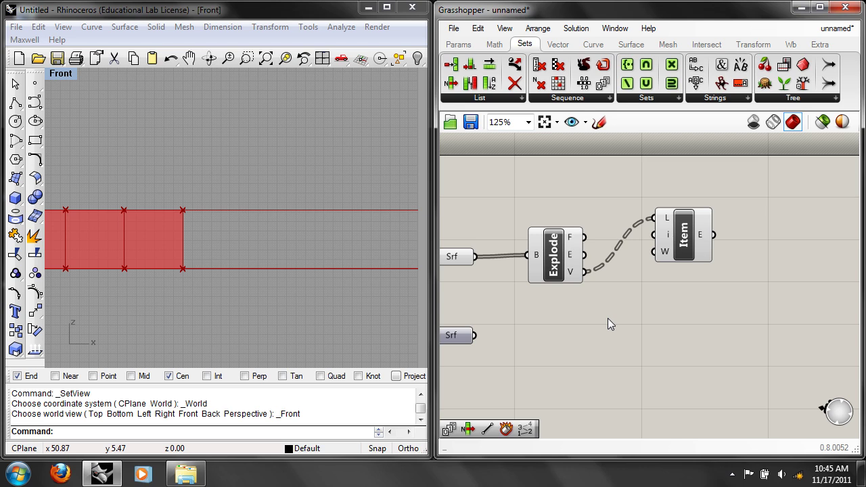
Highlight the List Item component's result in the Front view to check which panel corners it picks, nudging the component slightly upward
right_drag(205, 215, 305, 247)
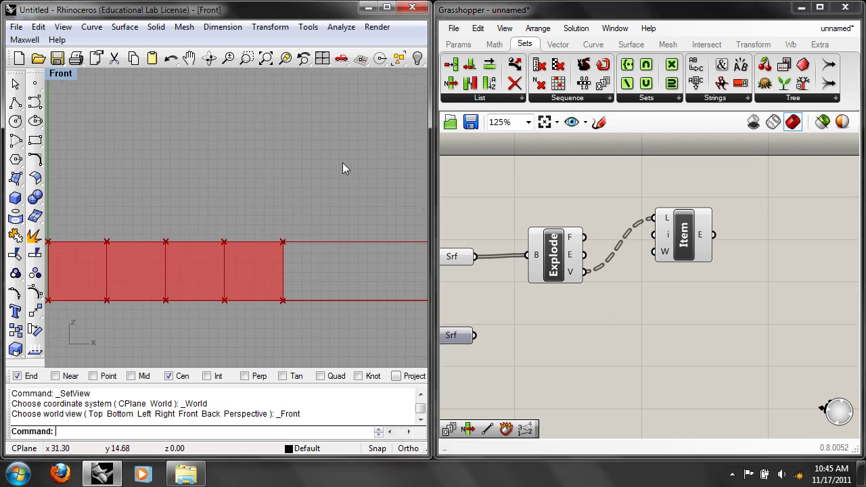
click(684, 242)
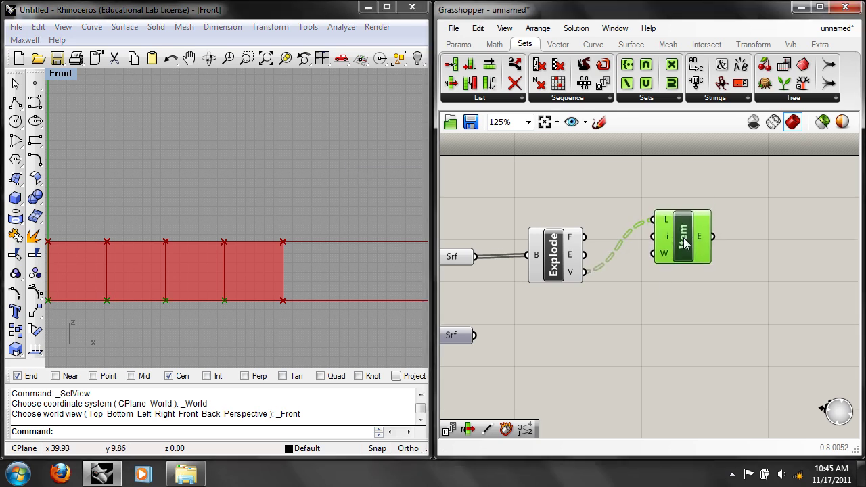
click(686, 275)
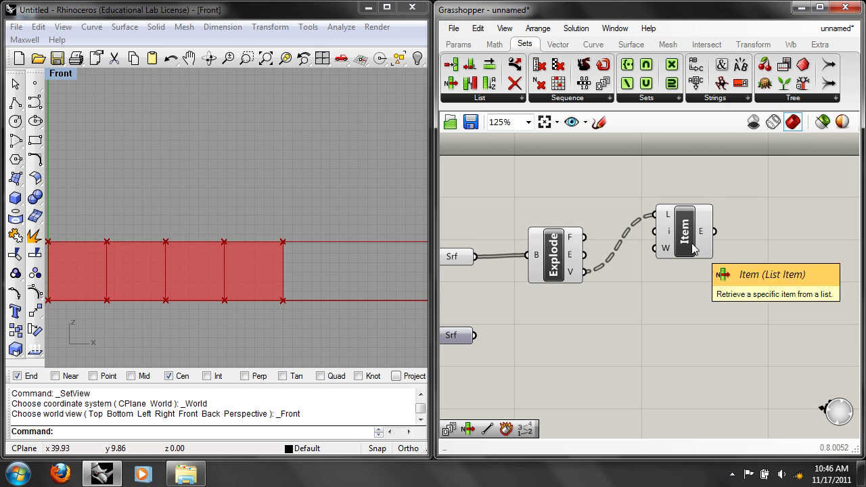
click(691, 249)
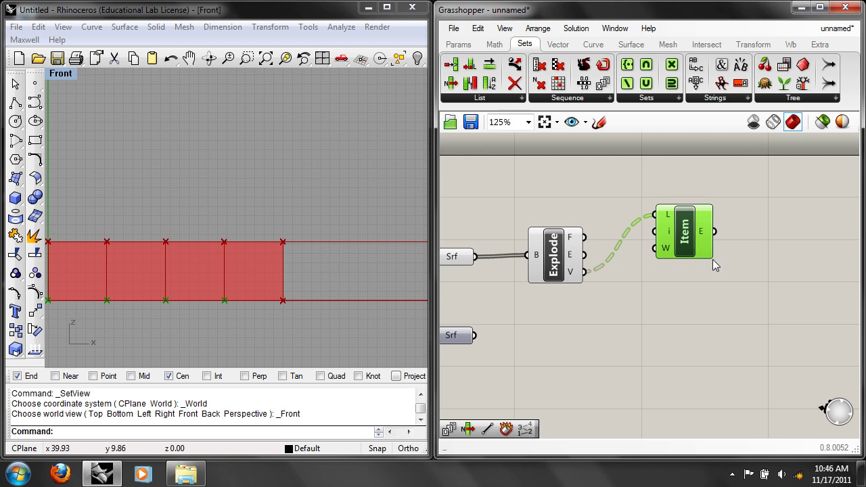
Set the List Item component's i (index) input to 1 and check the picked corners in the Front view
right_click(670, 236)
mouse_move(712, 349)
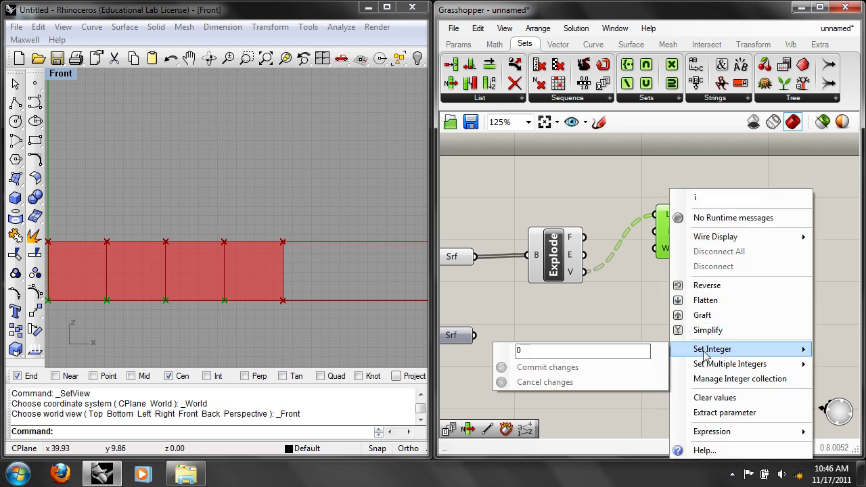
text(1)
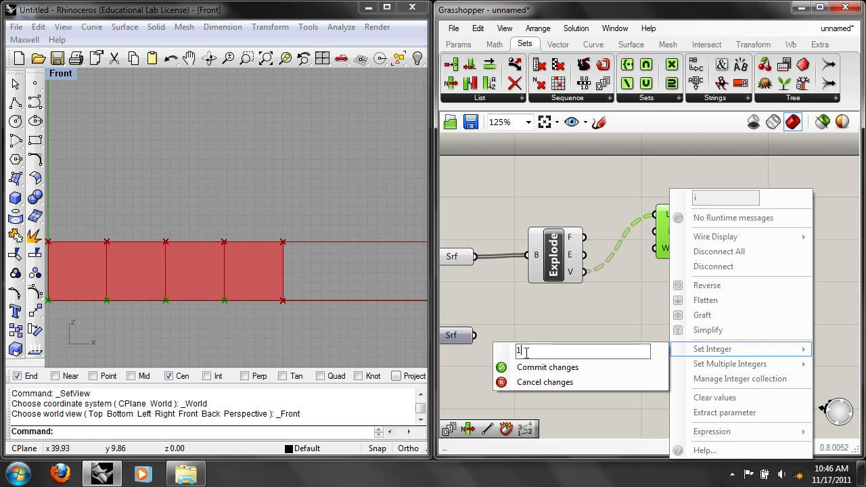
click(532, 368)
right_drag(67, 251, 194, 223)
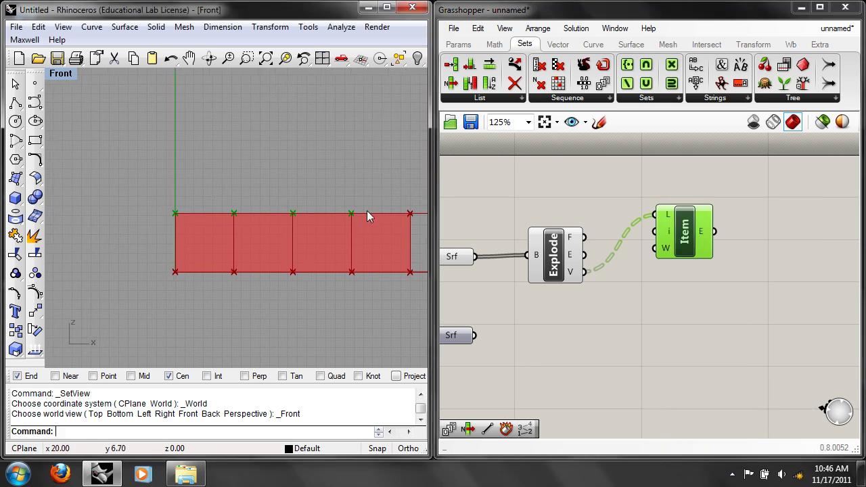
Duplicate the List Item component directly below the original, keeping its connection from Explode's V output
click(683, 262)
click(692, 237)
alt+drag(691, 237, 692, 317)
click(740, 295)
Set the lower List Item's i (index) input to 3 and highlight the panel corners it picks
right_click(674, 315)
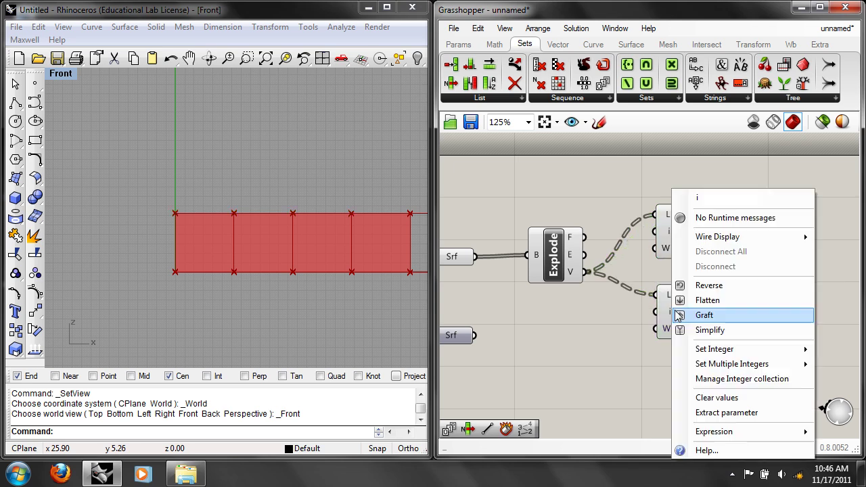
mouse_move(717, 348)
text(2)
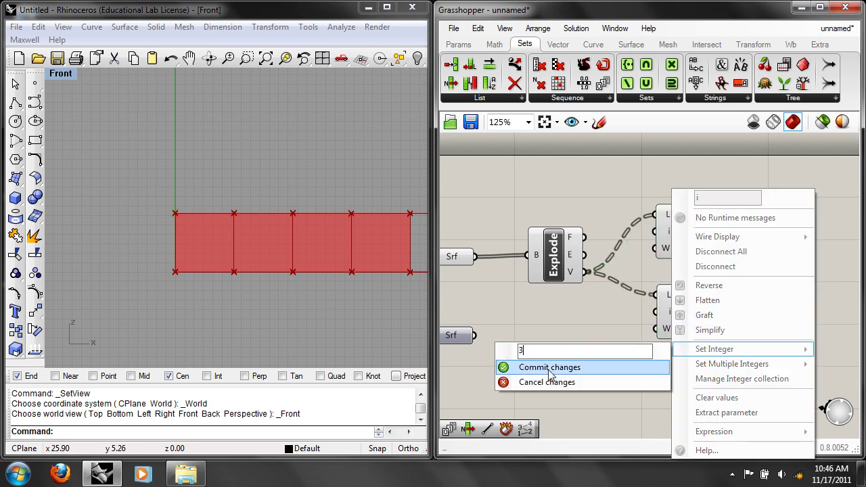
click(553, 367)
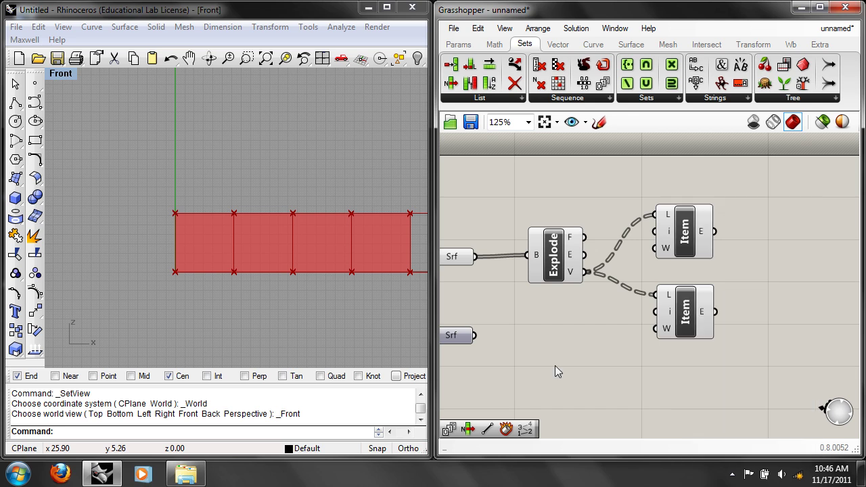
right_drag(732, 376, 678, 378)
click(633, 326)
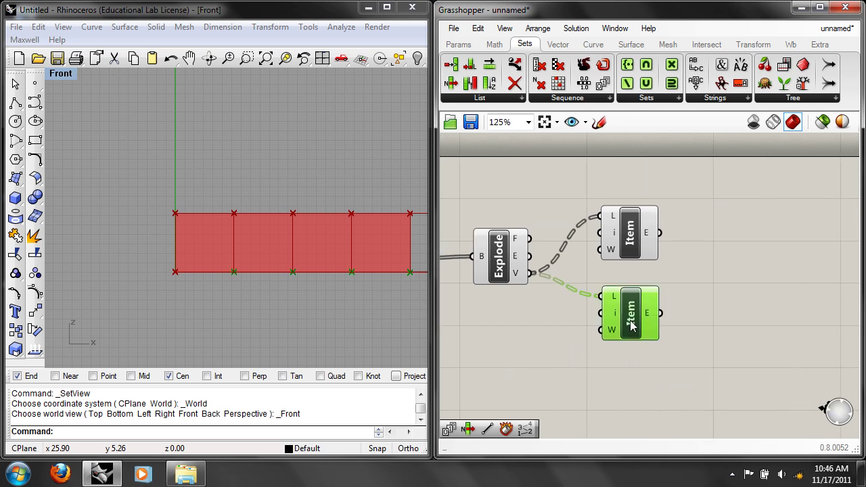
Rename the upper List Item component as 0
click(634, 246)
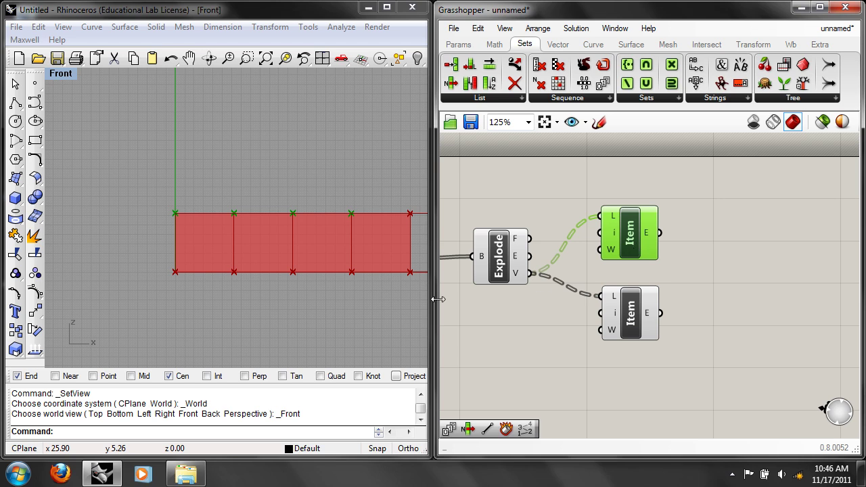
right_click(632, 230)
double_click(676, 217)
text(0)
click(595, 292)
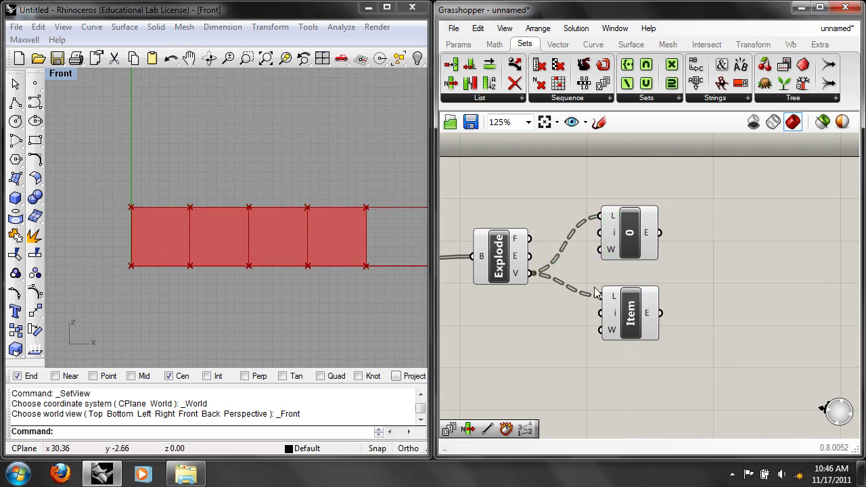
Rename the lower List Item component as 3 and the upper one as 1
right_click(634, 311)
double_click(676, 216)
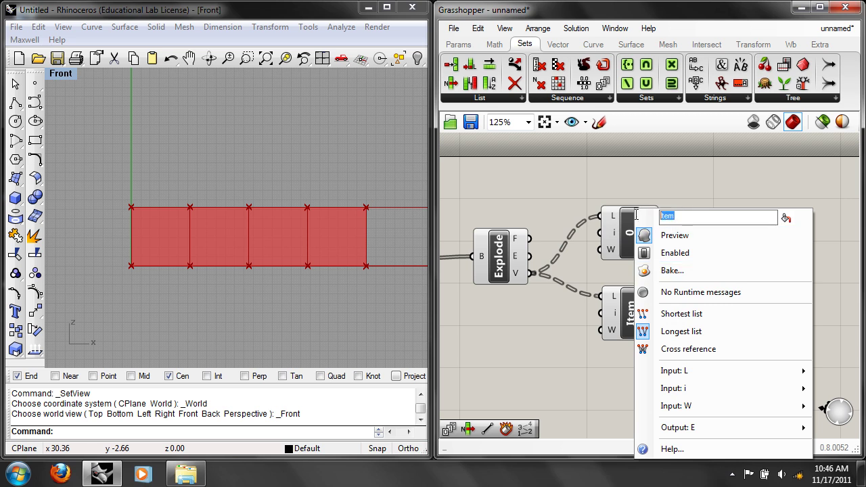
text(1)
click(677, 199)
right_click(649, 215)
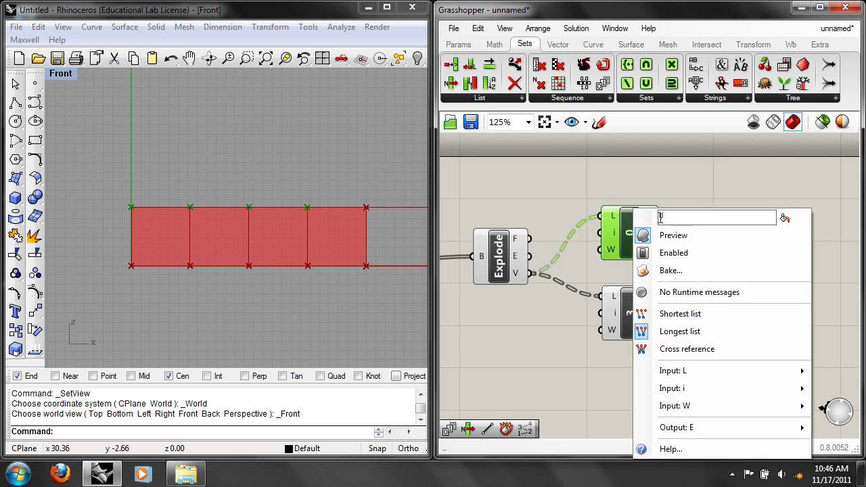
text(1)
click(668, 190)
Add a Line component beyond the two List Items, connecting item 1's E output to A and item 3's E output to B
right_drag(712, 314, 671, 305)
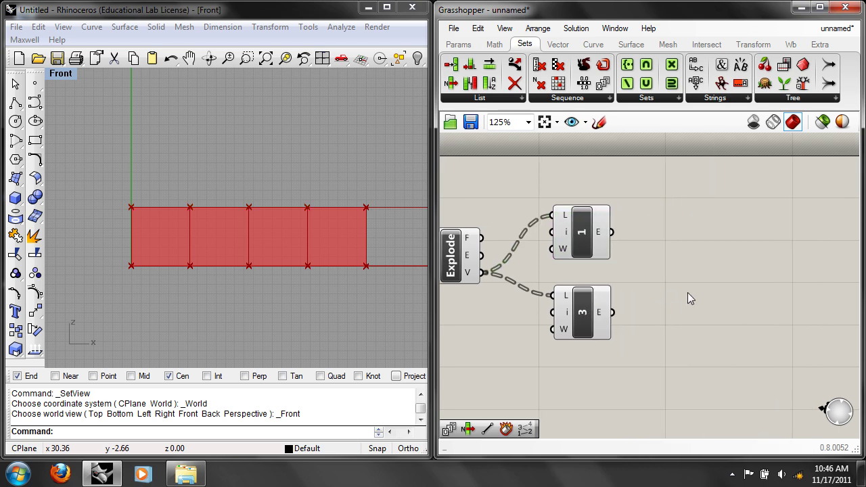
double_click(688, 289)
text(line)
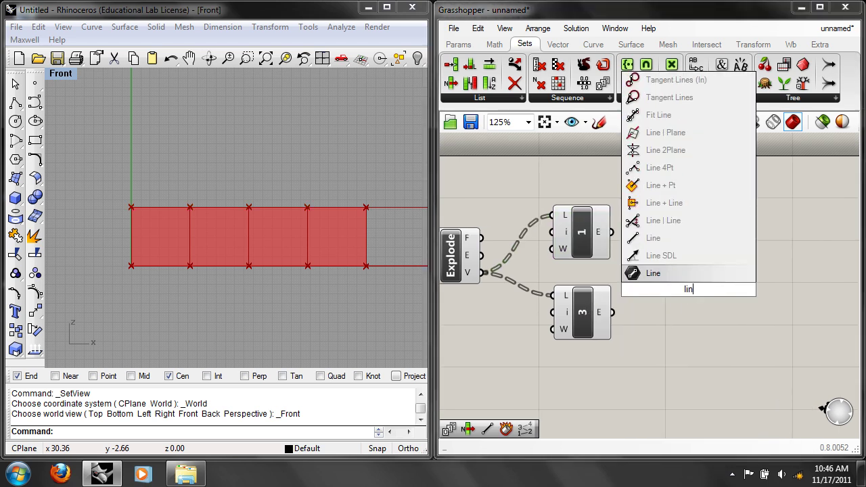
click(661, 238)
drag(612, 232, 661, 281)
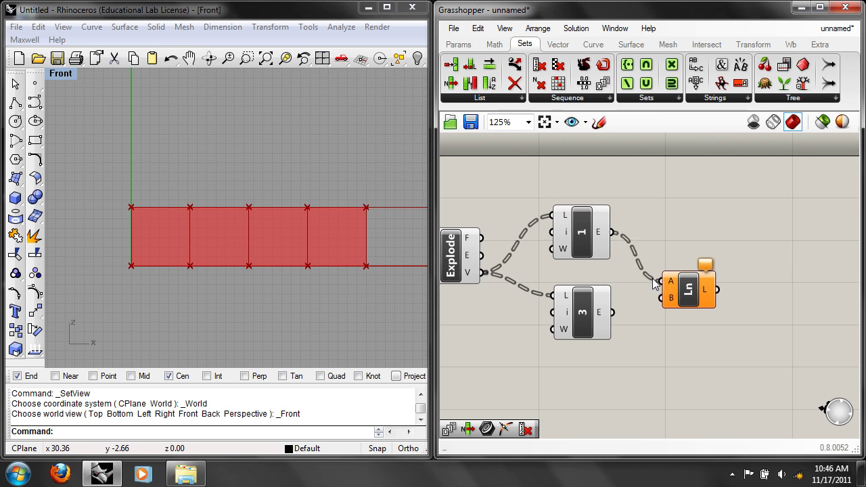
drag(614, 314, 661, 277)
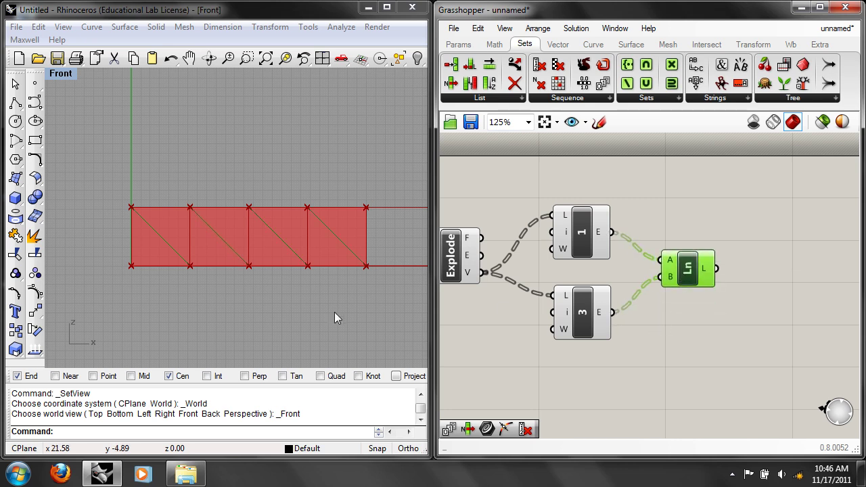
click(661, 342)
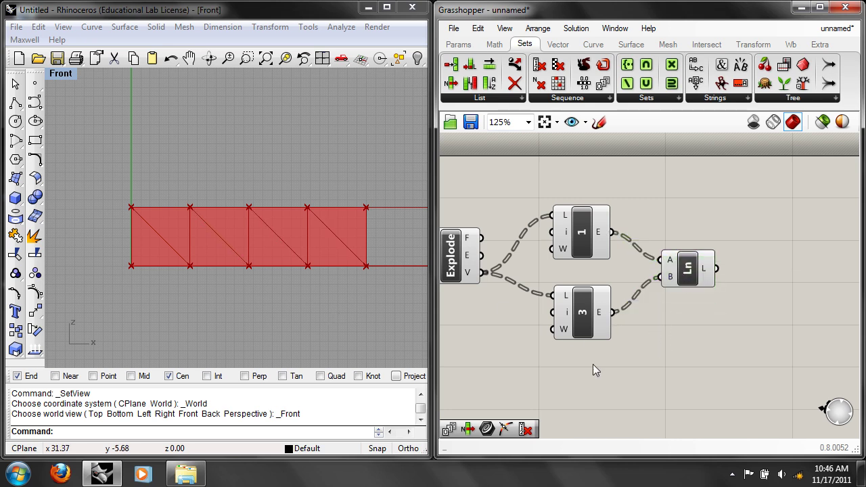
Duplicate the Explode, both List Items and the Line below the originals, and connect the second Srf half to the copied Explode's B input
right_drag(369, 297, 273, 285)
right_drag(524, 315, 553, 293)
scroll(551, 292, down, 5)
scroll(632, 324, up, 3)
drag(639, 298, 480, 191)
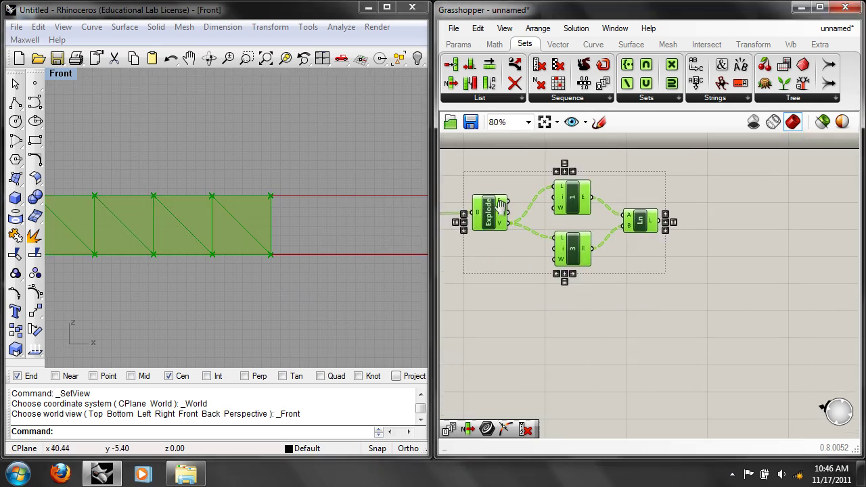
alt+drag(544, 227, 546, 305)
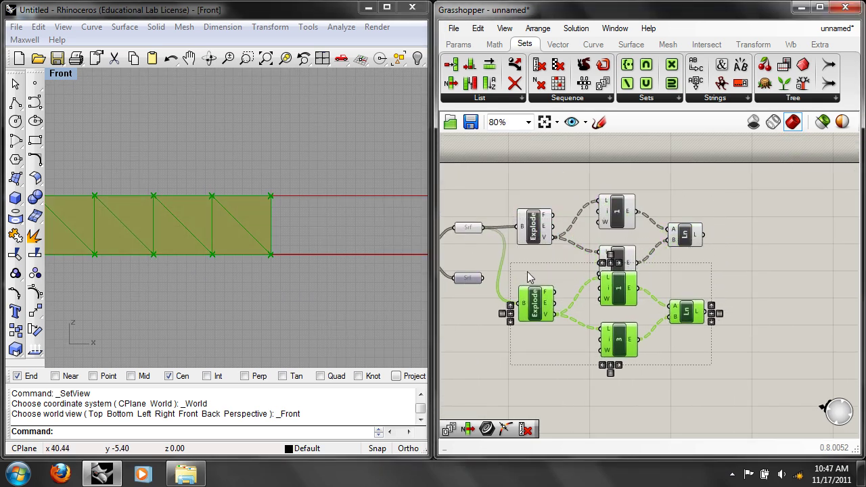
click(491, 281)
drag(482, 278, 522, 302)
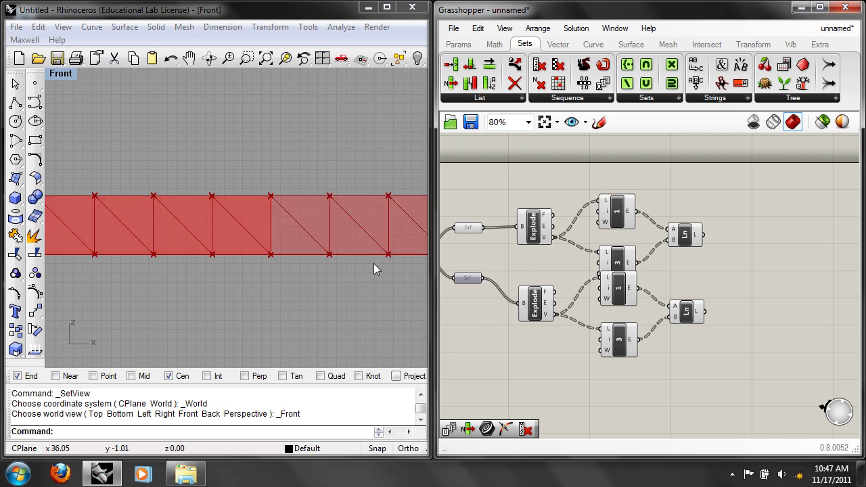
Rename the copied upper List Item as 0 and set its i (index) input to 0
right_drag(299, 234, 283, 240)
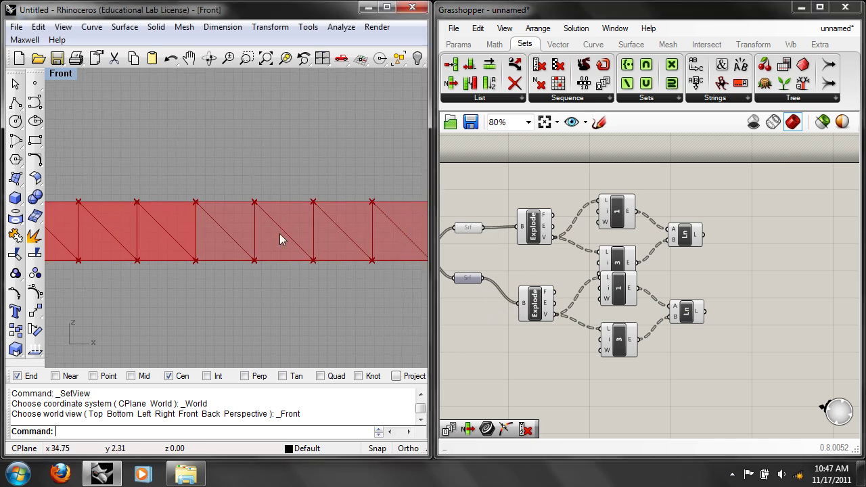
click(618, 290)
right_click(617, 289)
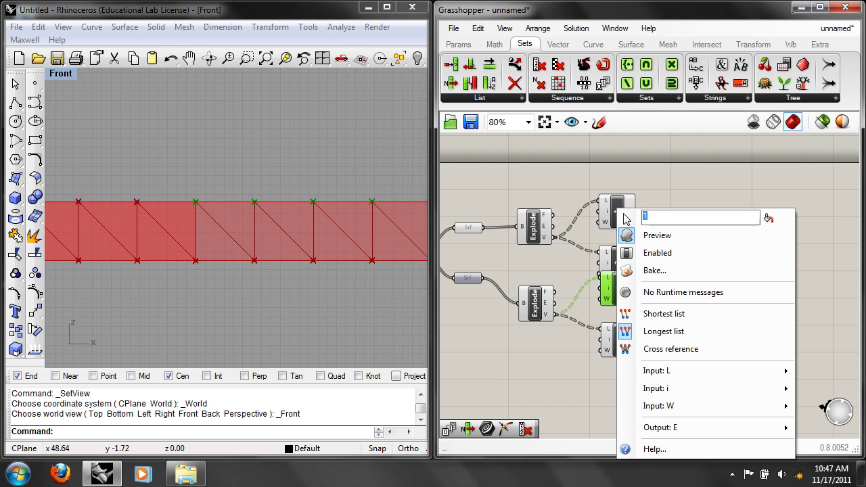
text(0)
click(591, 310)
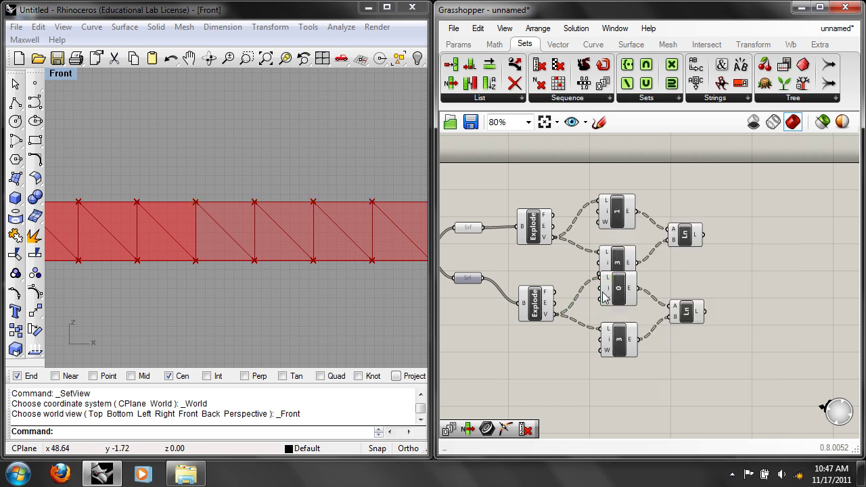
right_click(609, 291)
mouse_move(624, 349)
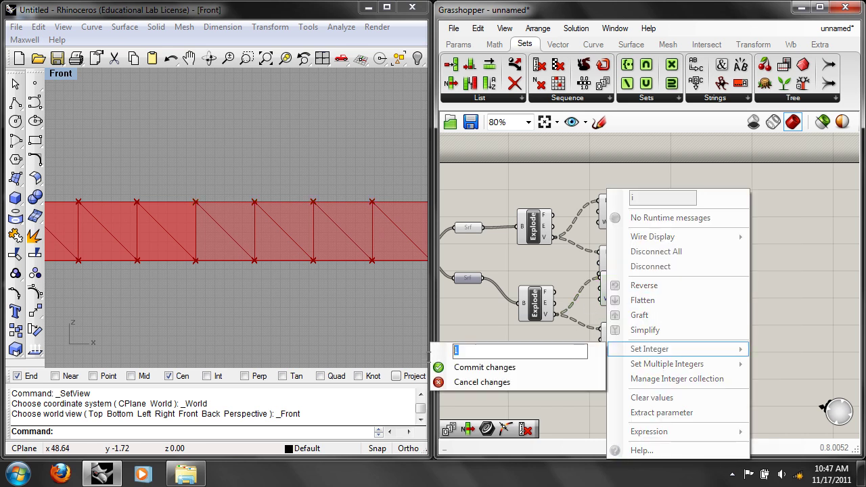
click(440, 366)
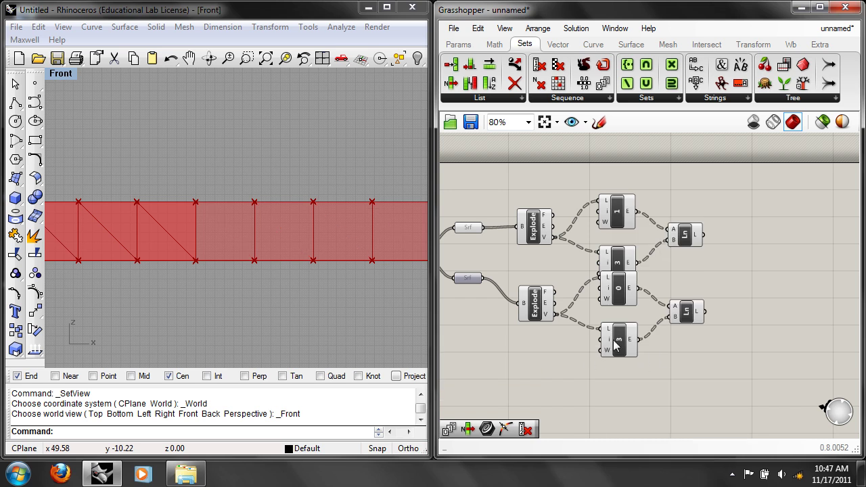
Rename the copied lower List Item as 2 and set its i (index) input to 2
click(619, 348)
right_click(618, 348)
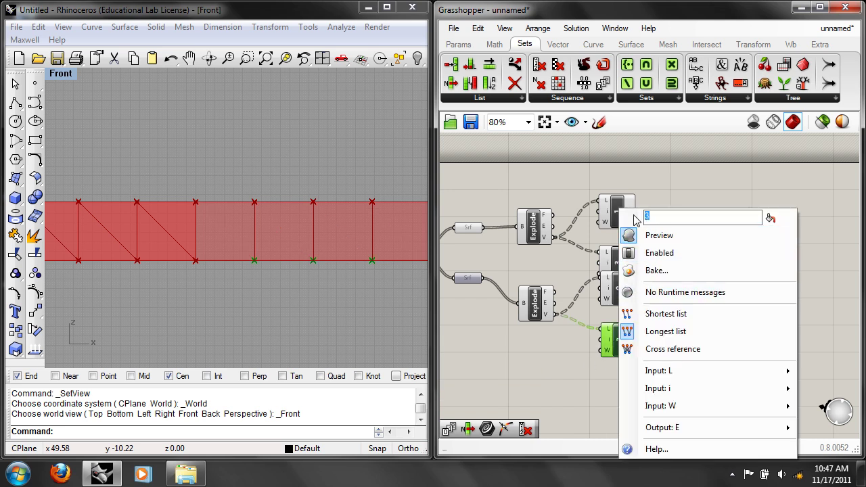
click(597, 367)
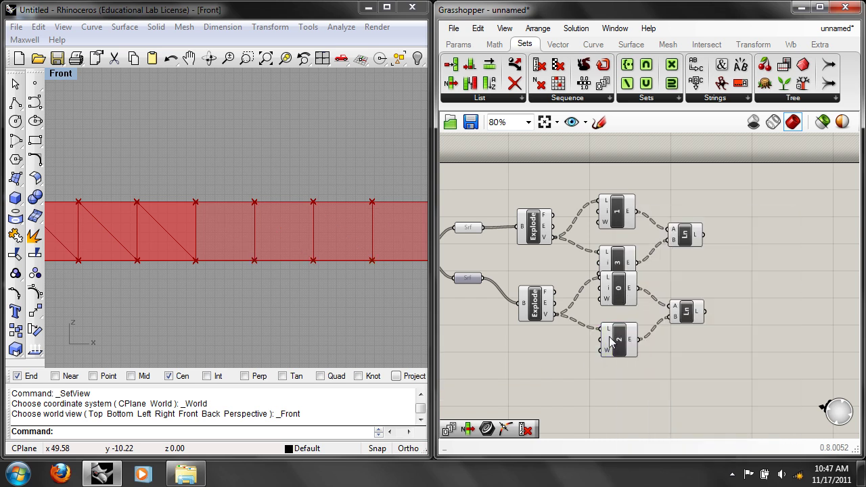
right_click(611, 341)
mouse_move(651, 349)
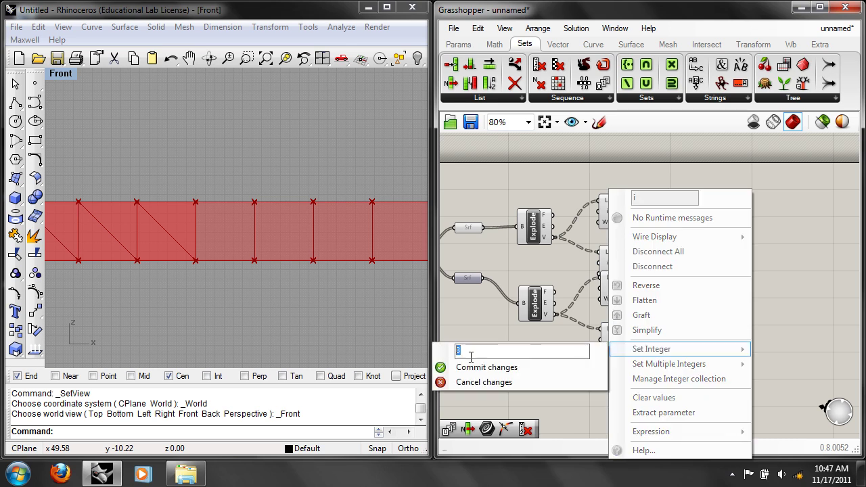
click(481, 367)
Move the copied Explode, List Item and Line components down so they clear the original group
drag(706, 371, 553, 336)
click(667, 277)
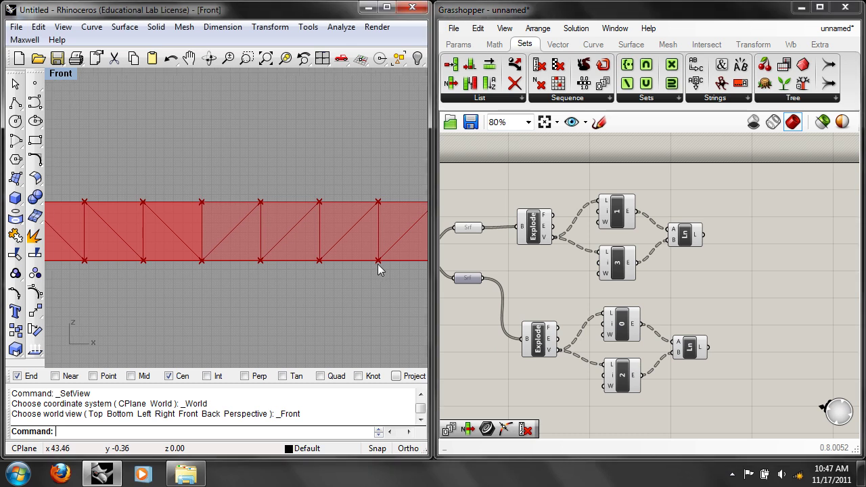
scroll(373, 264, down, 4)
right_drag(299, 293, 309, 283)
Turn off the preview of the two Explode components
right_drag(445, 311, 535, 287)
middle_click(479, 289)
drag(648, 366, 598, 162)
middle_click(598, 161)
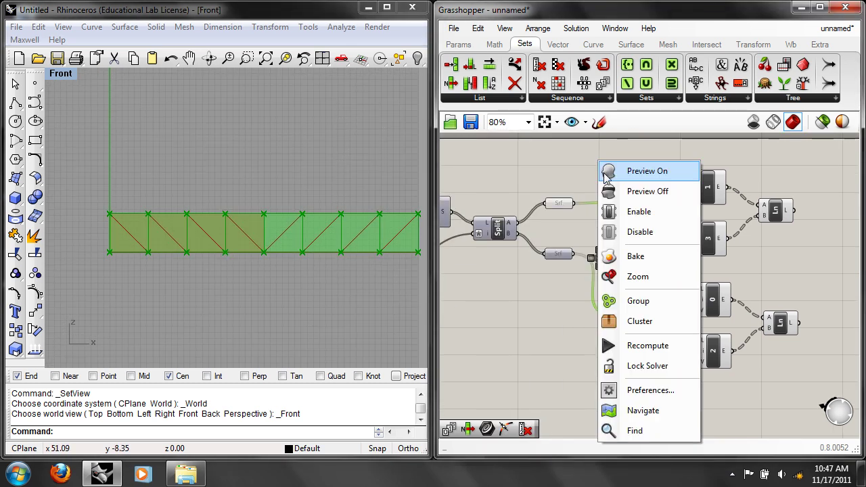
click(609, 192)
Turn off the preview of the upper Srf parameter fed by the Split component's A output
click(556, 203)
right_click(556, 203)
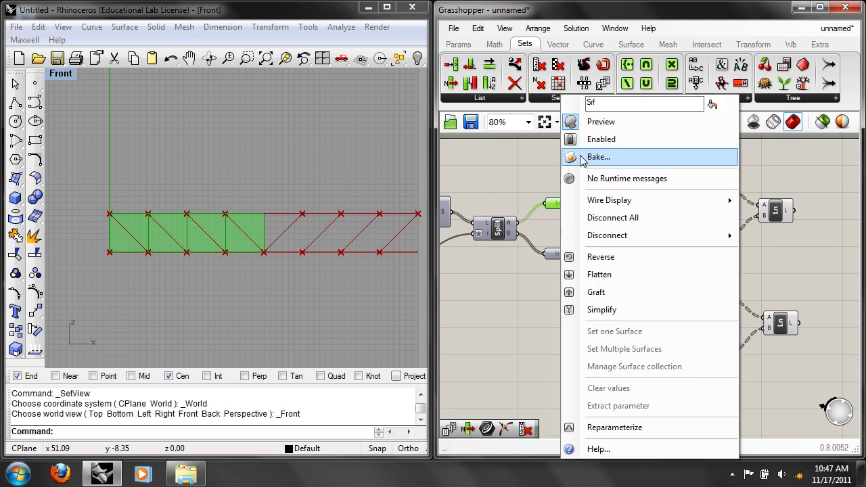
click(589, 140)
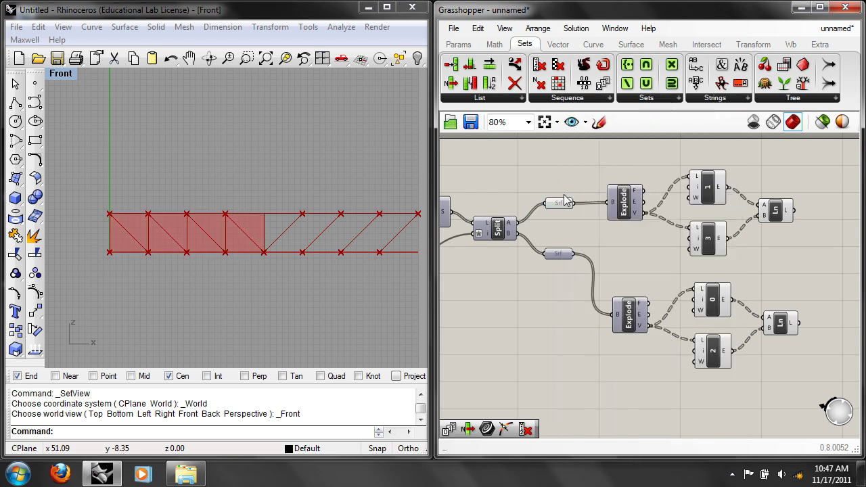
click(568, 205)
right_click(568, 204)
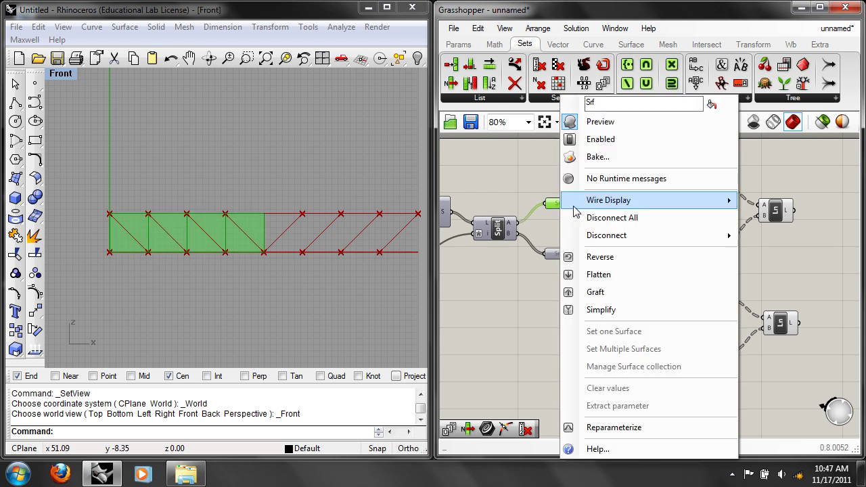
click(591, 140)
click(572, 164)
Turn on the preview of the two Explode components
drag(642, 359, 610, 195)
middle_click(599, 168)
click(612, 179)
Adjust the upstream number sliders to make the truss shorter in length and lower in height
right_drag(446, 319, 565, 317)
mouse_move(565, 318)
mouse_down()
mouse_move(572, 313)
mouse_move(549, 315)
mouse_move(561, 315)
mouse_up()
right_drag(561, 315, 641, 325)
drag(605, 308, 555, 330)
click(669, 340)
Add a Pipe component beyond the two Line components
right_drag(697, 328, 577, 319)
mouse_move(691, 288)
right_down()
mouse_move(593, 304)
mouse_move(740, 287)
mouse_move(687, 315)
mouse_move(717, 287)
right_up()
double_click(717, 287)
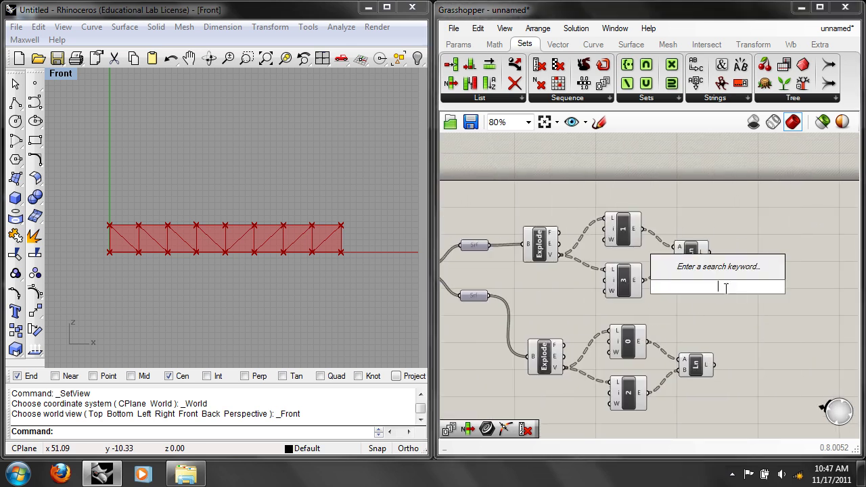
text(pip)
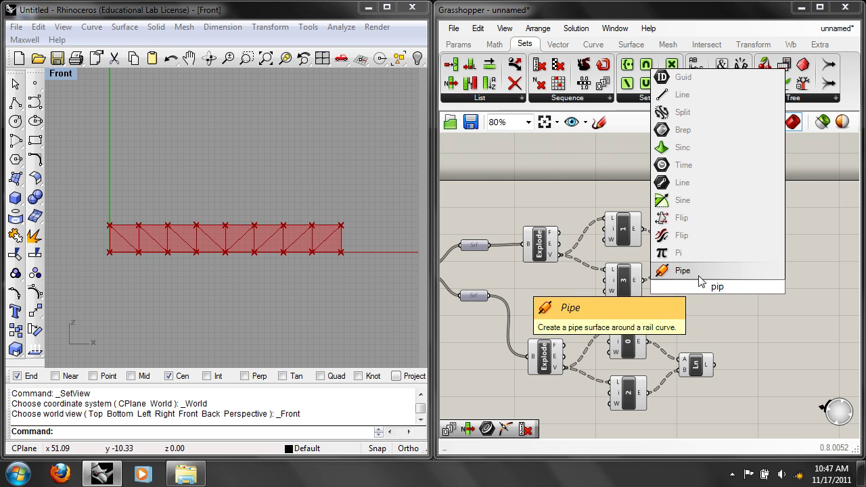
click(694, 273)
drag(712, 286, 735, 288)
right_click(729, 287)
click(691, 295)
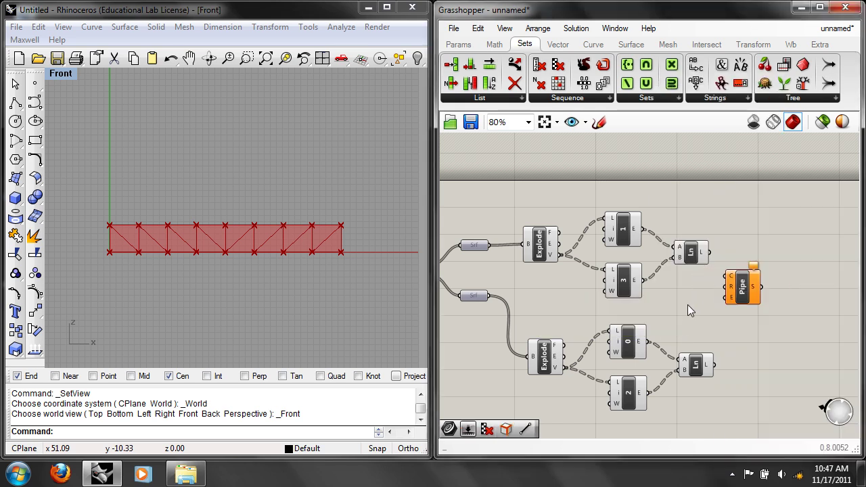
Add a Number Slider at 0.250 and connect it to the Pipe's R (radius) input
double_click(685, 307)
text(nu)
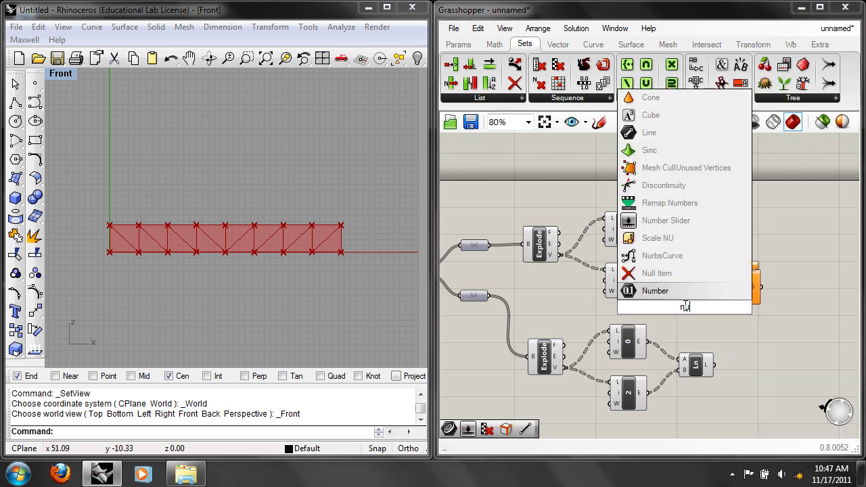
click(669, 223)
click(767, 296)
mouse_move(739, 299)
mouse_down()
mouse_move(729, 306)
mouse_move(752, 291)
mouse_up()
Connect both Line components' L outputs and both Explode components' E outputs to the Pipe's C (curve) input
drag(711, 253, 753, 280)
shift+drag(713, 365, 810, 288)
right_drag(561, 253, 595, 255)
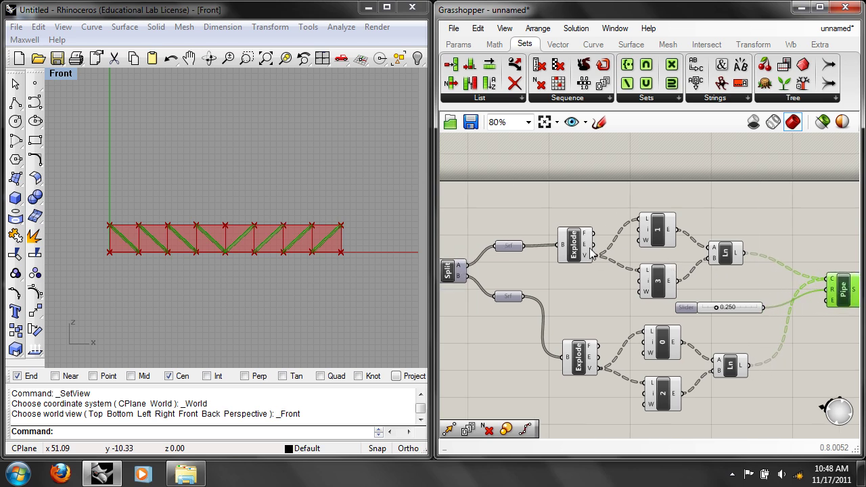
mouse_move(584, 249)
right_drag(557, 276, 512, 290)
right_drag(627, 294, 510, 289)
right_drag(619, 303, 502, 295)
drag(517, 255, 745, 283)
drag(516, 371, 743, 283)
Examine the piped chords, verticals and diagonals along the whole truss in the Front view
right_drag(309, 242, 313, 215)
scroll(309, 273, up, 2)
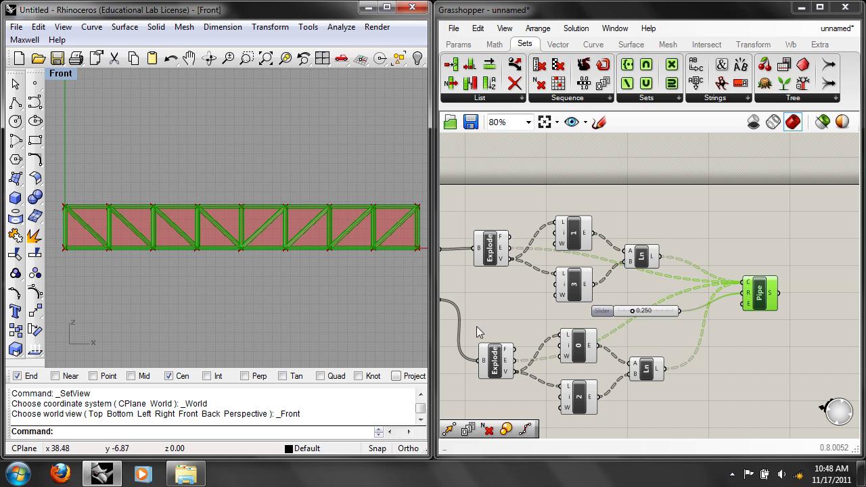
right_drag(518, 311, 560, 312)
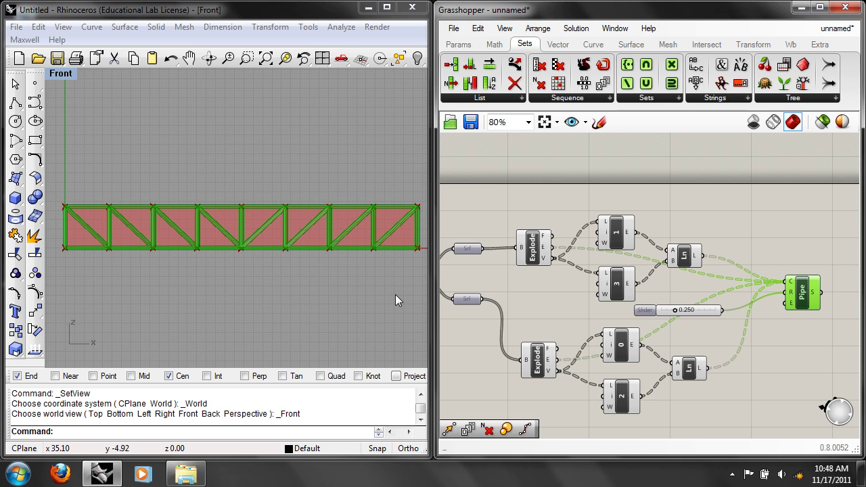
right_drag(395, 297, 357, 290)
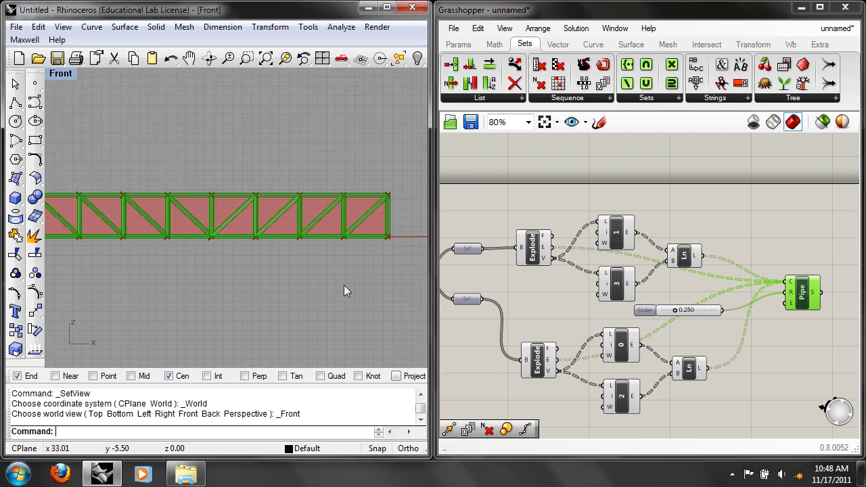
right_drag(288, 235, 418, 213)
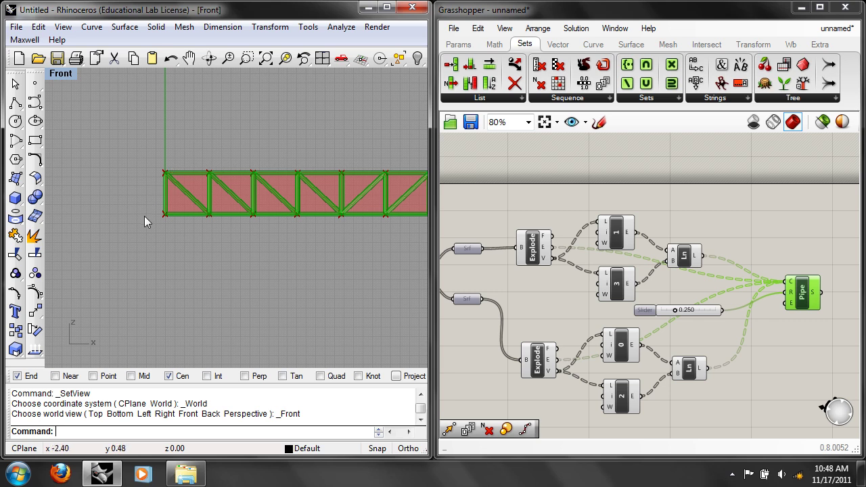
right_drag(376, 238, 150, 251)
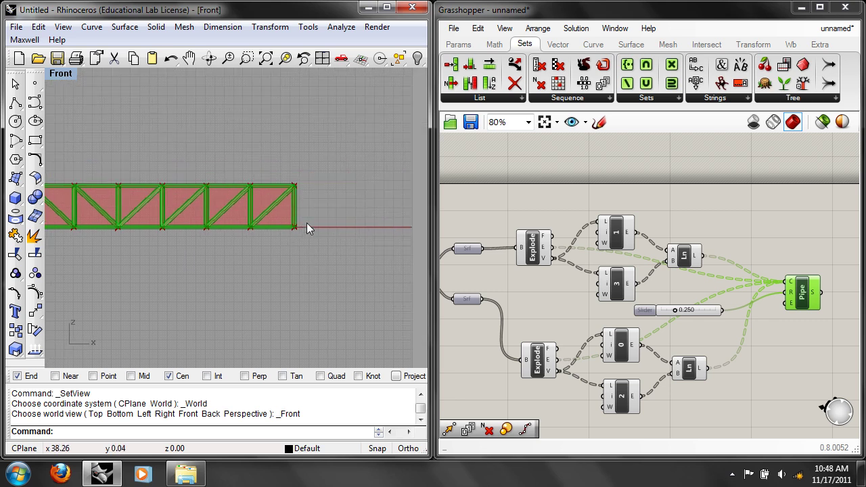
right_drag(222, 251, 367, 251)
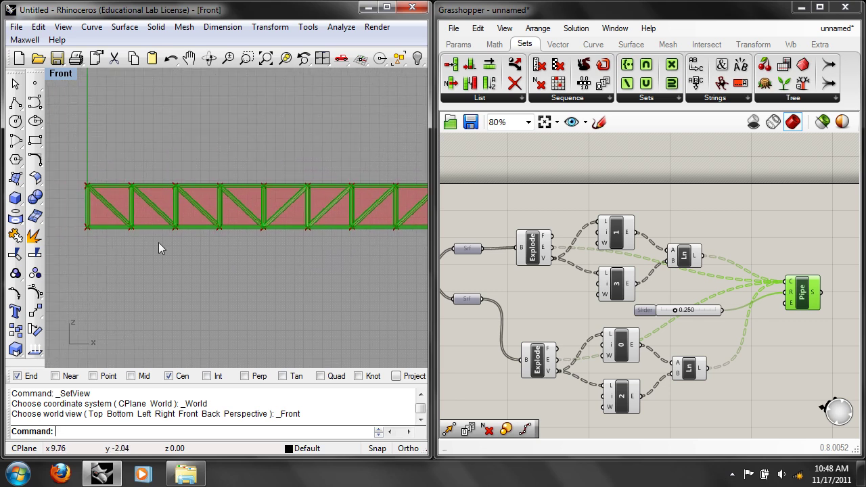
right_drag(324, 286, 335, 325)
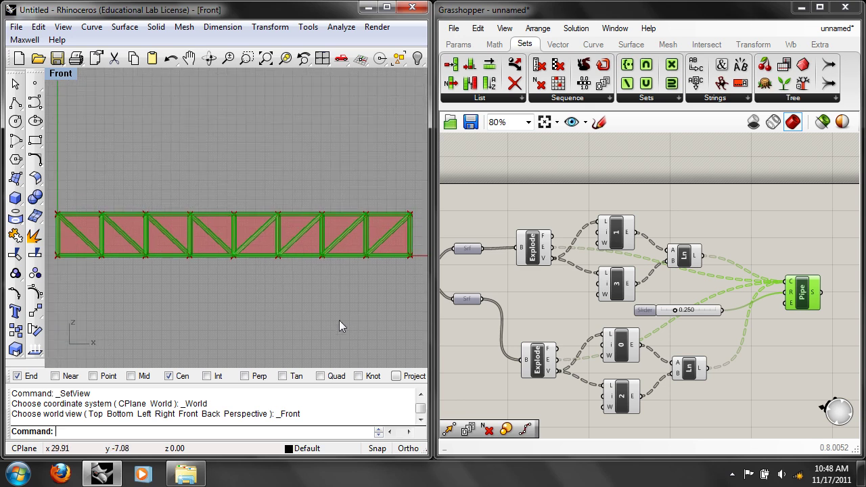
right_drag(214, 255, 323, 246)
scroll(302, 322, down, 2)
right_drag(302, 319, 227, 311)
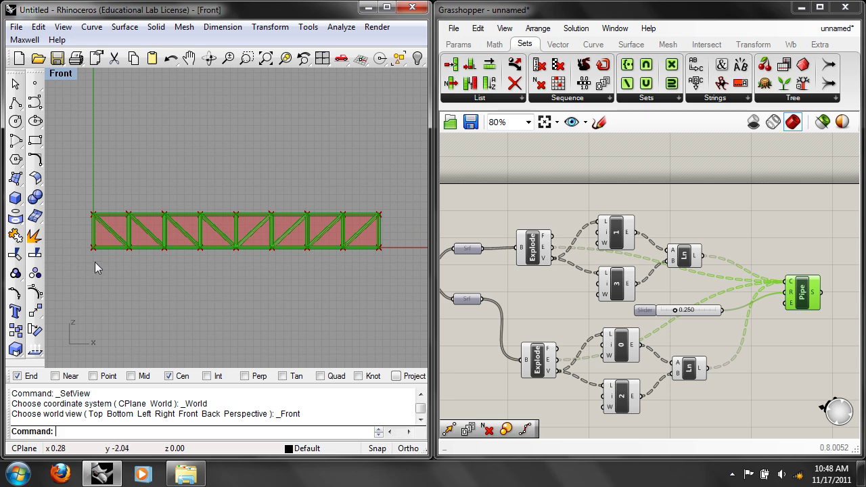
scroll(103, 290, up, 1)
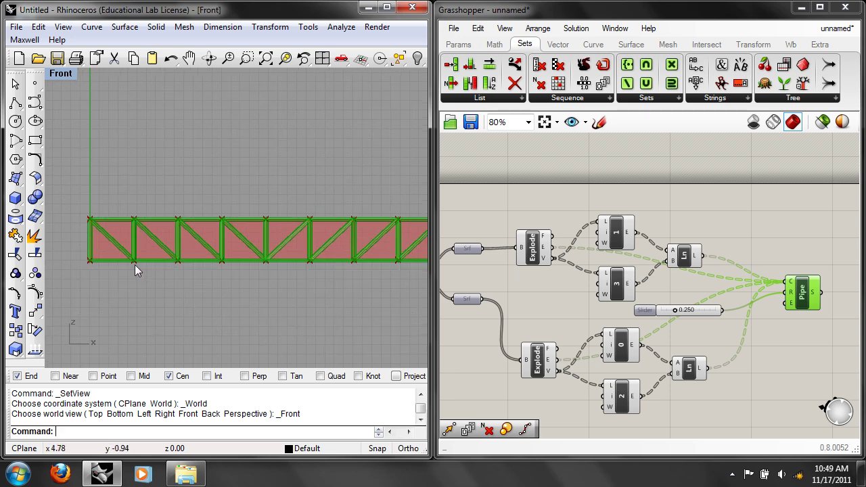
key(Right)
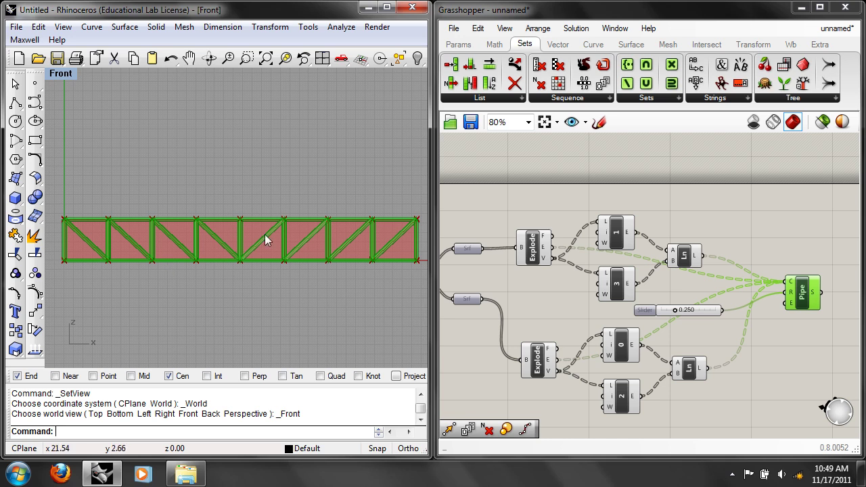
right_drag(466, 196, 494, 188)
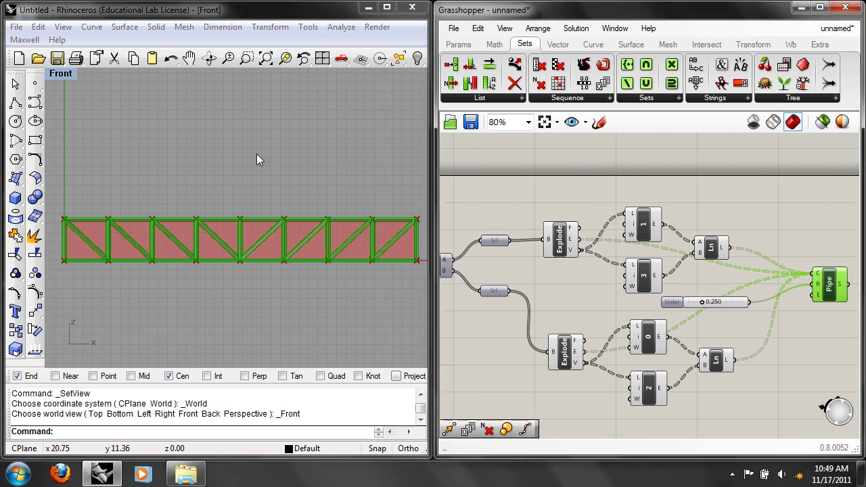
Switch the Rhino viewport to the Perspective view and frame the whole truss
click(61, 73)
mouse_move(118, 240)
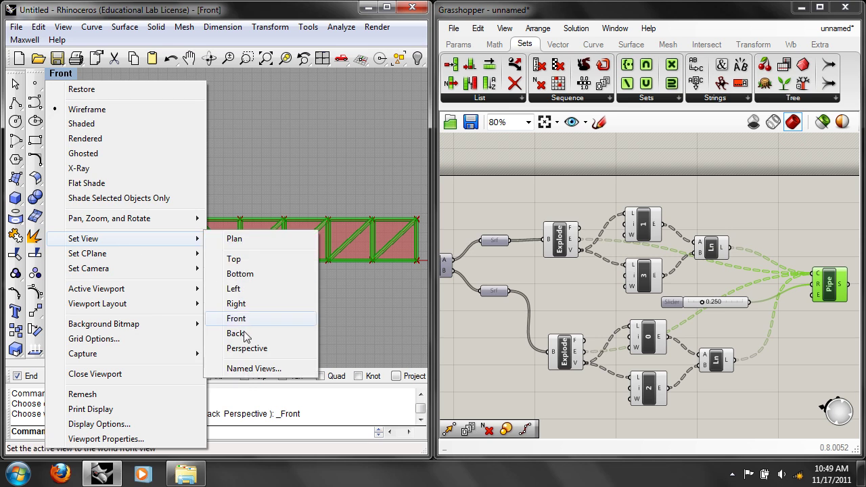
click(243, 349)
scroll(275, 222, down, 5)
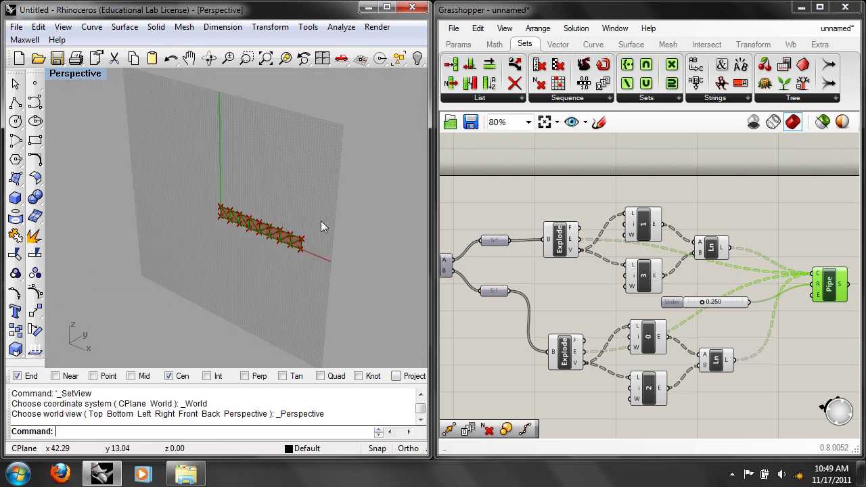
shift+right_drag(333, 217, 249, 225)
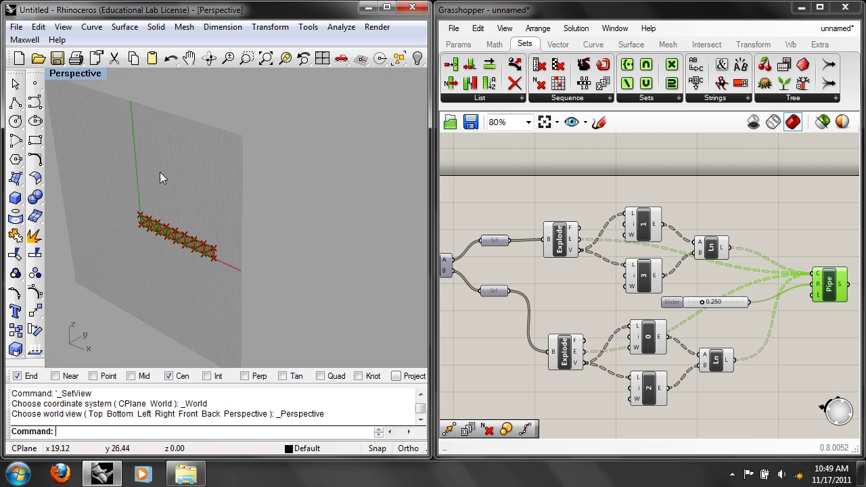
Draw a straight polyline from 0,0 along the positive Y axis past the grid edge, placing its end in the Top view
click(15, 103)
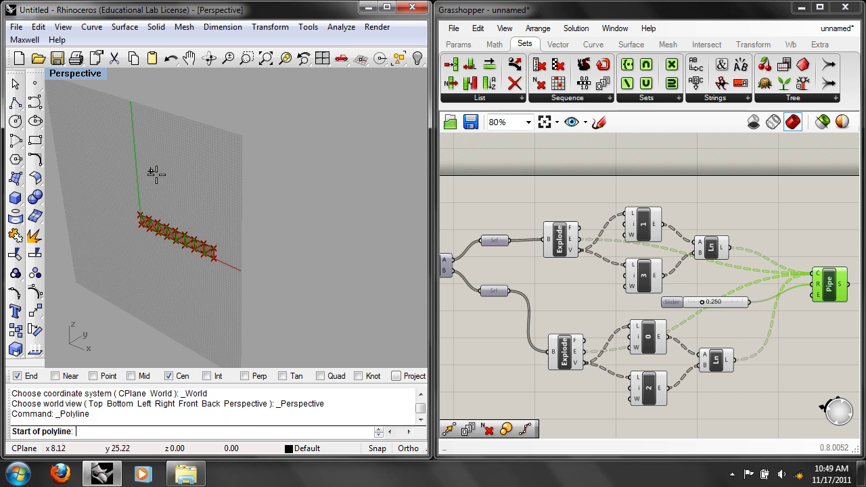
right_drag(170, 188, 269, 226)
text(0,0)
key(Return)
right_drag(322, 224, 290, 199)
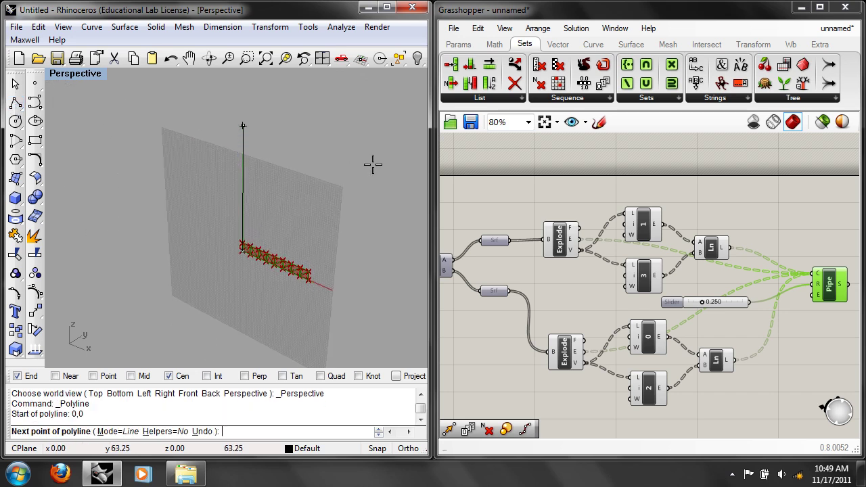
text(top)
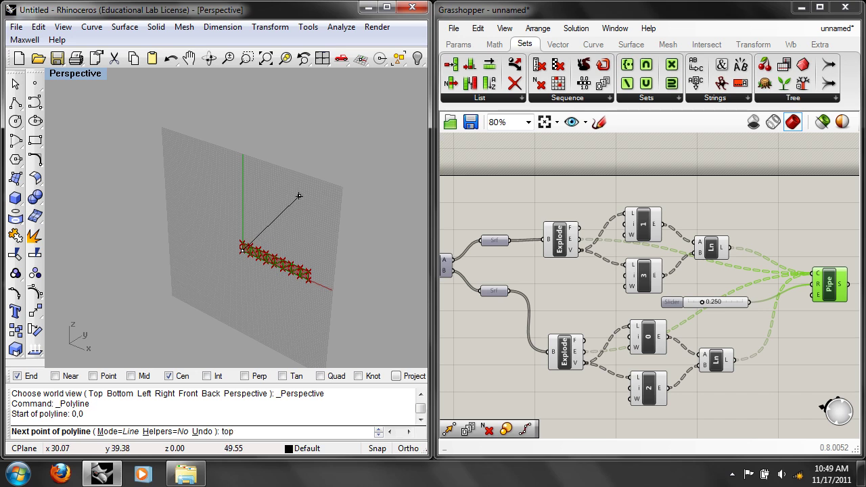
key(Return)
scroll(299, 196, down, 2)
right_drag(290, 164, 289, 245)
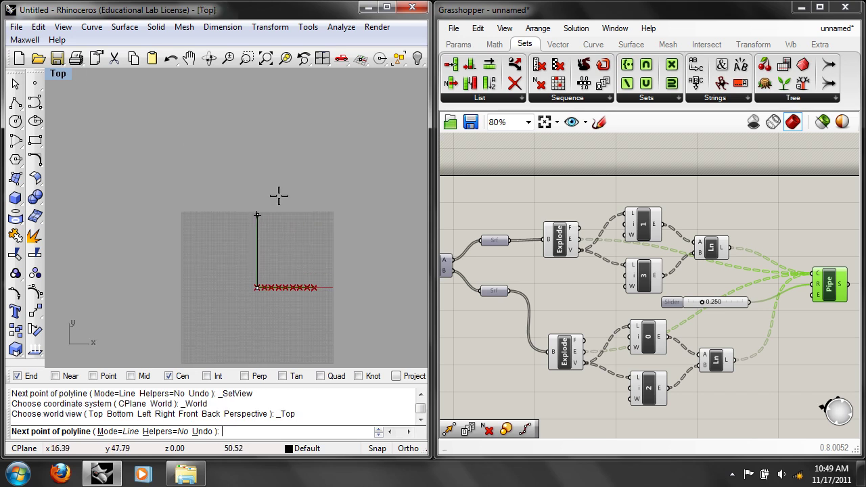
click(250, 113)
key(Return)
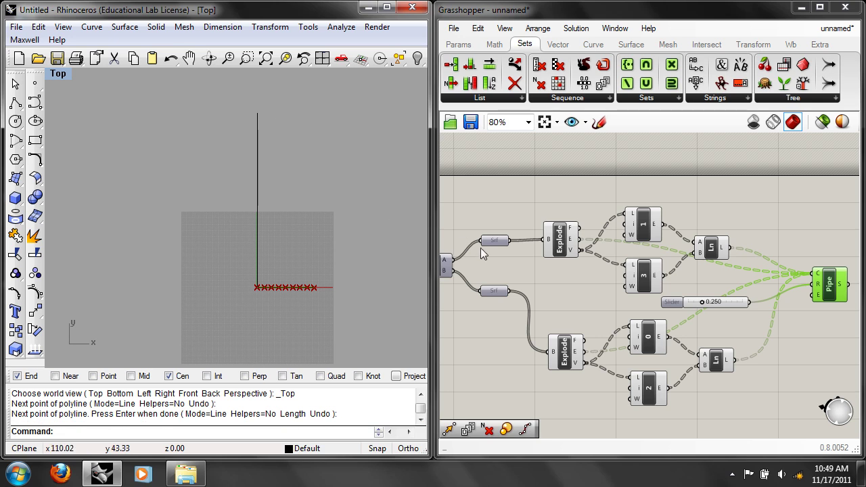
right_drag(465, 240, 614, 248)
right_drag(560, 236, 729, 246)
scroll(594, 262, down, 1)
right_drag(549, 257, 707, 263)
right_drag(581, 262, 612, 270)
double_click(549, 228)
text(mov)
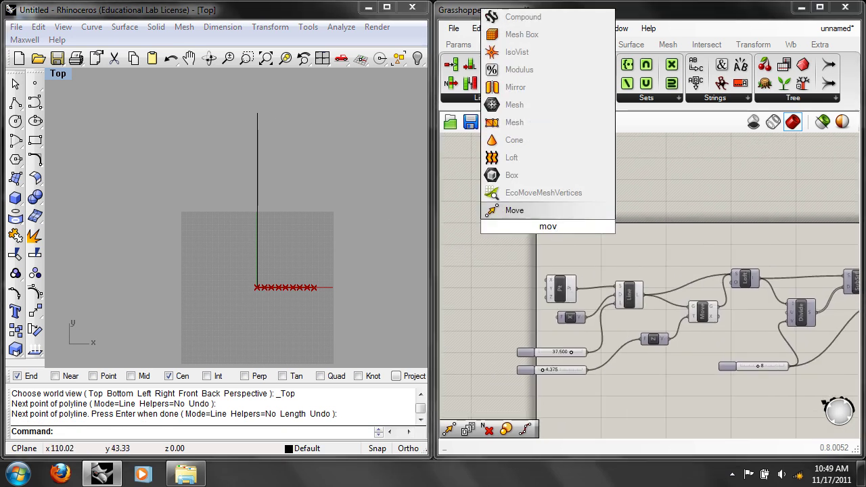
key(Escape)
right_click(574, 230)
key(Escape)
Add a Curve parameter above the Pt component and assign the drawn Rhino polyline to it
double_click(565, 232)
text(curve)
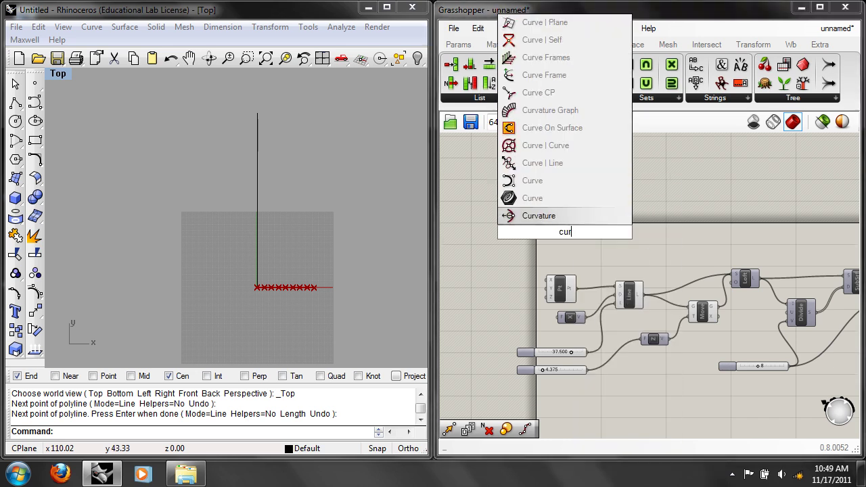
key(Return)
right_click(560, 232)
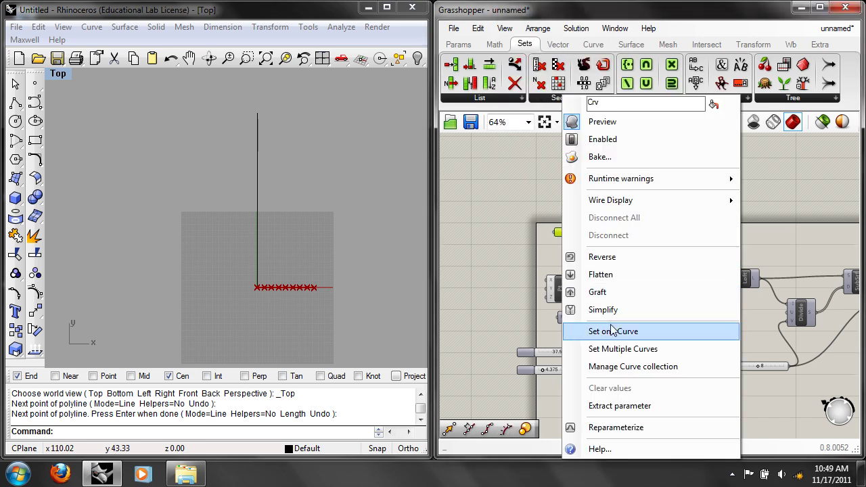
click(585, 330)
click(257, 204)
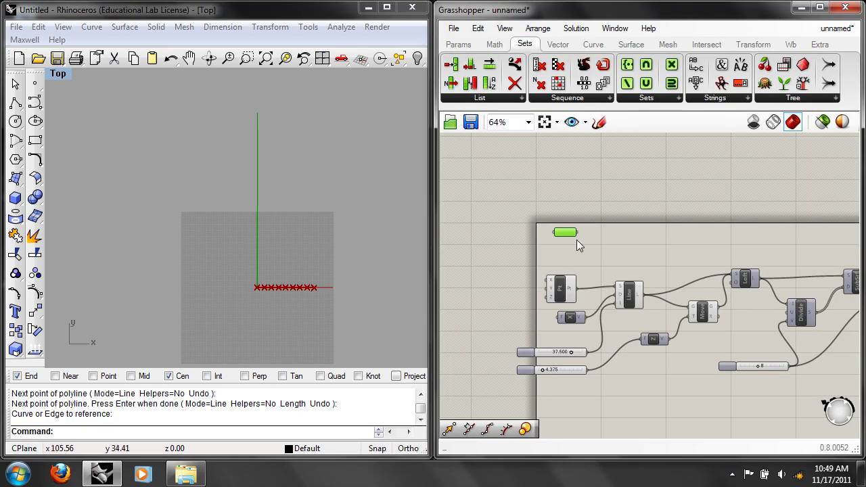
Hide the original polyline in Rhino with the Hide command
drag(306, 220, 254, 188)
text(hide)
key(Return)
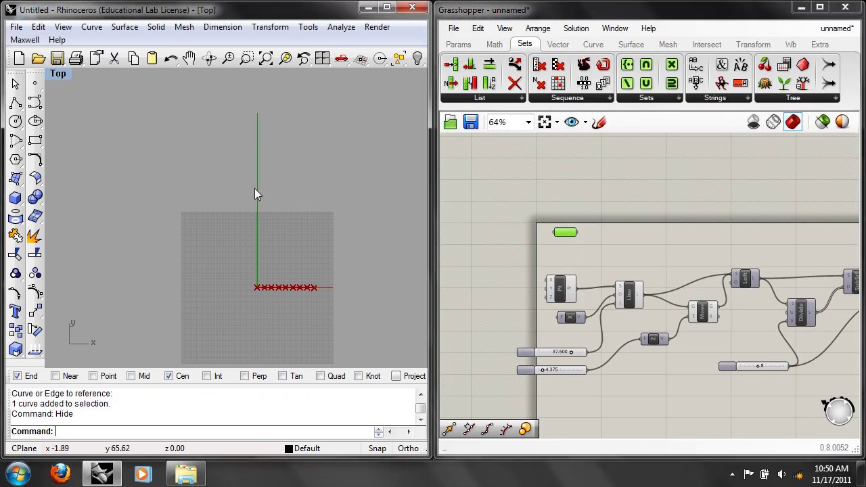
Add a Divide Curve component and connect the Curve parameter to its C input
double_click(625, 213)
text(d)
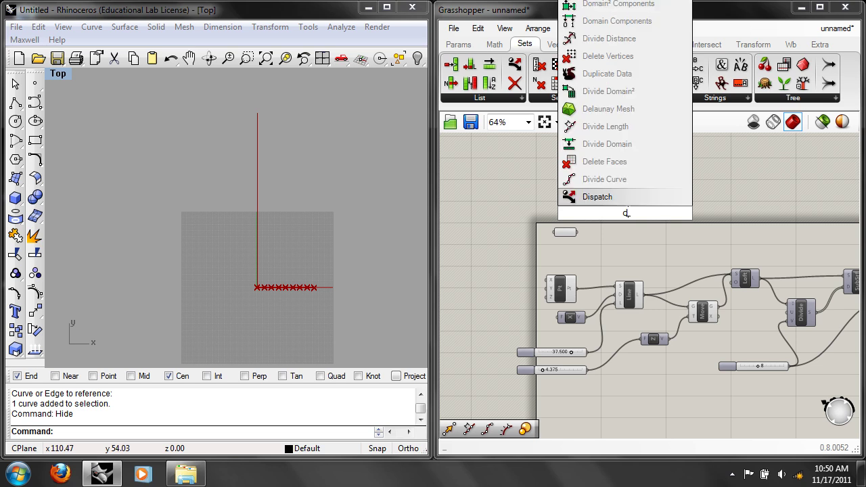
text(iv)
click(619, 179)
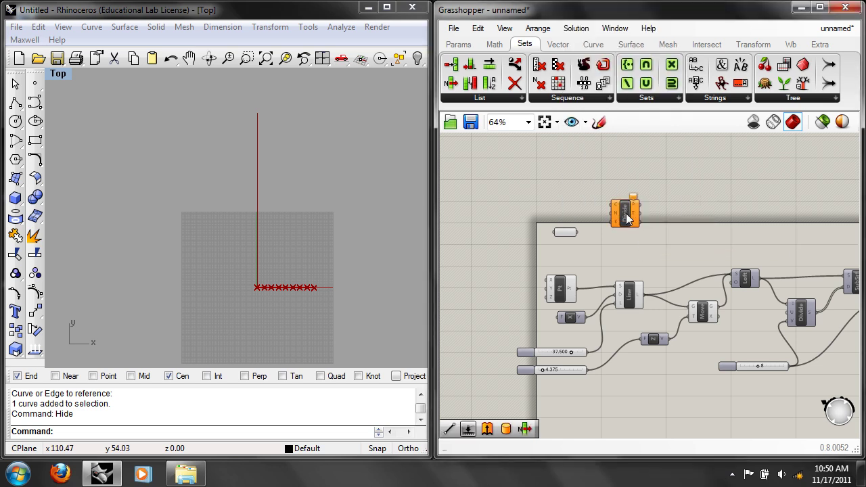
drag(577, 232, 612, 205)
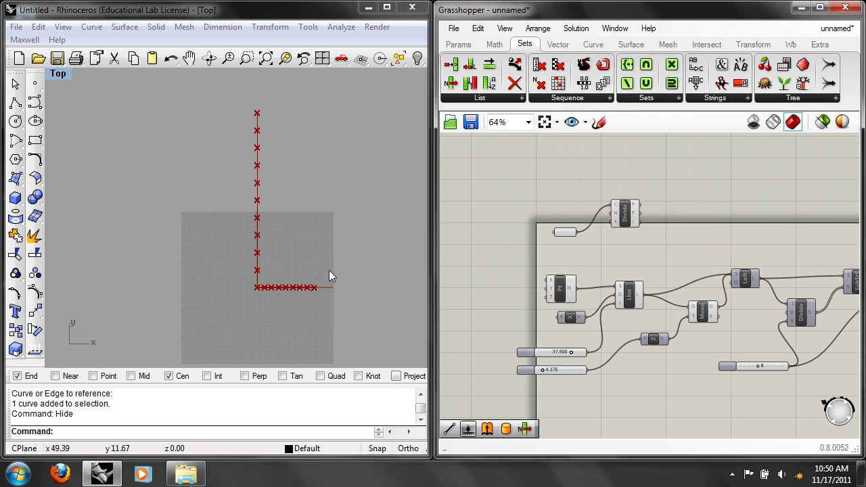
Set the Rhino viewport back to the Perspective view
click(57, 73)
mouse_move(101, 242)
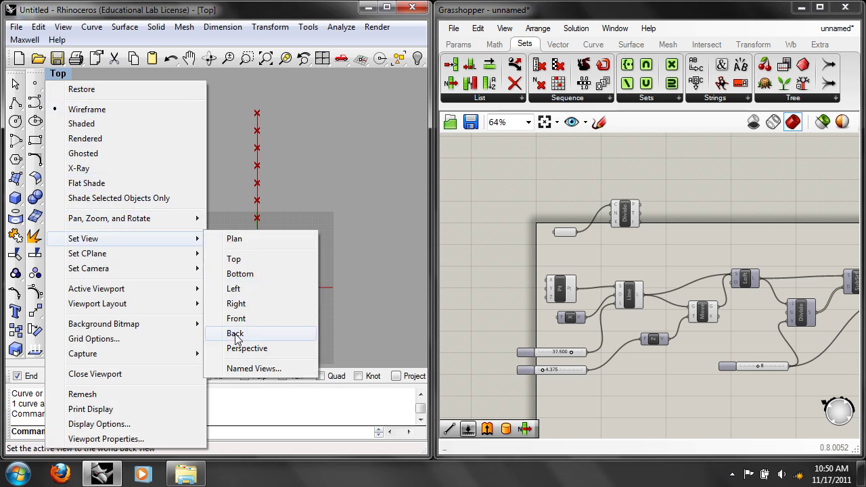
click(245, 349)
scroll(598, 243, up, 2)
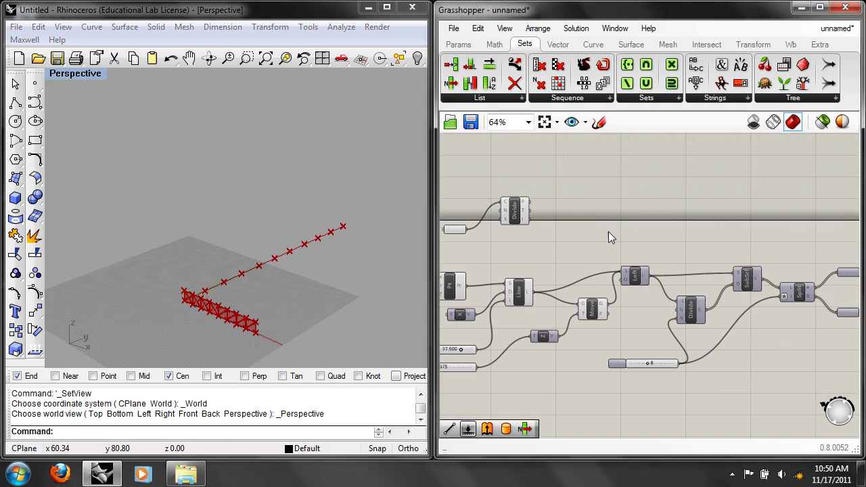
Add an Orient component to the canvas between the Loft and SubSrf components, above their wires
right_drag(596, 227, 629, 225)
double_click(629, 226)
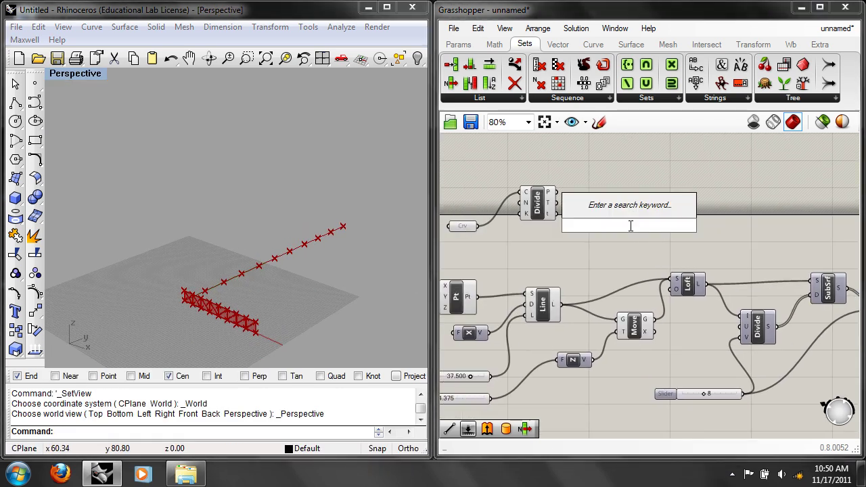
text(ori)
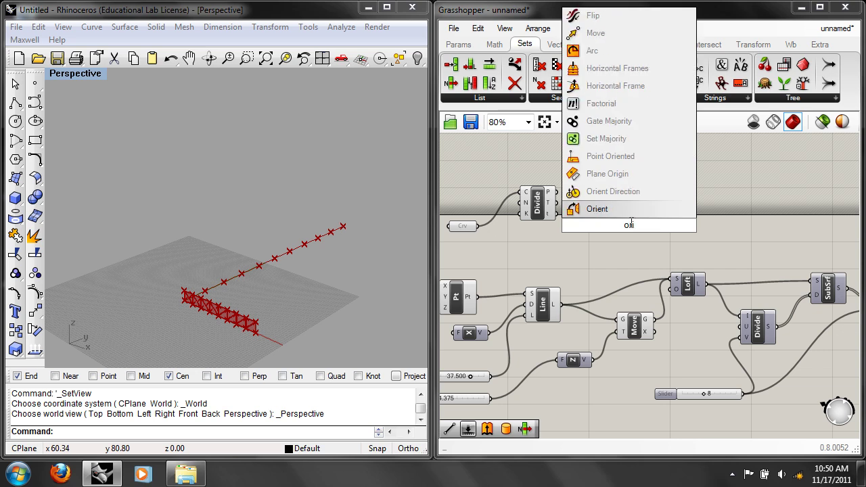
click(615, 215)
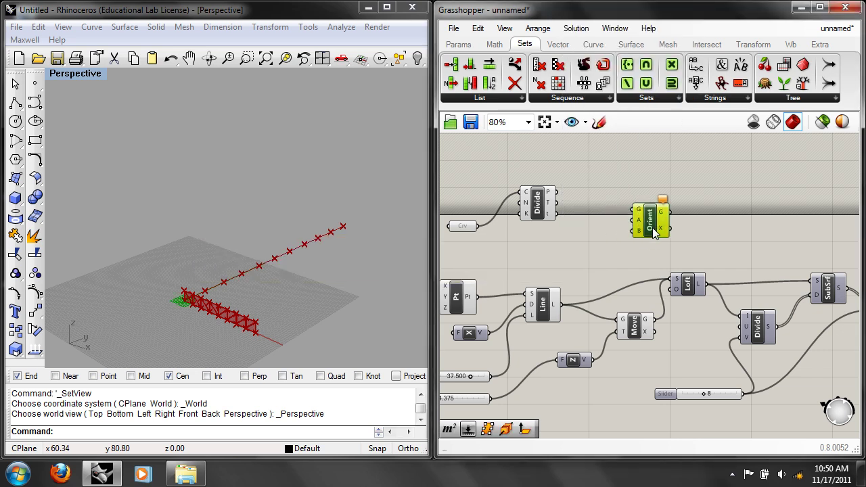
right_drag(682, 282, 605, 274)
drag(586, 224, 670, 249)
Move the Loft component closer to the Move component, turn on its preview, and shift Orient slightly away from it
drag(615, 285, 589, 265)
right_click(588, 268)
click(598, 253)
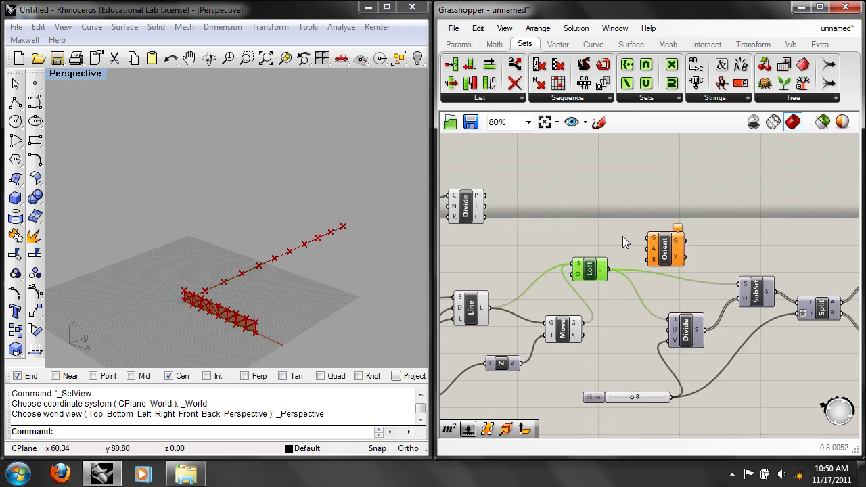
drag(662, 252, 680, 243)
Add an XY Plane component and connect the Divide Curve's P (points) output to its O (origin) input
double_click(601, 217)
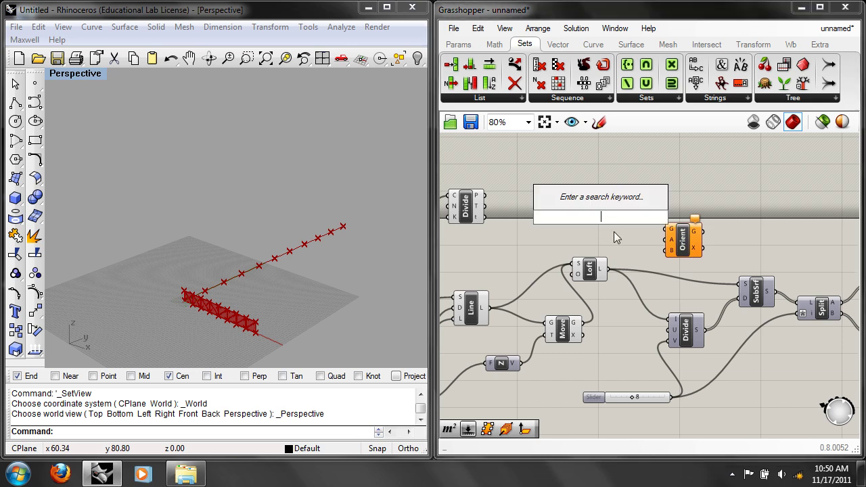
click(518, 248)
double_click(518, 248)
text(xy)
key(Return)
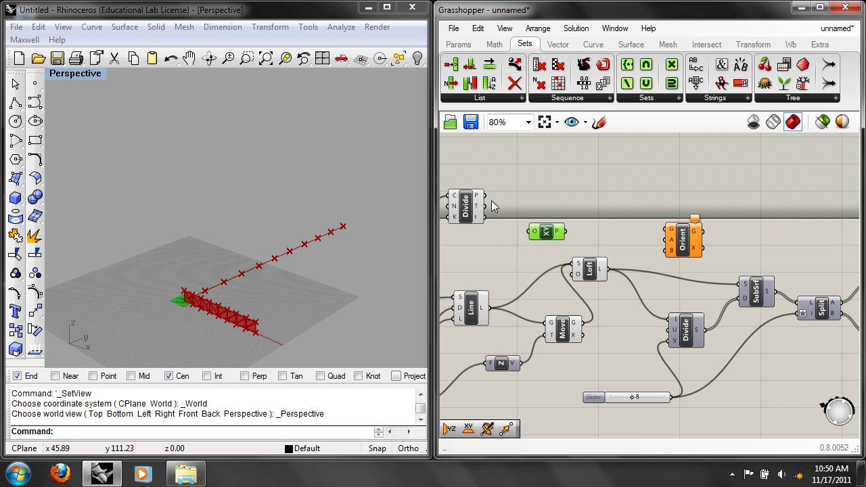
drag(484, 194, 530, 232)
right_drag(345, 291, 277, 267)
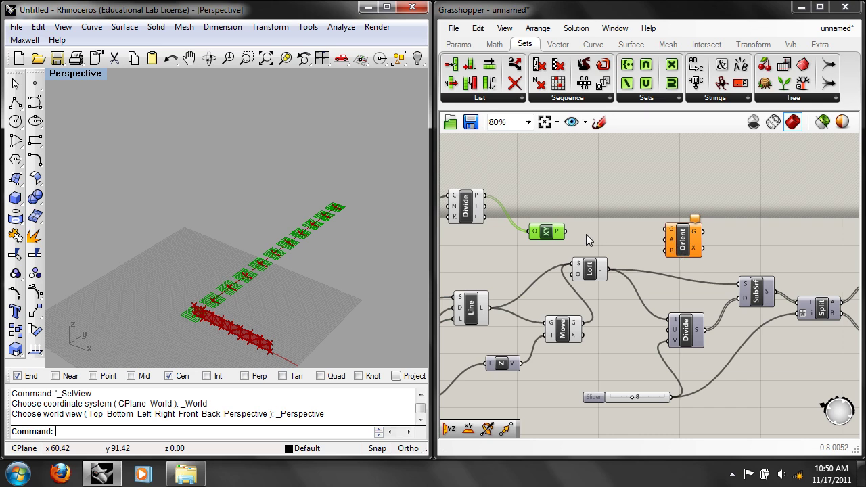
Disconnect the Loft surface from SubSrf's S input and from the Divide component's I input
click(596, 269)
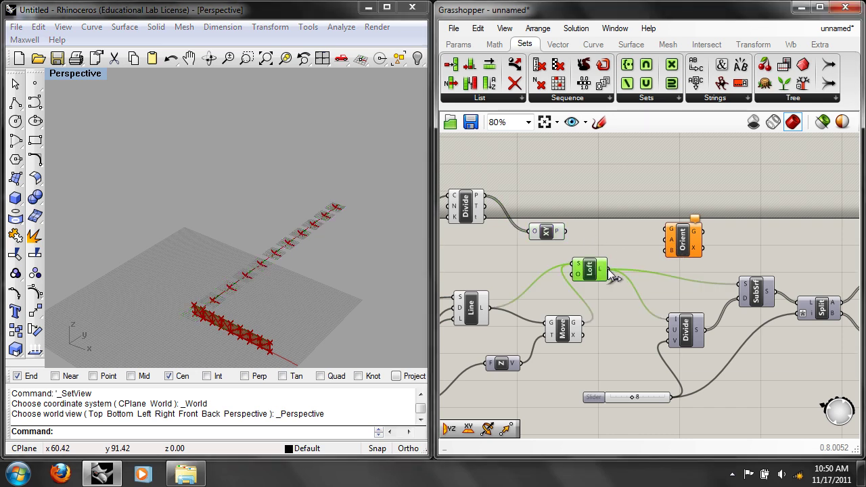
right_click(744, 285)
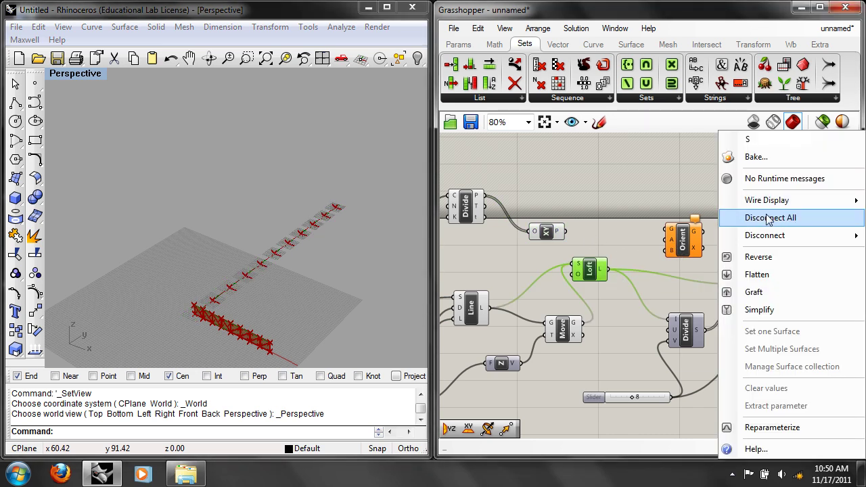
click(768, 218)
right_click(676, 318)
click(703, 272)
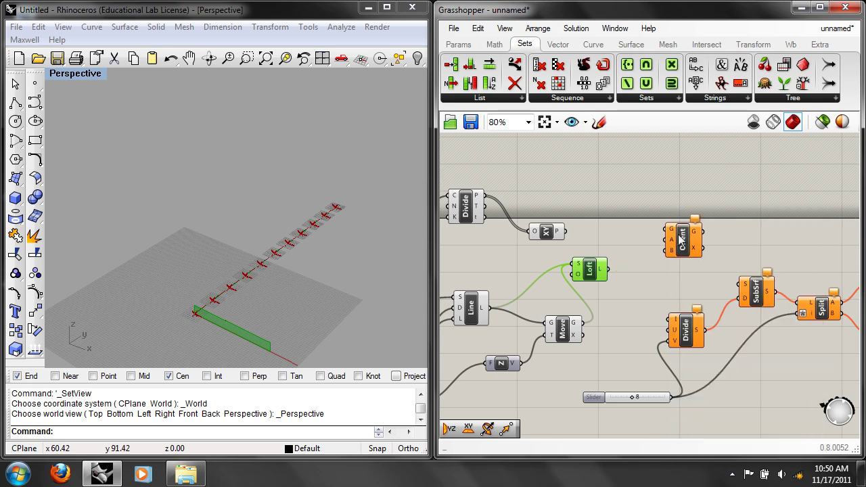
Connect the Loft's L output to Orient's G input and the XY plane's P output to Orient's B input
click(679, 243)
drag(607, 269, 664, 230)
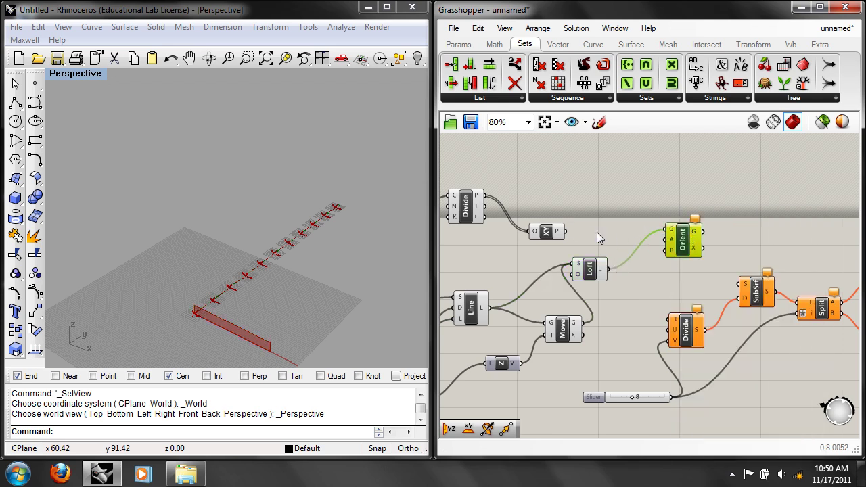
drag(569, 230, 666, 250)
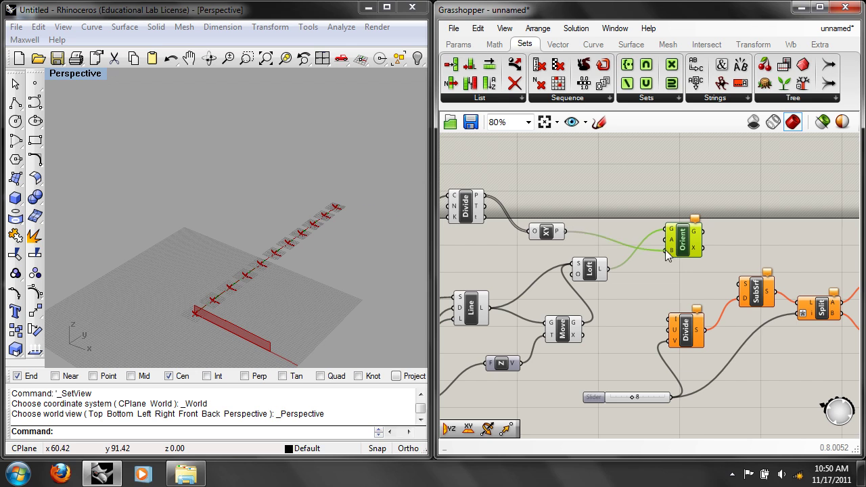
right_drag(319, 268, 293, 240)
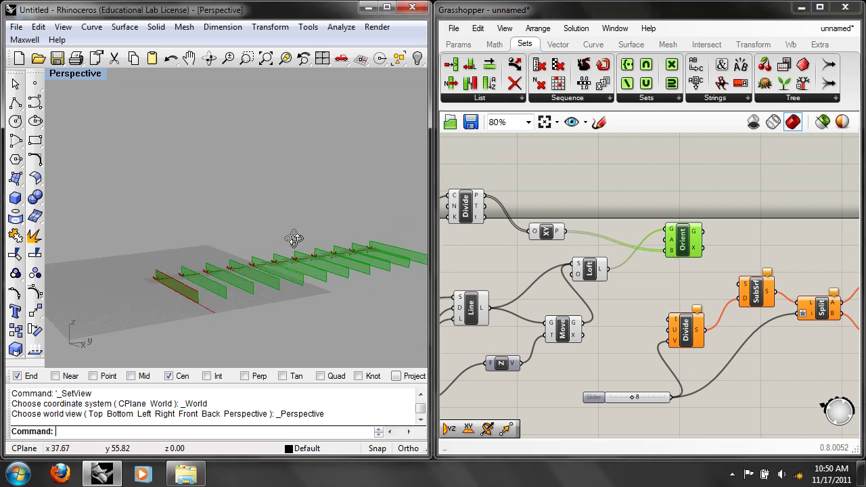
Graft Orient's G output and connect it to the Divide component's I input and SubSrf's S input
right_drag(708, 269, 675, 264)
mouse_move(661, 232)
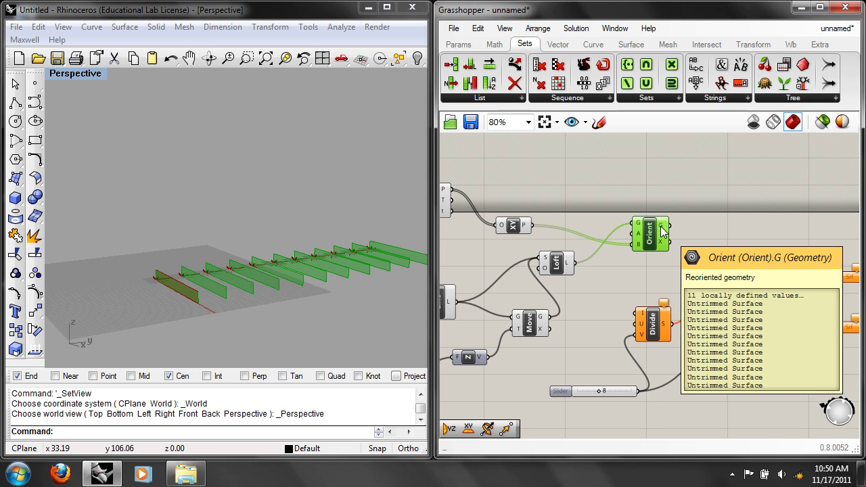
right_click(661, 231)
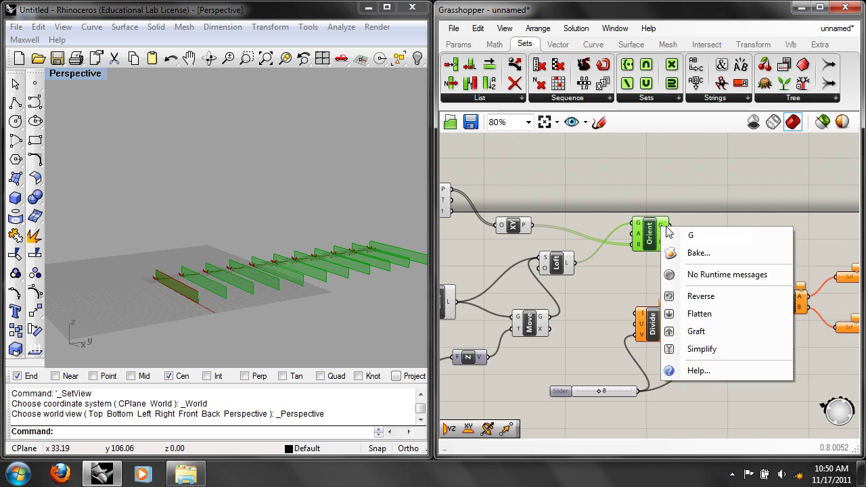
click(683, 330)
drag(679, 226, 635, 312)
drag(679, 226, 705, 278)
Examine the repeated trusses along the curve from several angles in the Perspective view
right_drag(265, 271, 326, 324)
scroll(324, 274, up, 2)
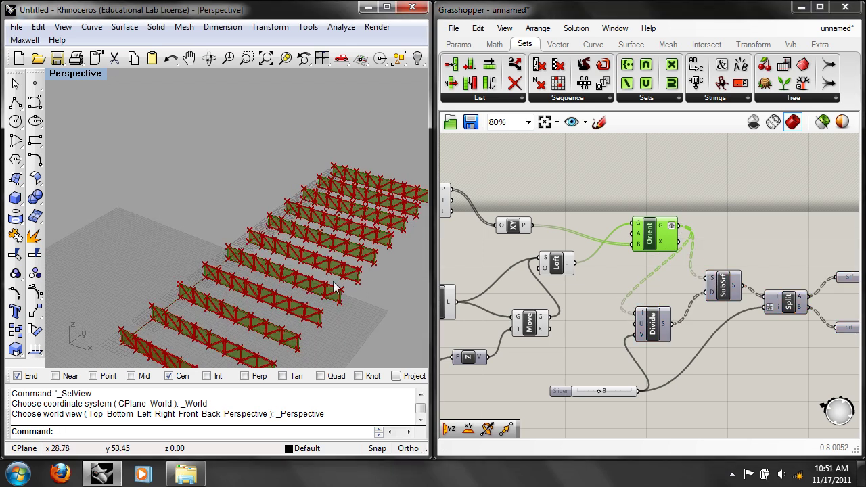
scroll(308, 292, up, 2)
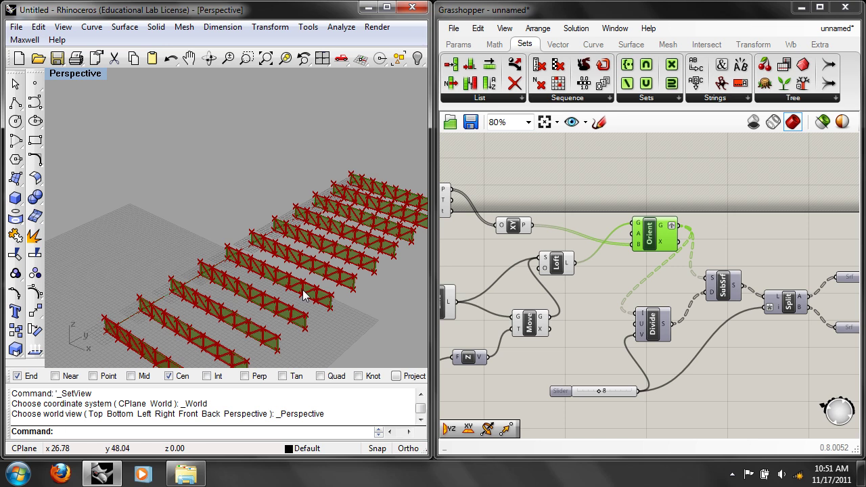
right_drag(272, 234, 287, 198)
right_drag(483, 234, 567, 226)
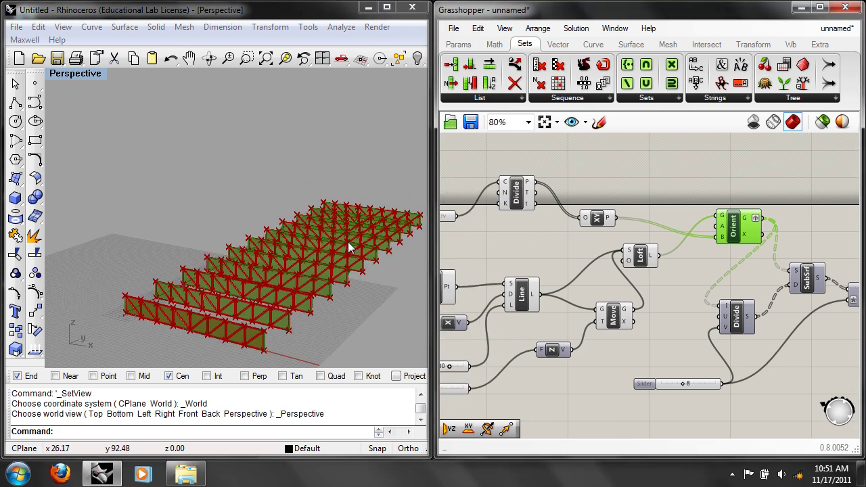
right_drag(242, 297, 193, 294)
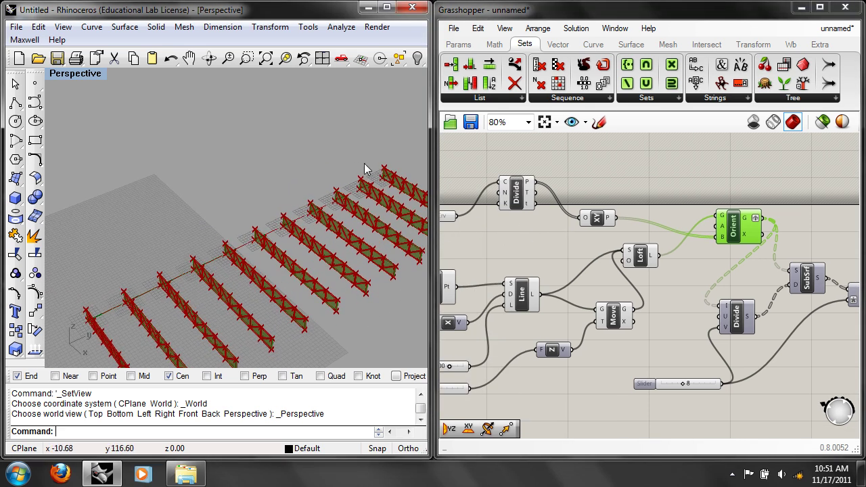
Set the slider feeding the Line component's L (length) input to 50.000
right_drag(457, 301, 549, 287)
right_drag(347, 300, 549, 282)
drag(563, 338, 581, 337)
right_drag(358, 265, 404, 321)
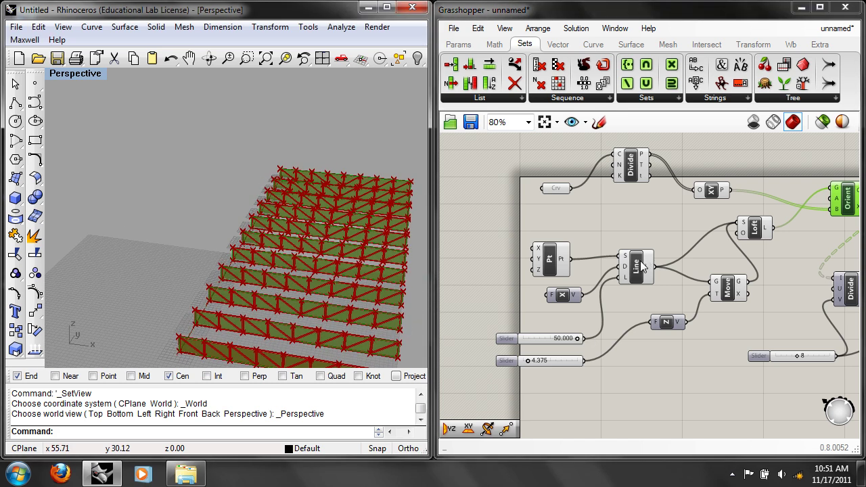
click(644, 259)
right_drag(646, 247, 596, 274)
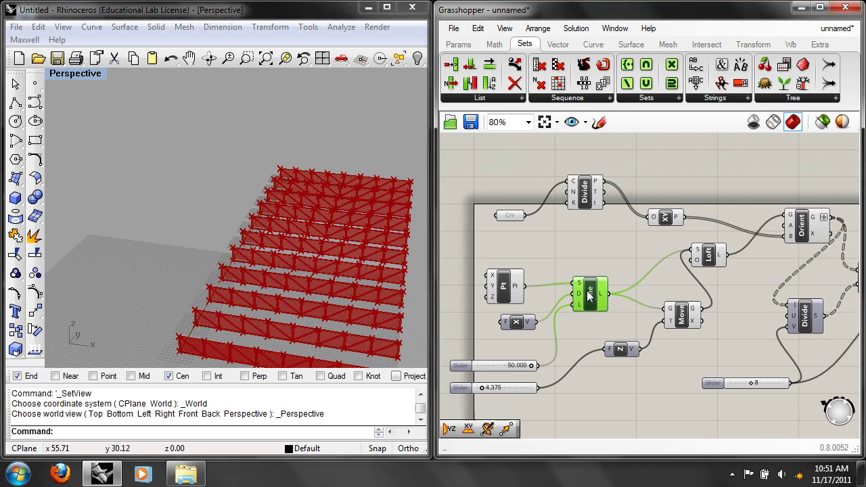
drag(587, 290, 598, 280)
right_drag(616, 286, 525, 294)
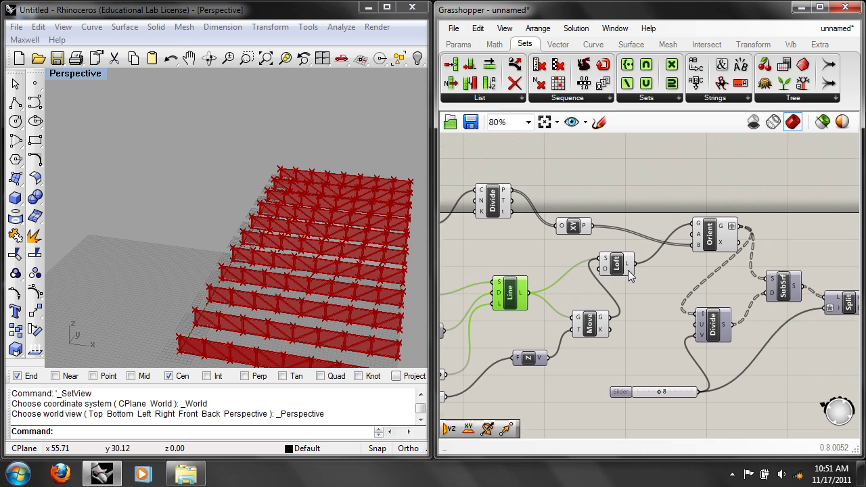
click(625, 271)
right_drag(413, 281, 385, 277)
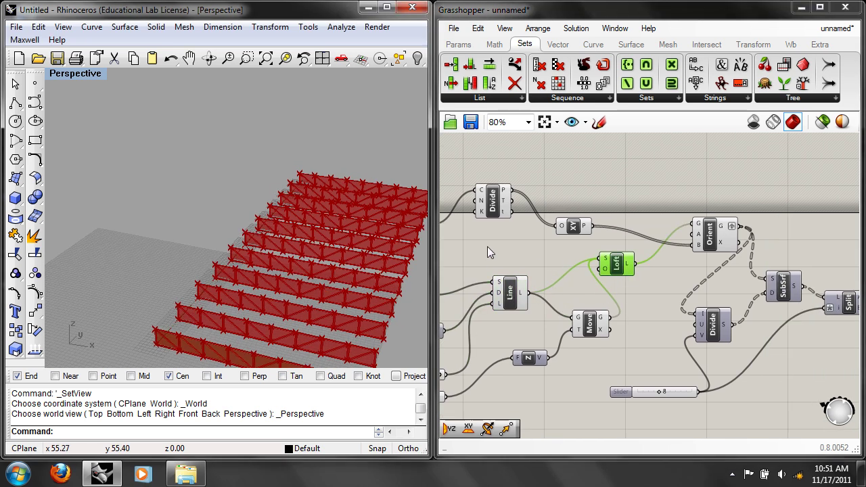
Duplicate the slider set to 8, place the copy below the Crv parameter, and connect it to the curve Divide component's N input
right_drag(482, 253, 547, 236)
right_click(547, 189)
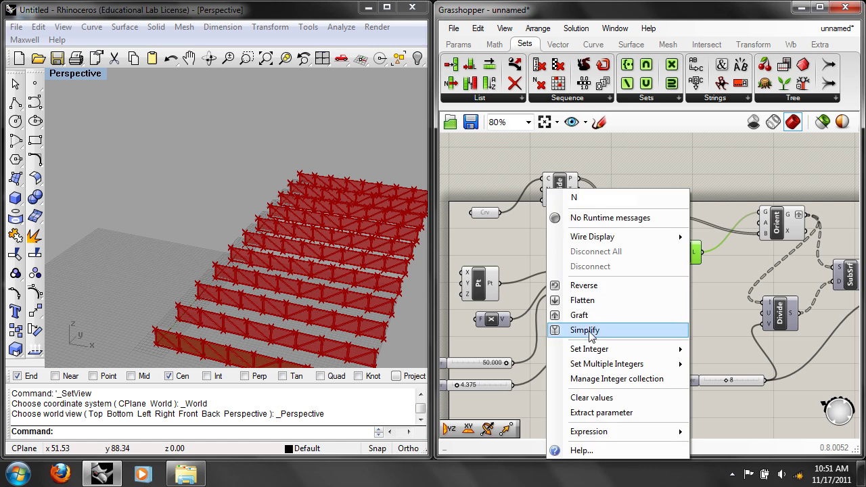
click(589, 319)
click(745, 383)
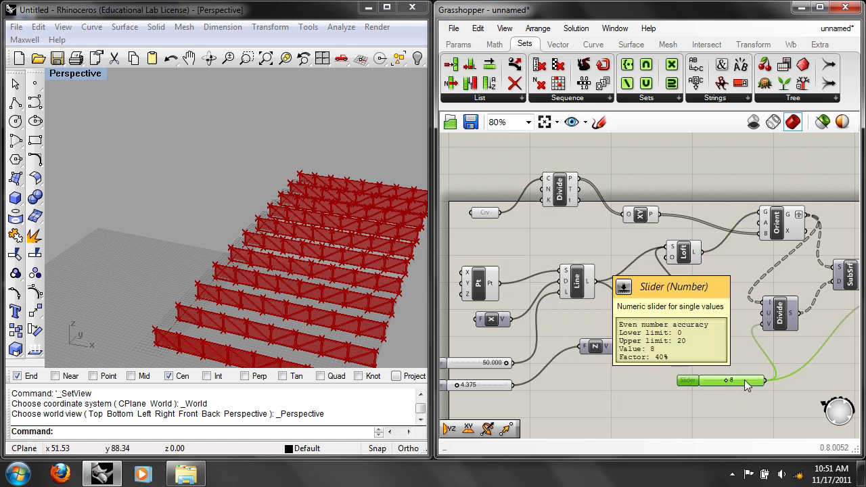
alt+drag(745, 383, 664, 414)
drag(708, 387, 493, 240)
drag(560, 237, 545, 203)
click(559, 246)
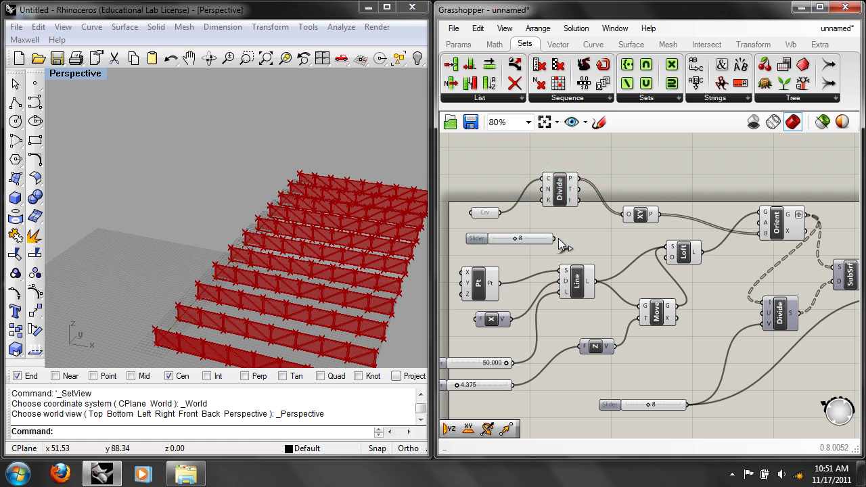
drag(554, 238, 546, 190)
Set the slider feeding the Z vector to 13.750 to make the trusses taller
right_drag(351, 296, 277, 253)
right_drag(502, 267, 577, 294)
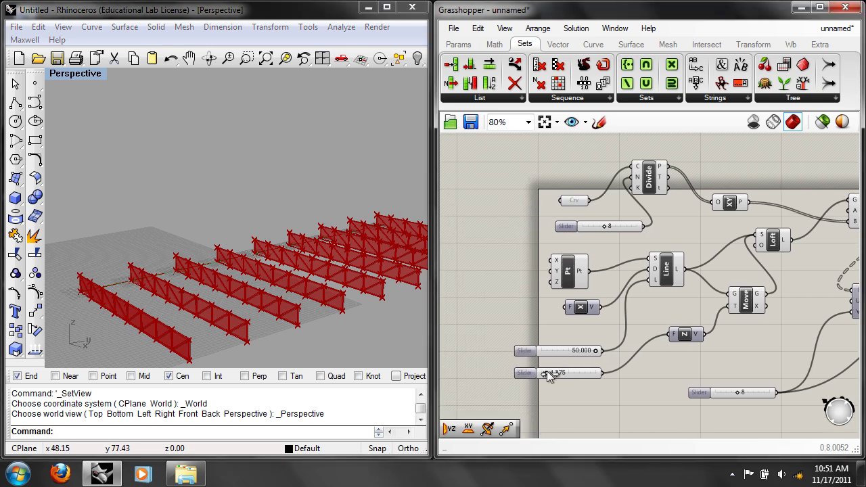
drag(554, 371, 556, 370)
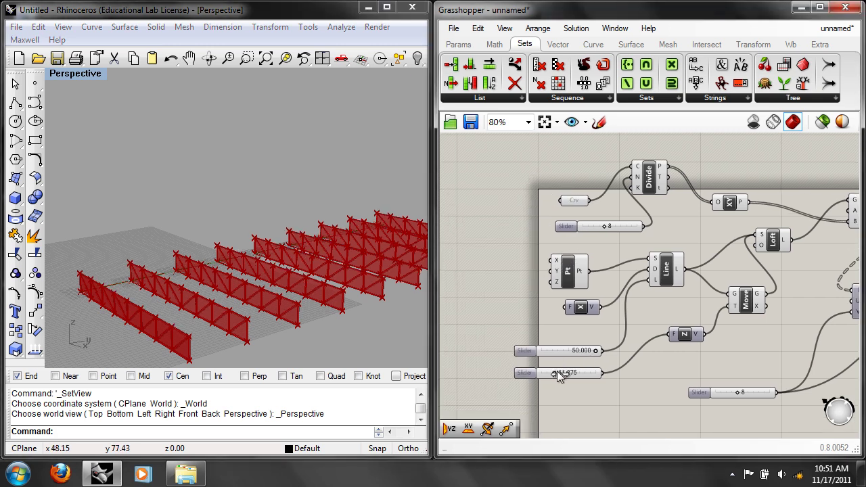
right_drag(350, 257, 351, 279)
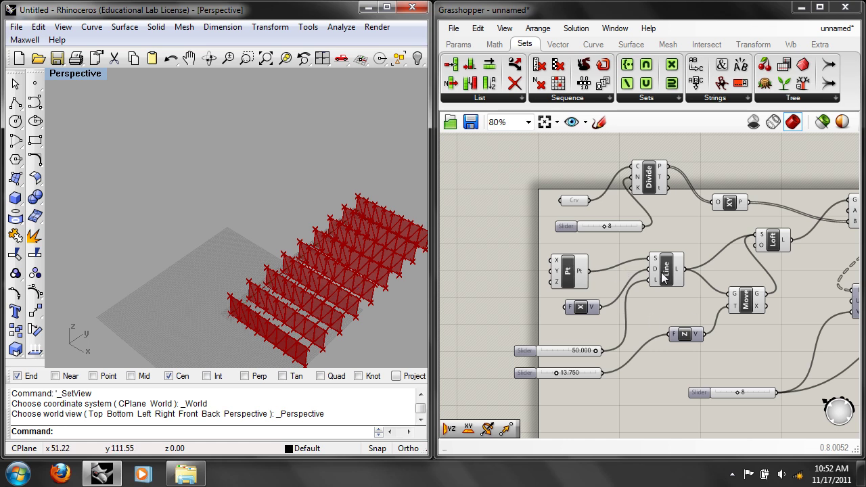
drag(653, 277, 648, 276)
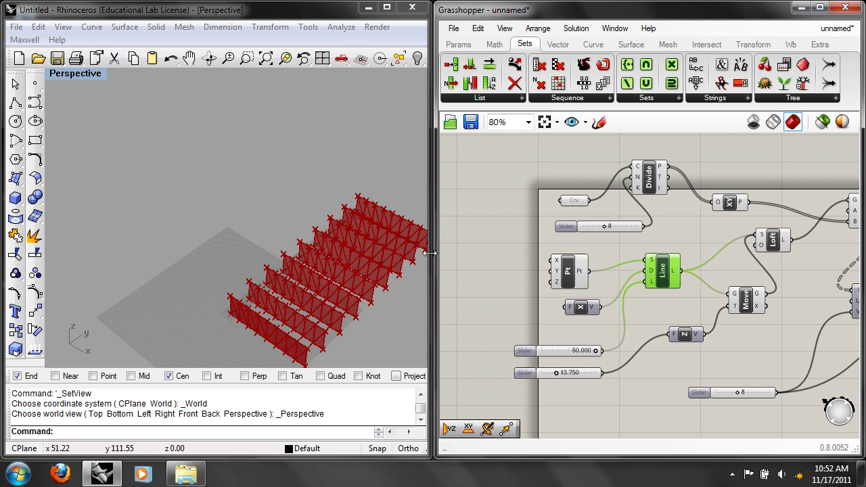
right_drag(373, 245, 332, 290)
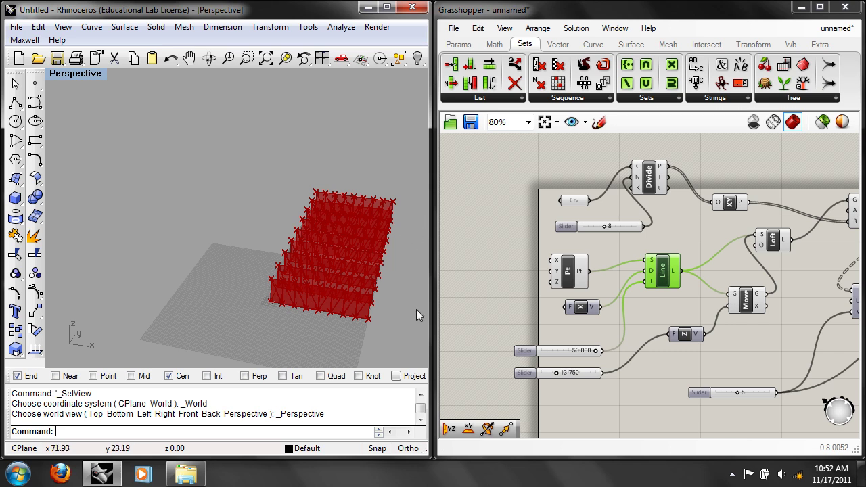
click(651, 273)
drag(651, 273, 647, 268)
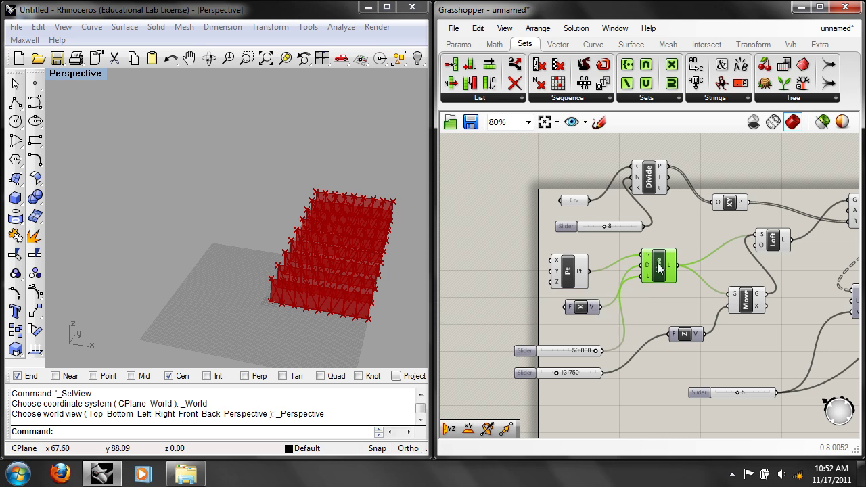
right_drag(359, 267, 300, 289)
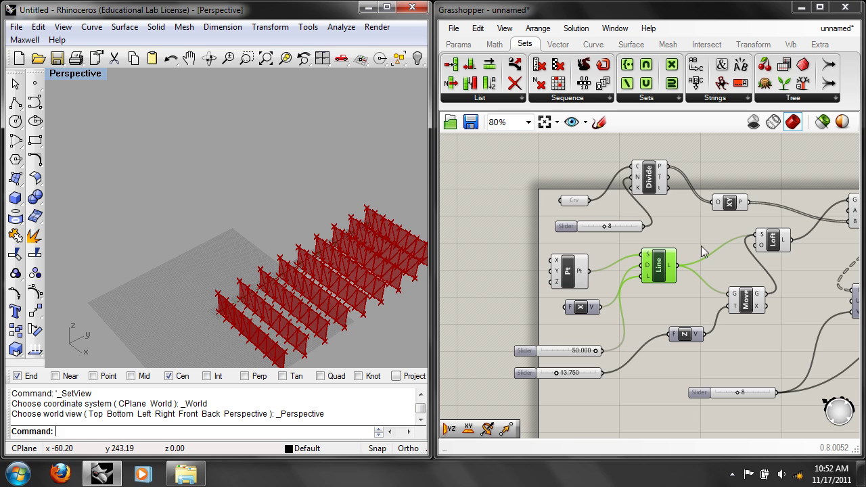
Remove the graft from Orient's G output and examine how the truss subdivision changes
right_drag(793, 257, 543, 230)
mouse_move(629, 181)
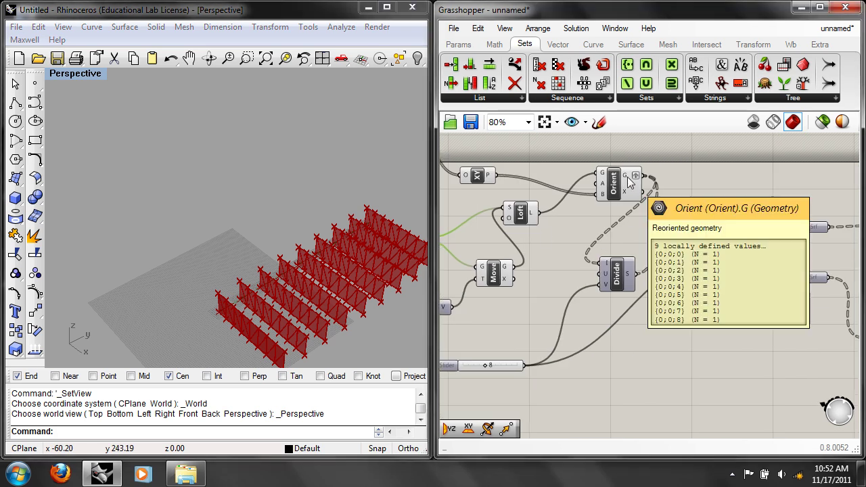
right_click(629, 181)
click(640, 282)
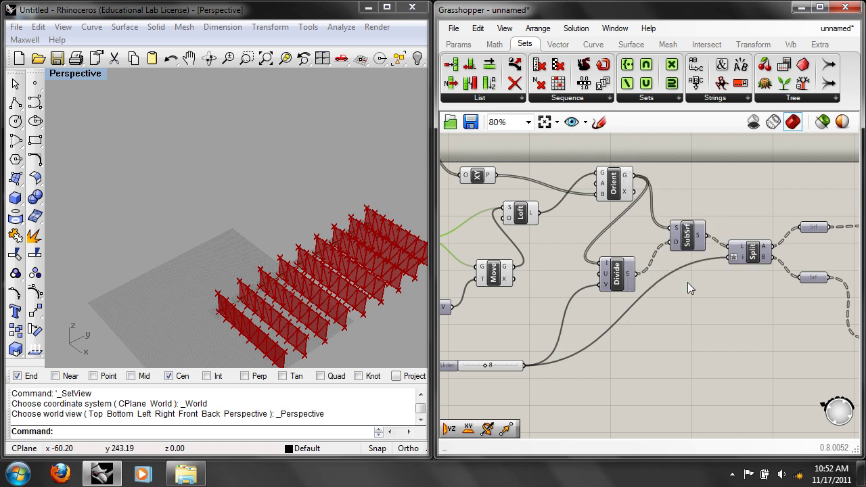
right_drag(281, 299, 392, 288)
right_drag(357, 251, 333, 289)
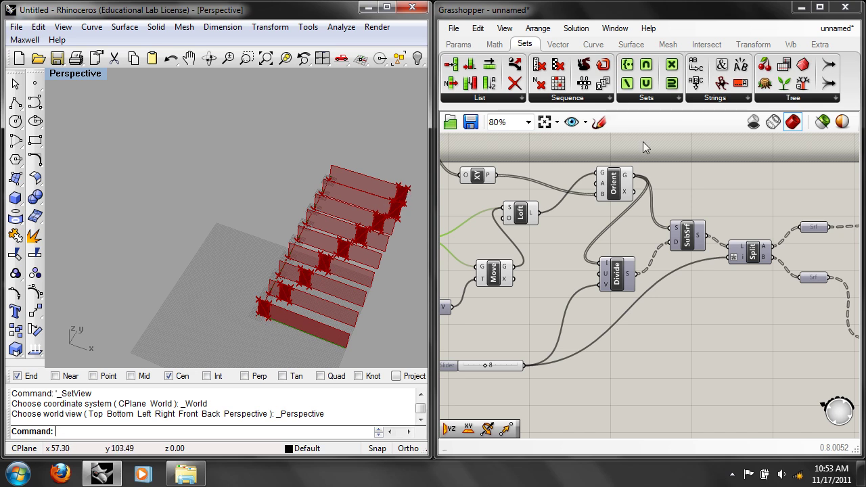
Graft Orient's G output again and check the repeated trusses
right_click(627, 174)
click(661, 275)
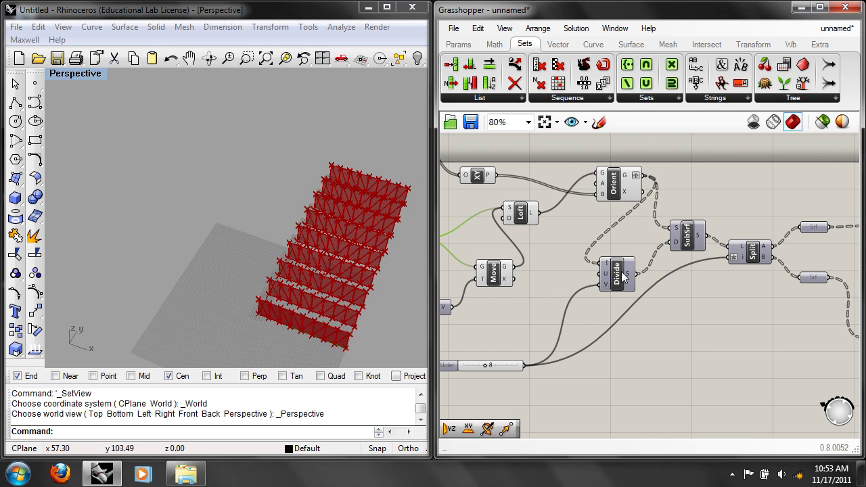
right_drag(352, 230, 397, 250)
right_drag(546, 282, 554, 298)
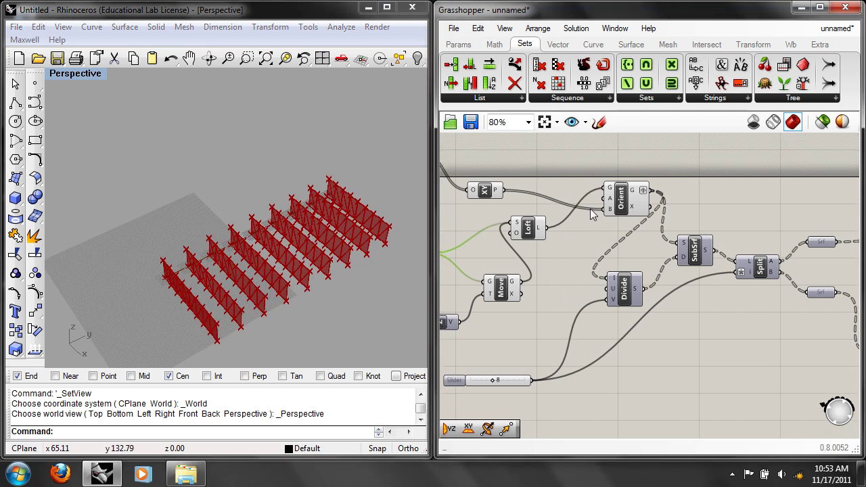
Start a new Grasshopper document and switch the Rhino viewport to the Front view, framed around the origin
click(453, 29)
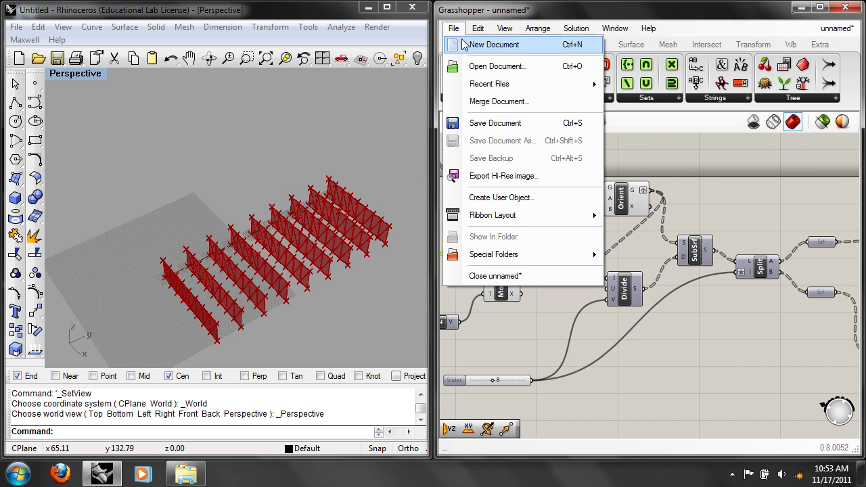
click(463, 45)
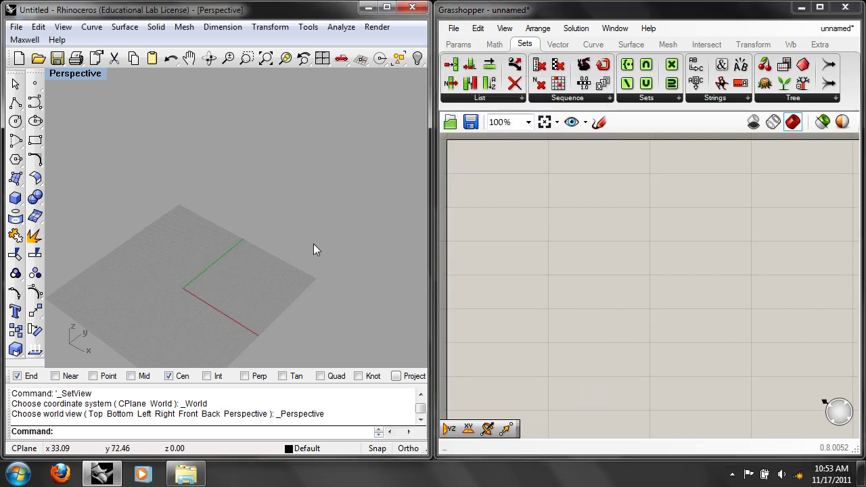
key(ctrl+F2)
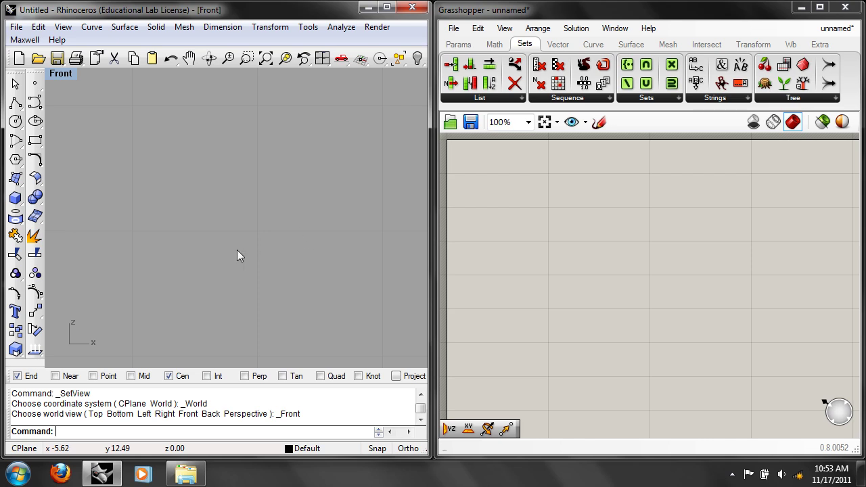
scroll(220, 241, down, 3)
scroll(216, 241, down, 20)
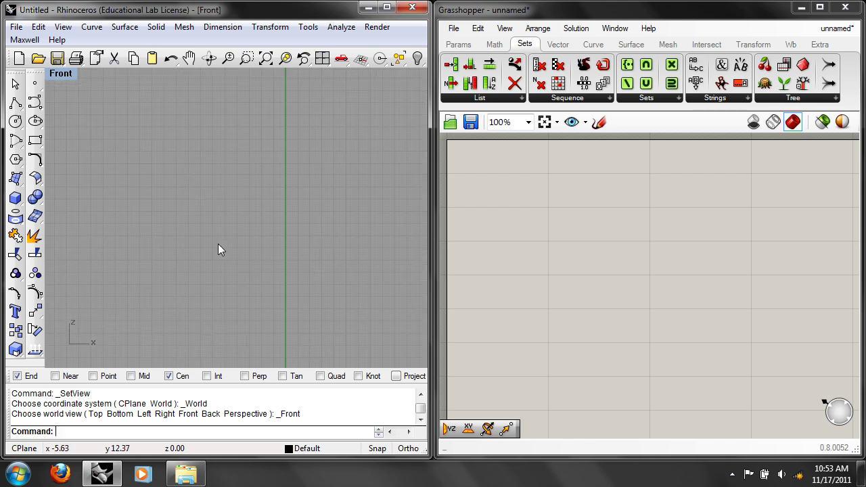
right_drag(283, 269, 238, 250)
scroll(240, 251, up, 4)
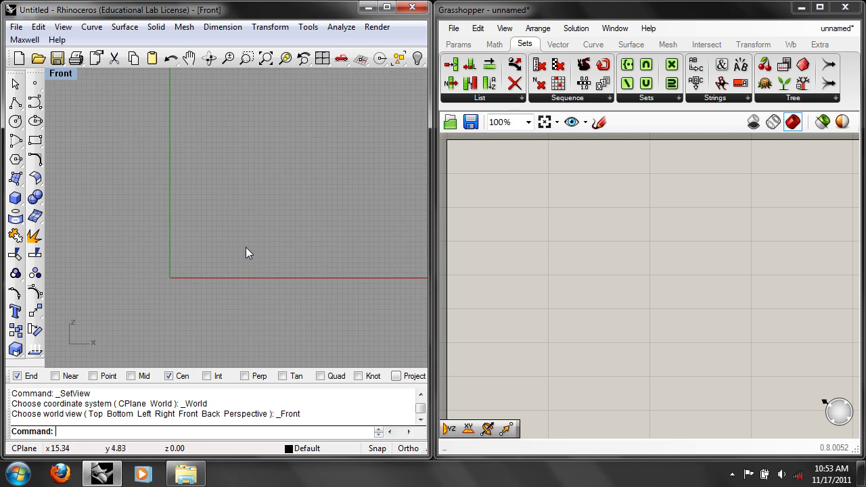
Draw a single-segment polyline from 0,0 to 100,0 in the Front view
click(15, 102)
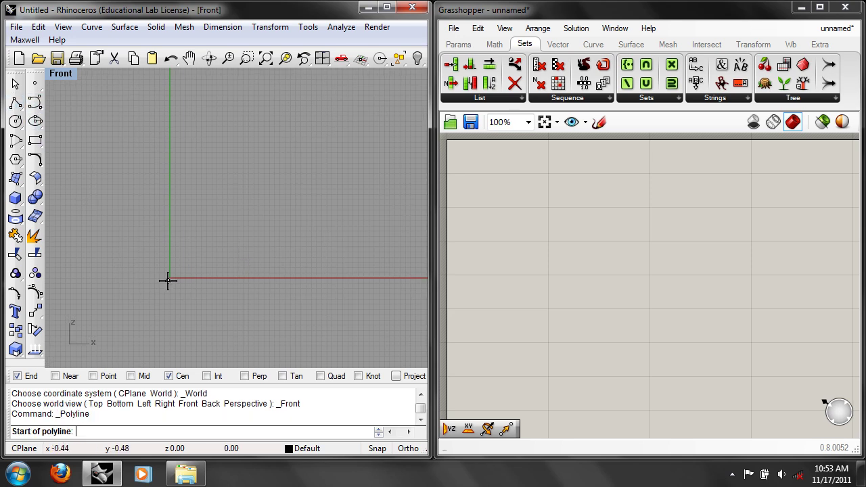
text(0,0)
key(Return)
text(100,0)
key(Return)
key(Return)
scroll(220, 258, down, 5)
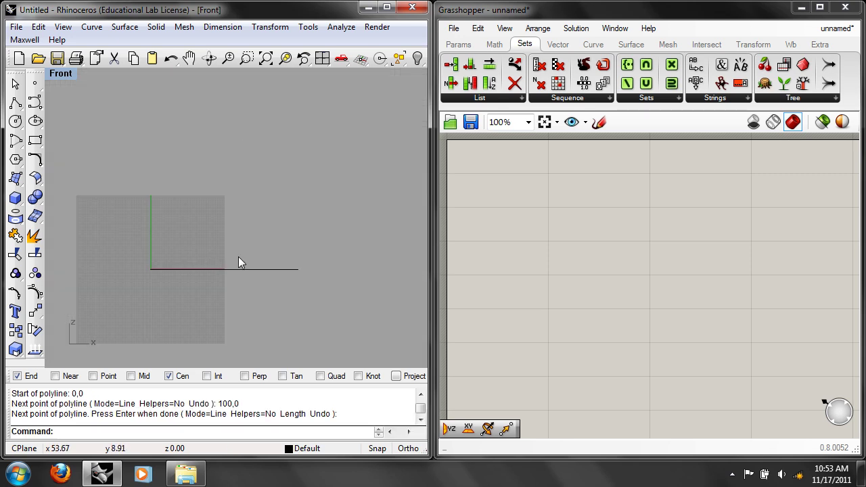
Add a Curve parameter to the empty canvas and set the drawn Rhino line as its one curve
double_click(473, 282)
text(cur)
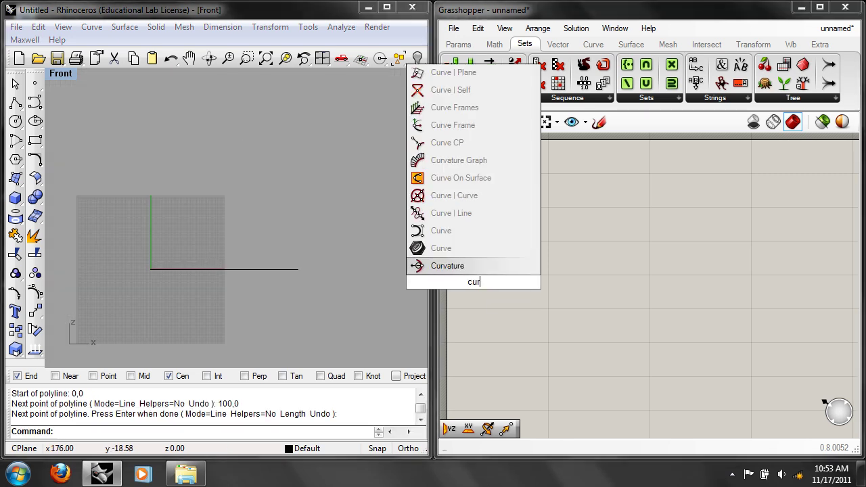
click(452, 248)
right_click(481, 284)
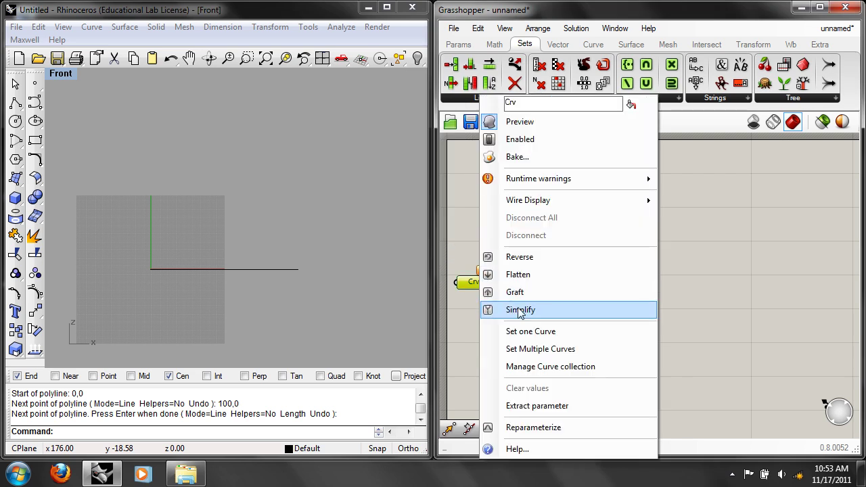
click(497, 332)
click(290, 268)
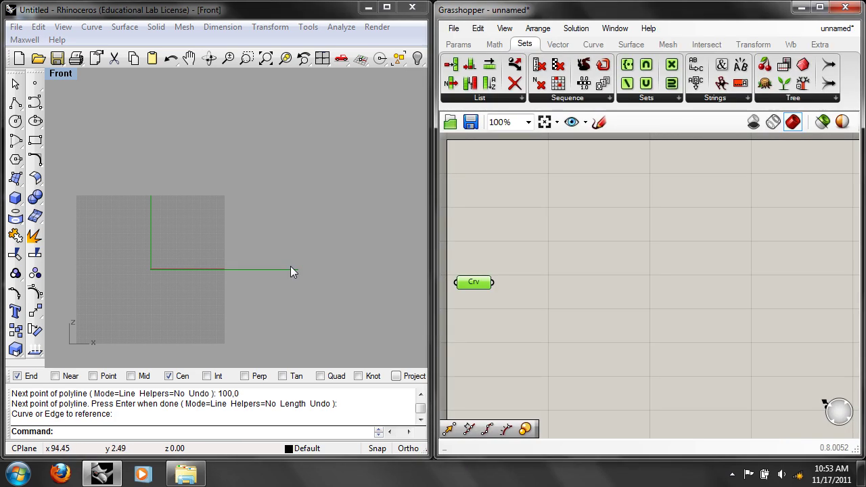
right_drag(525, 316, 545, 284)
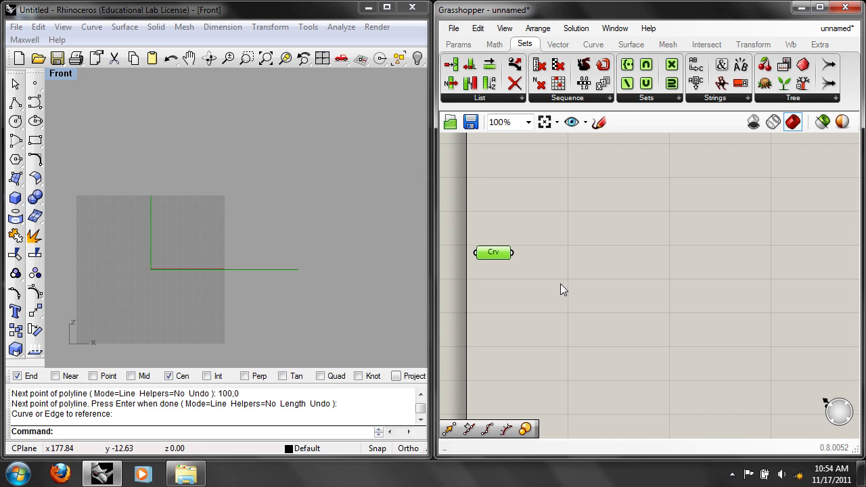
Add a Move component and connect the Crv parameter to its G input
double_click(560, 284)
text(move)
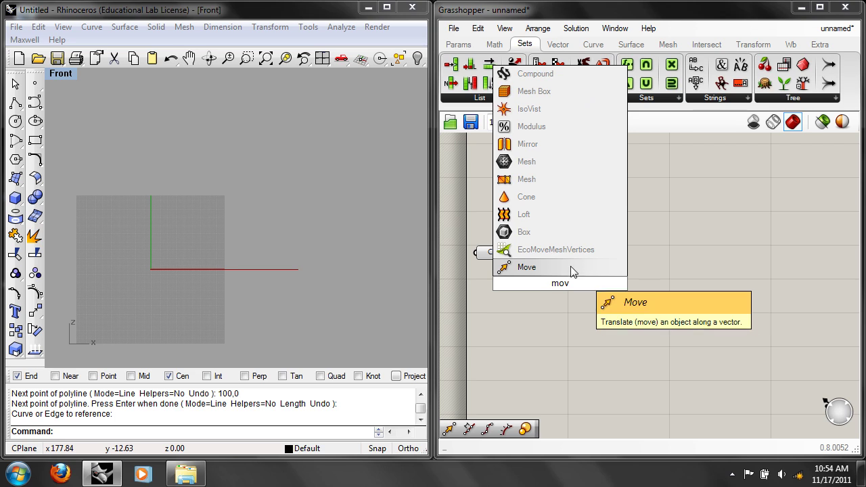
click(568, 265)
drag(515, 252, 614, 266)
Add a Unit Z vector and connect its V output to Move's T input
double_click(541, 301)
text(z)
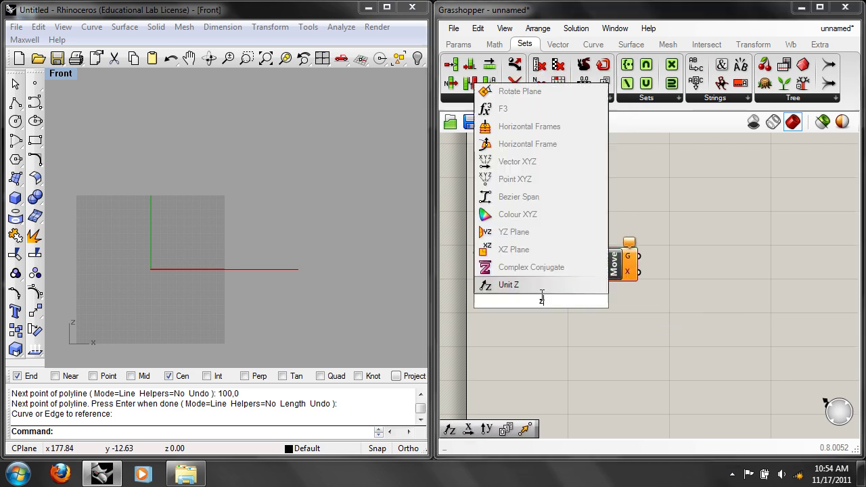
click(552, 287)
drag(551, 305, 593, 272)
Add a number slider and set its maximum to 50
double_click(586, 308)
text(num)
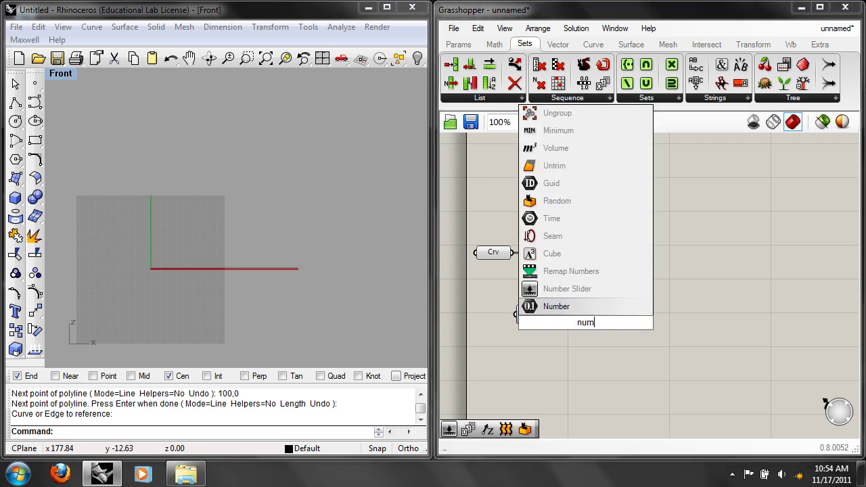
click(548, 286)
right_click(597, 328)
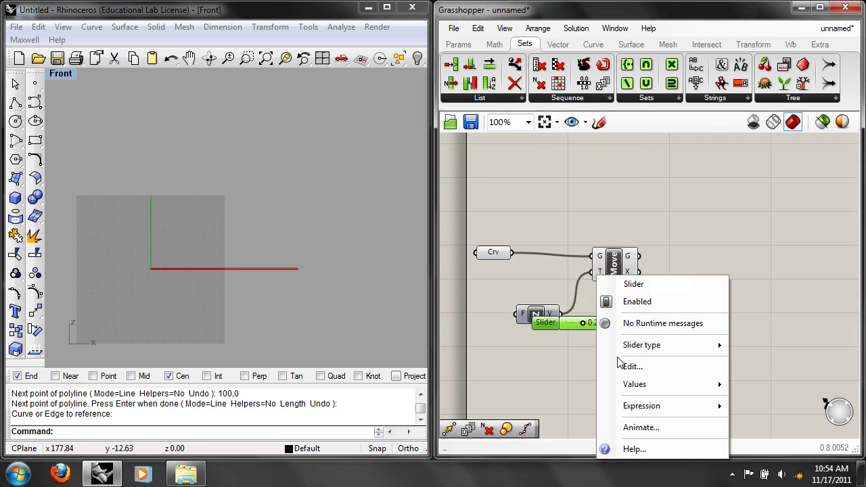
click(628, 364)
double_click(651, 353)
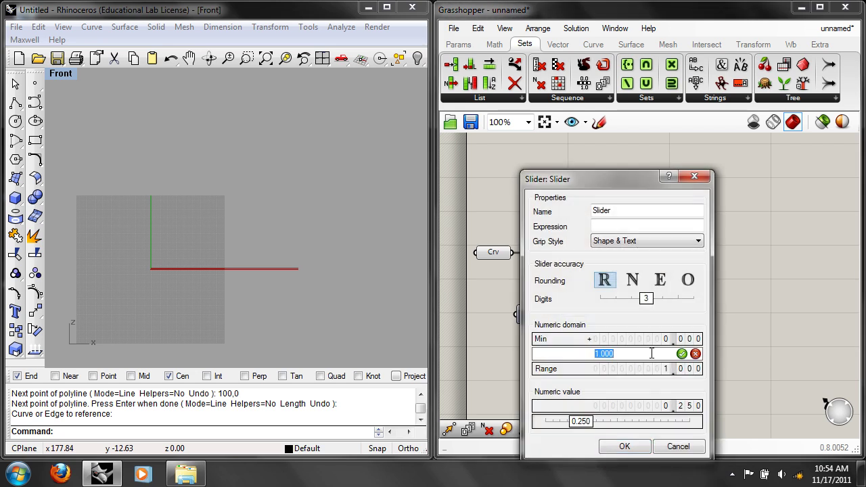
text(50)
click(681, 353)
click(628, 446)
Connect the slider to the Unit Z component's F input and set it to 20.750
right_drag(630, 394, 698, 369)
drag(680, 302, 548, 327)
drag(573, 298, 582, 290)
drag(487, 324, 517, 325)
click(635, 313)
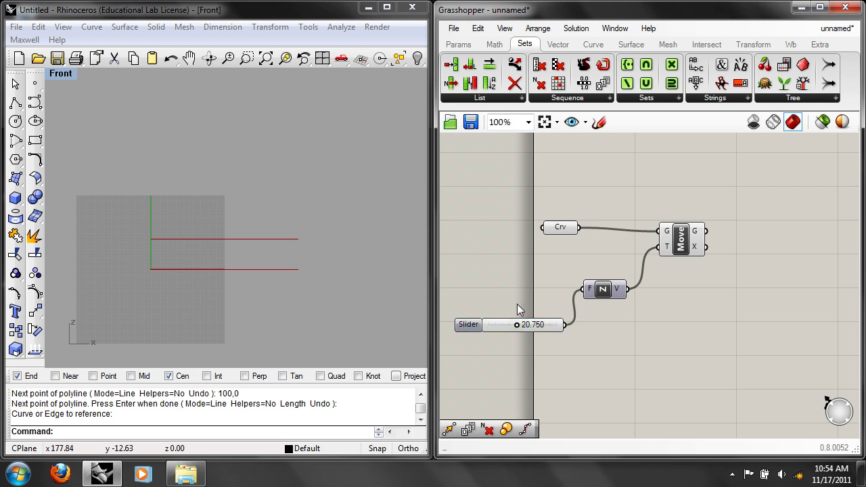
Raise the slider driving the Unit Z vector to 37.250
drag(517, 324, 535, 327)
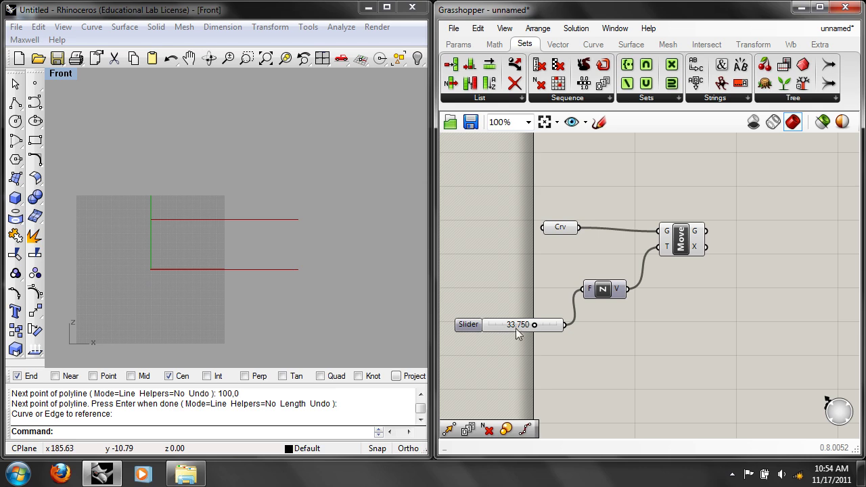
mouse_move(534, 325)
mouse_down()
mouse_move(524, 325)
mouse_move(548, 324)
mouse_move(540, 325)
mouse_up()
Add a Divide Curve component after Move and duplicate it so the two sit one above the other
right_drag(707, 308, 626, 330)
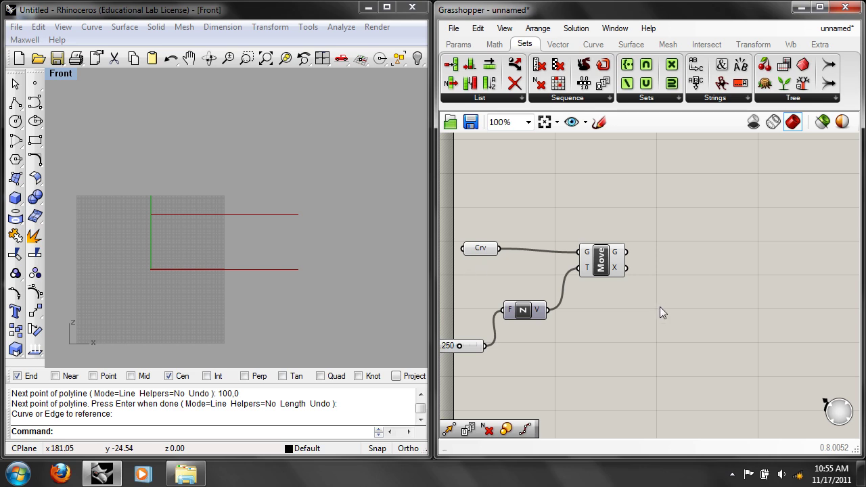
click(612, 269)
click(651, 287)
double_click(672, 275)
text(di)
click(680, 259)
drag(685, 267, 696, 307)
key(ctrl+c)
key(ctrl+v)
click(642, 272)
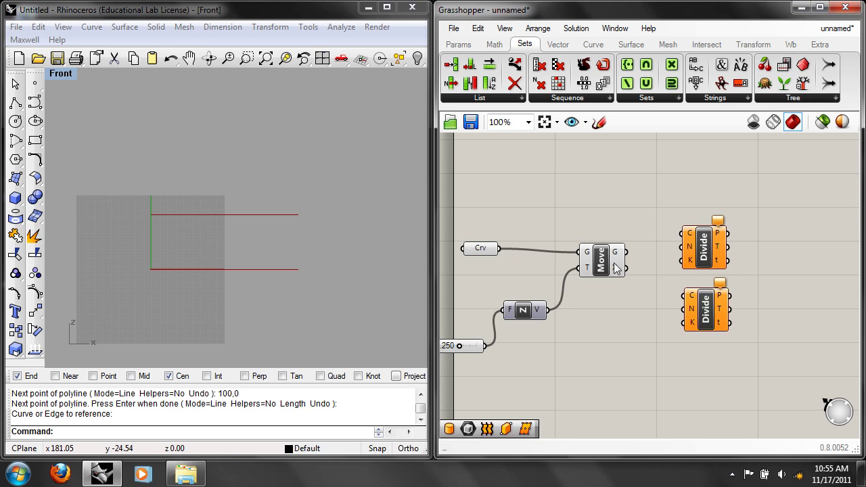
Connect the Crv parameter to the upper Divide's C input and Move's G output to the lower Divide's C input
drag(604, 264, 612, 287)
click(547, 252)
drag(499, 247, 682, 233)
drag(634, 275, 682, 295)
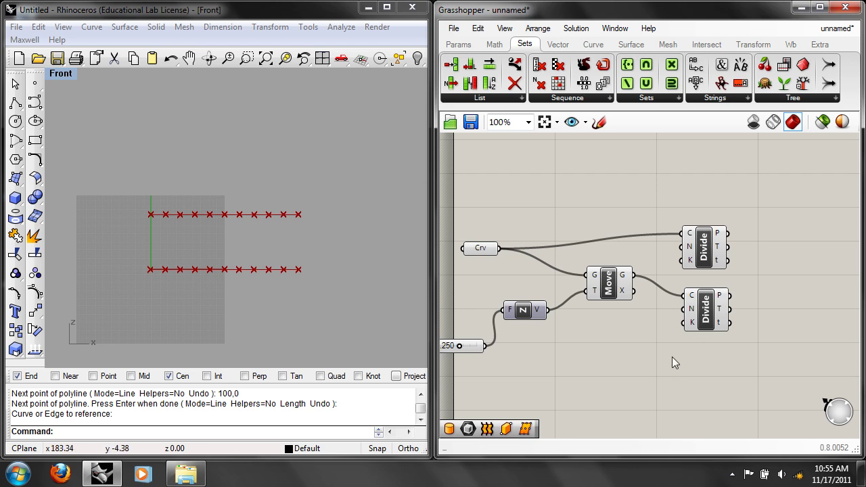
Duplicate the Unit Z slider below and set the copy's rounding to integers (N)
right_drag(607, 350, 647, 321)
click(508, 320)
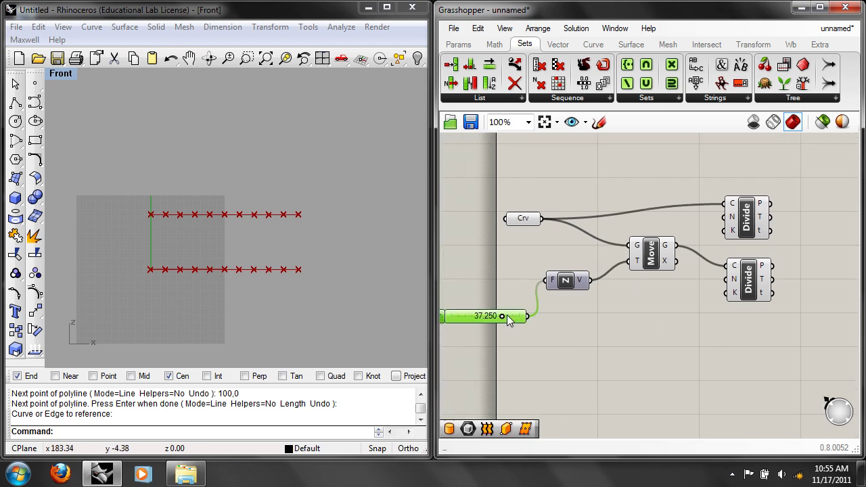
alt+drag(508, 319, 595, 346)
right_click(596, 346)
click(622, 367)
click(631, 279)
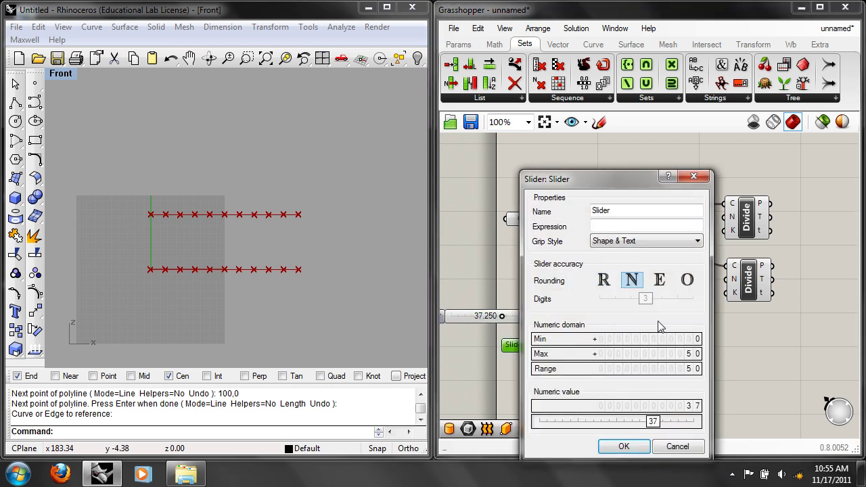
click(644, 439)
Connect the integer slider to the N inputs of both Divide components and set it to 13
drag(612, 346, 694, 296)
shift+drag(616, 345, 728, 222)
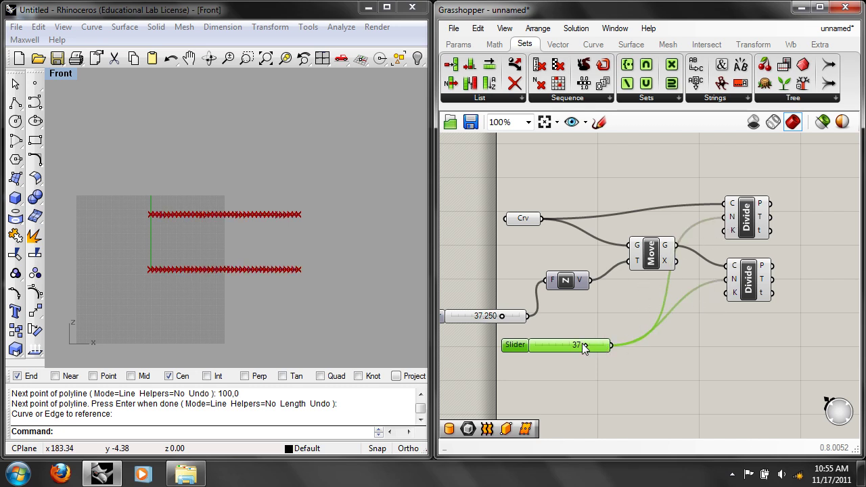
drag(585, 346, 552, 347)
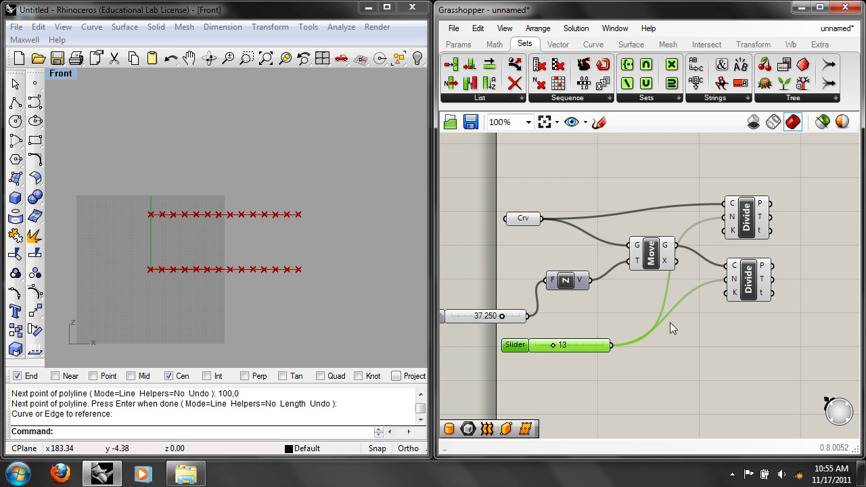
Add a Line component and connect the upper Divide's P output to A and the lower Divide's P output to B
right_drag(735, 310, 681, 318)
mouse_move(708, 213)
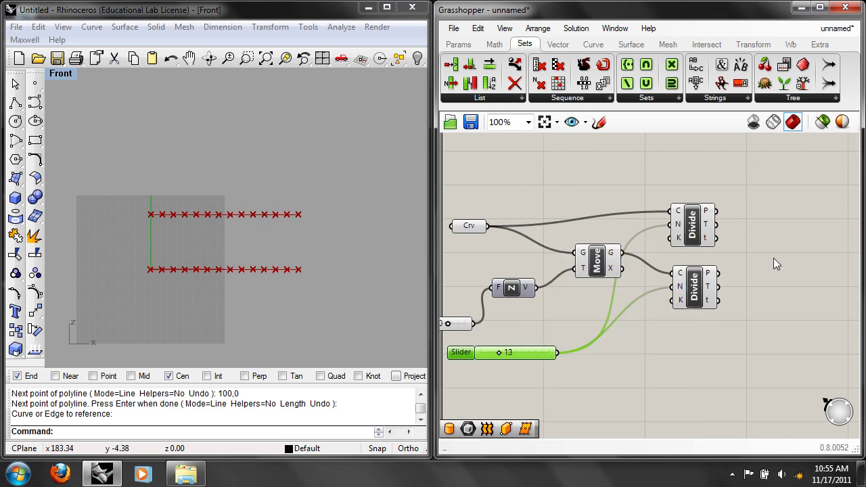
right_drag(759, 260, 714, 259)
double_click(714, 259)
text(lin)
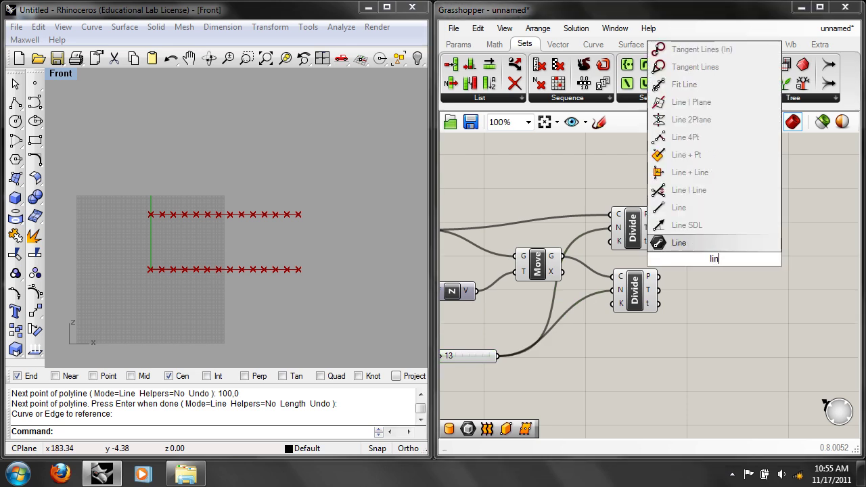
click(687, 213)
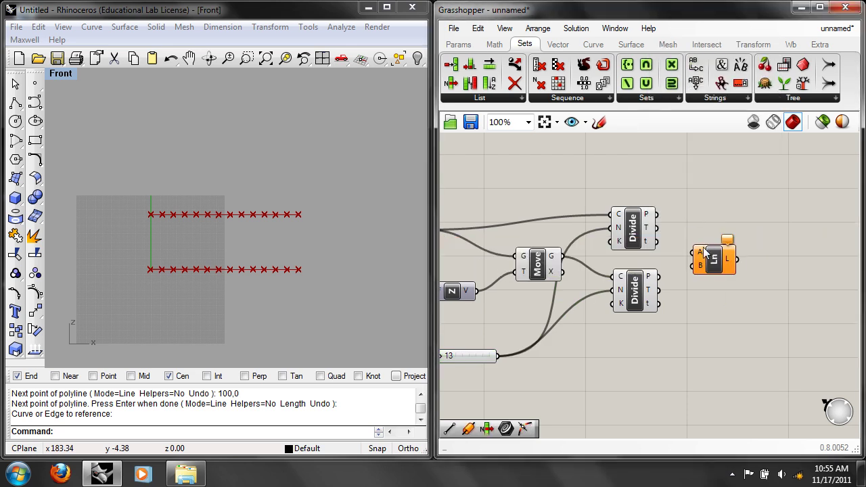
drag(656, 214, 700, 244)
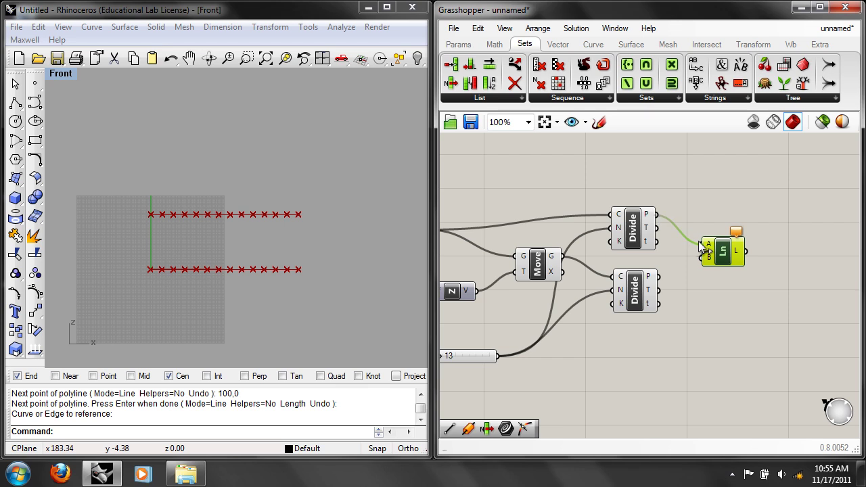
drag(658, 276, 700, 261)
Reposition the integer slider and the Move component to space out the definition
scroll(276, 230, up, 5)
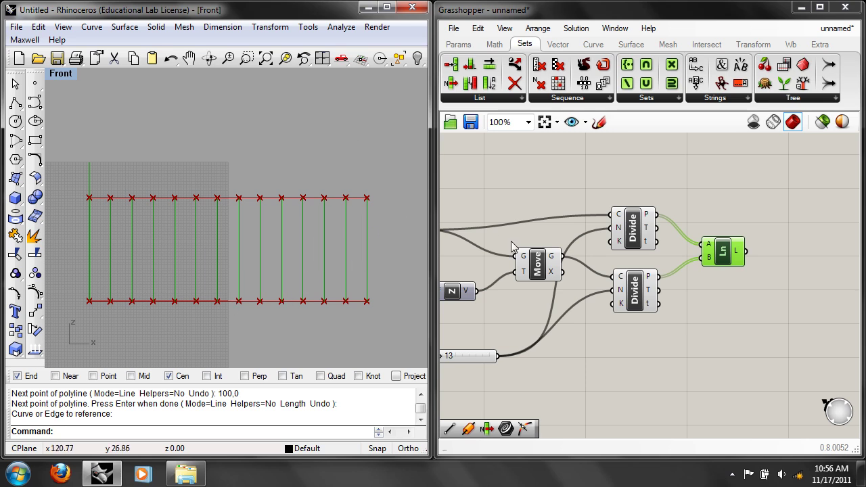
right_drag(589, 291, 648, 274)
drag(524, 339, 565, 334)
click(691, 209)
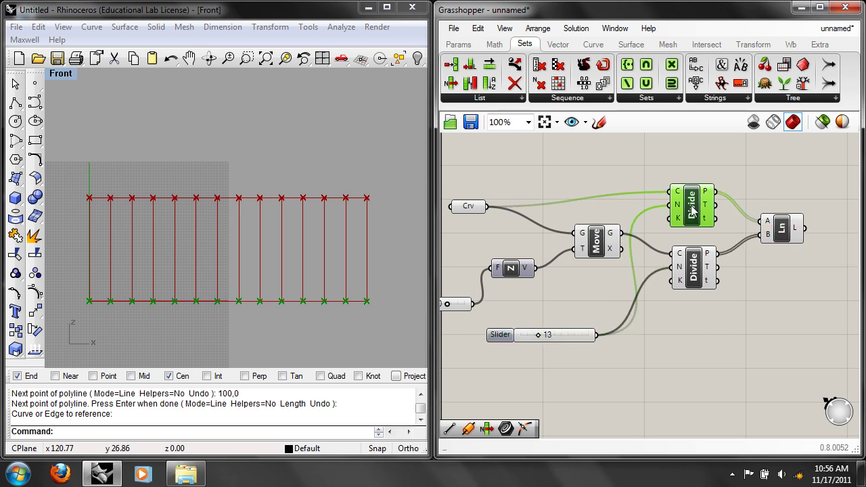
click(580, 331)
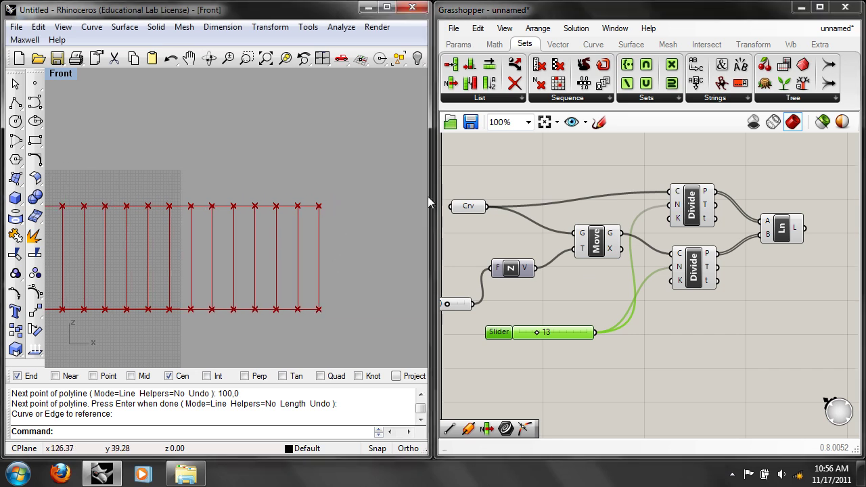
mouse_move(677, 208)
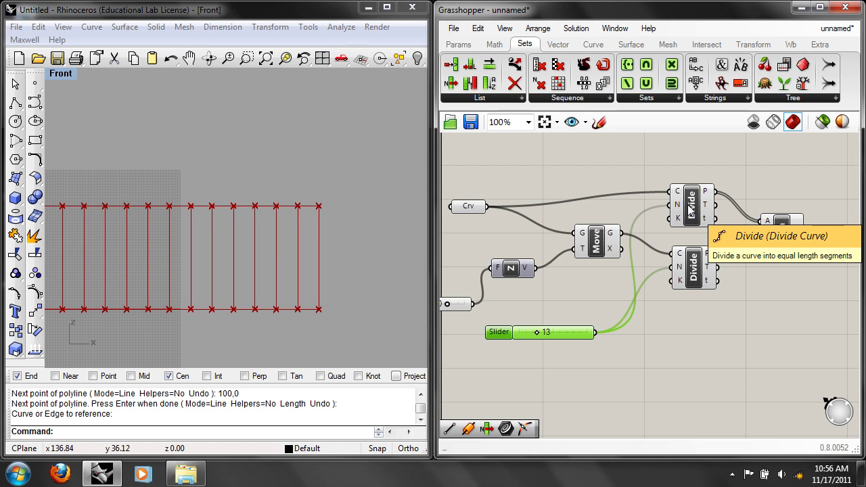
drag(579, 332, 582, 343)
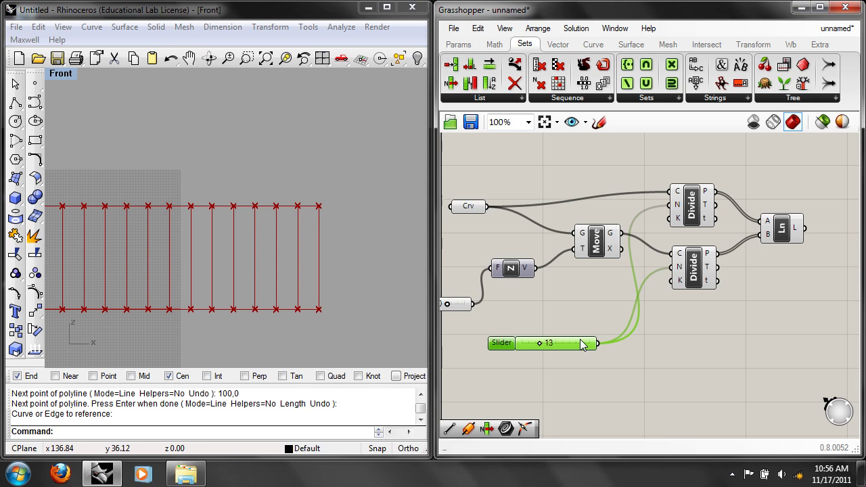
drag(596, 246, 584, 245)
click(761, 297)
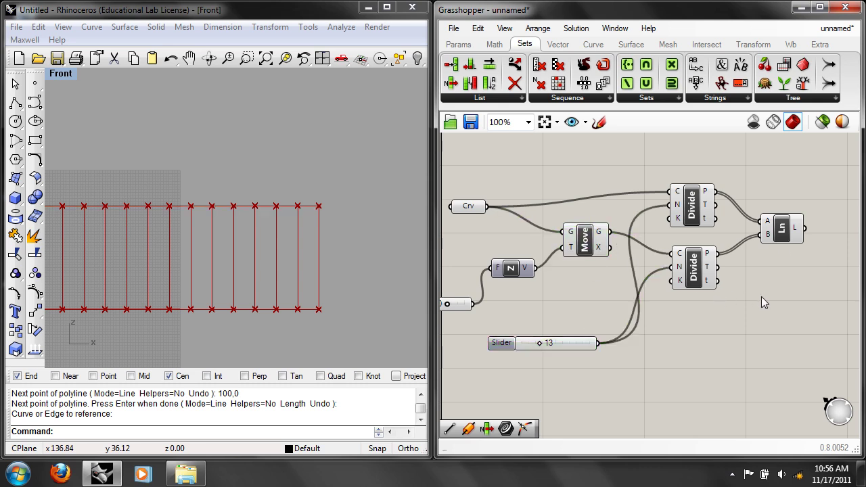
Move the Line component farther from the Divide components and highlight the geometry of the Divide and Line components
click(784, 242)
right_drag(785, 242, 652, 215)
drag(653, 215, 696, 214)
click(574, 243)
click(576, 196)
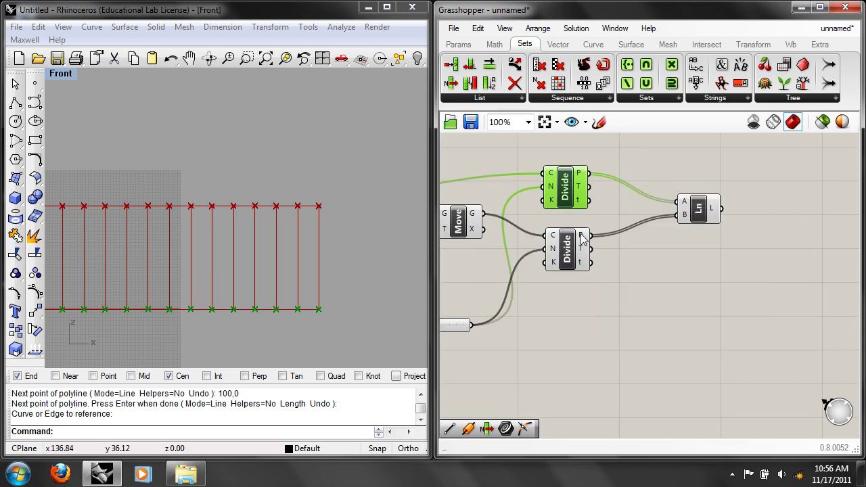
click(700, 207)
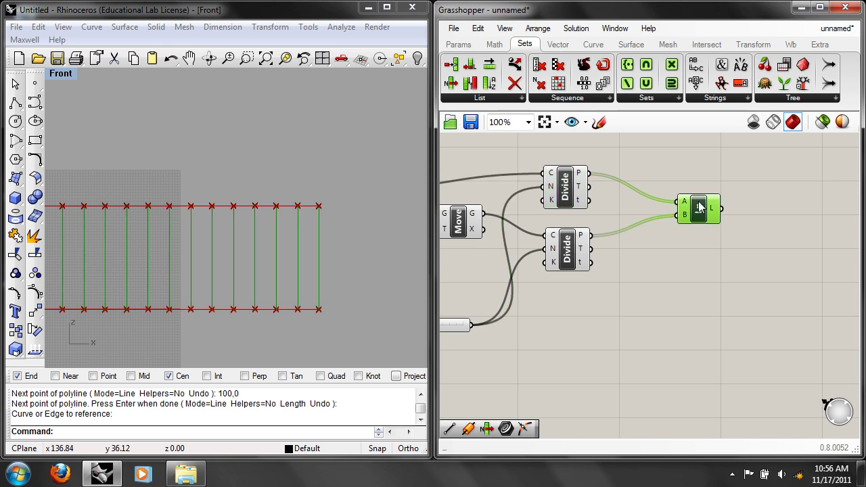
Add a Point On Curve component beside the Line component
click(593, 46)
click(482, 98)
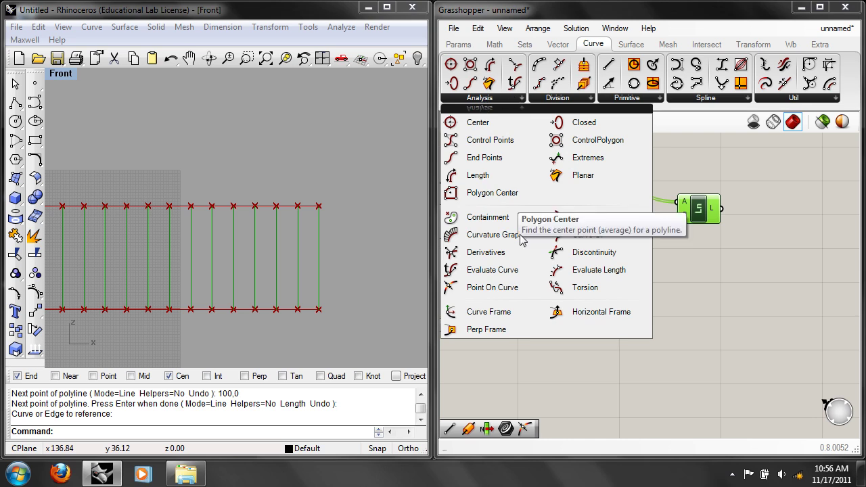
click(508, 295)
click(707, 277)
drag(706, 277, 756, 228)
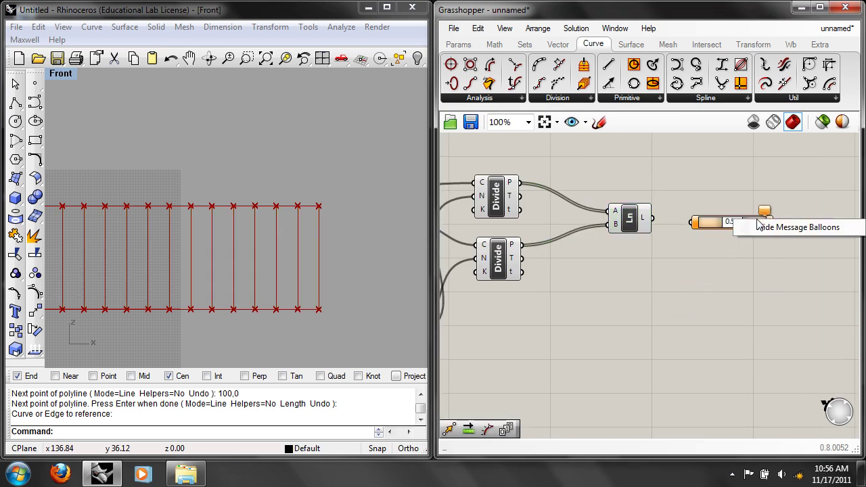
Connect the Line component's L output to the Point On Curve component with its parameter at 0.50
right_click(703, 222)
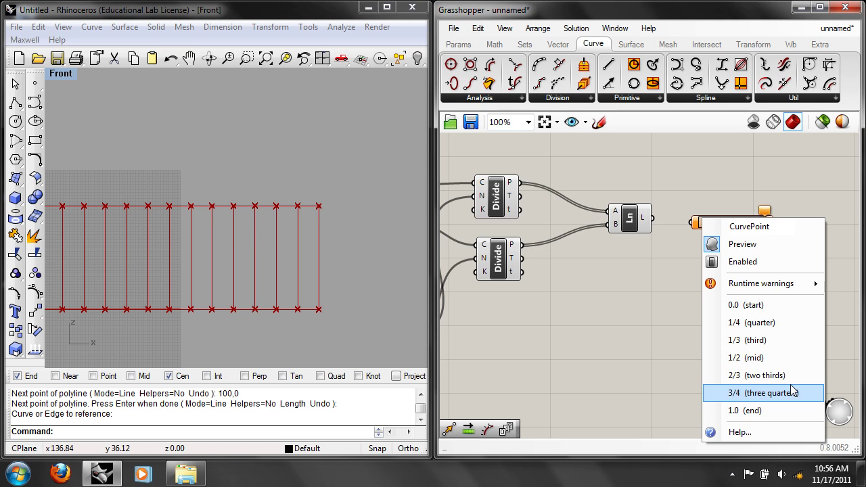
click(701, 356)
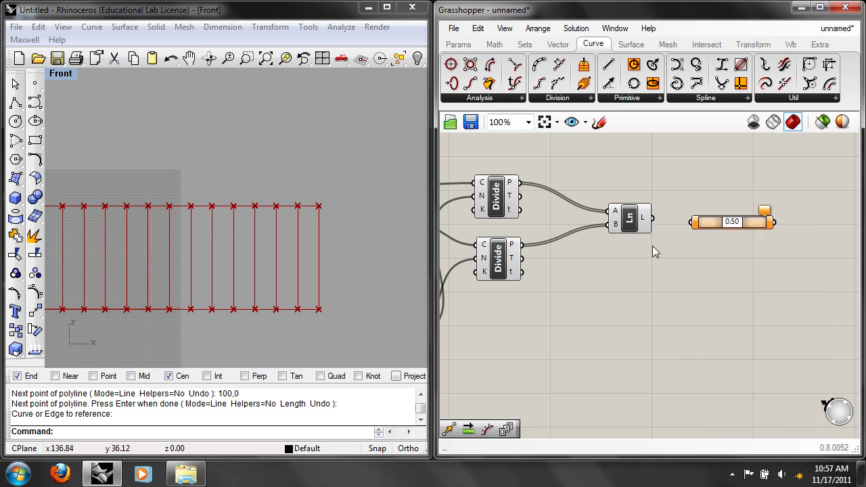
drag(688, 224, 689, 223)
right_drag(273, 235, 323, 237)
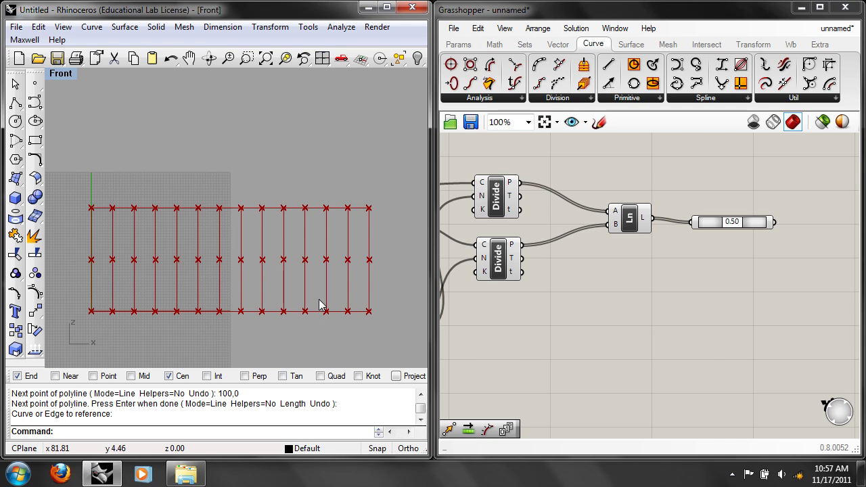
Turn off the preview of the Line component
right_drag(770, 284, 718, 288)
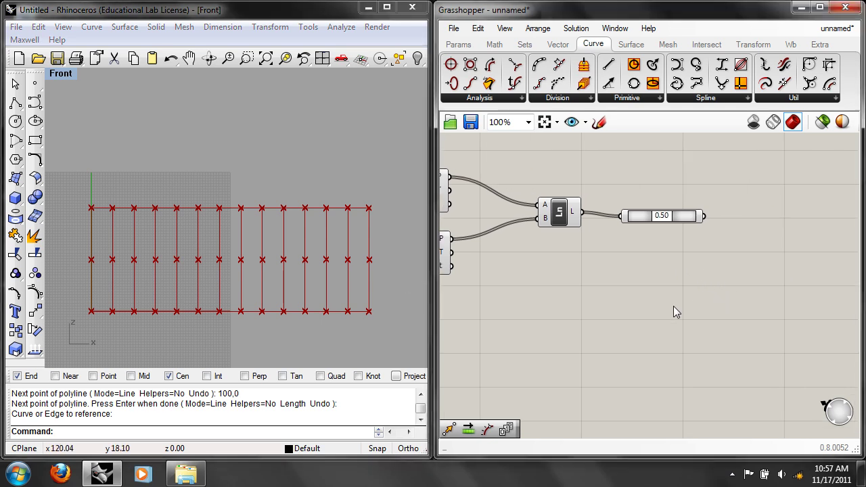
right_drag(620, 322, 720, 324)
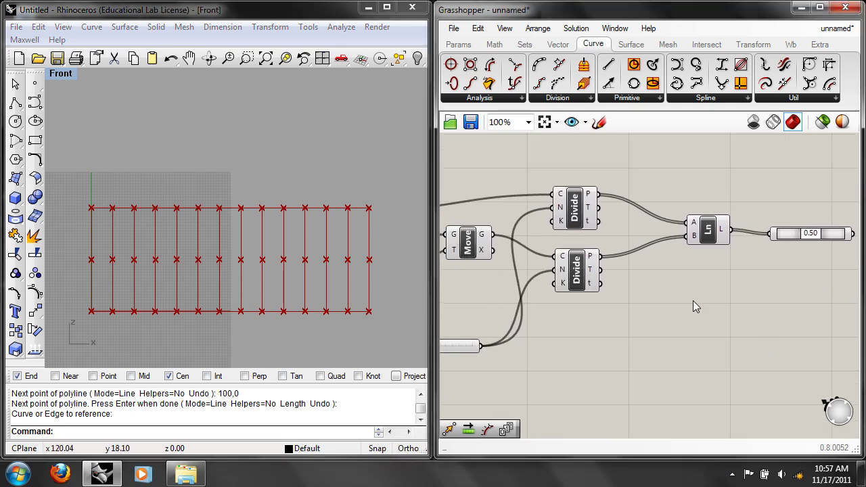
click(713, 238)
right_click(698, 181)
click(712, 190)
right_click(708, 223)
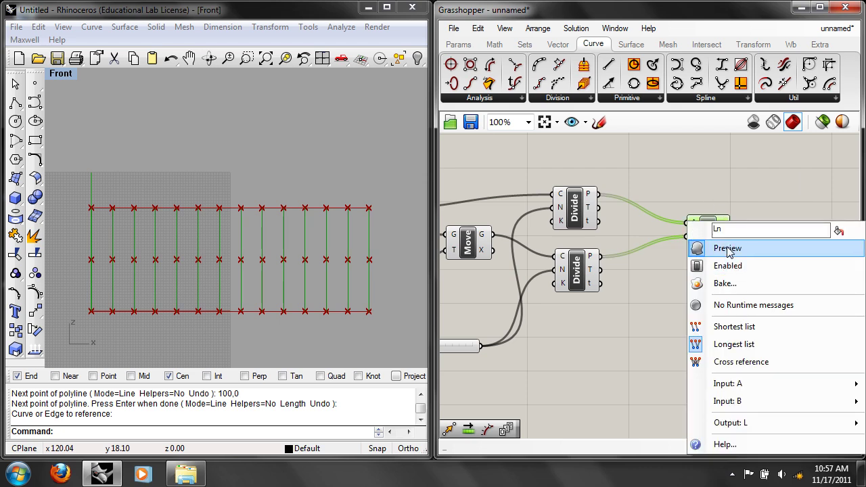
click(728, 249)
click(656, 213)
Turn off the previews of the Move component and the Crv parameter
right_drag(576, 243, 743, 246)
click(637, 246)
right_click(638, 179)
click(676, 203)
click(518, 213)
right_click(543, 176)
click(572, 203)
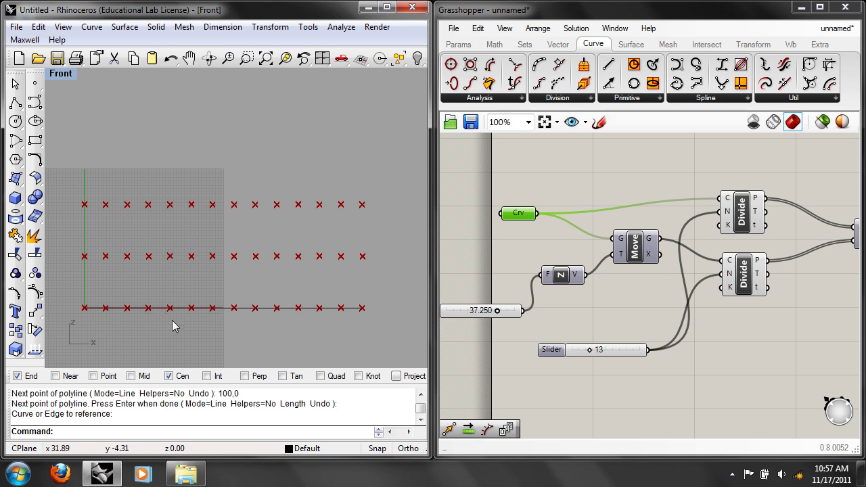
Examine the rows of points in the Front view and which row each Divide component produces
scroll(173, 315, up, 5)
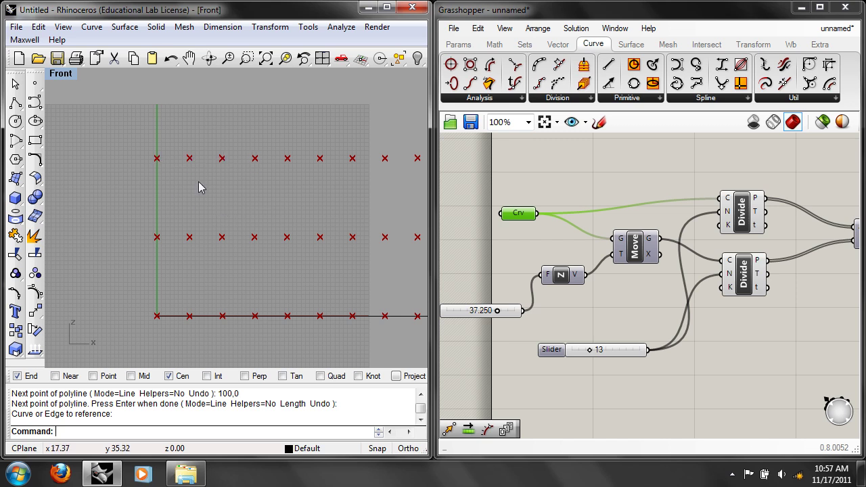
right_drag(373, 223, 344, 216)
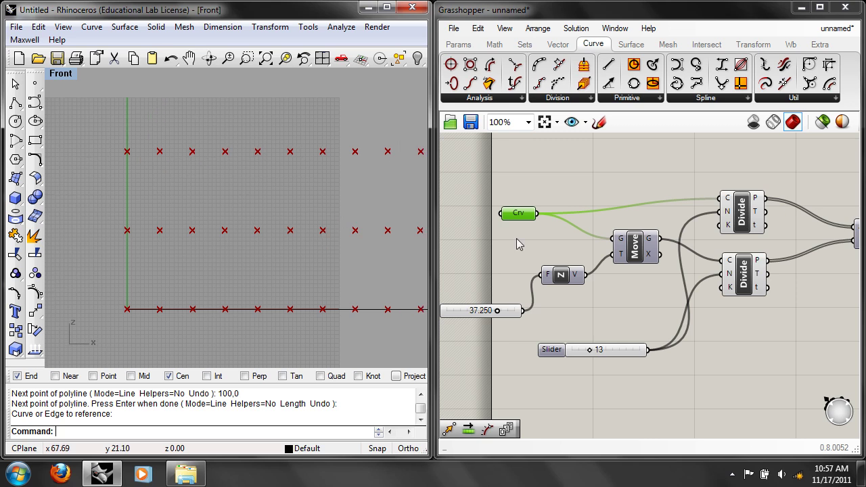
right_drag(656, 306, 590, 300)
right_drag(743, 298, 672, 318)
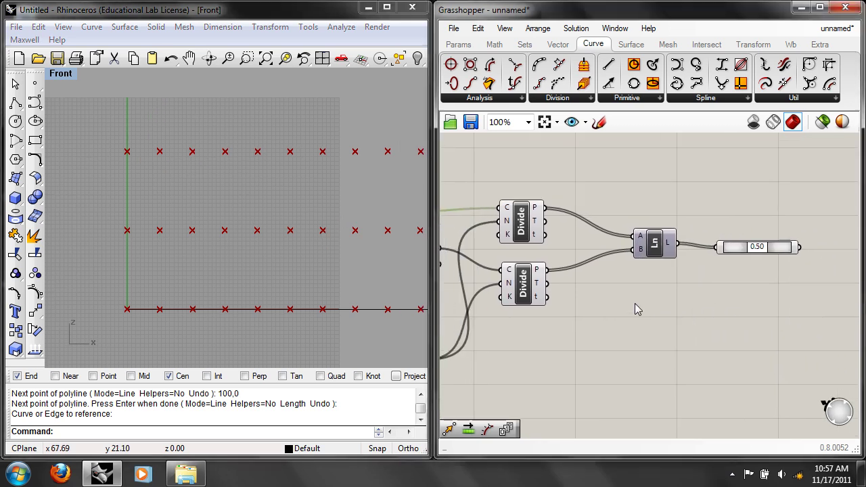
click(527, 224)
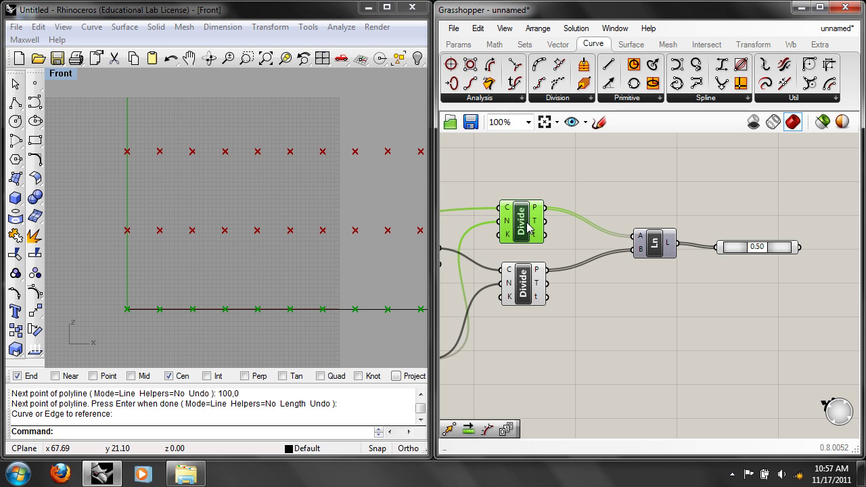
click(610, 315)
click(525, 284)
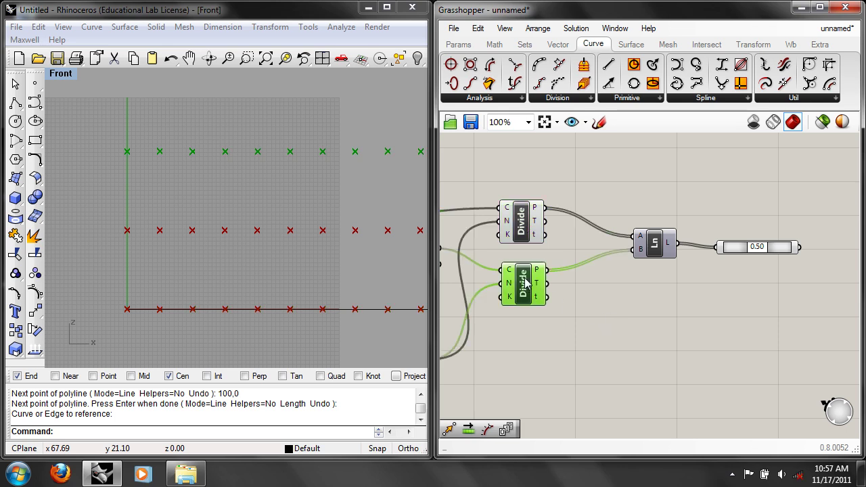
Add a Shift List component below the Line component and connect the lower Divide component's P output to its L input
click(672, 332)
double_click(668, 327)
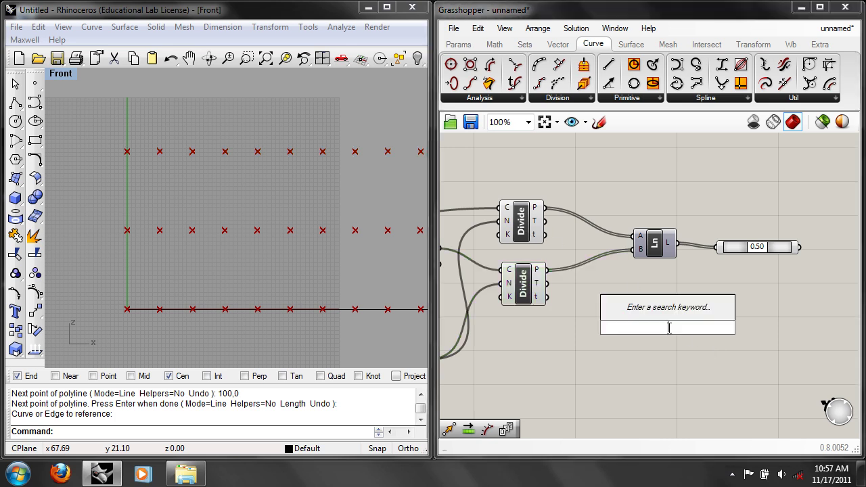
text(shi)
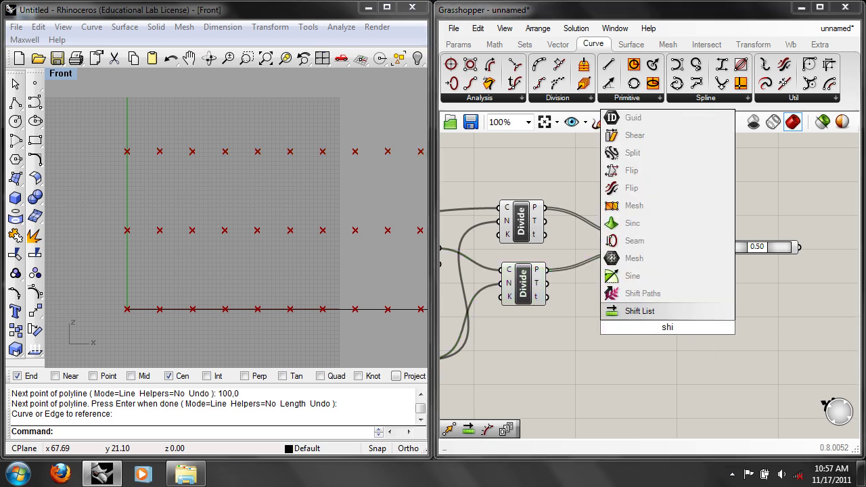
click(650, 312)
drag(663, 329, 625, 320)
click(532, 293)
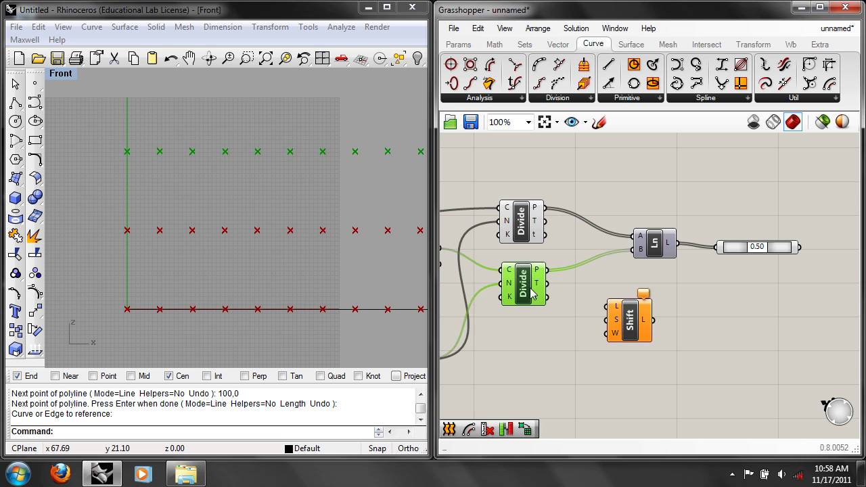
drag(547, 269, 606, 306)
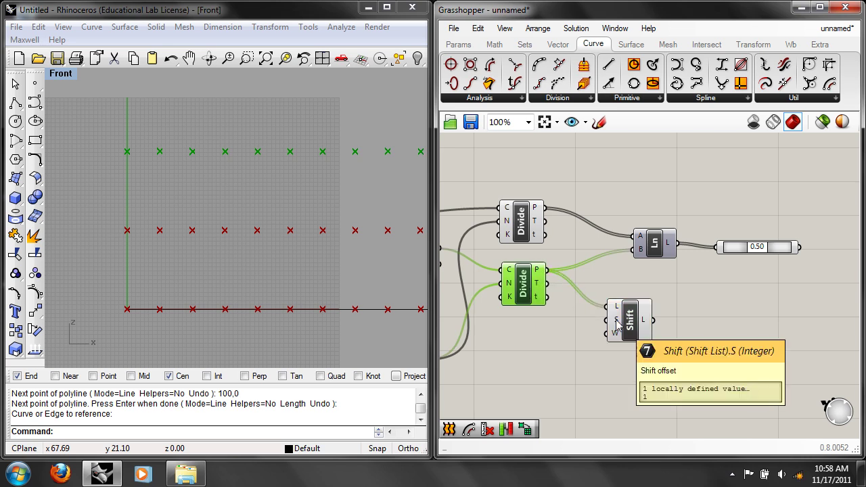
drag(617, 325, 602, 341)
Add a second Line component beside the Shift List and connect the lower Divide component's P output to its A input
double_click(675, 315)
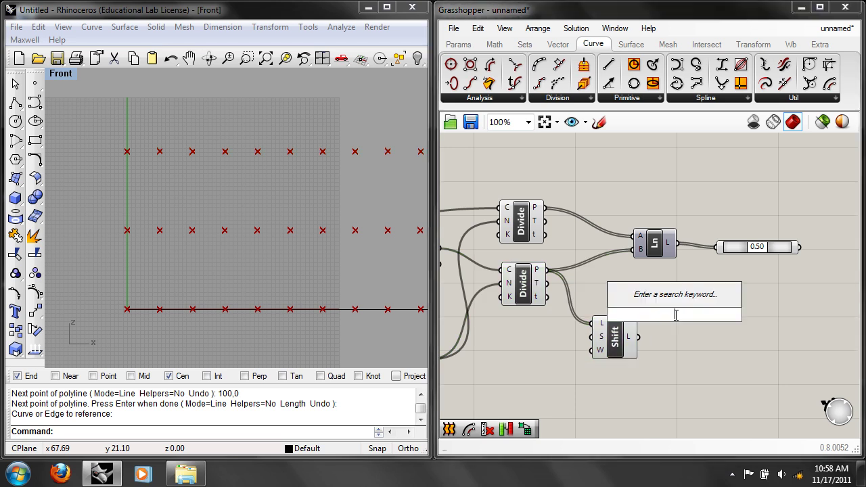
text(lin)
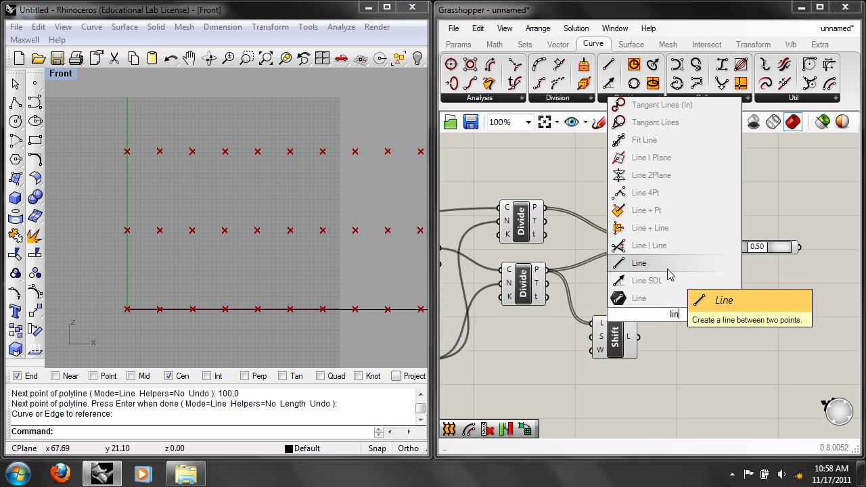
click(672, 301)
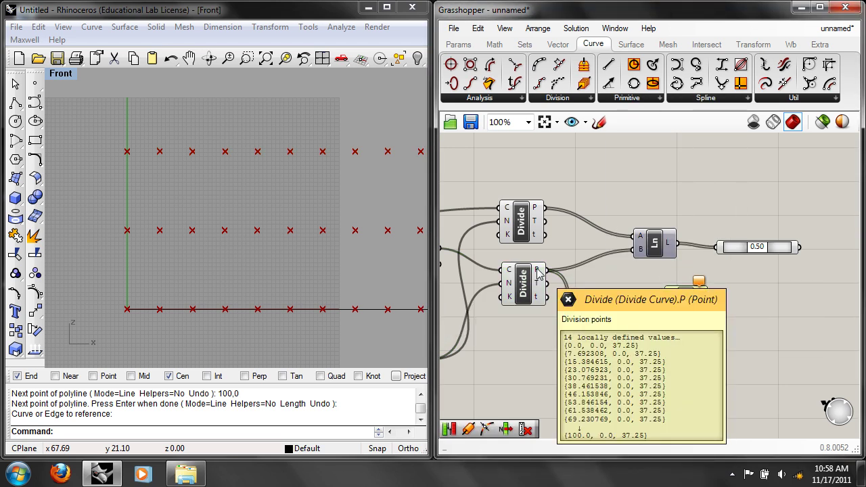
drag(539, 270, 664, 295)
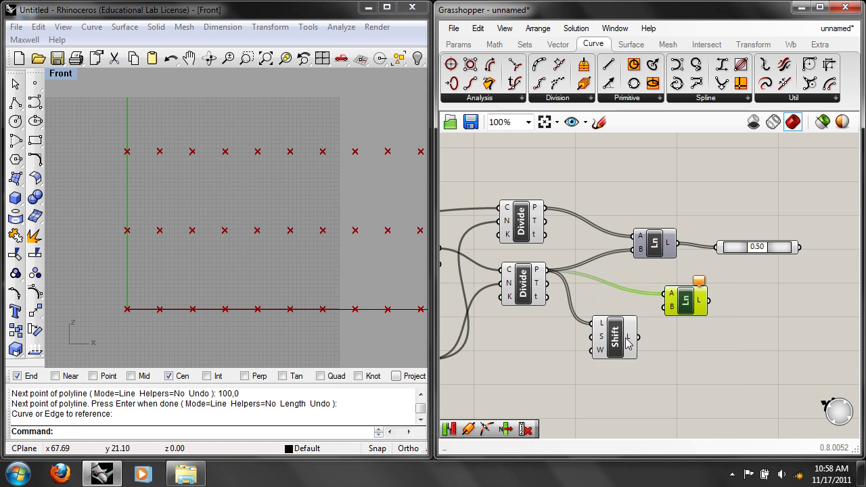
Connect the Shift List output to the lower Line component's B input and inspect the resulting segments in the Front view
drag(637, 337, 664, 307)
scroll(226, 186, up, 4)
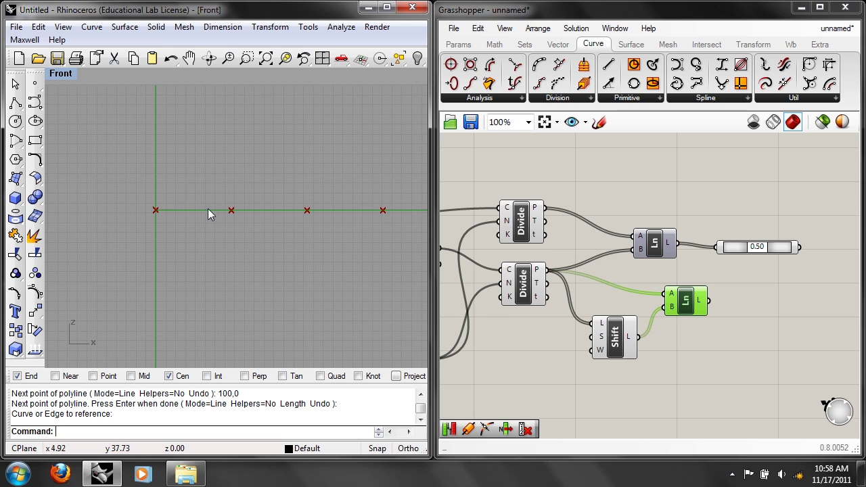
right_drag(326, 222, 294, 226)
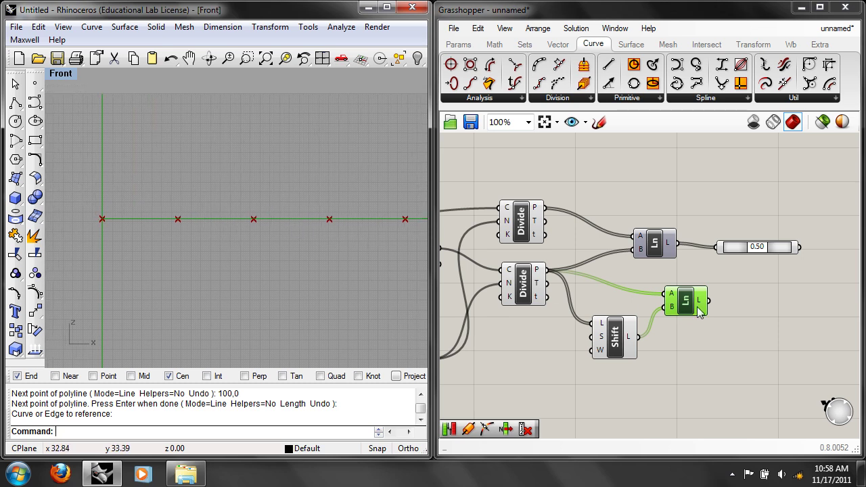
mouse_move(702, 308)
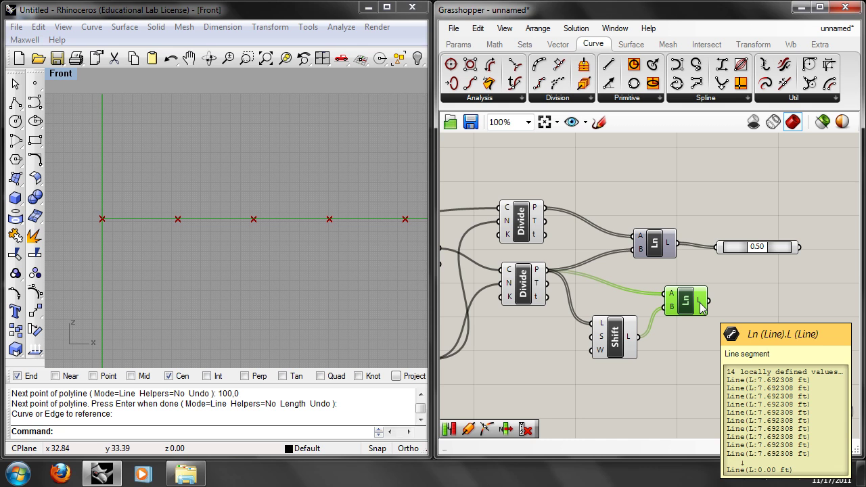
scroll(250, 220, down, 8)
right_drag(339, 267, 238, 197)
scroll(261, 217, down, 2)
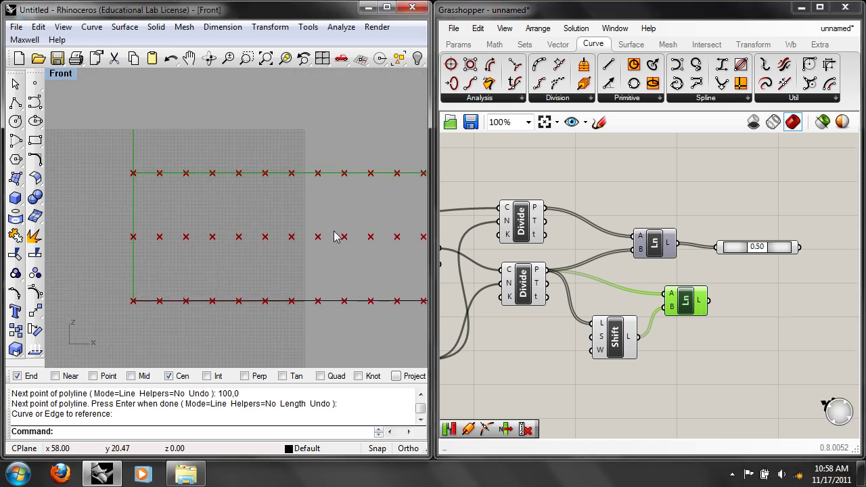
Duplicate the Shift List and Line pair and place the copy above the existing components
drag(718, 389, 621, 308)
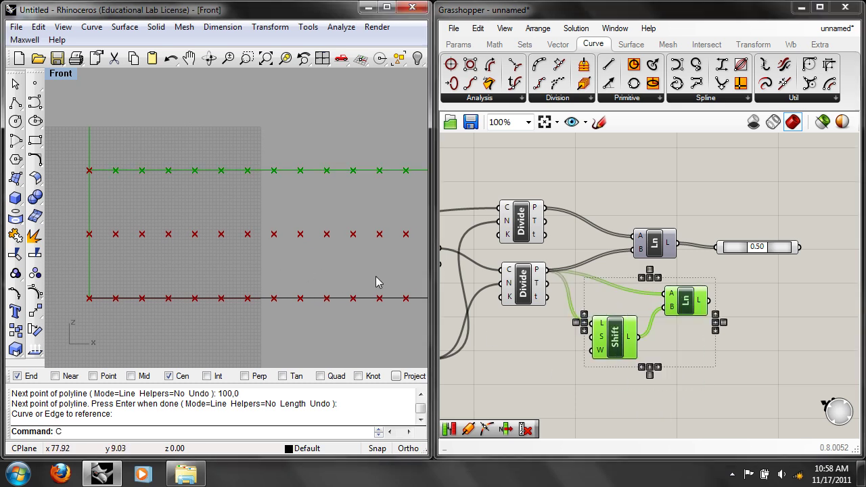
text(C)
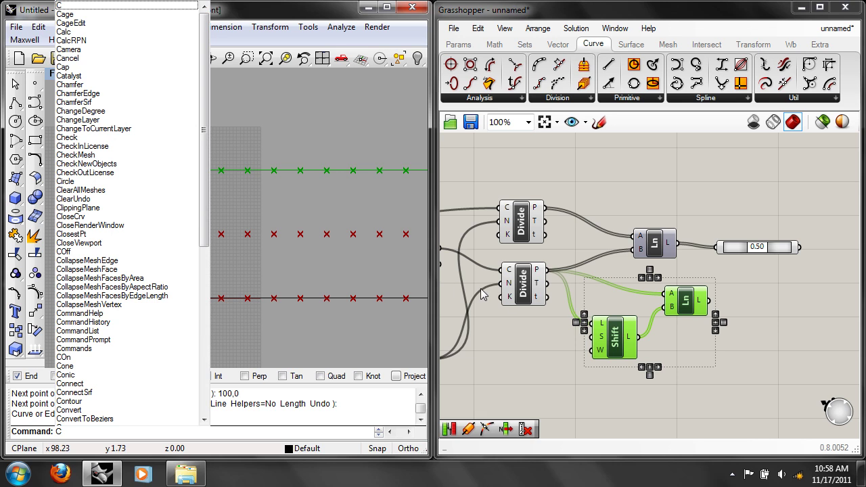
click(632, 326)
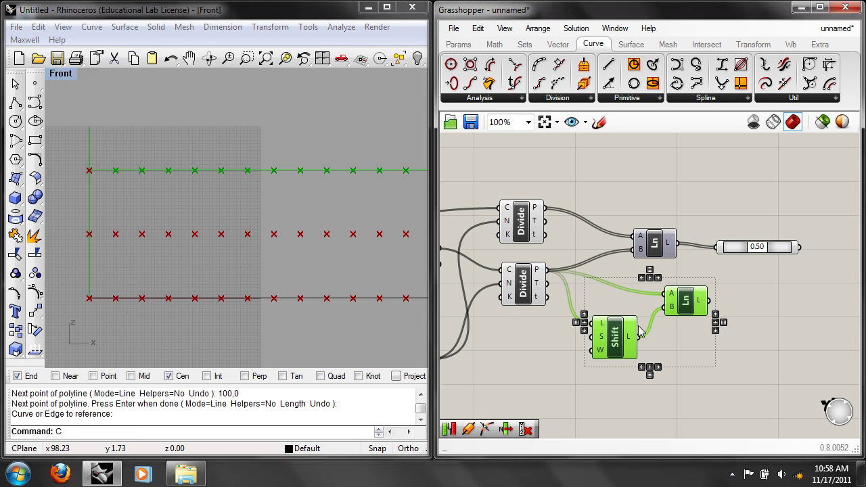
key(ctrl+v)
right_drag(645, 326, 649, 348)
drag(695, 325, 687, 158)
Disable the copied Line component and feed the copied Shift List from the upper Divide's points
right_click(687, 157)
click(717, 197)
click(565, 228)
drag(549, 231, 597, 175)
right_drag(598, 154, 597, 188)
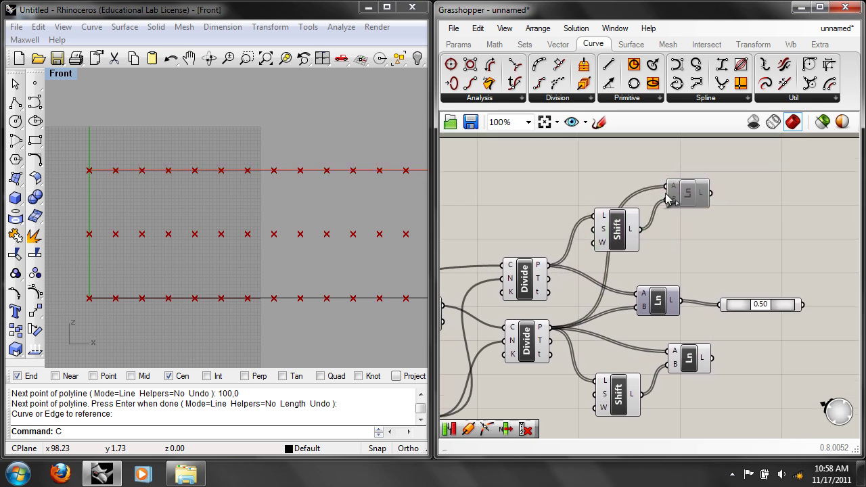
Re-enable the copied Line component and connect the upper Divide's points to its A input
right_click(683, 190)
click(718, 234)
drag(600, 240, 621, 251)
drag(551, 268, 666, 186)
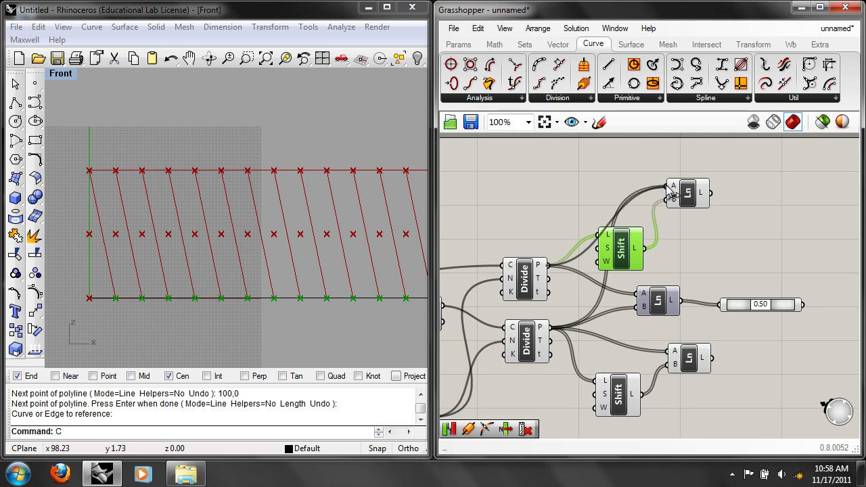
click(686, 197)
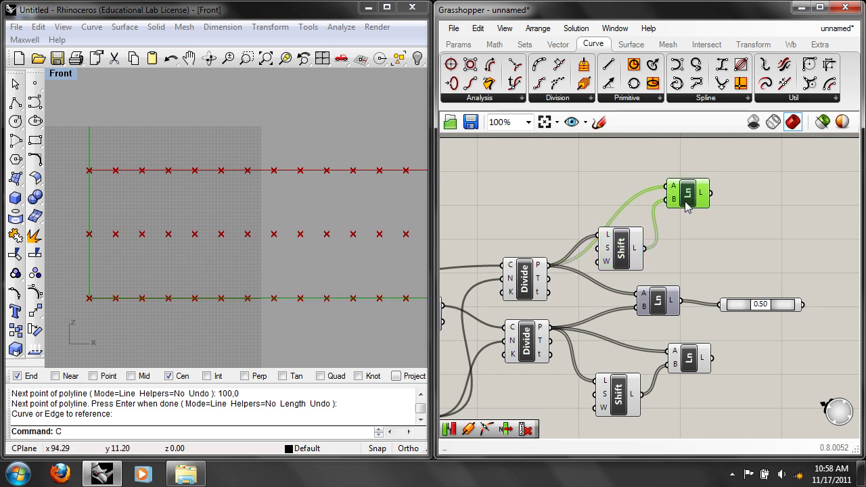
Move the Shift List and Line pair fed by the lower Divide above all other components
click(687, 364)
right_drag(712, 383, 696, 367)
scroll(696, 367, down, 2)
drag(689, 391, 595, 338)
right_drag(669, 347, 671, 372)
drag(672, 371, 645, 176)
Move the Shift List and Line pair fed by the upper Divide below the other components
click(668, 240)
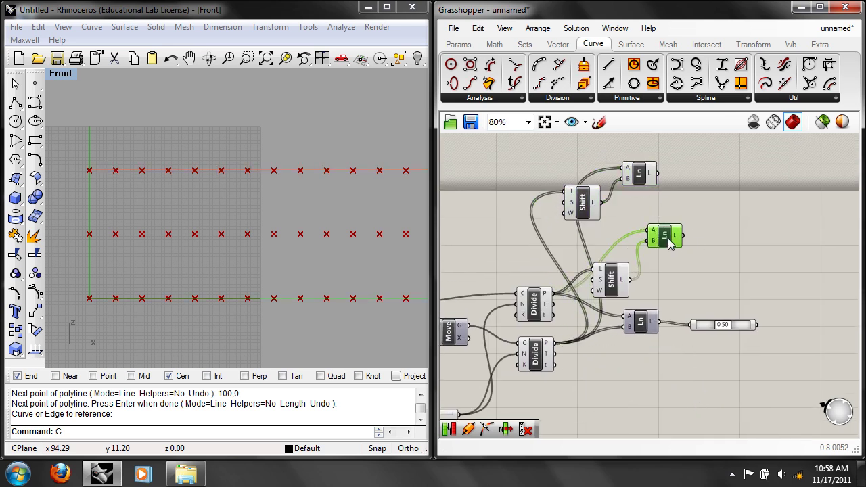
shift+click(617, 278)
drag(682, 235, 652, 392)
click(672, 295)
Reposition the middle Line component and its 0.50 curve point component between the upper and lower Shift List pairs
right_drag(688, 293, 642, 247)
drag(721, 300, 596, 258)
click(599, 208)
right_drag(657, 213, 649, 260)
drag(637, 240, 553, 225)
click(614, 259)
Duplicate the upper Shift List and Line pair and place the copy beyond the 0.50 curve point component
drag(643, 256, 546, 192)
key(ctrl+c)
key(ctrl+v)
right_drag(576, 234, 539, 223)
drag(525, 221, 731, 327)
click(631, 259)
click(644, 295)
Connect the curve point output to the copied Line's A input and the copied Shift List's L input
right_drag(679, 336, 622, 304)
drag(608, 263, 707, 257)
drag(608, 263, 648, 280)
click(723, 264)
right_drag(634, 215, 659, 234)
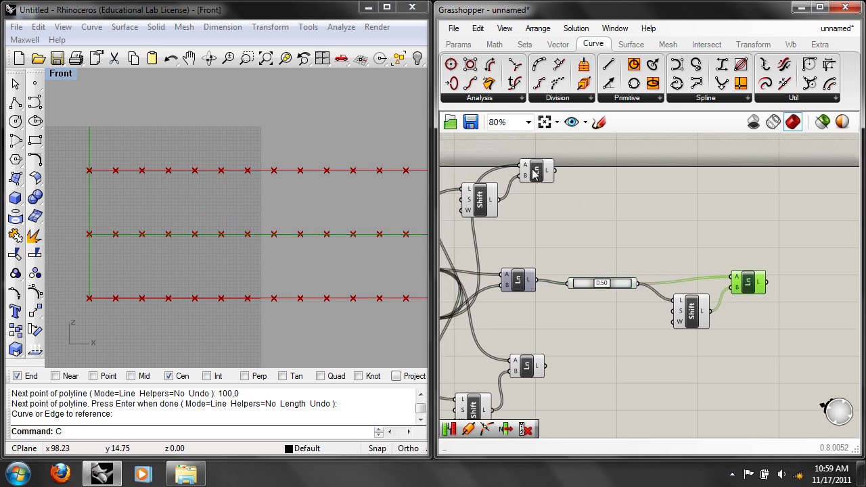
Examine which geometry each Line component and the curve point component produce, and find Point On Curve among the curve analysis components
click(535, 175)
click(748, 284)
right_drag(570, 365, 567, 318)
click(523, 322)
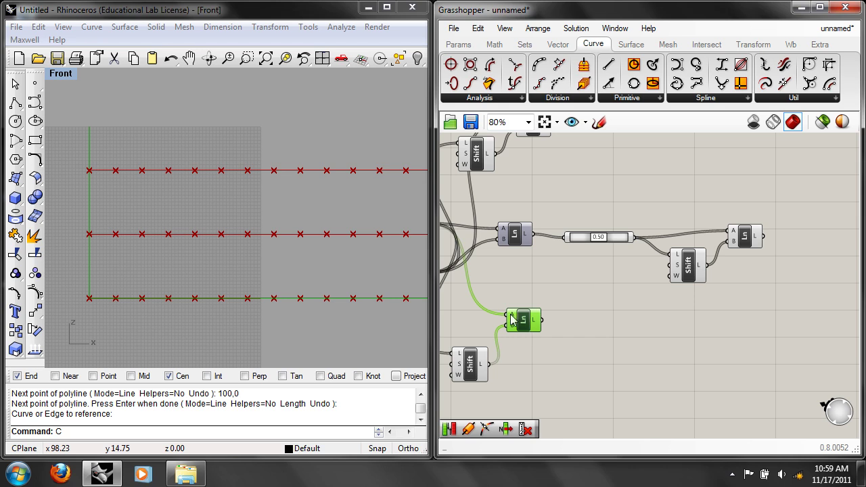
right_drag(585, 278, 655, 265)
click(658, 250)
mouse_move(641, 250)
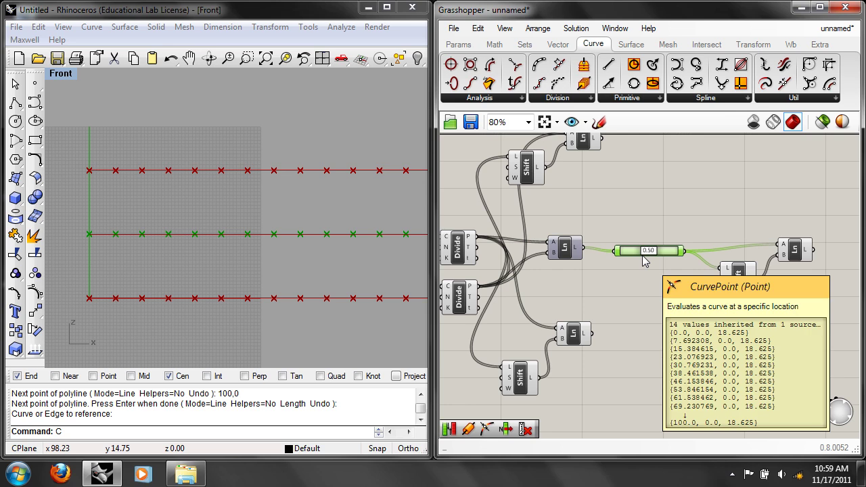
click(510, 99)
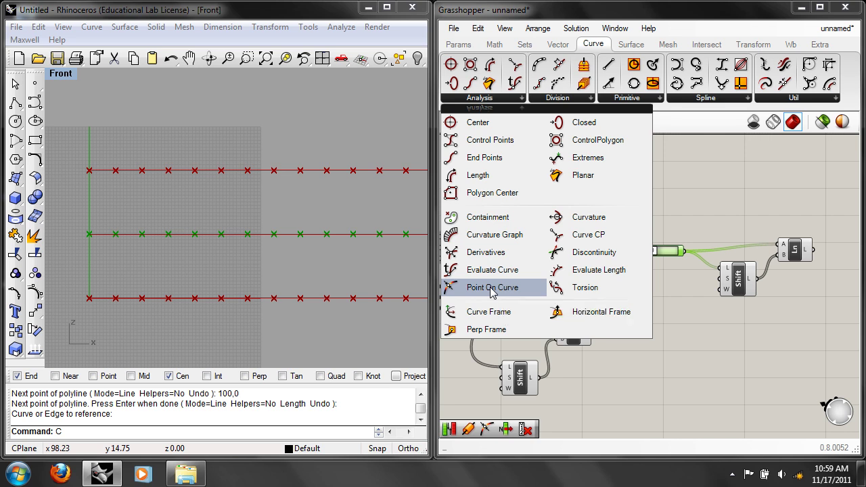
click(723, 336)
Temporarily preview the vertical lines from the middle Line component and hide them again
click(575, 250)
right_click(568, 251)
click(589, 256)
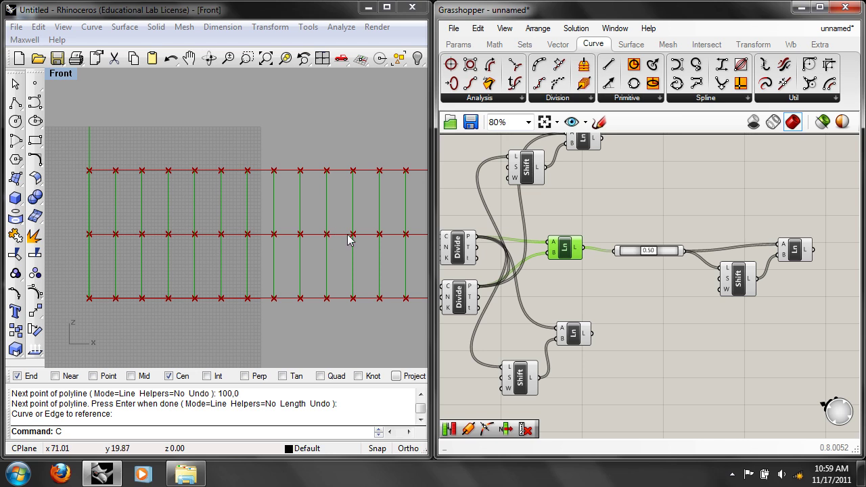
right_drag(464, 250, 539, 256)
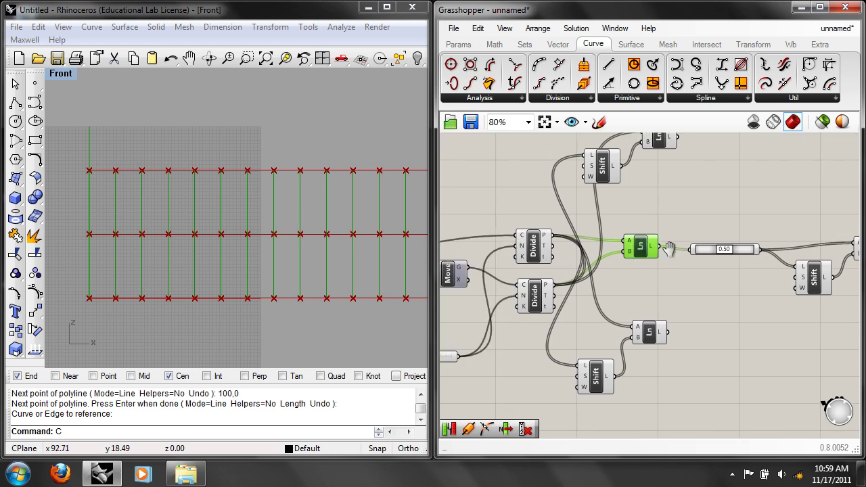
right_drag(676, 256, 629, 251)
right_click(597, 248)
click(615, 251)
right_drag(677, 189, 639, 192)
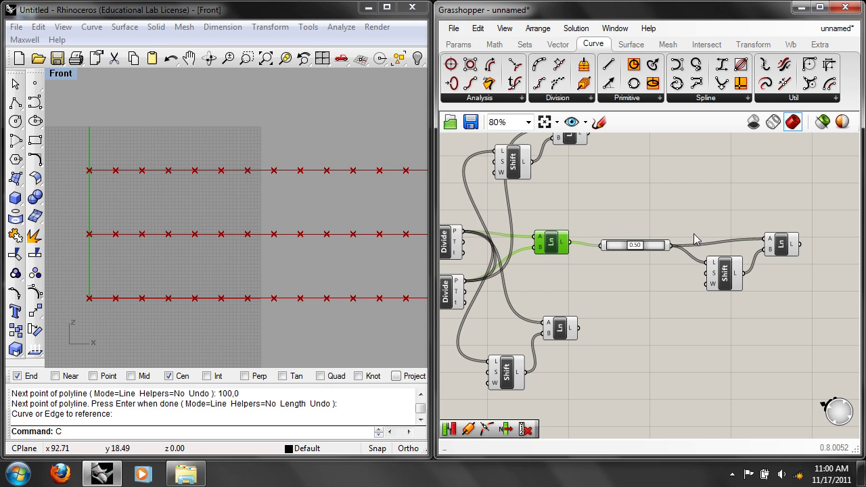
Add a Rotate Axis component beside the Line component that joins the curve midpoints
right_drag(692, 220, 676, 230)
click(764, 254)
click(737, 209)
right_drag(742, 206, 681, 222)
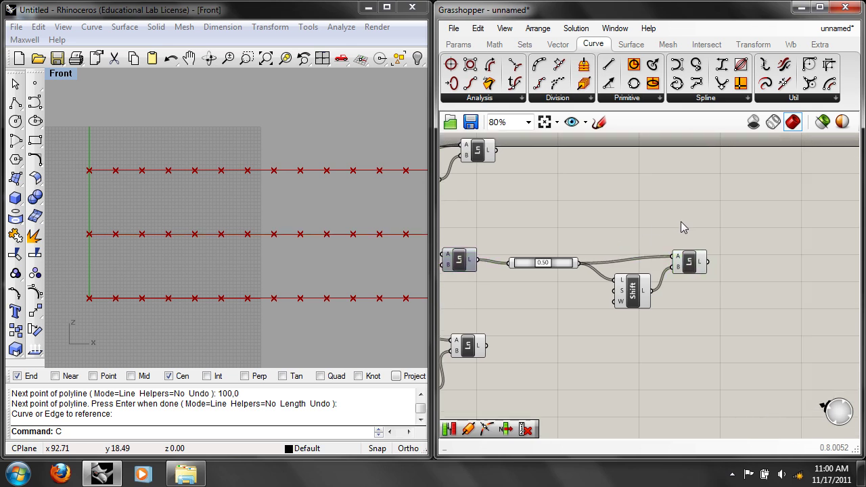
scroll(684, 237, down, 1)
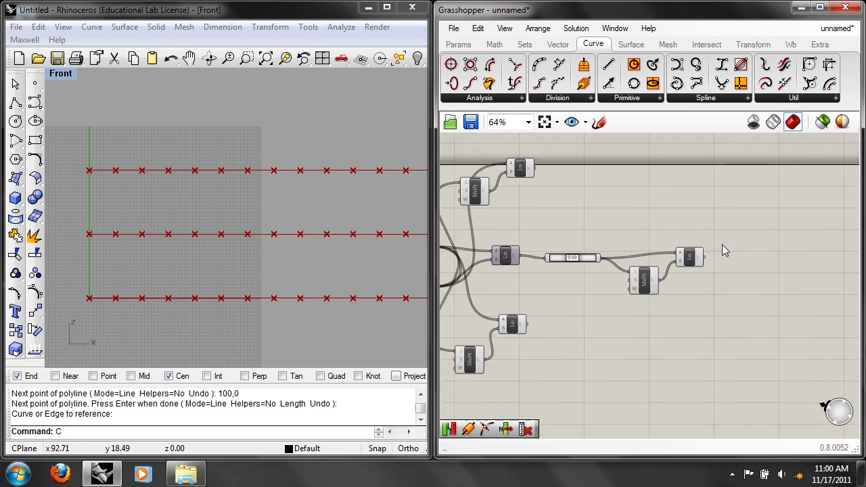
right_drag(724, 252, 666, 246)
double_click(699, 252)
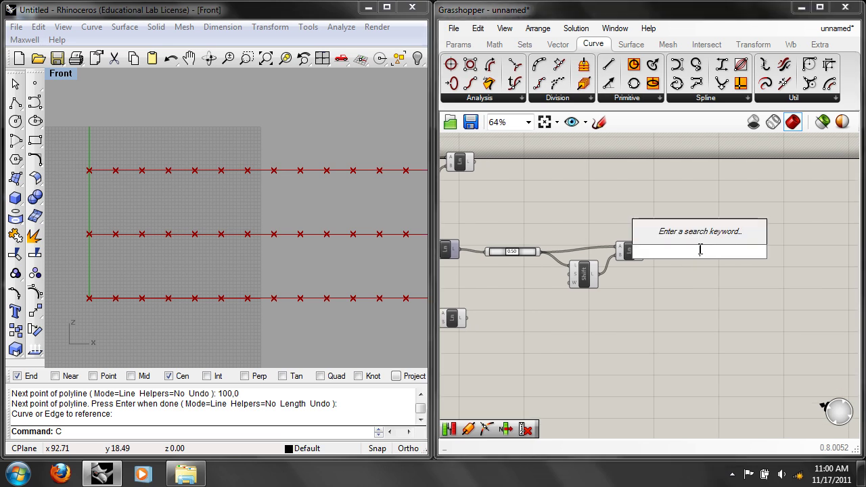
text(ro)
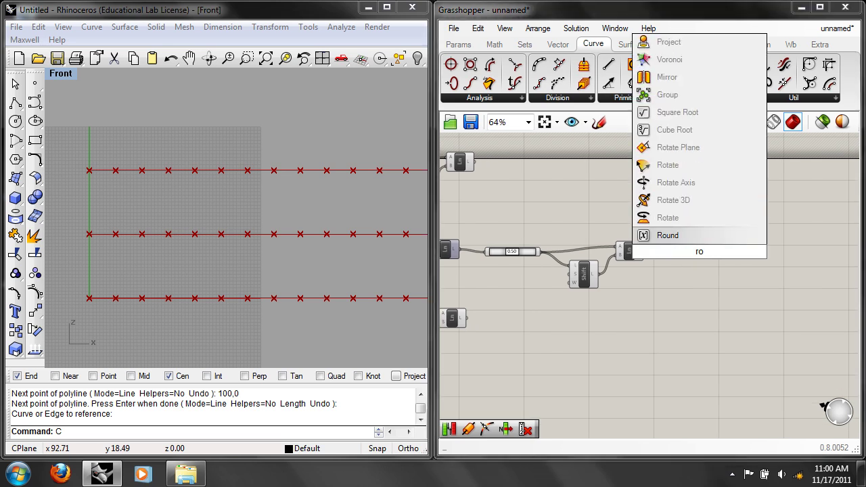
click(683, 182)
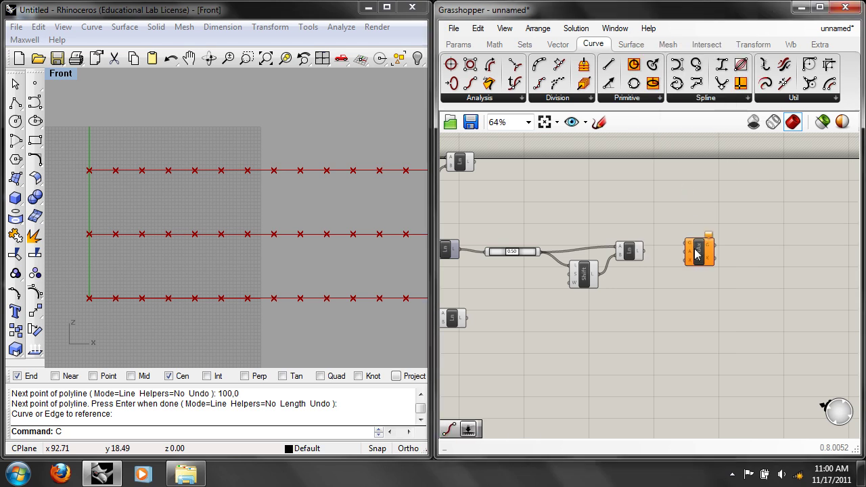
Connect the midpoint Line output to the Rotate Axis geometry input G
scroll(646, 250, up, 4)
click(614, 253)
right_drag(669, 292, 605, 285)
drag(574, 246, 653, 231)
right_drag(646, 270, 692, 267)
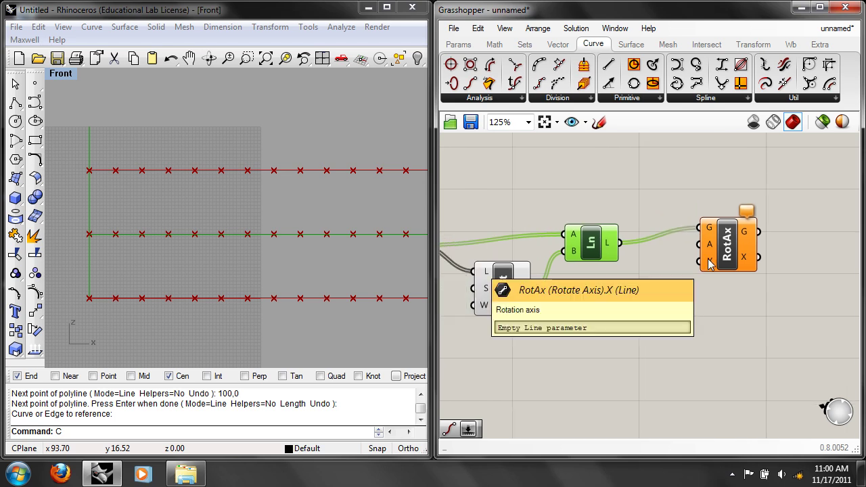
Turn on the preview of the vertical lines from the Line component fed by both Divides
right_drag(518, 330, 638, 325)
scroll(659, 322, down, 2)
right_drag(585, 338, 727, 336)
click(605, 259)
right_click(605, 264)
click(606, 251)
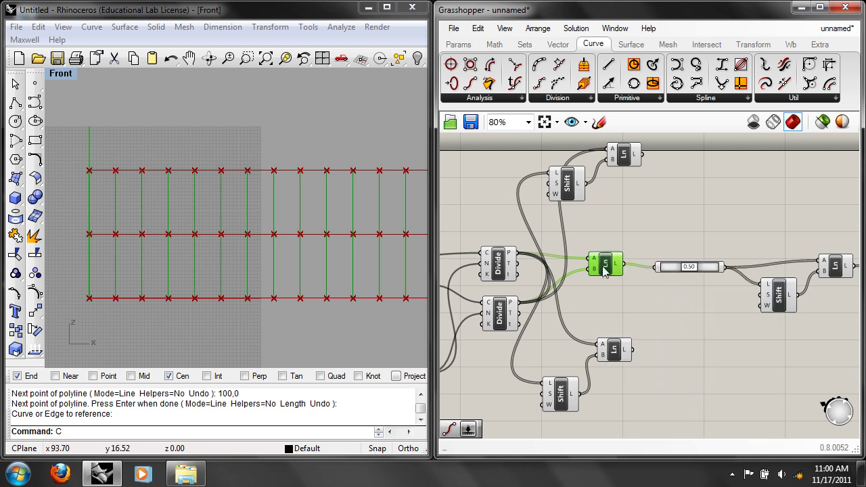
scroll(408, 240, up, 1)
scroll(338, 250, up, 2)
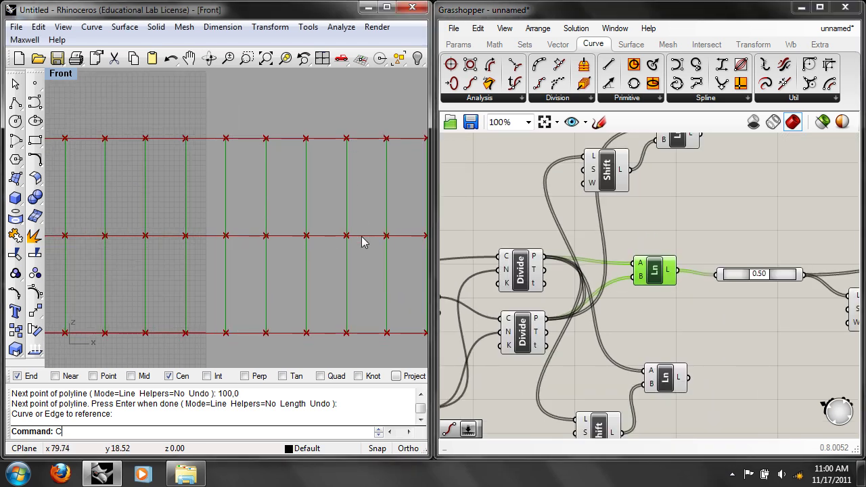
Connect the vertical lines' output to the Rotate Axis axis input X
right_drag(733, 319, 516, 293)
scroll(504, 287, down, 2)
scroll(488, 274, up, 1)
drag(479, 259, 756, 277)
Add a number slider and connect it to the Rotate Axis angle input A
double_click(687, 328)
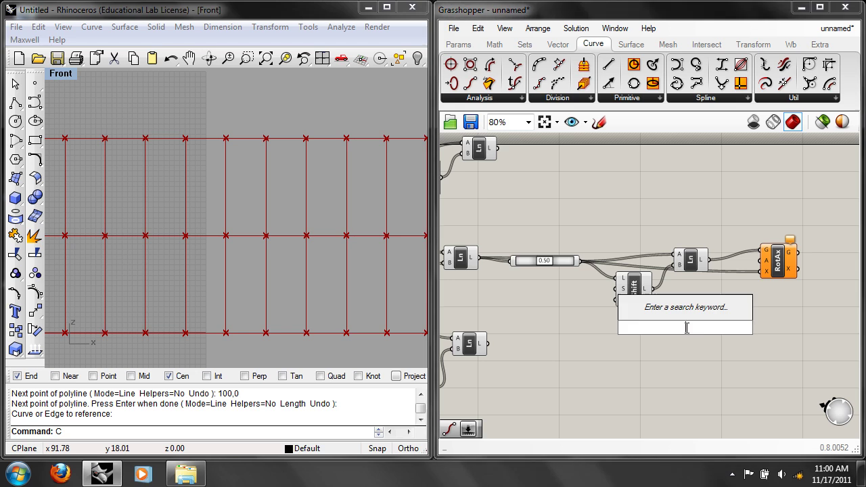
text(num)
click(684, 293)
drag(695, 326, 760, 261)
Switch the Rhino viewport from Front to the Perspective view
right_click(74, 76)
mouse_move(118, 239)
click(260, 350)
scroll(194, 273, up, 2)
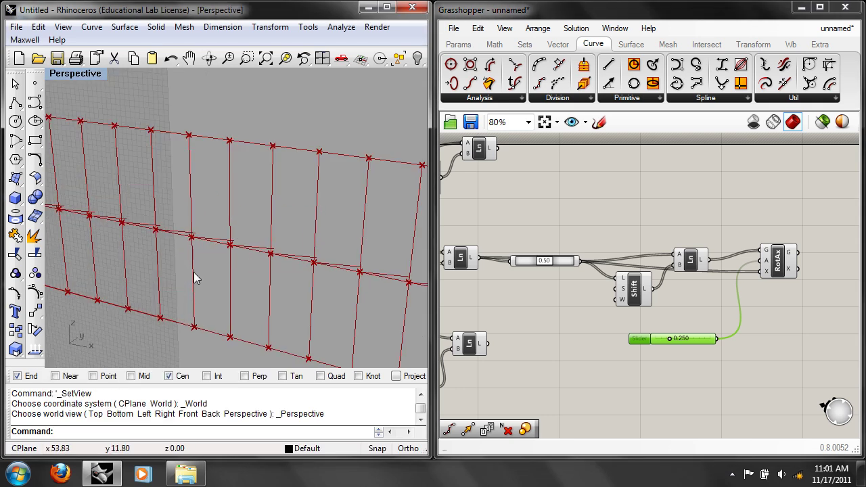
scroll(264, 285, up, 2)
Try rotation angle values of 0.662 and 0.625 on the number slider
drag(669, 339, 691, 338)
shift+right_drag(284, 287, 263, 169)
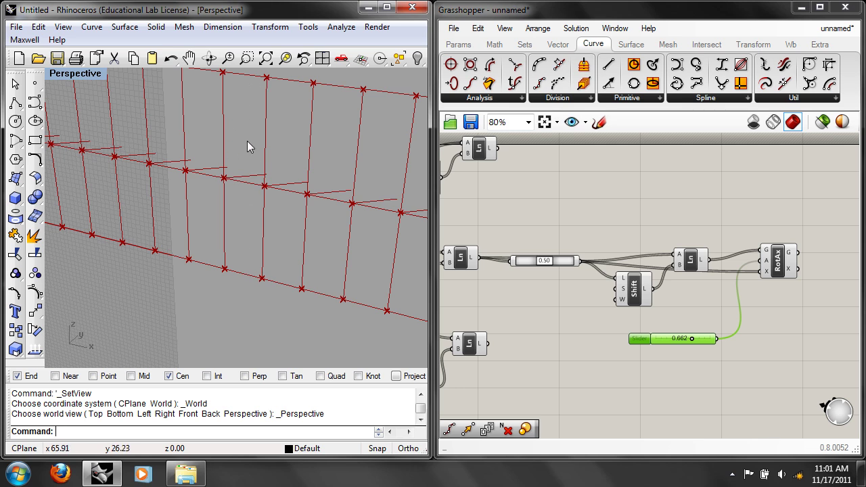
mouse_move(693, 338)
mouse_down()
mouse_move(668, 339)
mouse_move(698, 336)
mouse_move(689, 338)
mouse_up()
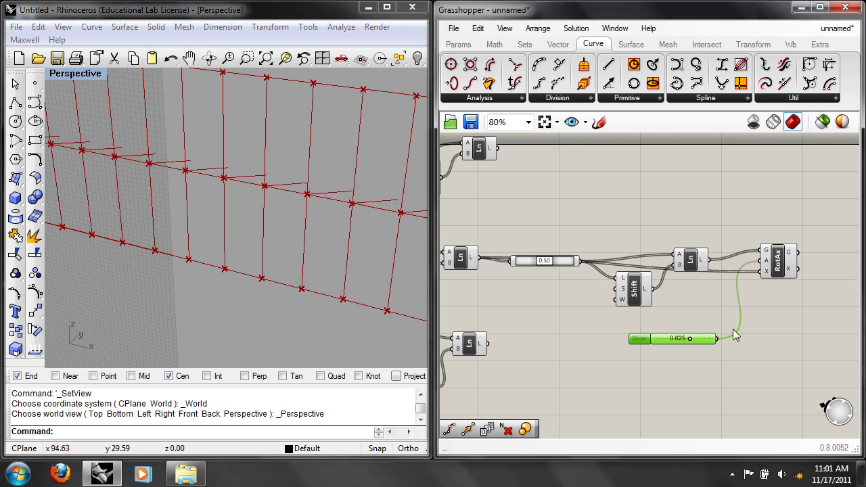
Highlight the rotated lines, midpoint lines and vertical axis lines in turn, and set the angle slider to 0.463
right_drag(772, 279, 752, 292)
drag(756, 279, 761, 290)
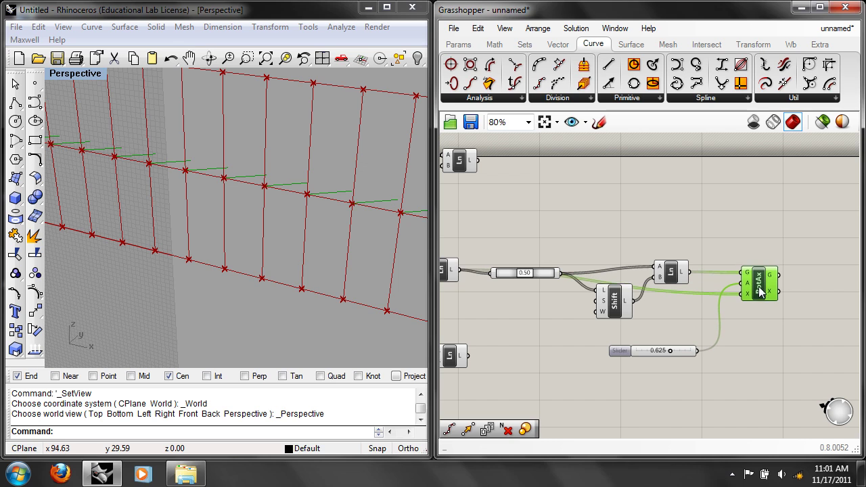
click(673, 272)
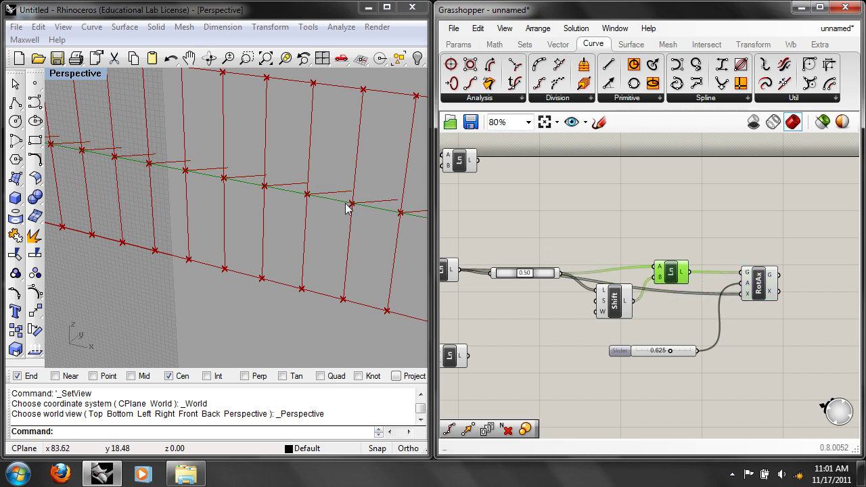
right_drag(442, 270, 487, 268)
click(487, 268)
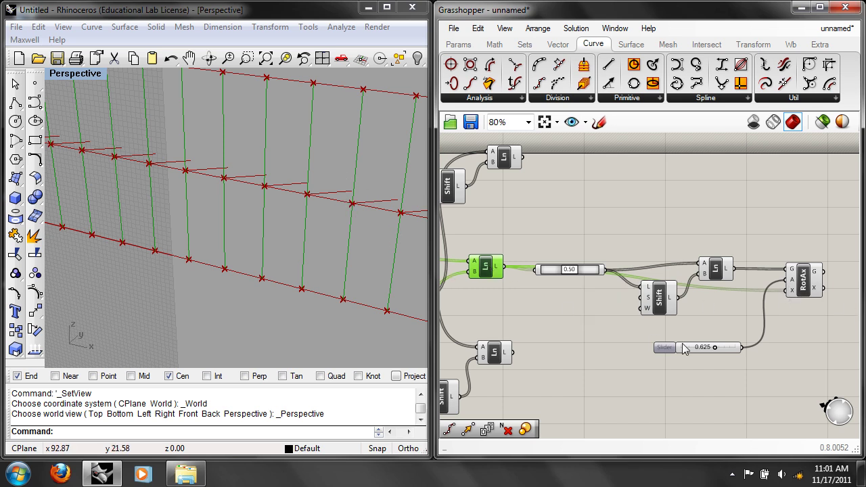
mouse_move(714, 346)
mouse_down()
mouse_move(732, 346)
mouse_move(709, 346)
mouse_up()
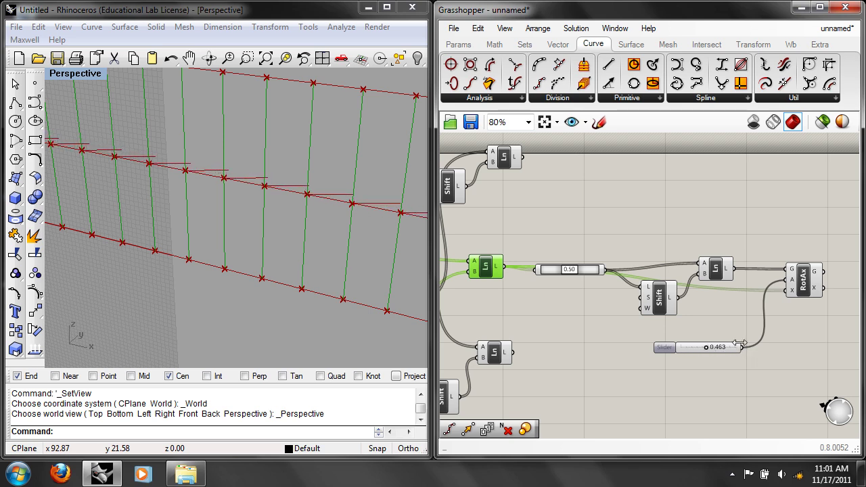
Turn off the preview of the midpoint Line component feeding Rotate Axis and of the vertical axis Line component
right_click(703, 234)
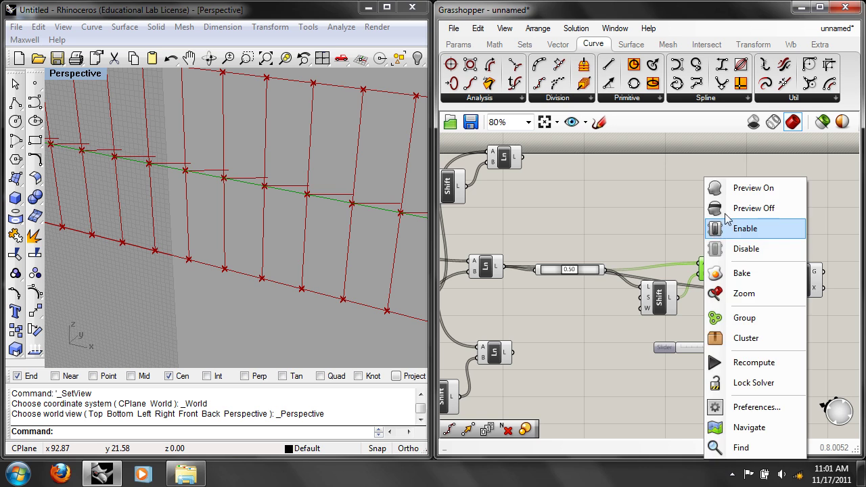
click(742, 210)
right_drag(587, 219, 627, 224)
click(532, 267)
right_click(544, 234)
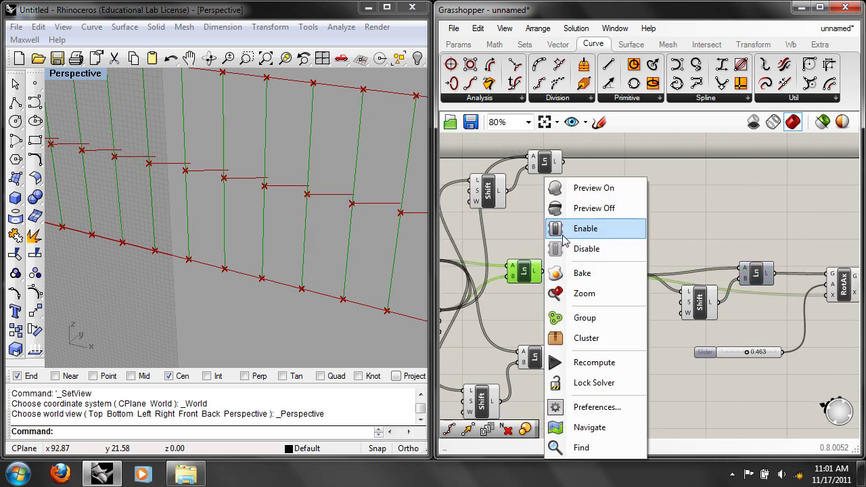
click(577, 210)
scroll(372, 242, up, 2)
scroll(372, 242, down, 5)
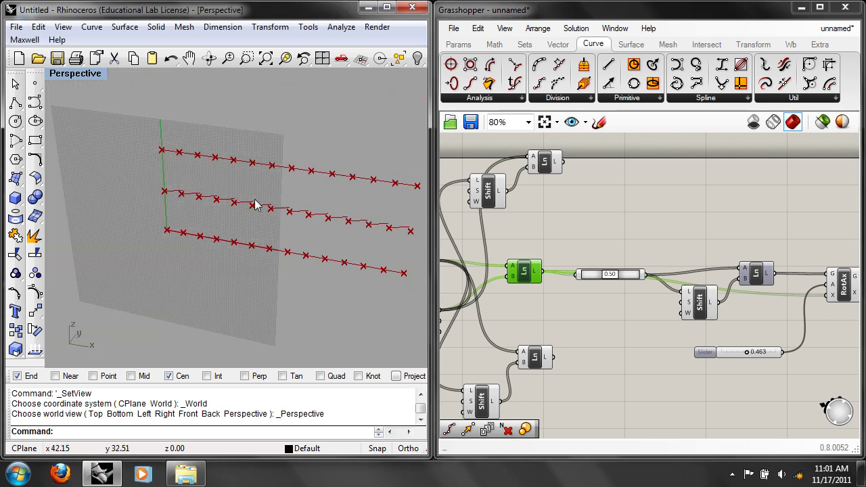
Move the upper and lower Line components across the canvas into a column with the Rotate Axis component
right_drag(747, 301, 653, 298)
right_drag(717, 315, 773, 351)
drag(489, 190, 798, 189)
right_drag(715, 344, 674, 309)
scroll(671, 310, down, 1)
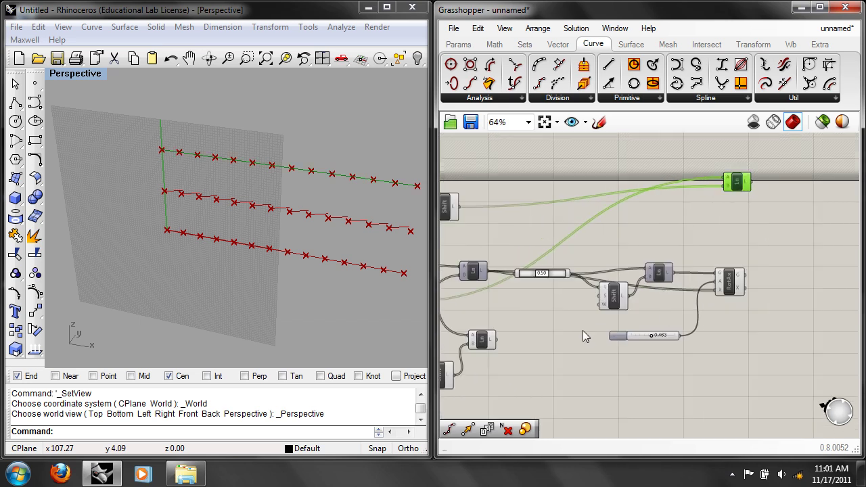
drag(496, 342, 750, 368)
Highlight the upper lines, the rotated midpoint lines and the lower lines in turn
click(742, 184)
click(726, 280)
click(742, 368)
right_drag(795, 302, 689, 305)
click(702, 294)
Add a Loft component beyond Rotate Axis and nudge the upper Line component into place
scroll(702, 294, up, 1)
double_click(723, 277)
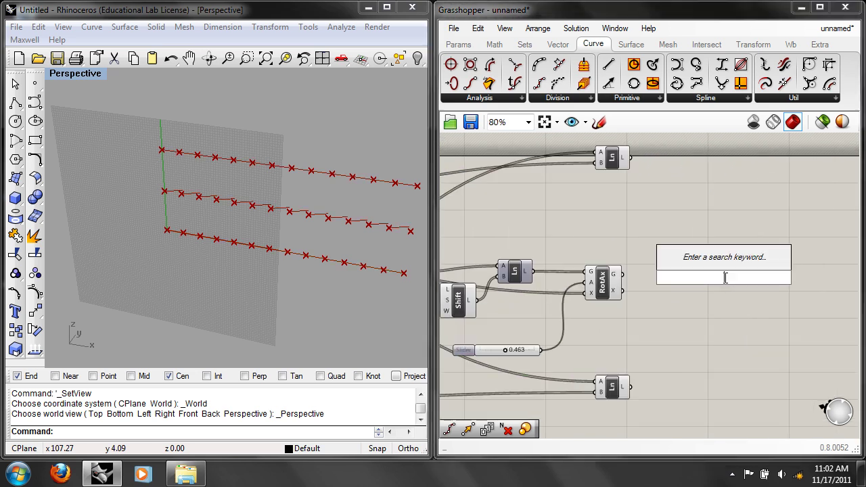
text(lof)
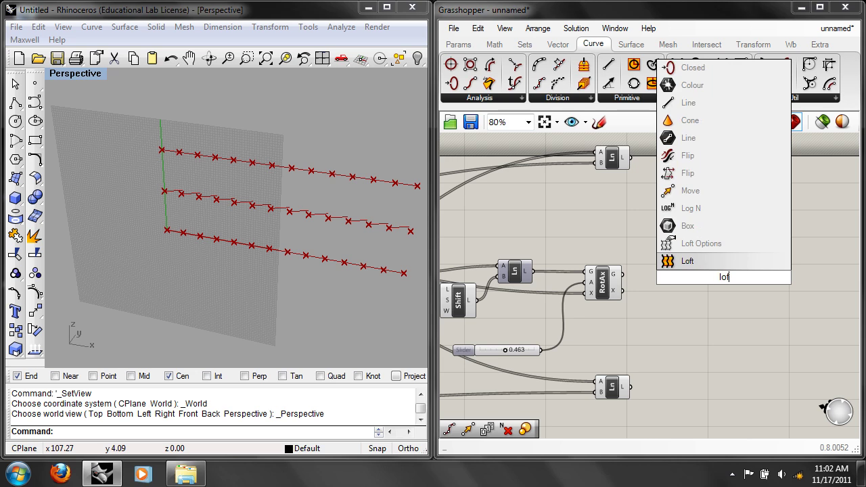
click(685, 262)
drag(616, 161, 601, 176)
click(600, 176)
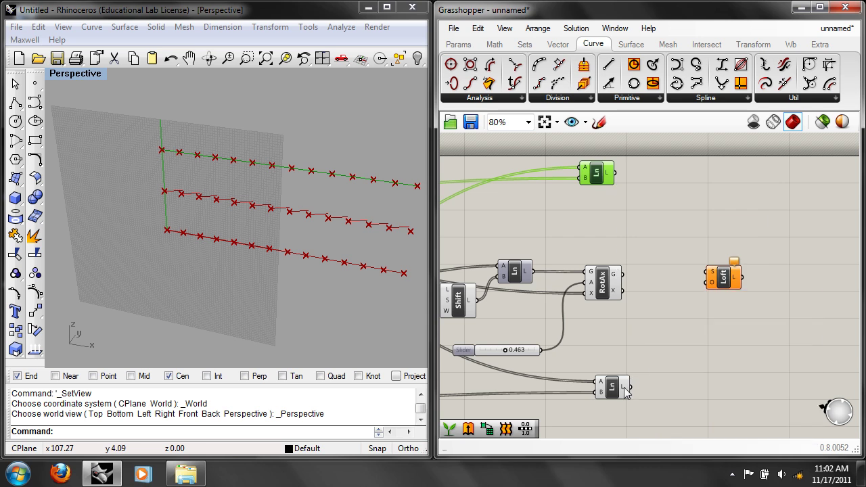
Try to loft directly through the upper, rotated and lower lines by wiring all three outputs into Loft input S
drag(616, 176, 708, 272)
shift+drag(622, 274, 707, 273)
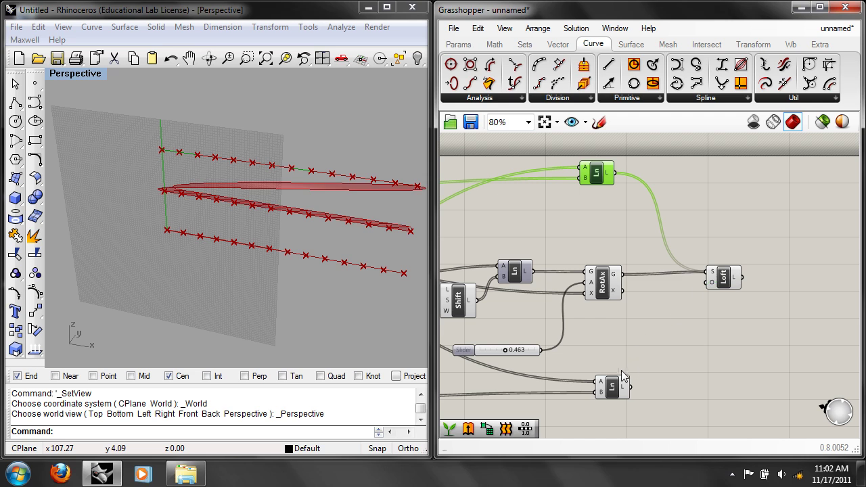
shift+drag(630, 385, 706, 276)
right_drag(359, 257, 333, 253)
scroll(325, 255, up, 5)
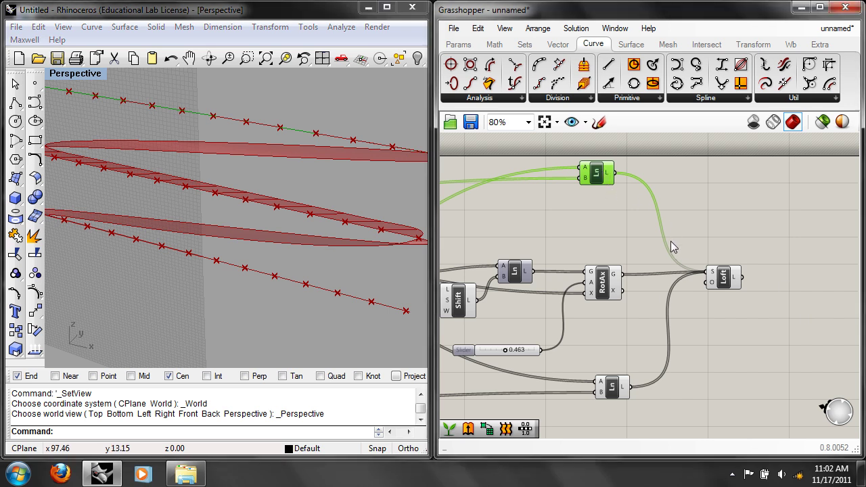
right_drag(330, 250, 305, 266)
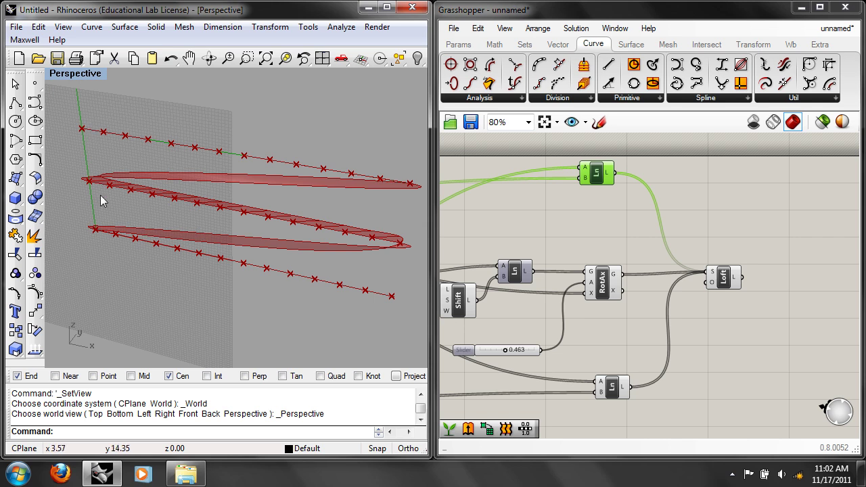
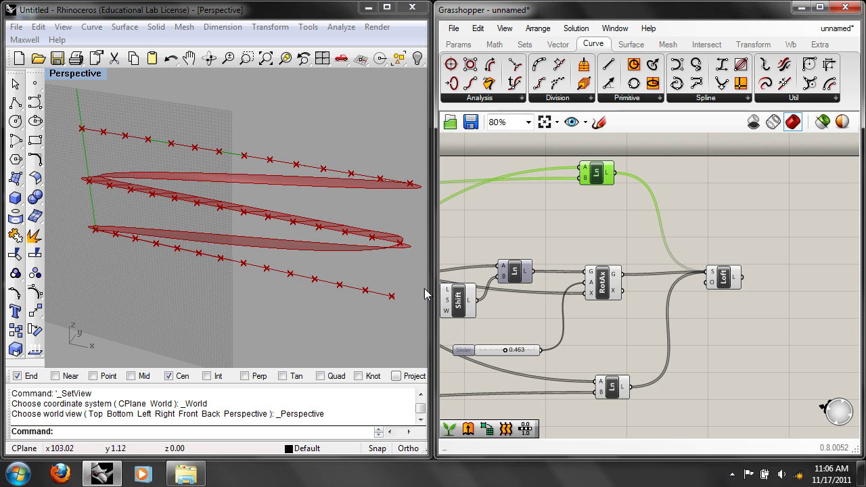
Add three Graft Tree components between the line outputs and Loft, moving Loft farther away to make room
double_click(683, 190)
text(gra)
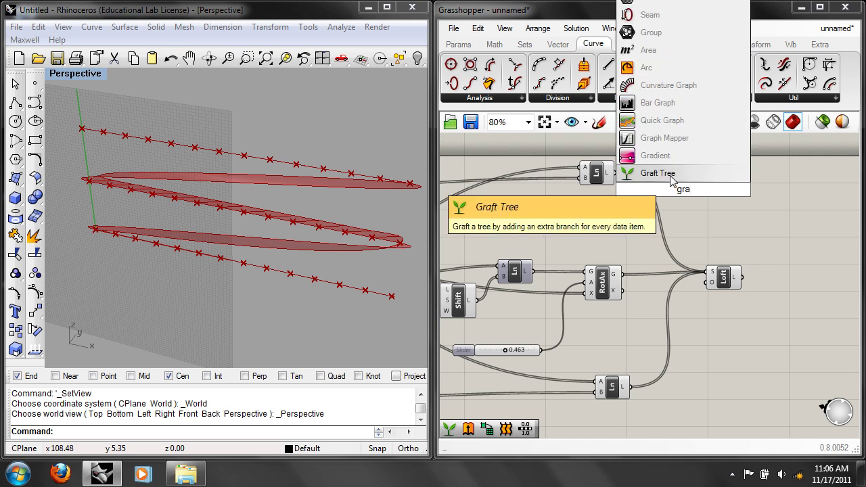
click(671, 177)
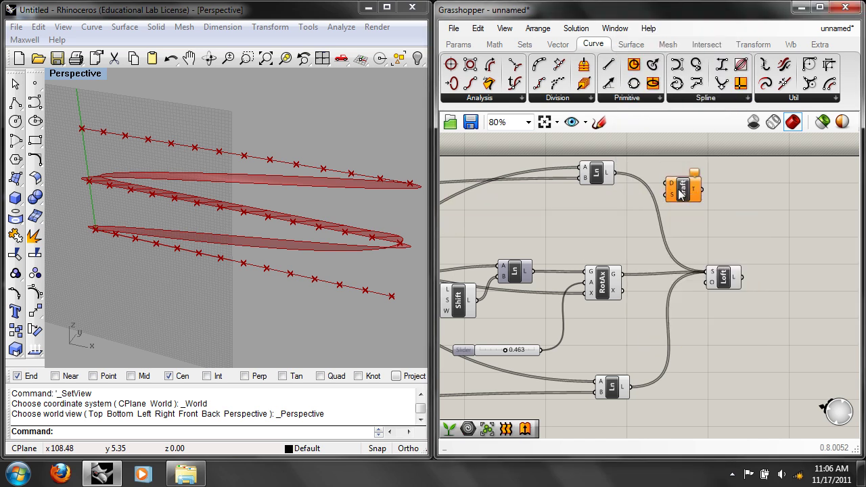
drag(680, 190, 664, 209)
drag(723, 277, 733, 272)
drag(667, 212, 682, 347)
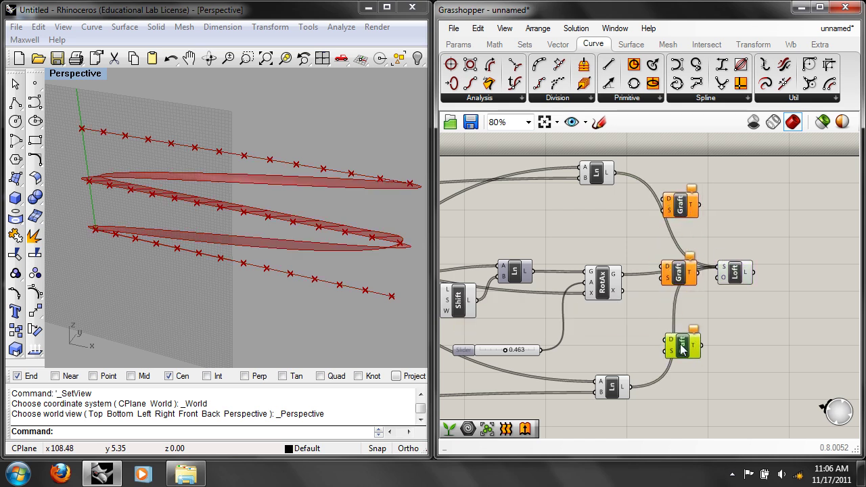
drag(731, 273, 760, 270)
Disconnect everything from Loft input S and wire the upper, rotated and lower lines each into their own Graft input D
right_click(752, 265)
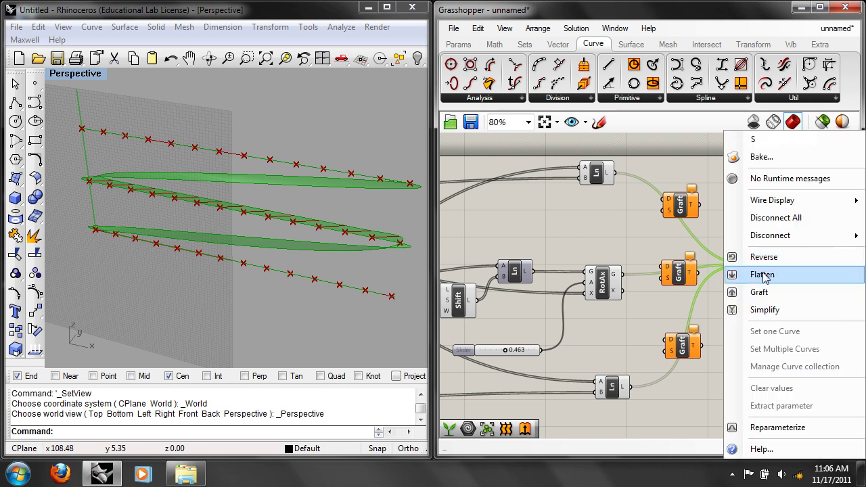
click(768, 218)
drag(606, 175, 664, 199)
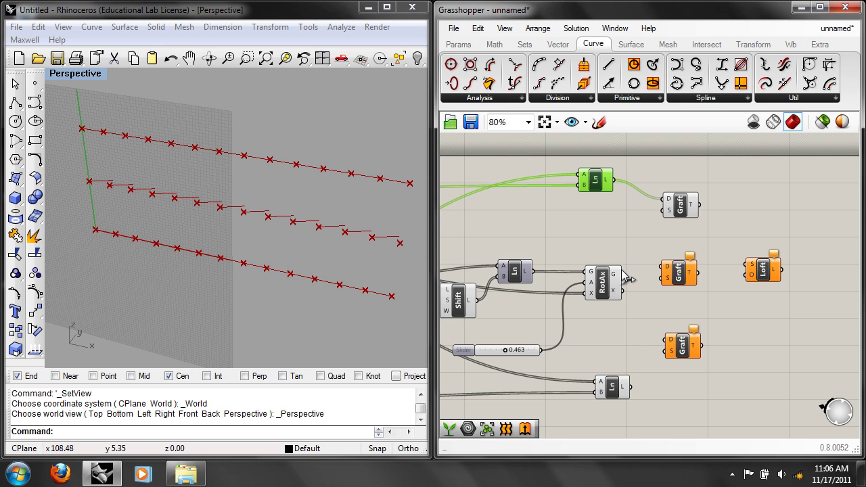
drag(659, 266, 666, 267)
drag(632, 387, 666, 341)
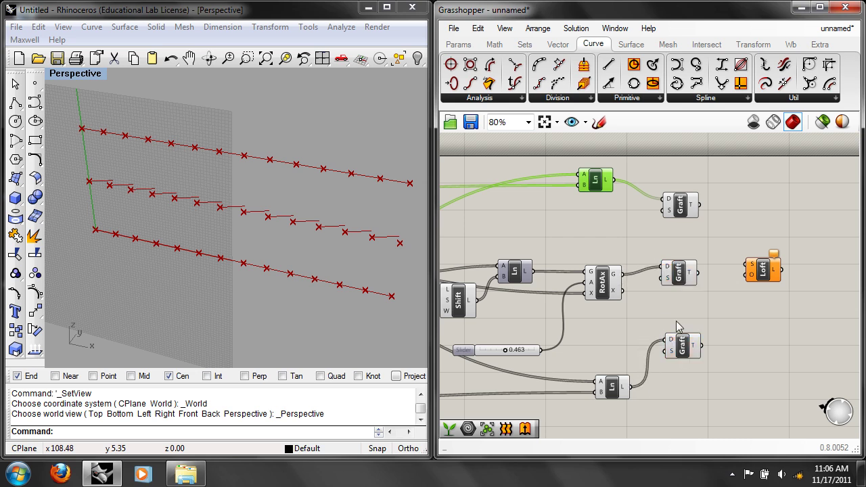
Inspect the data paths of the three Graft outputs and apply Simplify to output T of the upper Graft component
mouse_move(697, 349)
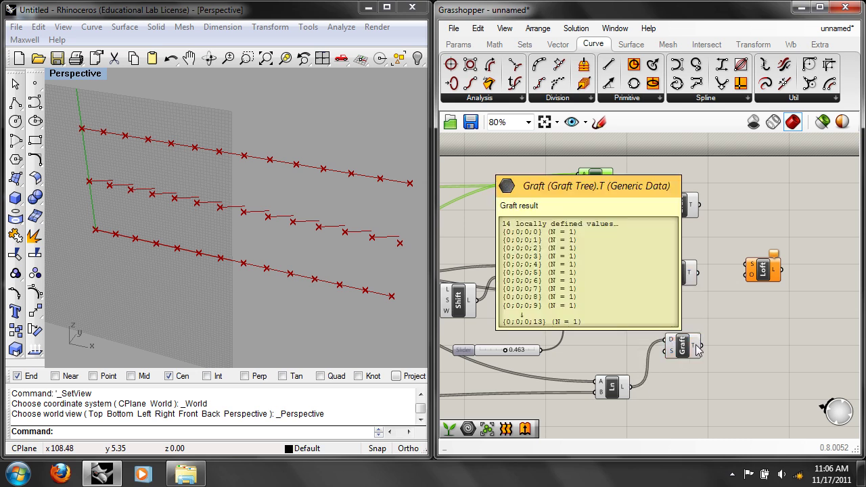
mouse_move(688, 278)
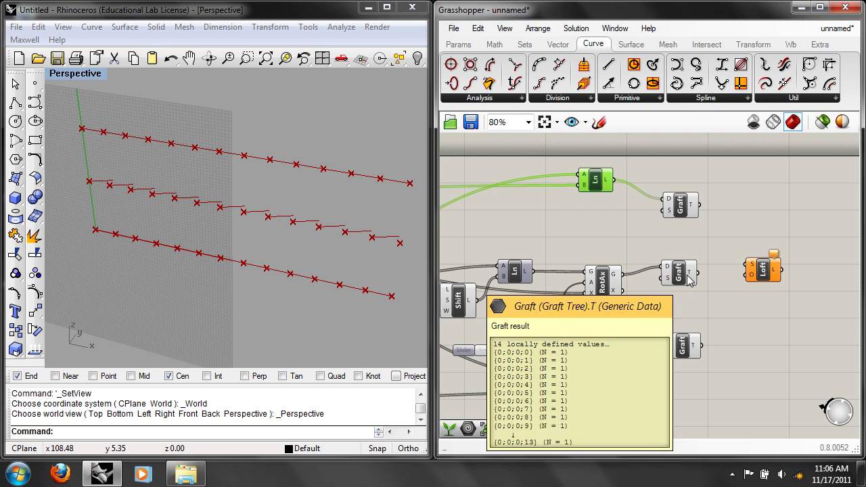
mouse_move(695, 207)
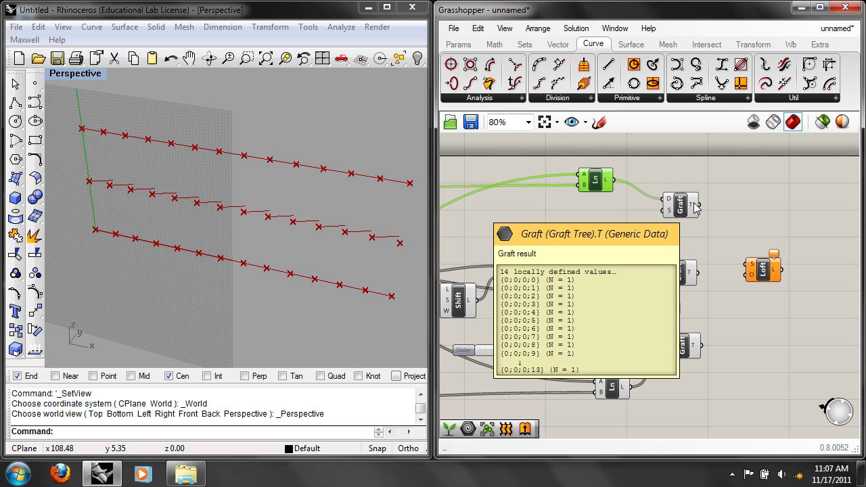
right_click(695, 207)
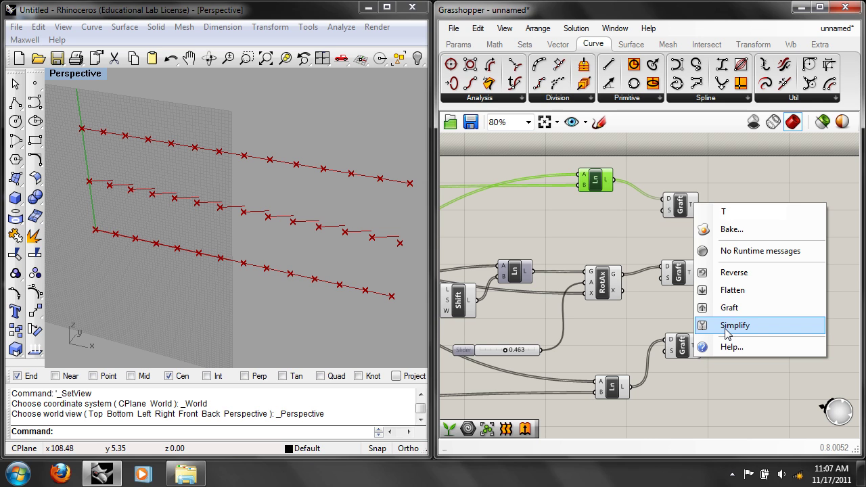
click(708, 198)
right_click(695, 207)
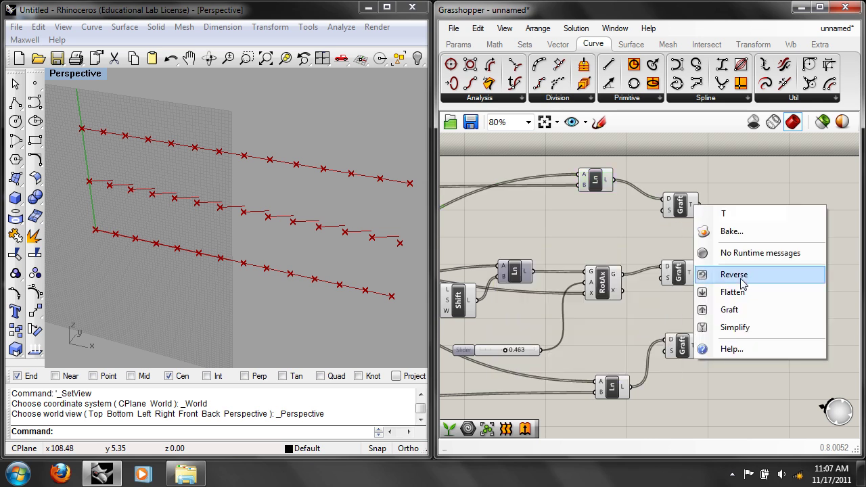
click(748, 332)
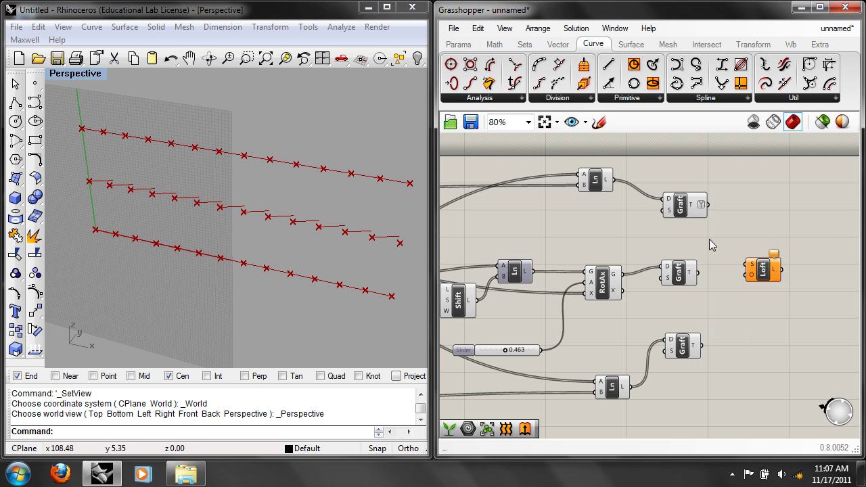
mouse_move(693, 207)
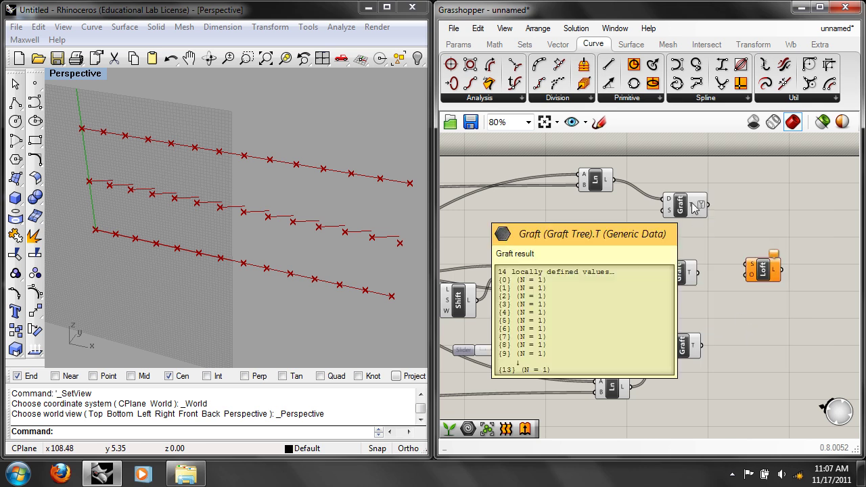
Apply Simplify to output T of the middle and lower Graft components
right_click(694, 276)
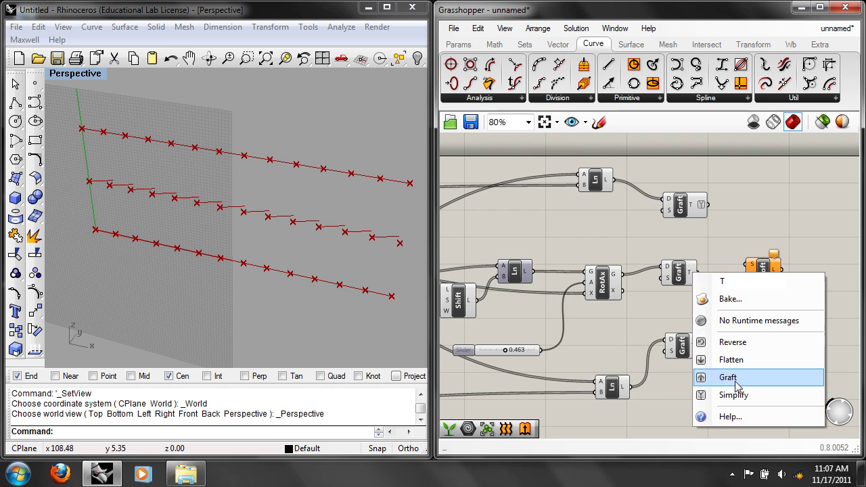
click(639, 289)
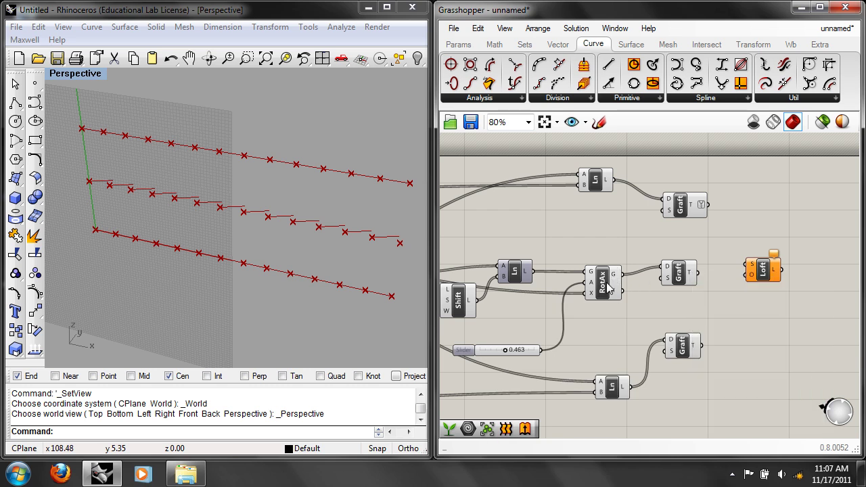
click(604, 287)
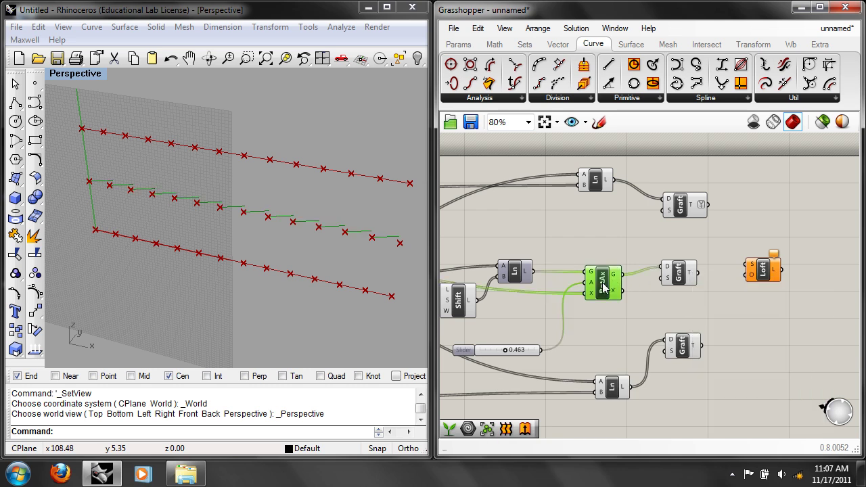
click(689, 276)
right_click(691, 277)
click(719, 379)
right_click(695, 349)
click(739, 427)
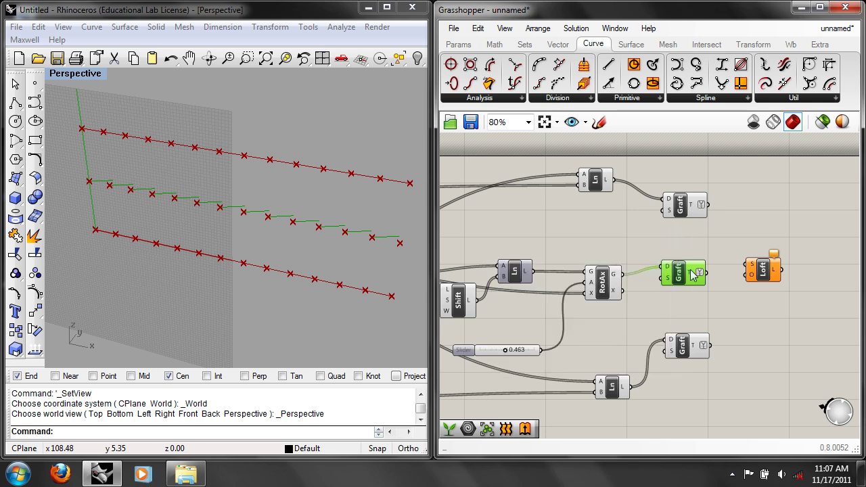
mouse_move(700, 347)
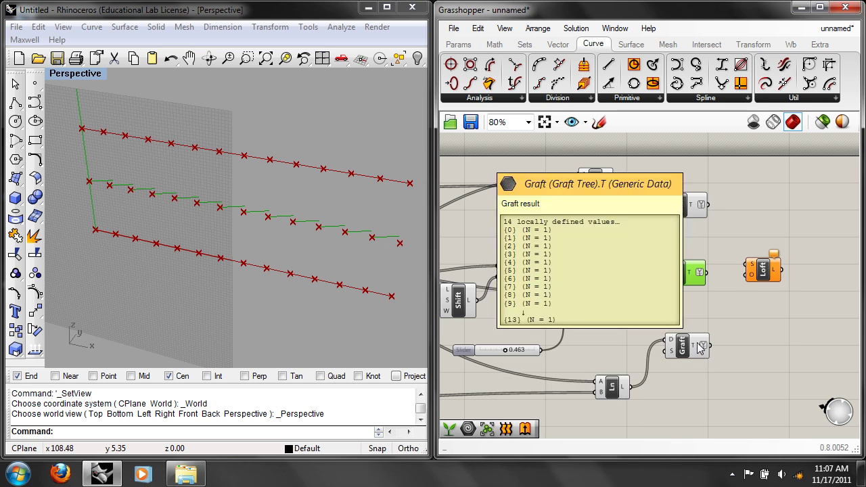
Move Loft slightly away and connect the upper, middle and lower Graft outputs to its input S
drag(765, 269, 776, 269)
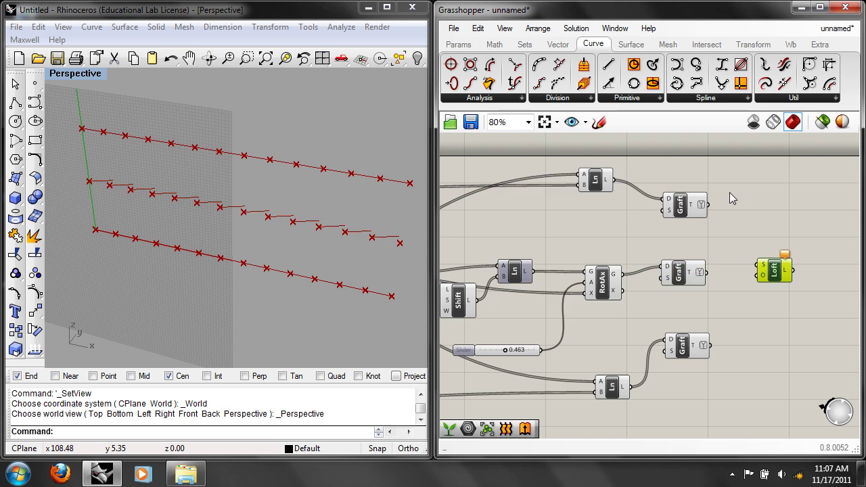
drag(707, 204, 757, 269)
shift+drag(710, 345, 758, 265)
Try a rotation angle of 0.851 on the loft from several viewing angles, and set the slider to 0.676
right_drag(347, 219, 389, 240)
right_drag(635, 313, 681, 290)
mouse_move(555, 323)
mouse_down()
mouse_move(580, 320)
mouse_move(554, 324)
mouse_move(571, 322)
mouse_up()
right_drag(352, 262, 328, 245)
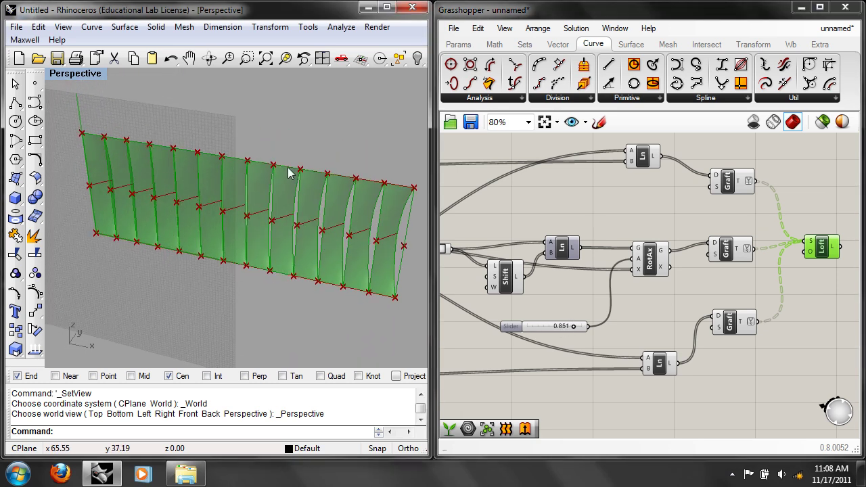
right_drag(282, 280, 344, 267)
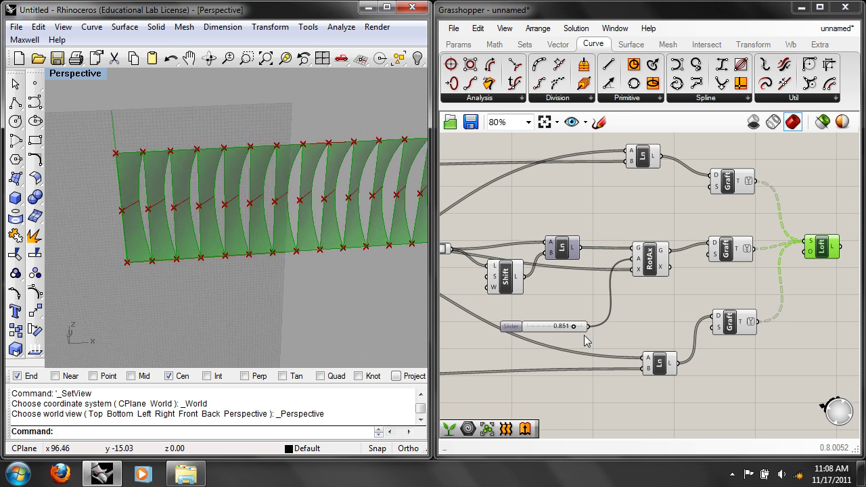
mouse_move(573, 327)
mouse_down()
mouse_move(586, 322)
mouse_move(550, 327)
mouse_move(564, 326)
mouse_up()
Disconnect all wires from Loft input S and reconnect the Graft outputs in the order upper, lower, middle
right_drag(615, 302, 593, 301)
right_click(788, 241)
click(793, 220)
drag(734, 181, 784, 241)
shift+drag(736, 320, 782, 247)
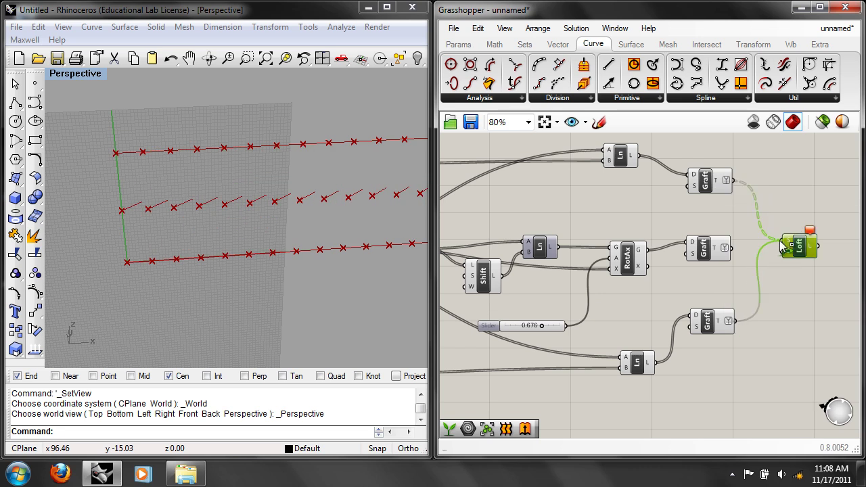
shift+drag(726, 248, 782, 247)
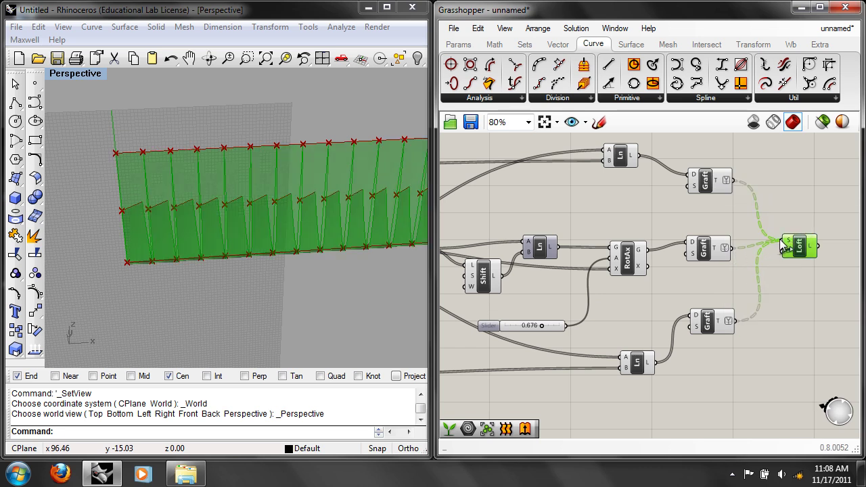
right_drag(338, 203, 291, 206)
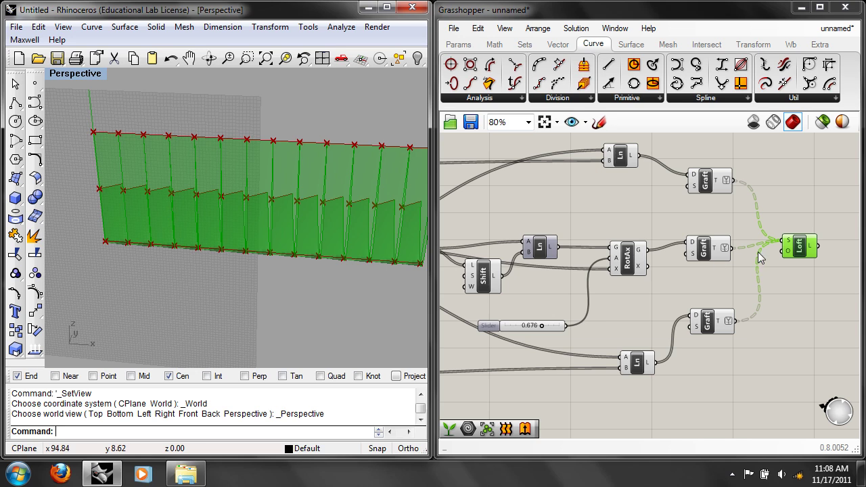
Disconnect all wires from Loft input S and reconnect the Graft outputs in the order lower, middle, upper
right_click(788, 242)
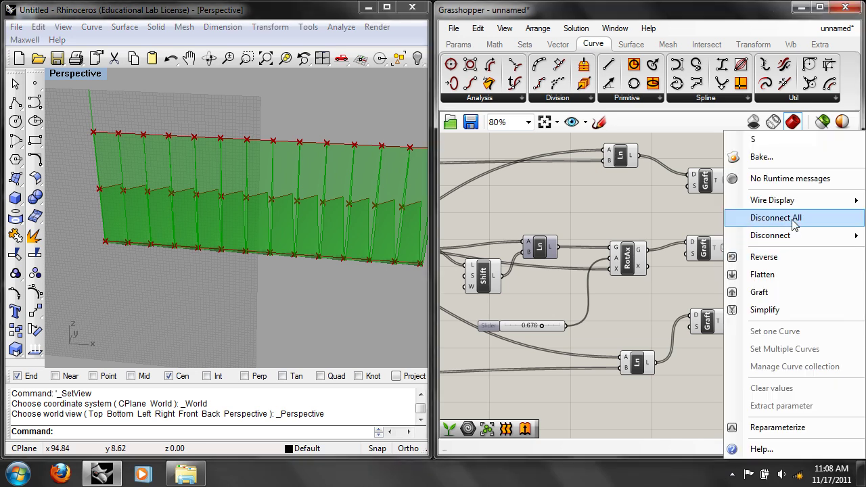
click(740, 219)
drag(735, 321, 784, 242)
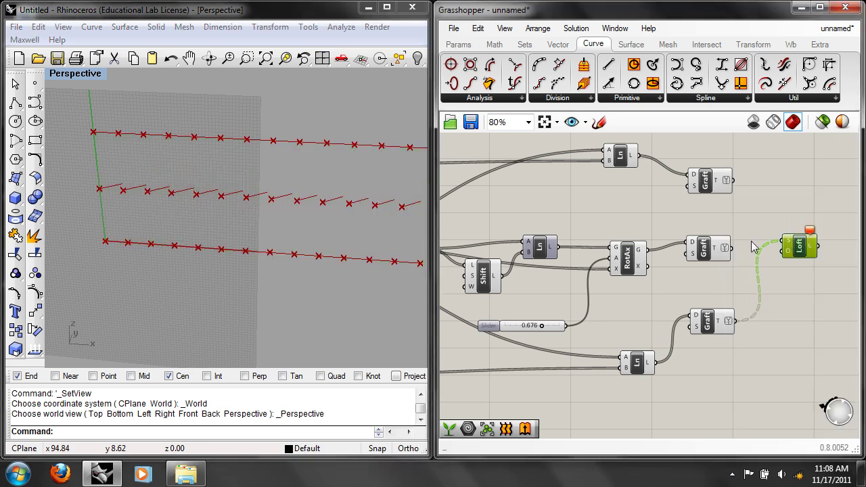
shift+drag(730, 247, 786, 242)
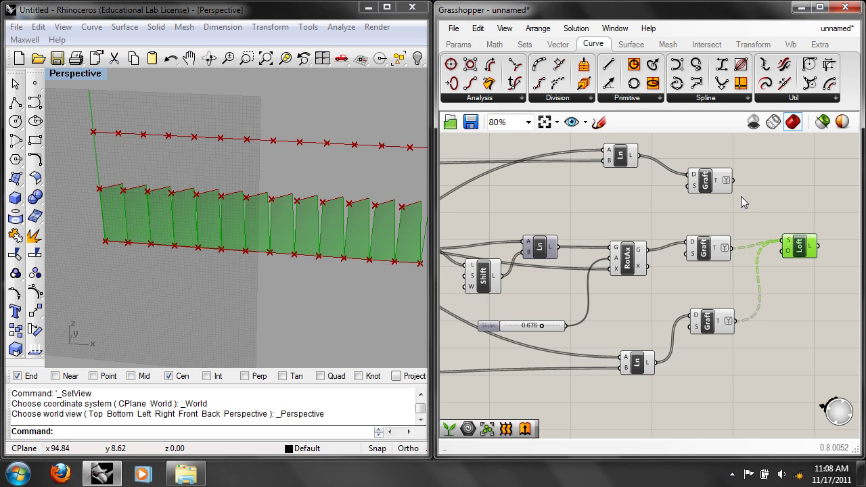
shift+drag(754, 200, 778, 244)
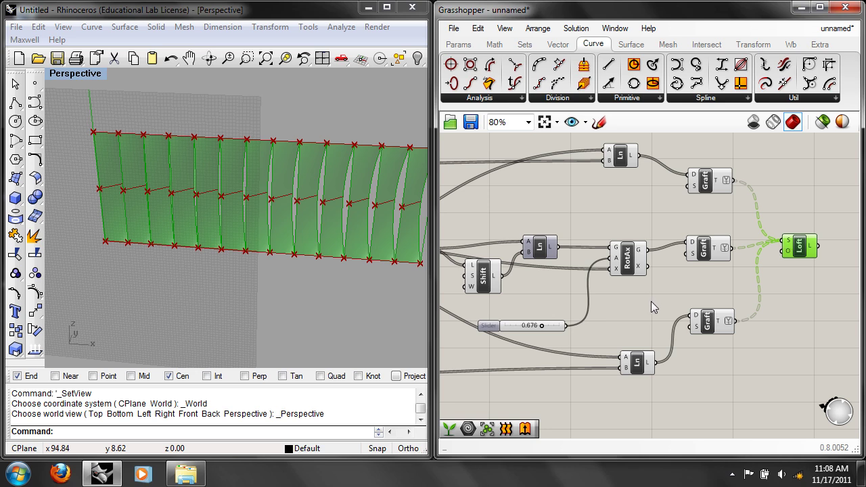
Examine the three Graft components and the loft they feed, orbiting the model to check the panel curvature
click(710, 190)
click(705, 252)
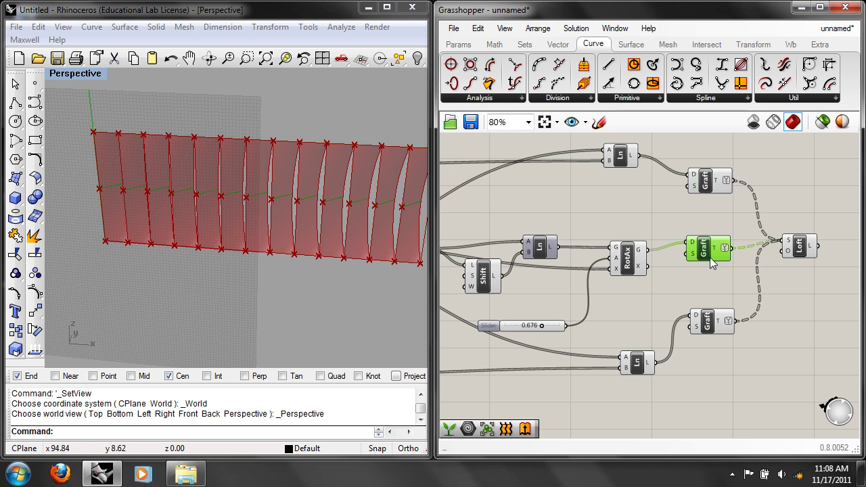
click(704, 322)
right_click(703, 323)
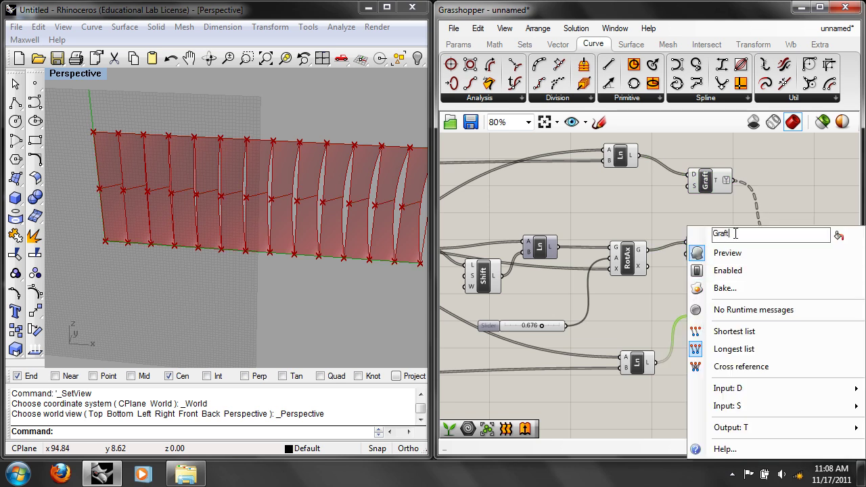
click(744, 215)
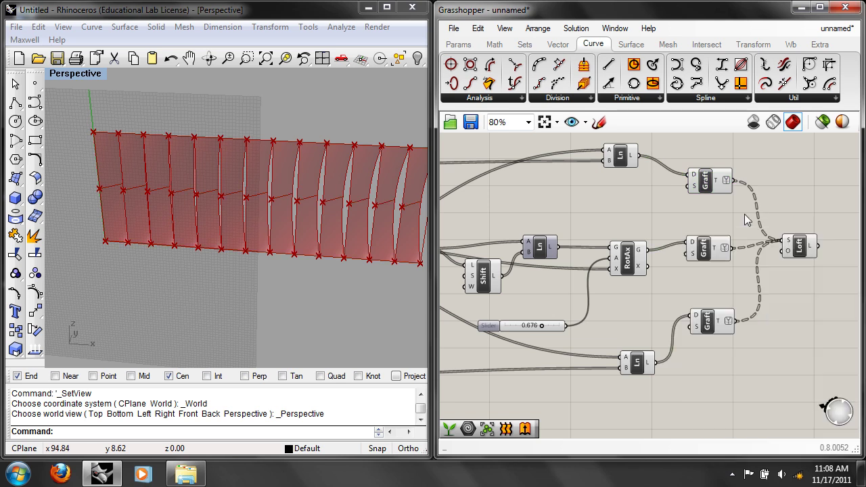
click(803, 243)
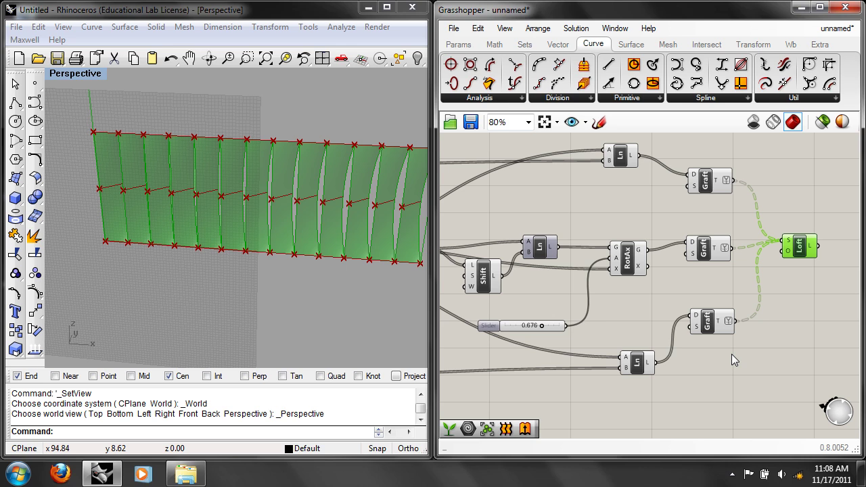
mouse_move(335, 252)
right_down()
mouse_move(315, 234)
mouse_move(329, 264)
right_up()
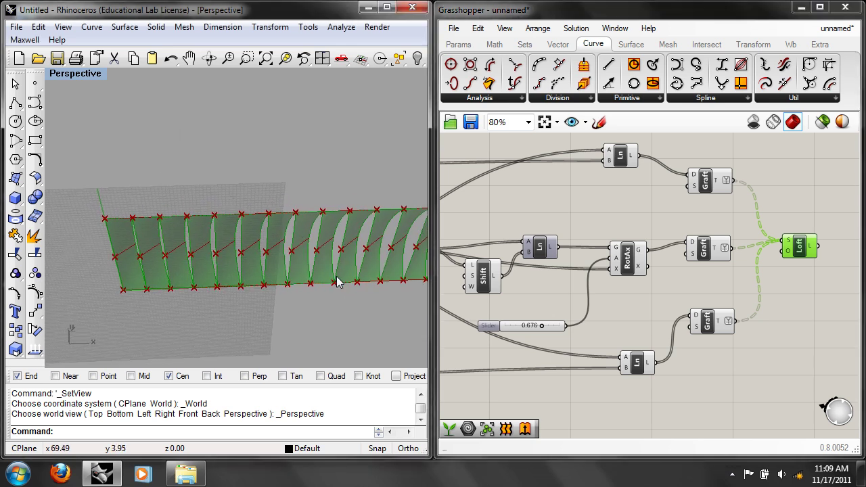
Switch the Rhino viewport to the Top view and frame the row of rotated panels
right_drag(487, 332, 567, 270)
scroll(567, 269, down, 3)
right_drag(451, 332, 665, 295)
scroll(541, 333, up, 1)
right_drag(540, 333, 506, 328)
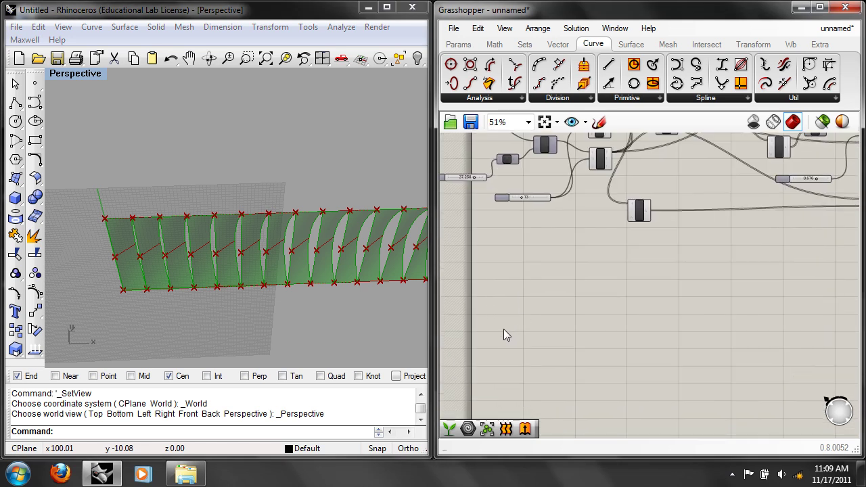
text(top)
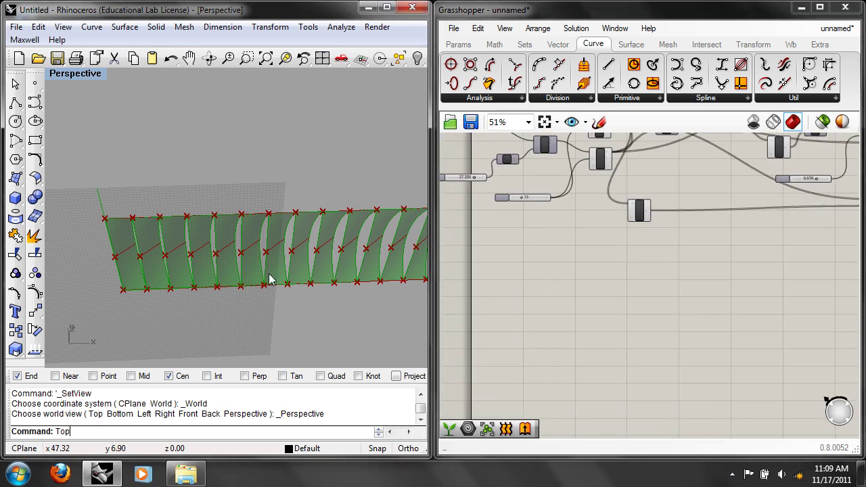
key(Return)
scroll(267, 272, down, 8)
scroll(273, 277, up, 6)
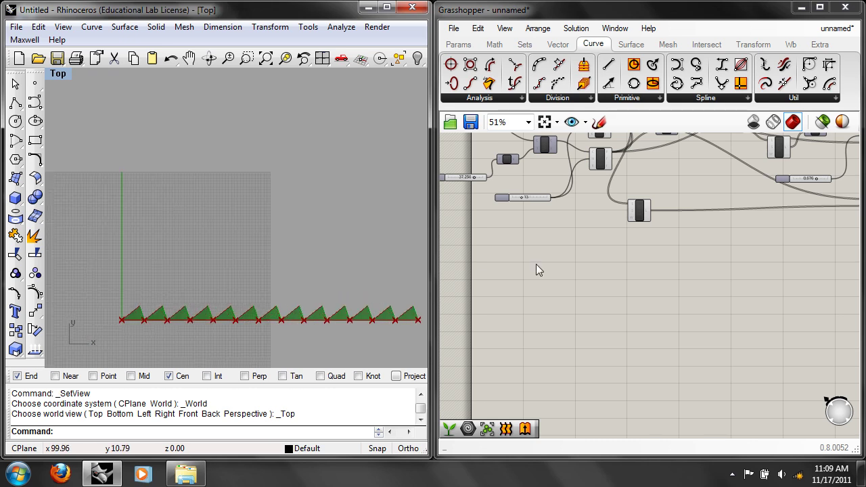
Set the slider for the panel rotation angle to 0.164
right_drag(680, 197, 645, 237)
scroll(779, 232, up, 4)
drag(784, 212, 741, 212)
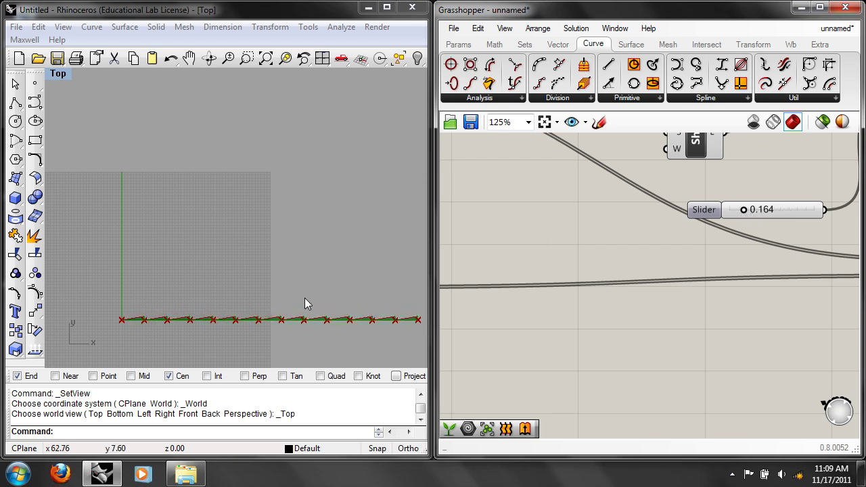
Add an Arc component on the empty canvas below the existing definition and check its angle domain input
right_drag(317, 303, 286, 216)
scroll(257, 236, down, 6)
scroll(538, 269, down, 5)
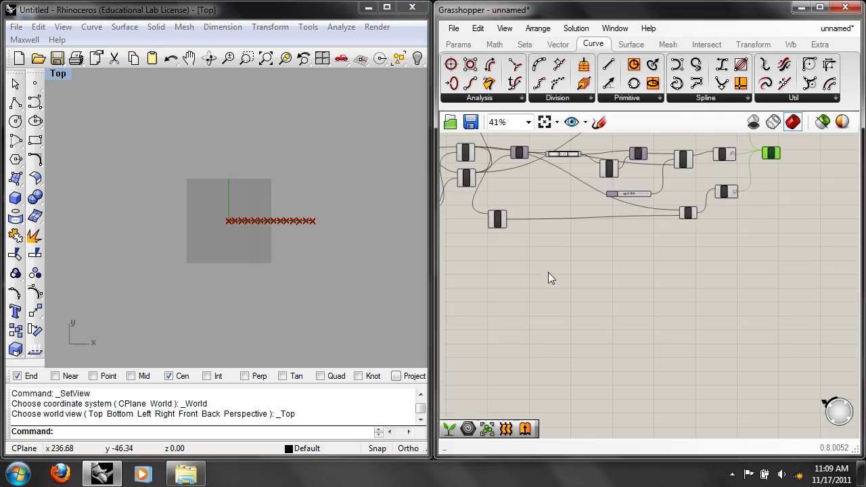
scroll(531, 263, up, 2)
double_click(575, 299)
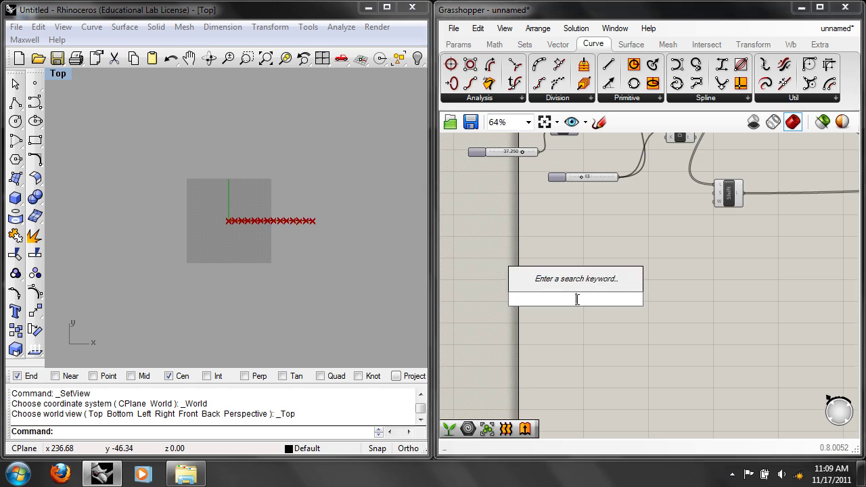
text(ar)
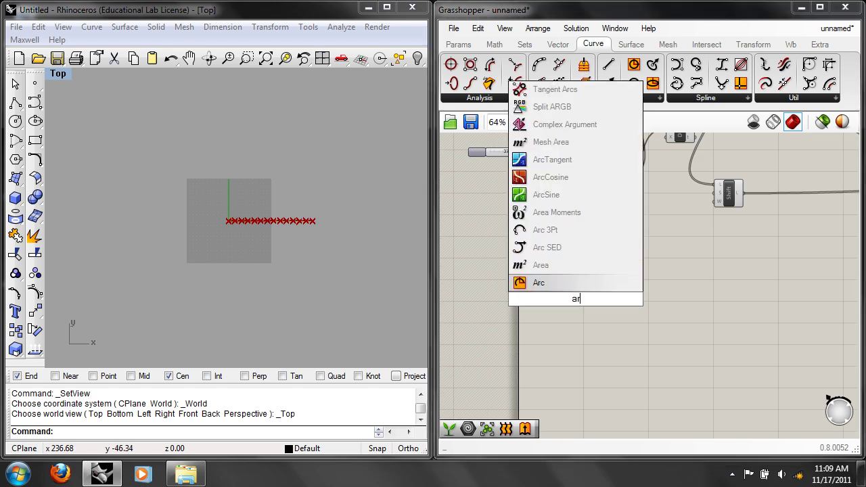
click(550, 289)
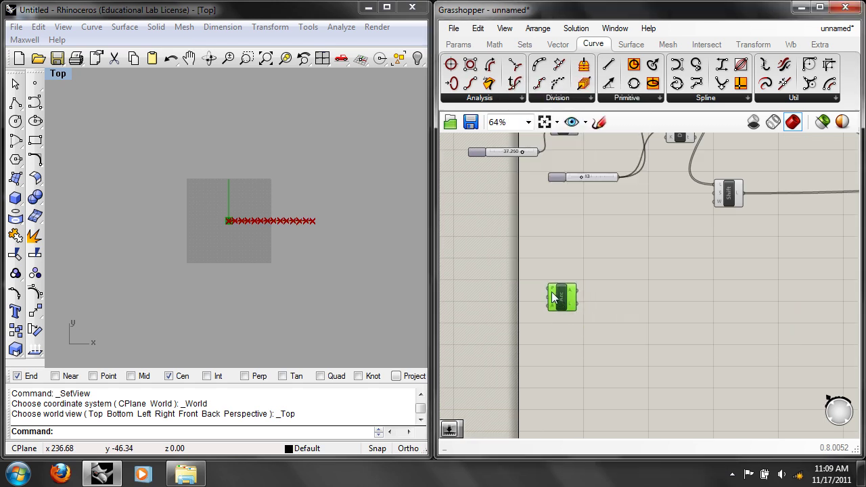
scroll(556, 291, up, 3)
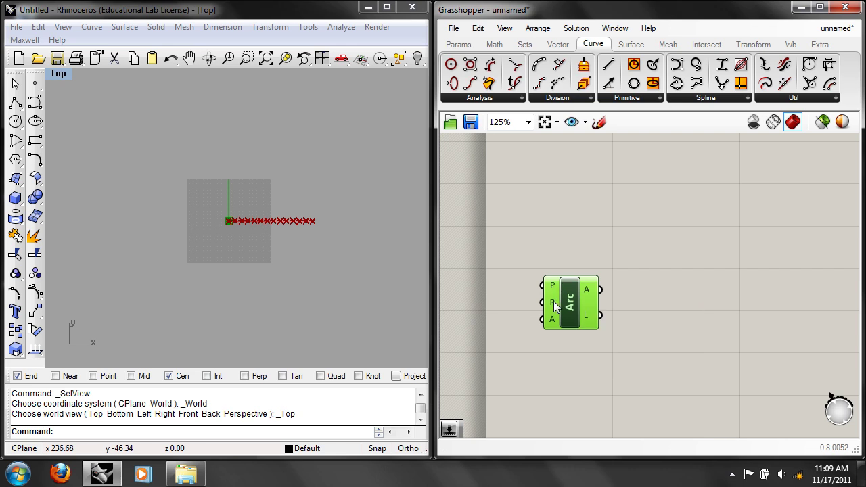
mouse_move(551, 323)
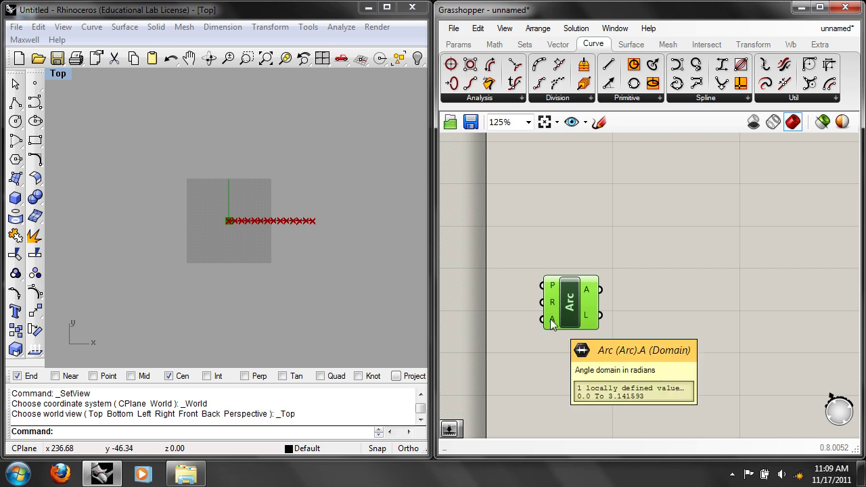
right_drag(528, 324, 625, 310)
drag(656, 282, 668, 272)
Add a number slider below the Arc component and set its maximum to 500
scroll(635, 330, down, 1)
right_drag(620, 326, 572, 316)
scroll(572, 316, down, 2)
scroll(572, 322, down, 1)
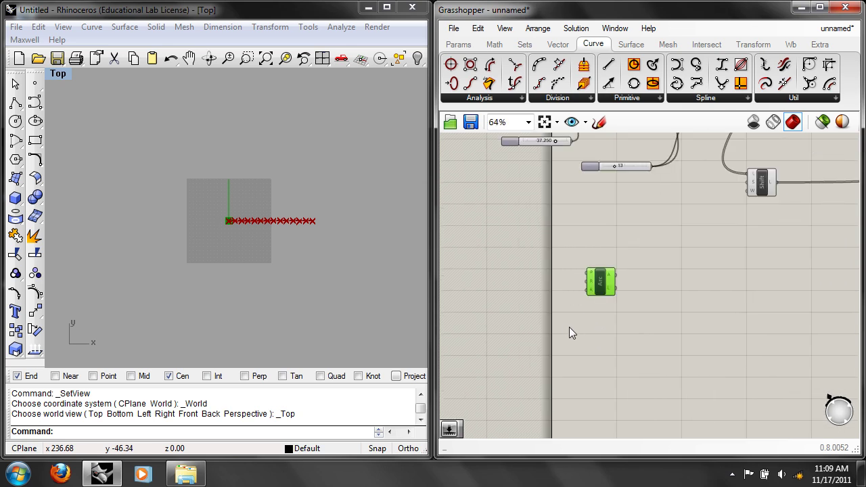
double_click(566, 331)
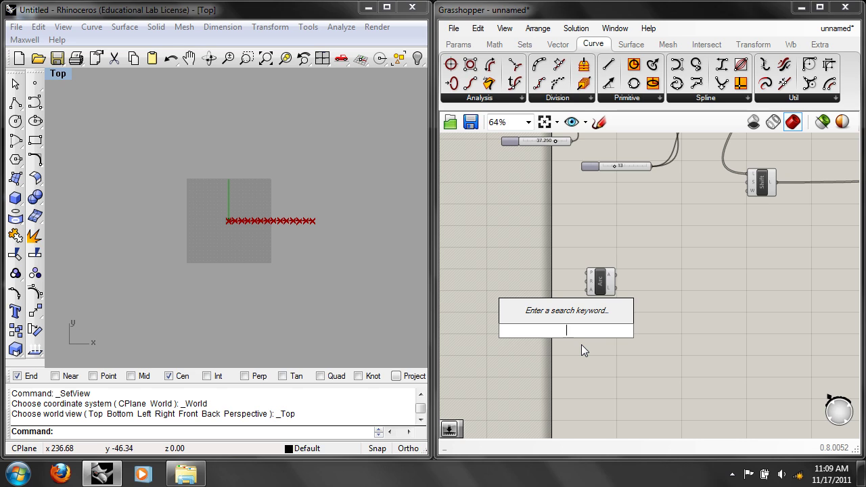
text(num)
click(578, 298)
click(583, 332)
right_click(583, 334)
click(618, 366)
double_click(625, 351)
text(500)
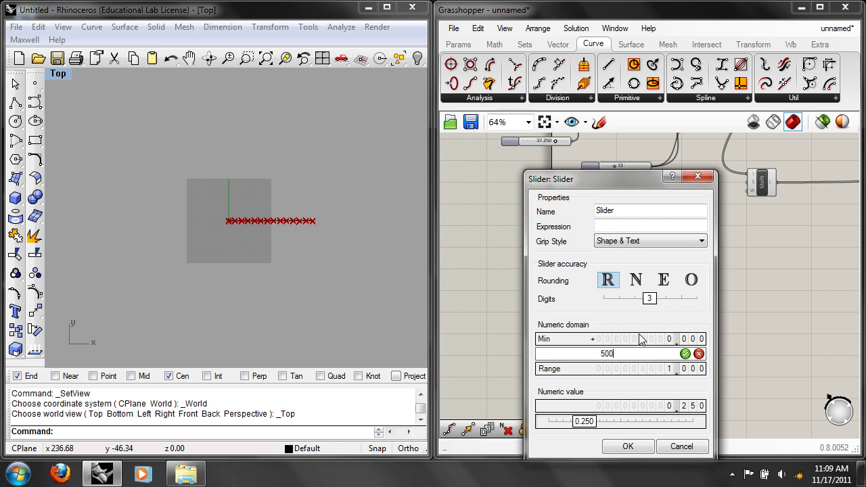
click(629, 447)
Move Arc away from the new slider, connect the slider to radius input R and set it to 194
scroll(584, 323, up, 1)
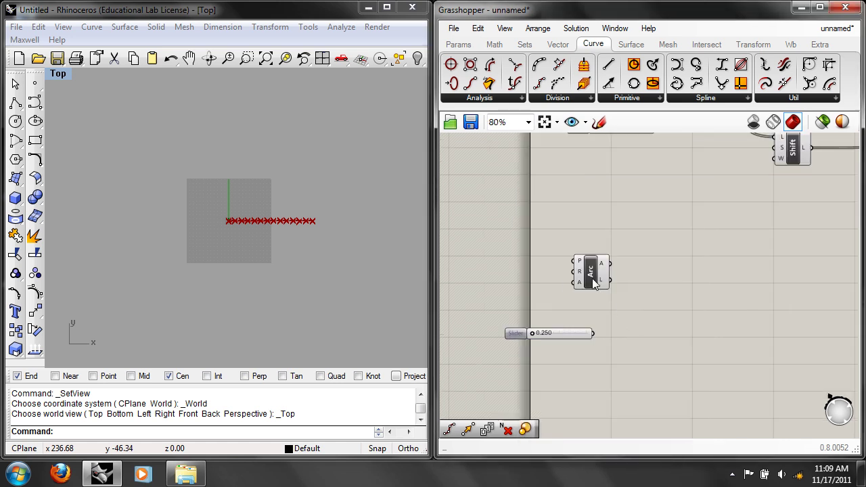
drag(585, 270, 642, 287)
drag(594, 333, 634, 290)
drag(534, 334, 555, 336)
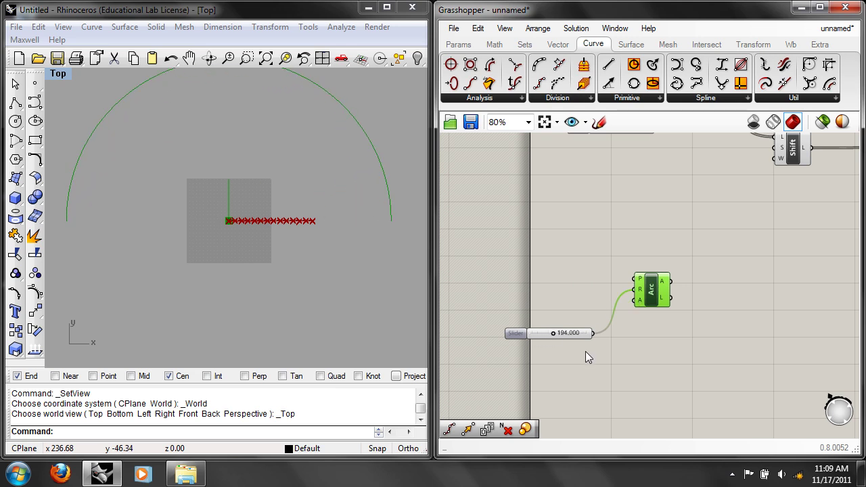
scroll(316, 264, down, 3)
right_drag(322, 267, 291, 265)
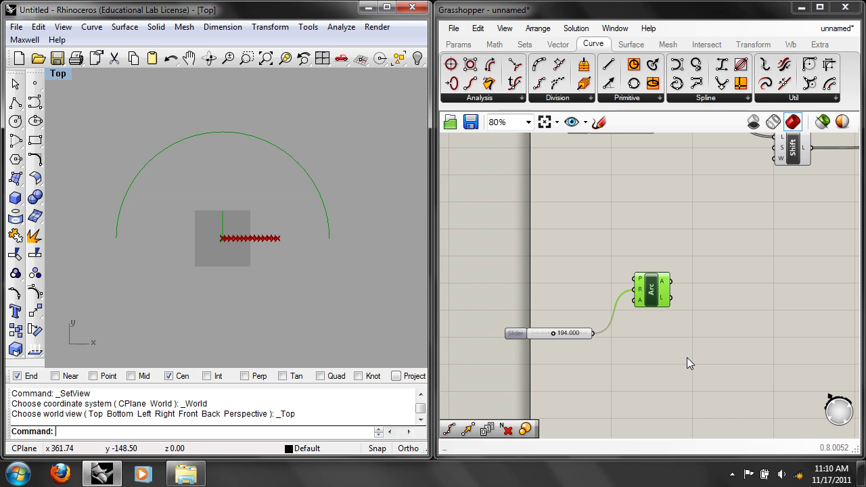
Add a Rotate component beside Arc and connect Arc output A to Rotate's geometry input G
right_drag(694, 347, 650, 327)
scroll(640, 316, up, 2)
right_drag(670, 277, 673, 320)
click(673, 320)
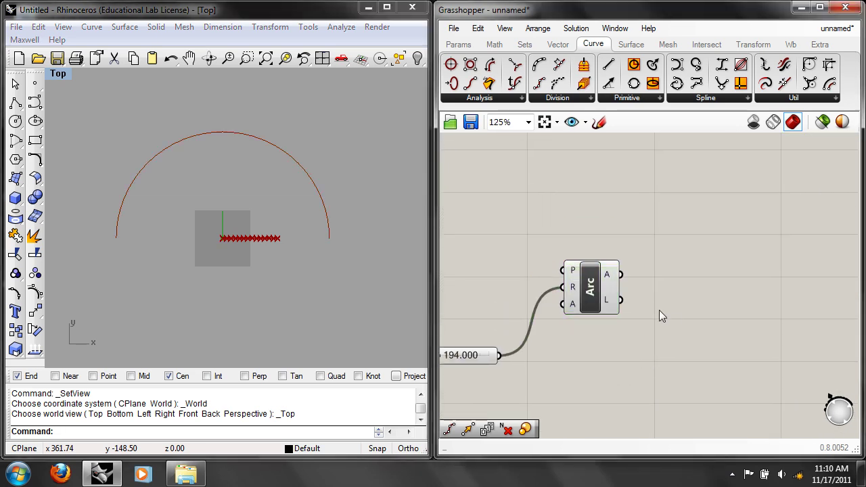
double_click(682, 301)
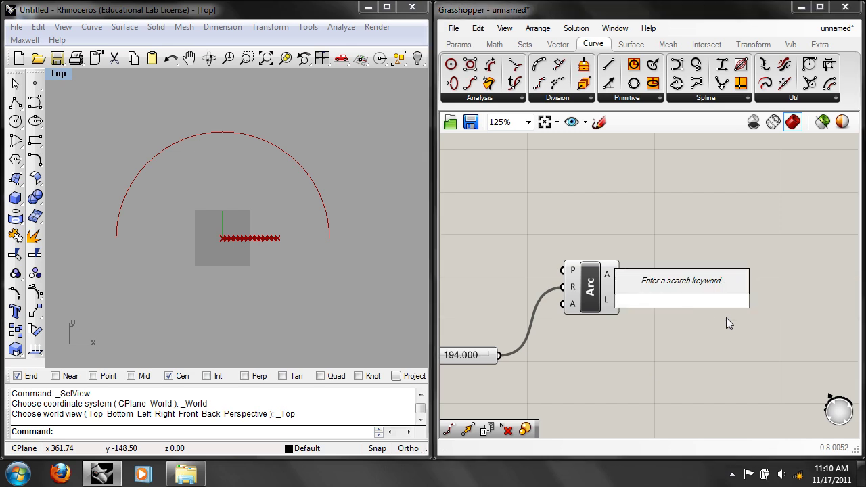
text(ro)
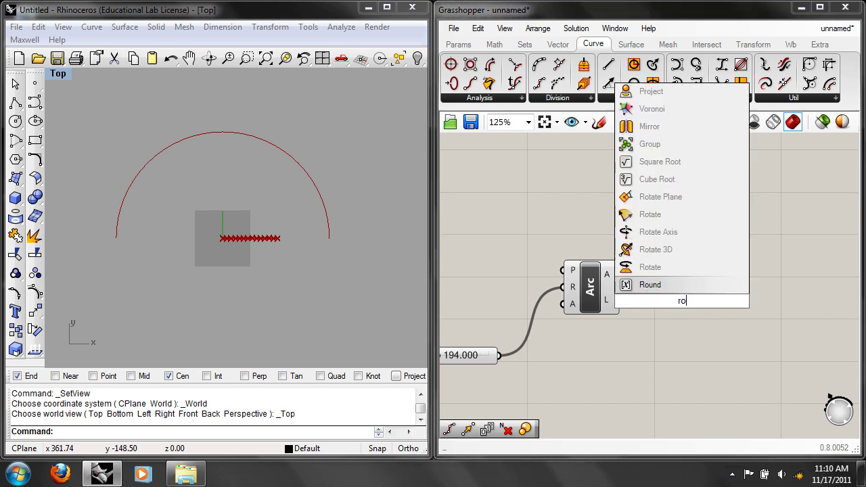
click(688, 272)
click(661, 286)
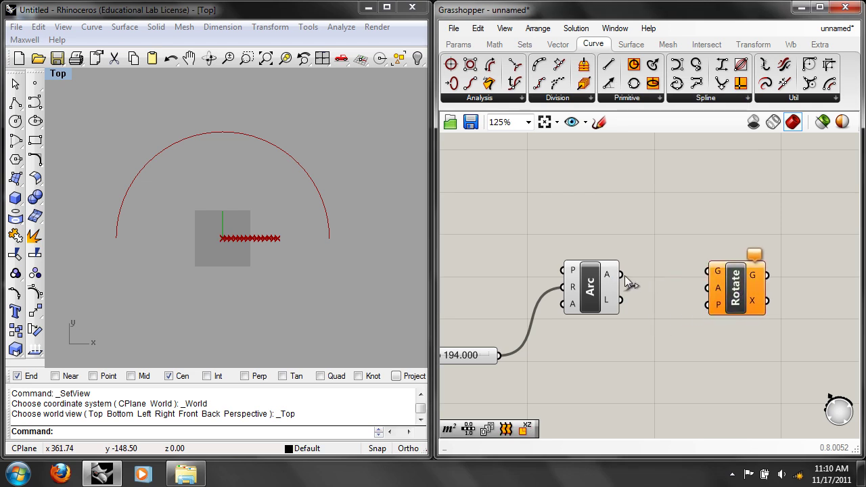
drag(610, 280, 708, 271)
Duplicate the radius slider just below the original and set the copy's maximum to 360
right_drag(705, 271, 569, 321)
click(522, 331)
key(ctrl+c)
key(ctrl+v)
drag(554, 323, 552, 343)
right_click(551, 348)
click(578, 361)
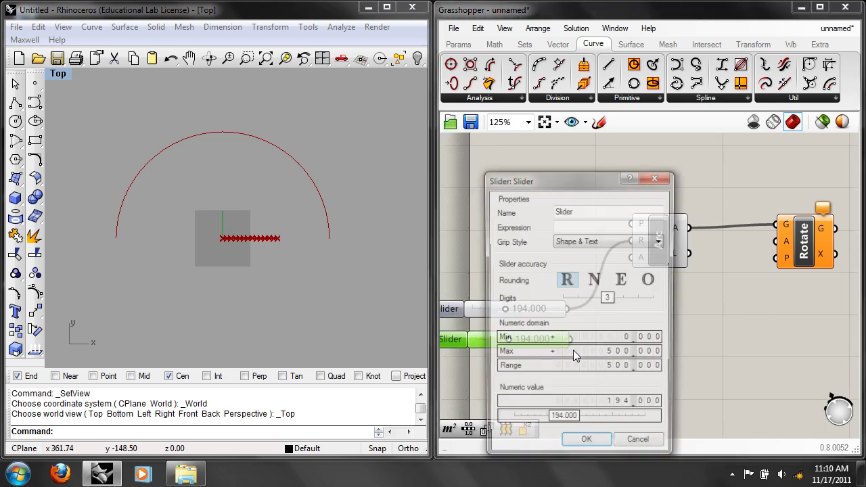
double_click(600, 355)
text(360)
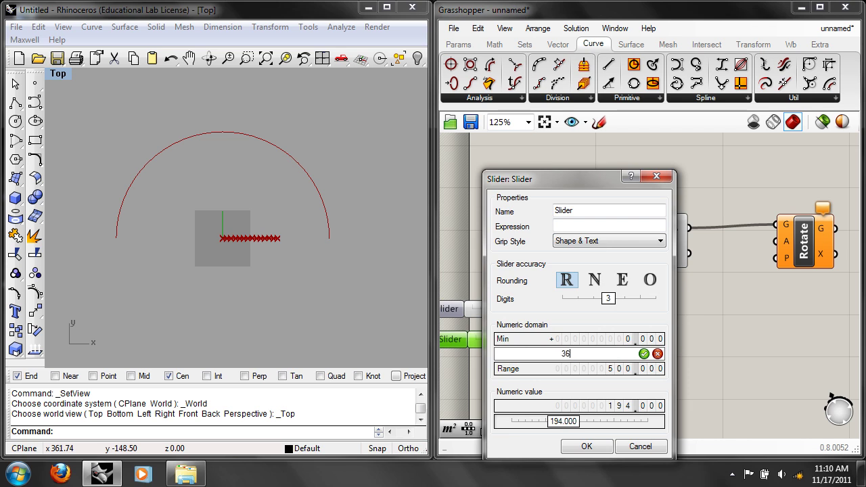
click(643, 354)
click(595, 451)
right_drag(622, 372, 707, 360)
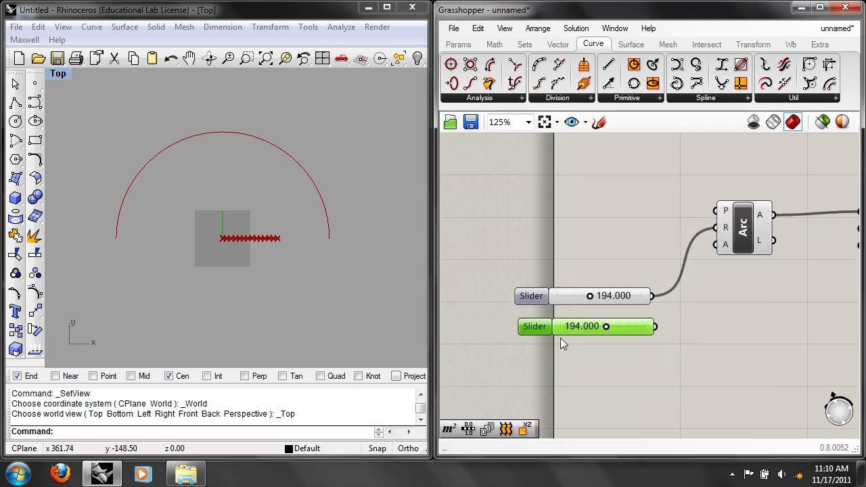
Add a Radians component below Arc, between the duplicated slider and Rotate
mouse_move(656, 350)
right_down()
mouse_move(596, 349)
mouse_move(606, 358)
mouse_move(652, 347)
right_up()
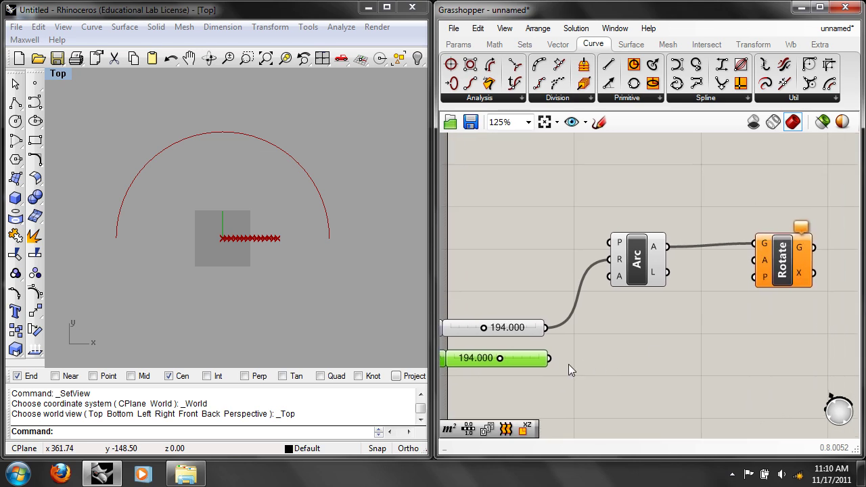
double_click(662, 338)
text(ra)
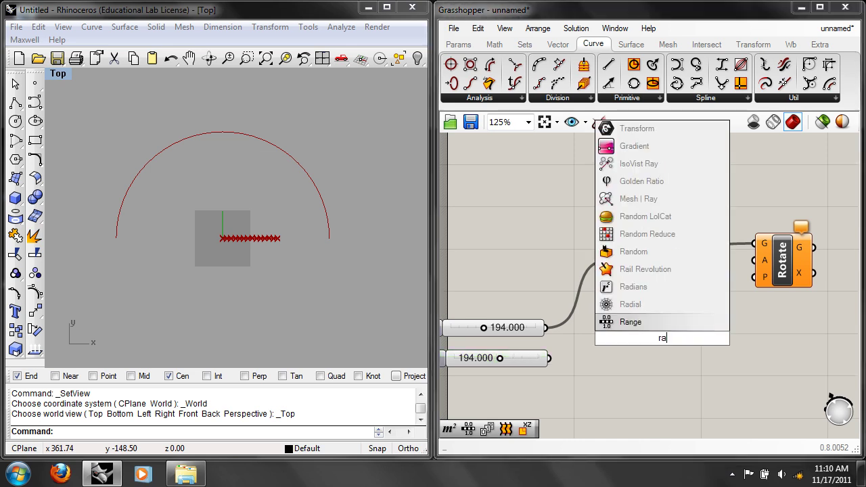
click(650, 290)
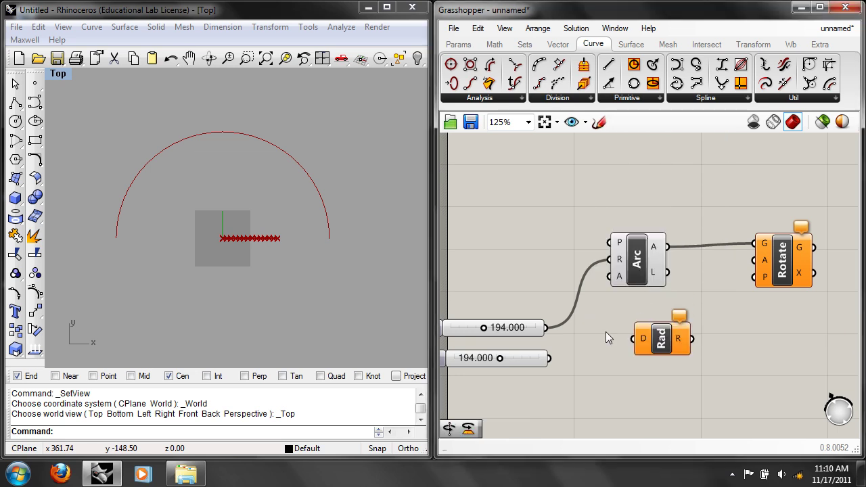
Connect the duplicated slider through Radians to Rotate's angle input A and turn off Arc's preview
drag(549, 359, 757, 264)
mouse_move(680, 342)
right_drag(583, 342, 624, 330)
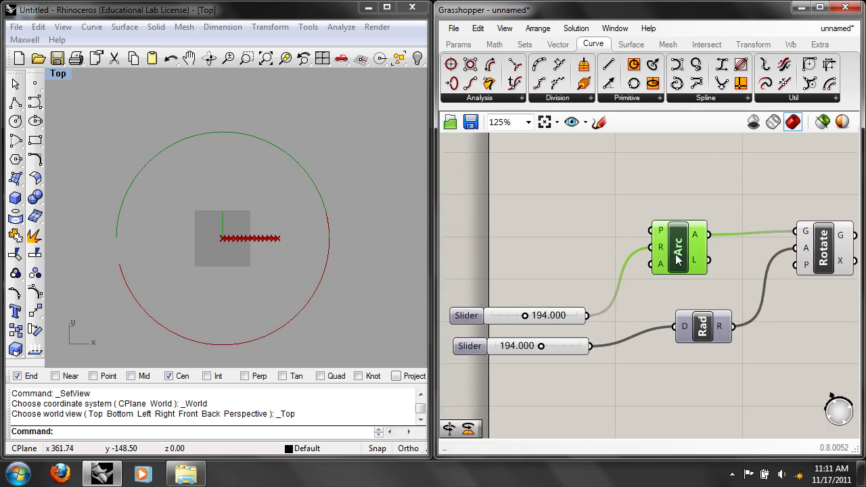
right_click(687, 259)
click(703, 217)
Set the slider feeding Rotate's angle to 199.760
right_drag(570, 329, 592, 314)
mouse_move(563, 330)
mouse_down()
mouse_move(583, 330)
mouse_move(573, 331)
mouse_up()
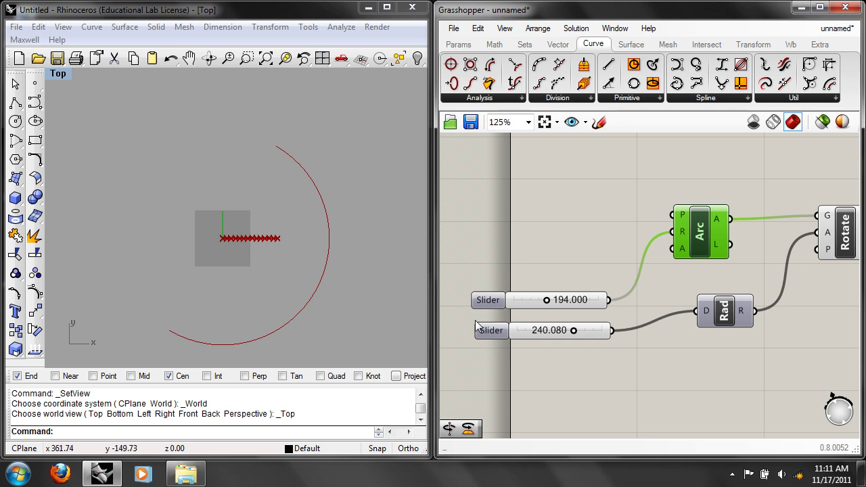
mouse_move(572, 331)
mouse_down()
mouse_move(585, 329)
mouse_move(563, 330)
mouse_up()
right_drag(671, 342, 589, 341)
scroll(695, 336, down, 1)
click(683, 286)
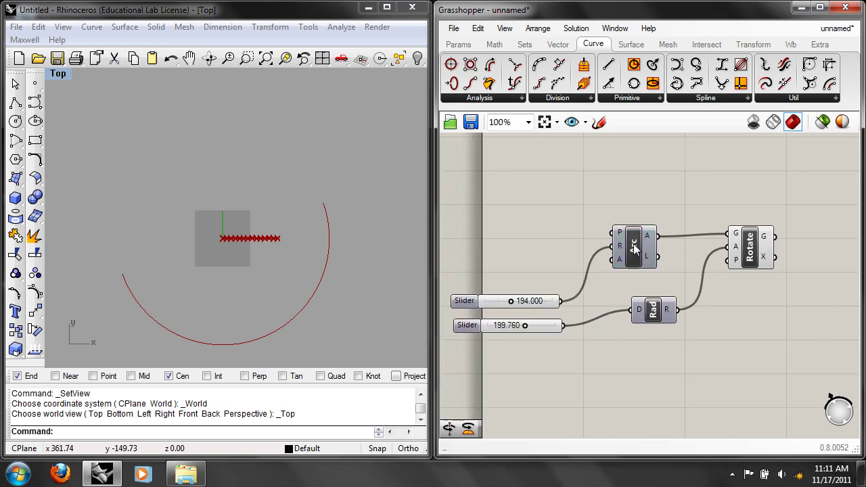
Examine the rotated arc in Rhino's Front view and return the viewport to Top
right_click(636, 246)
click(604, 209)
click(754, 253)
click(761, 323)
right_drag(761, 323, 680, 313)
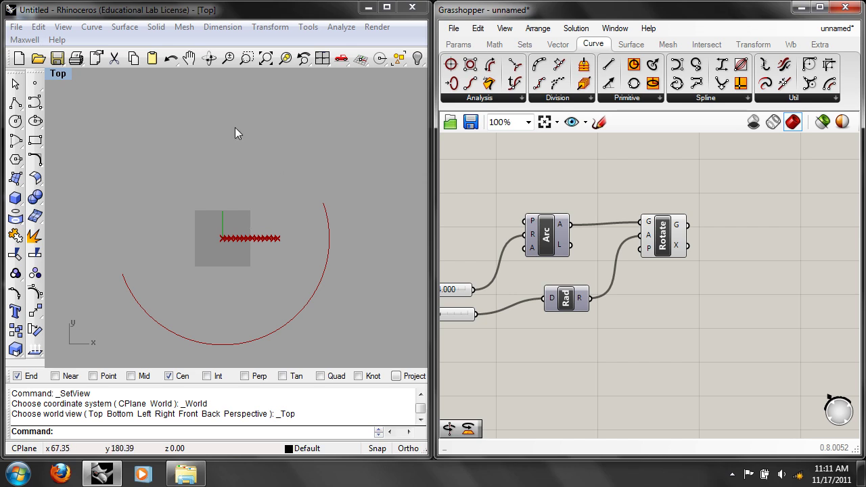
text(Front)
key(Return)
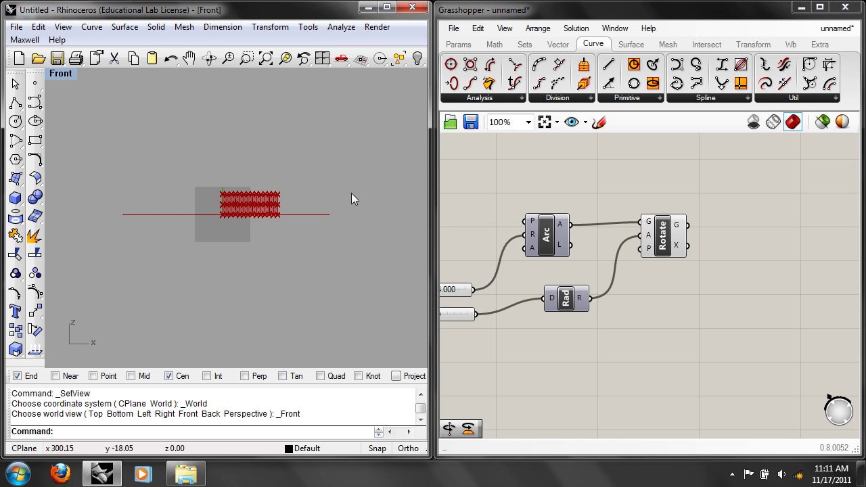
key(ctrl+F1)
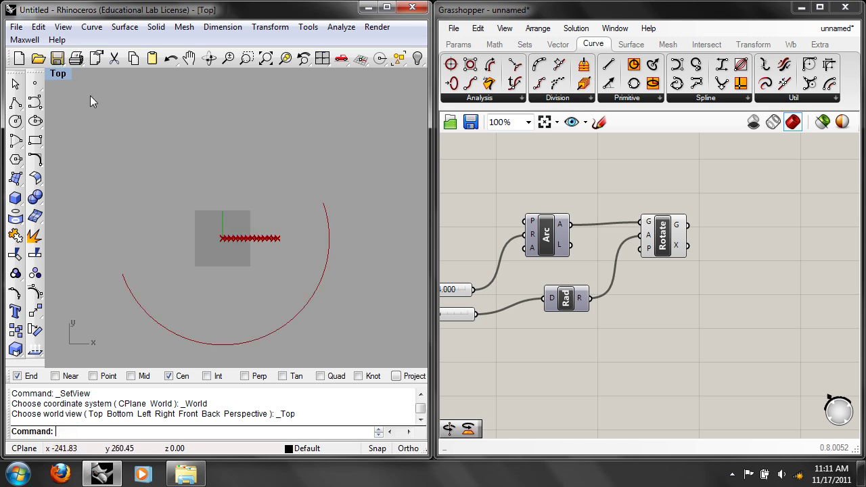
Add a Rotate Axis component beside Rotate and connect Rotate output G to its geometry input G
right_drag(752, 248, 685, 248)
double_click(684, 248)
text(ro)
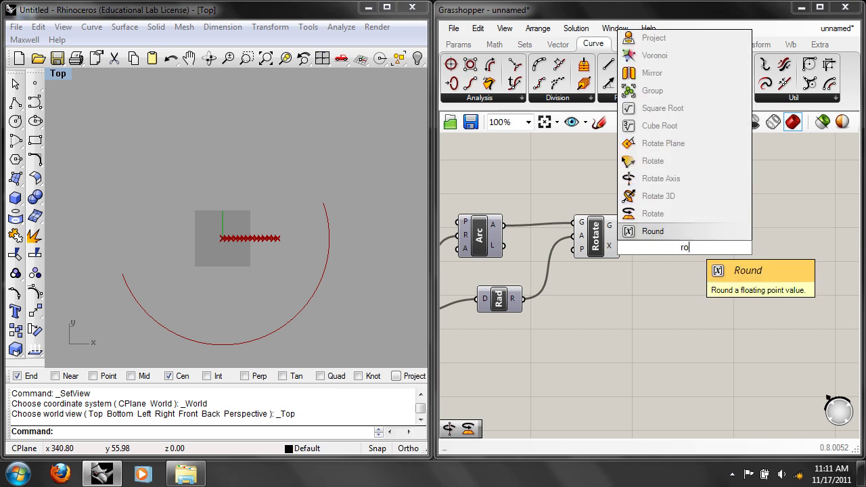
click(681, 183)
drag(687, 246, 735, 235)
click(664, 233)
drag(622, 227, 708, 223)
Add an End Points component below Rotate and connect Rotate output G to its curve input C
right_drag(288, 248, 301, 234)
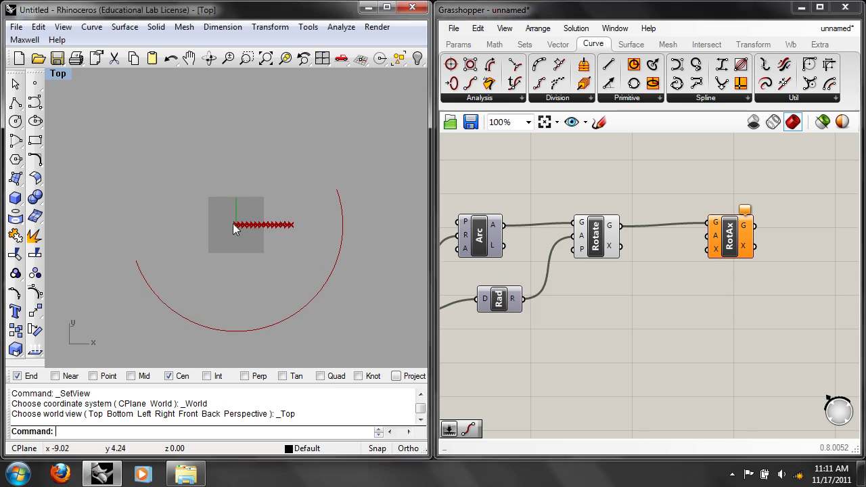
right_drag(615, 302, 596, 302)
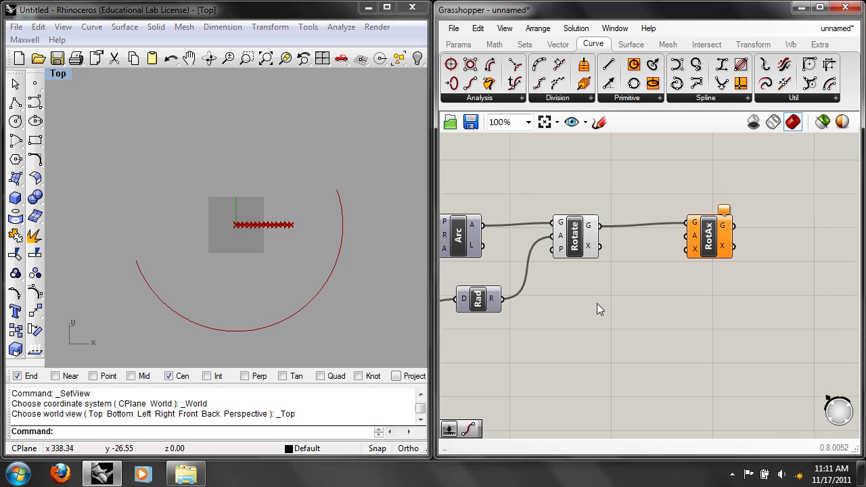
double_click(597, 303)
text(en)
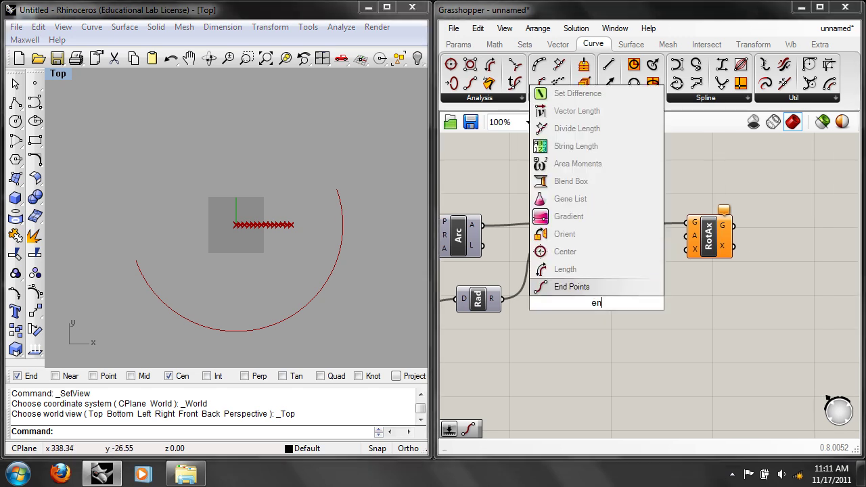
click(579, 290)
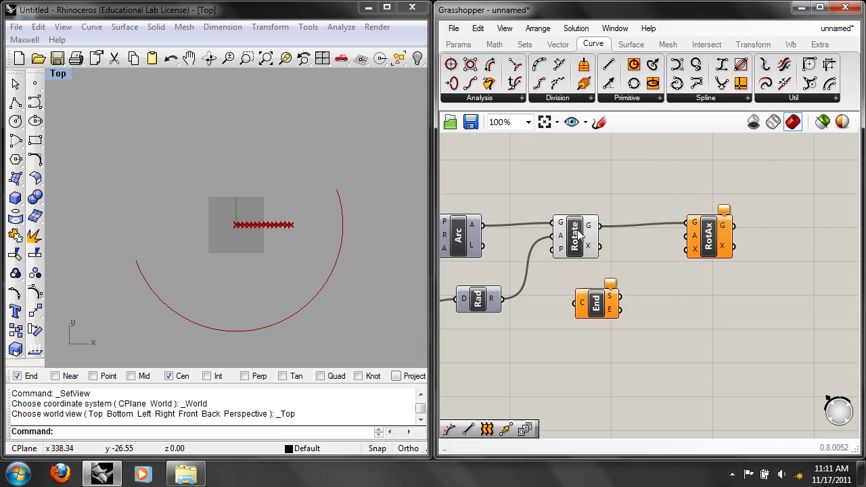
drag(599, 226, 622, 318)
Add a Line component beside End Points, connecting outputs S and E to its inputs A and B
double_click(646, 274)
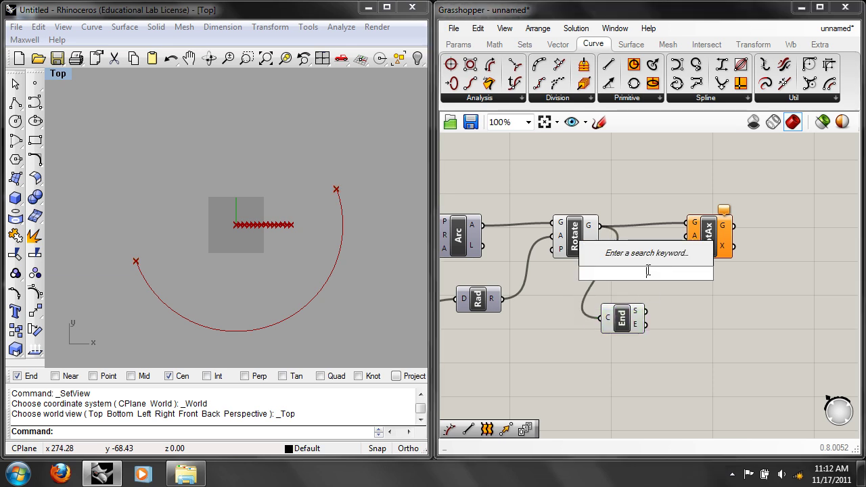
text(lin)
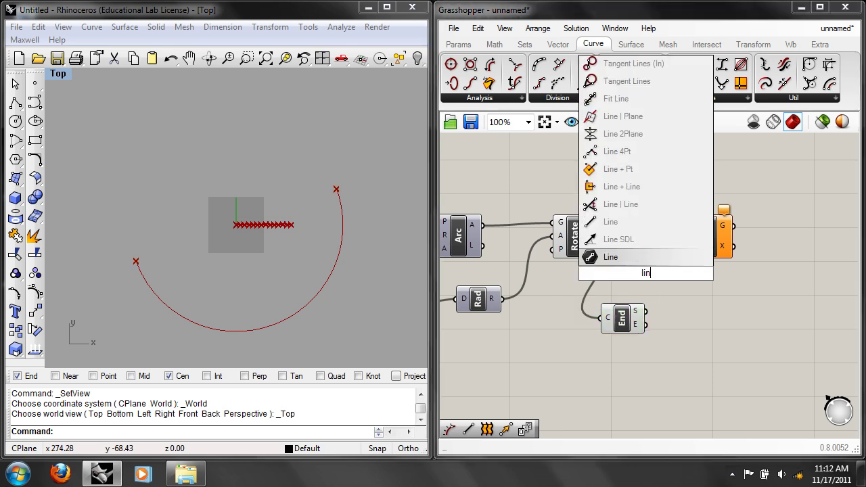
click(646, 221)
drag(651, 272, 665, 323)
Move Rotate Axis farther from Rotate and connect Line output L to its axis input X
drag(698, 242, 742, 243)
click(749, 287)
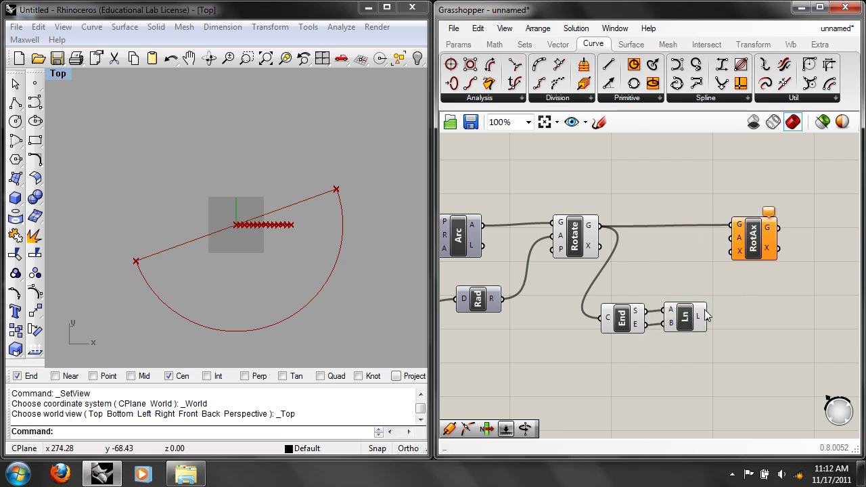
drag(706, 317, 733, 250)
Duplicate the angle slider and Radians below the originals and connect the new Radians output R to Rotate Axis input A
right_drag(659, 328, 726, 301)
scroll(629, 302, down, 1)
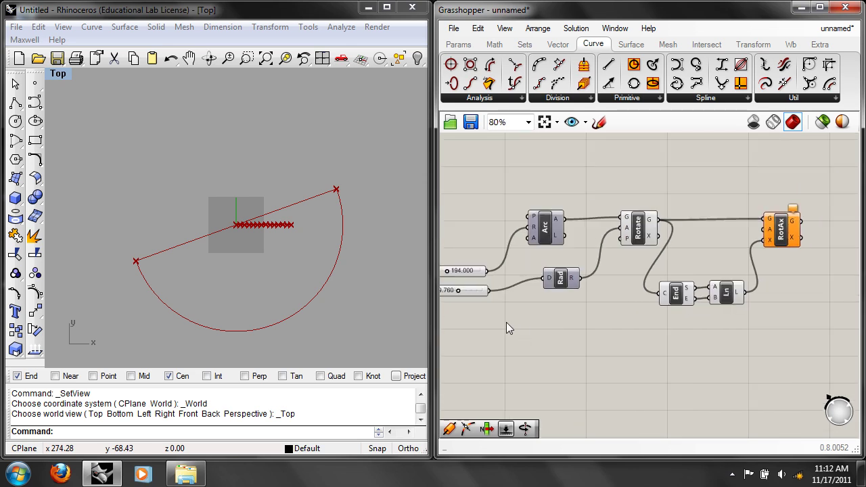
right_drag(538, 314, 579, 311)
drag(617, 318, 448, 267)
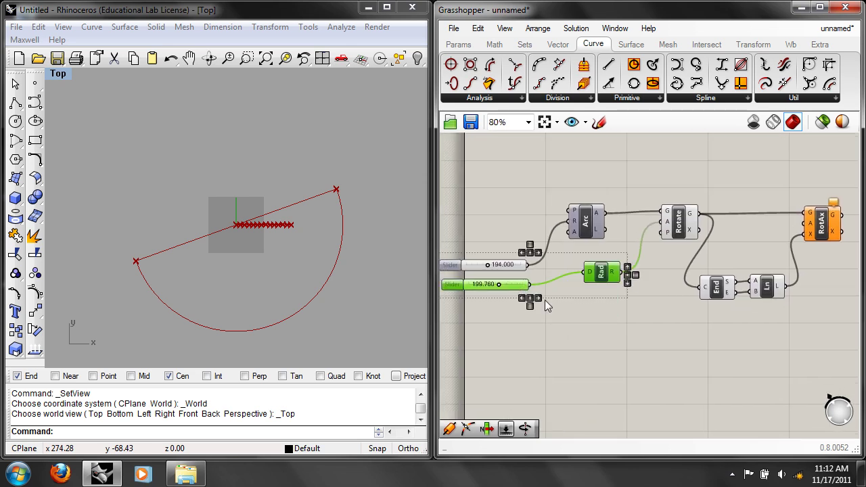
key(ctrl+c)
key(ctrl+v)
drag(592, 279, 601, 310)
click(646, 335)
right_drag(646, 336, 621, 331)
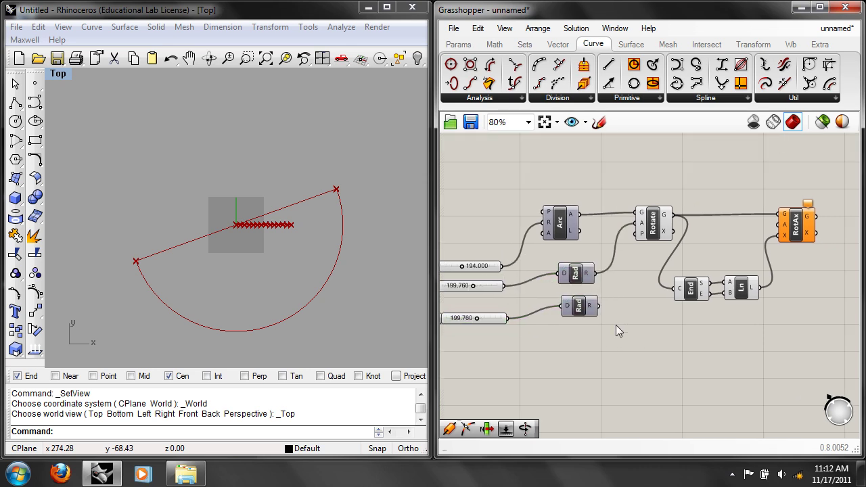
drag(597, 307, 779, 224)
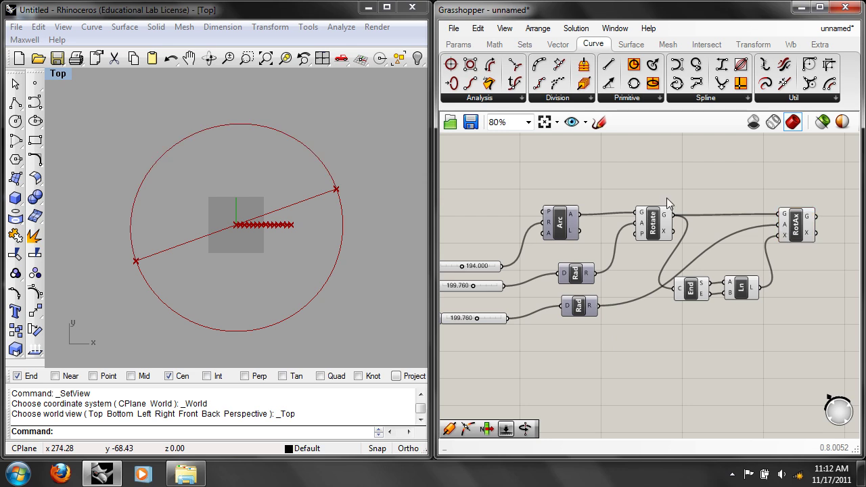
Set the Rhino viewport to Perspective and orbit around the two arcs
click(65, 75)
mouse_move(135, 238)
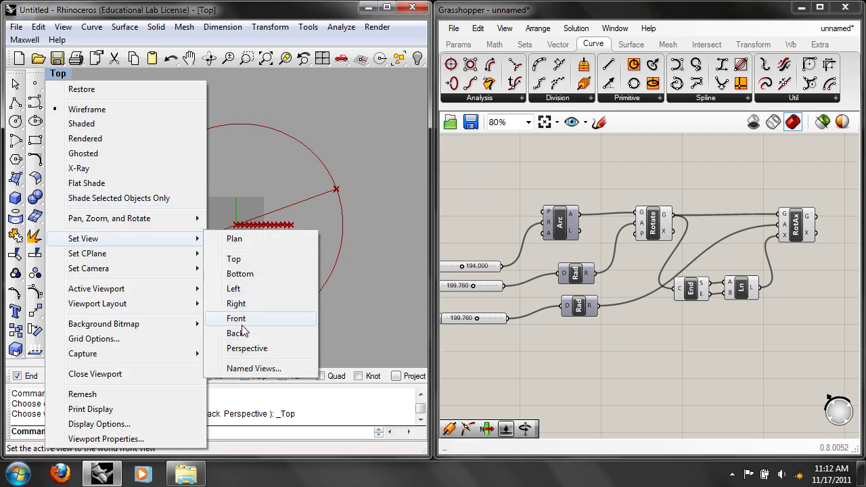
click(248, 348)
right_drag(248, 349, 317, 229)
Set the radius slider to 387.750, the Rotate angle slider to 213.260 and the Rotate Axis angle slider to 330.260
right_drag(511, 315, 592, 302)
drag(557, 305, 577, 304)
mouse_move(553, 274)
mouse_down()
mouse_move(539, 274)
mouse_move(555, 267)
mouse_up()
right_drag(318, 233, 338, 224)
drag(541, 253, 562, 253)
right_drag(334, 234, 270, 252)
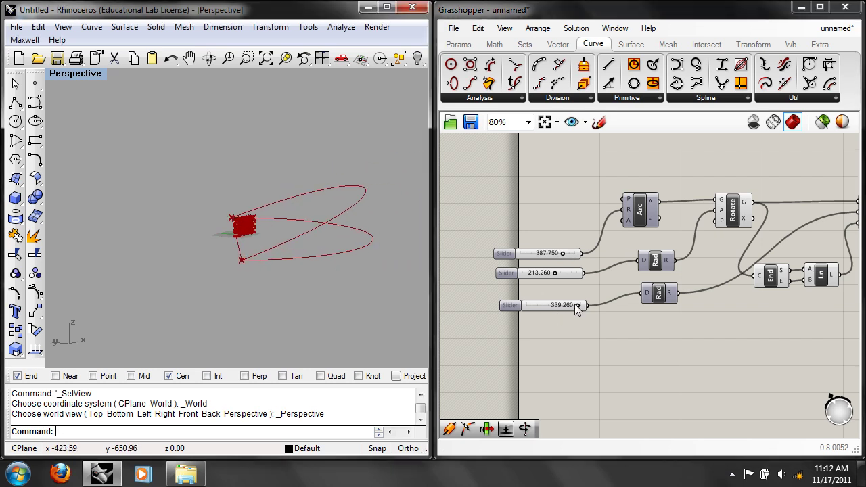
drag(578, 306, 578, 307)
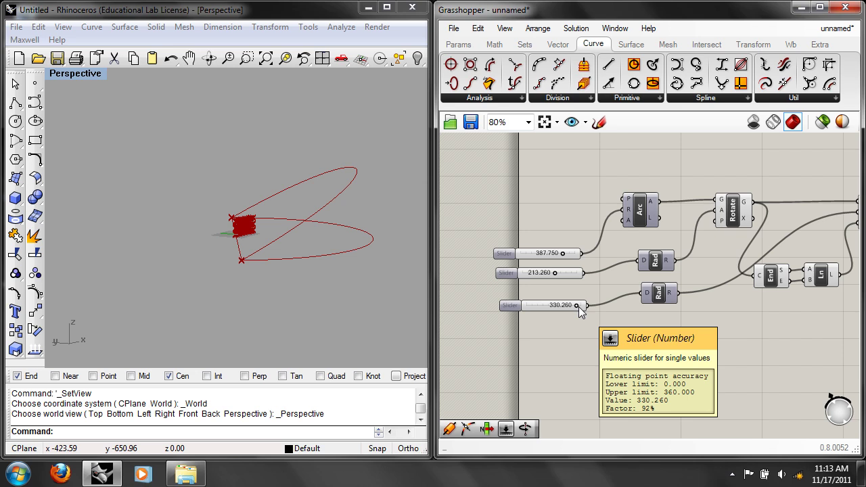
Examine what Arc, Rotate, End Points, Line and the Rotate Axis input X each contribute to the arc geometry
scroll(686, 303, down, 1)
right_drag(640, 291, 681, 289)
scroll(681, 289, up, 1)
click(580, 209)
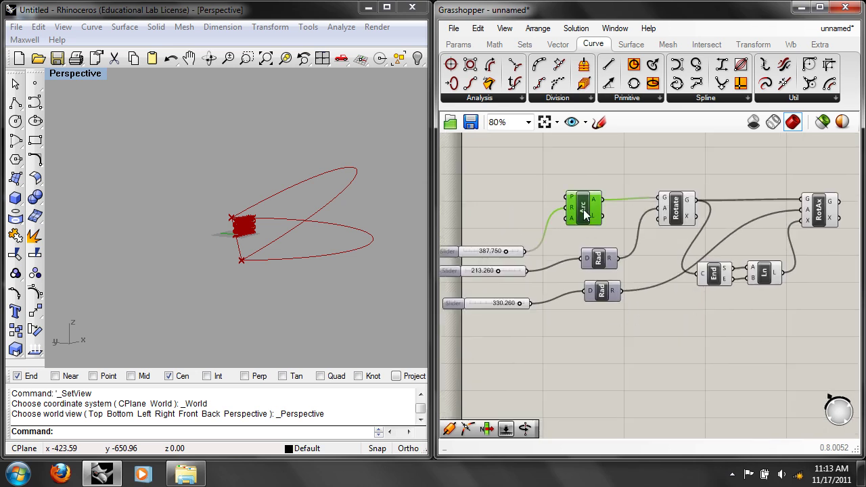
click(678, 216)
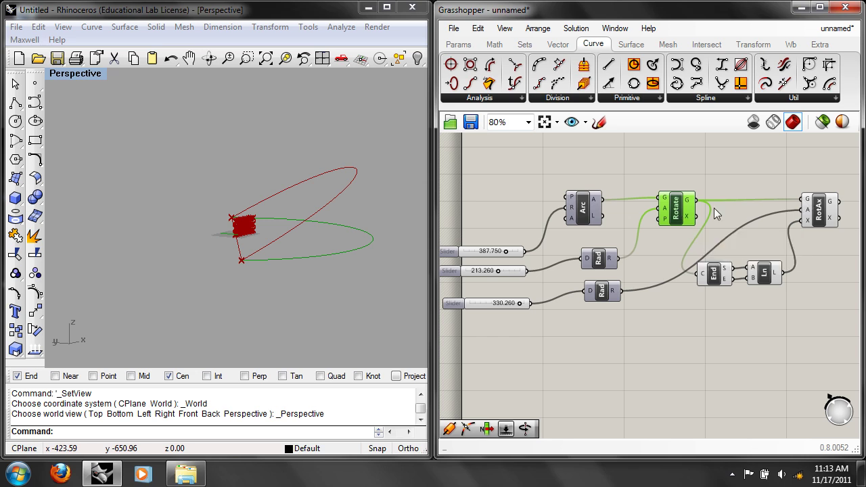
click(716, 274)
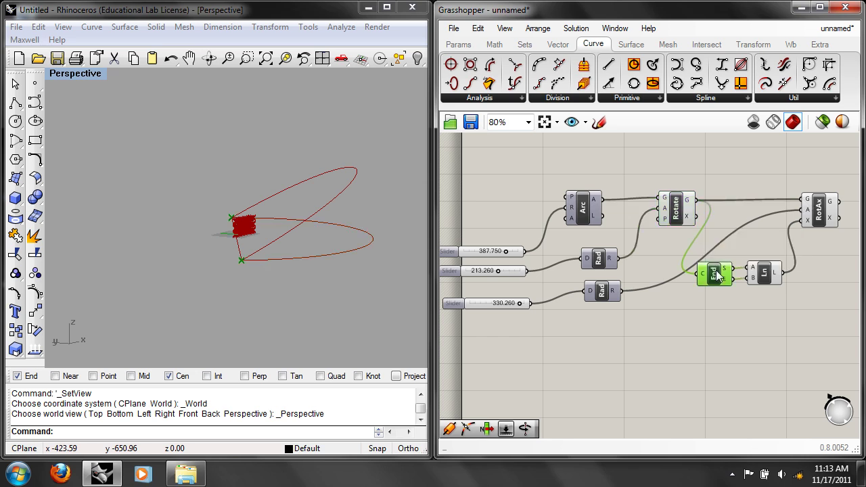
click(764, 273)
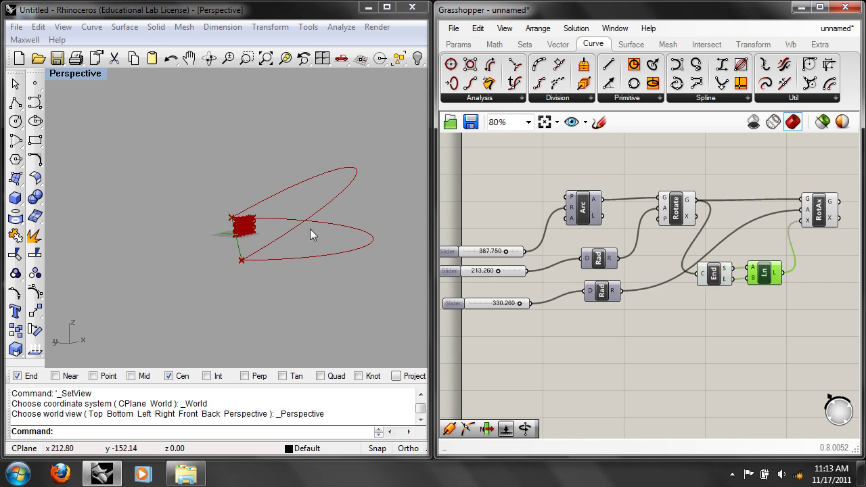
mouse_move(808, 222)
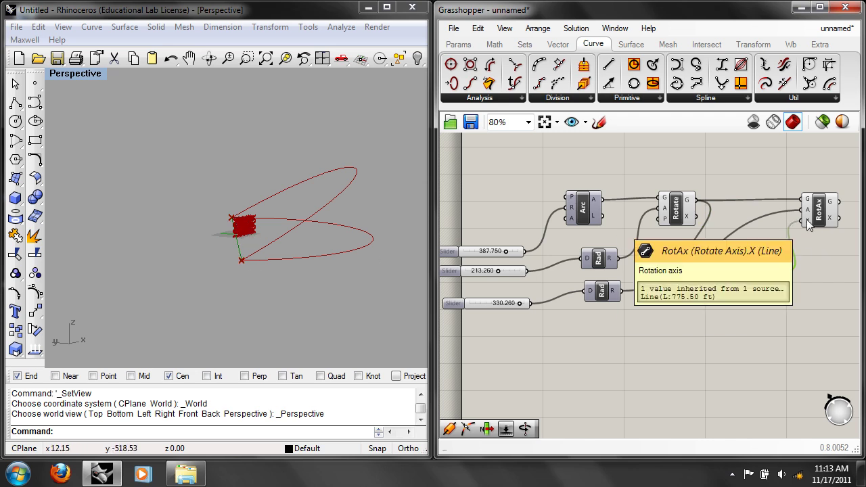
click(513, 272)
click(597, 264)
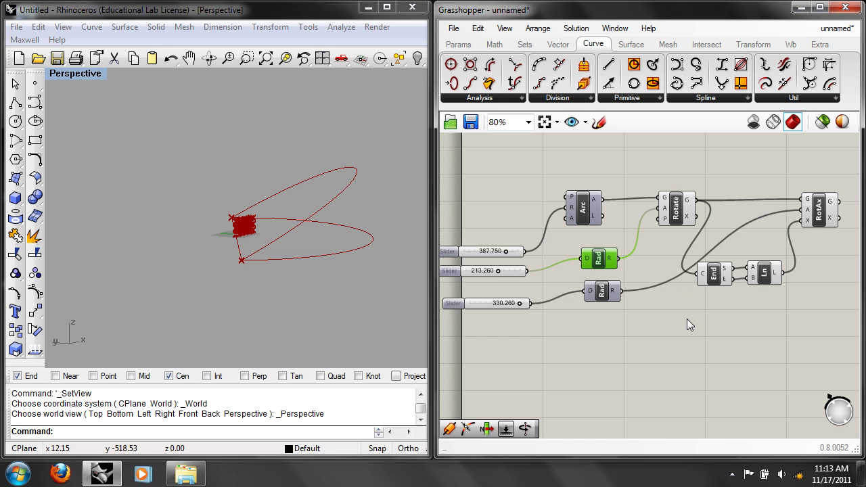
click(725, 338)
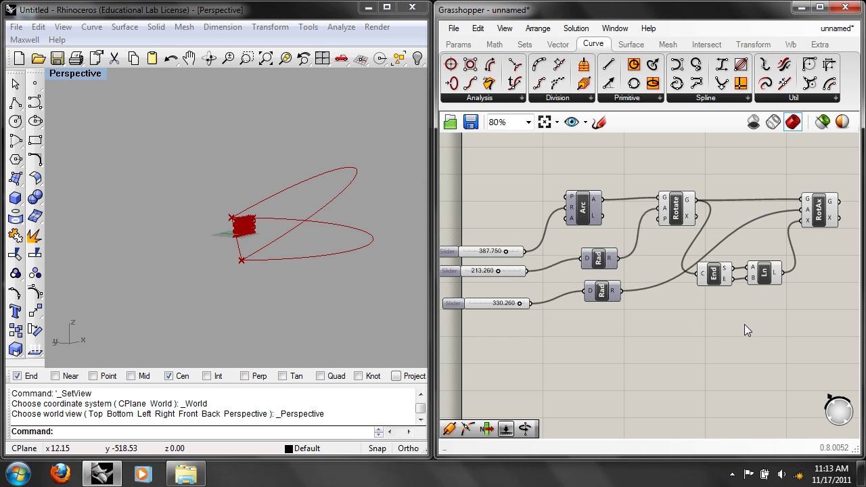
right_drag(756, 320, 744, 318)
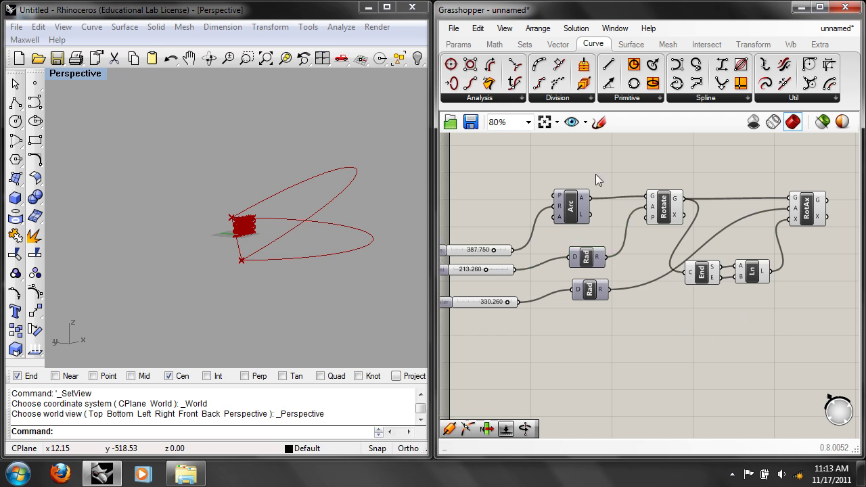
Add an Evaluate Length component beside Rotate Axis and connect Rotate Axis output G to its curve input C
click(507, 99)
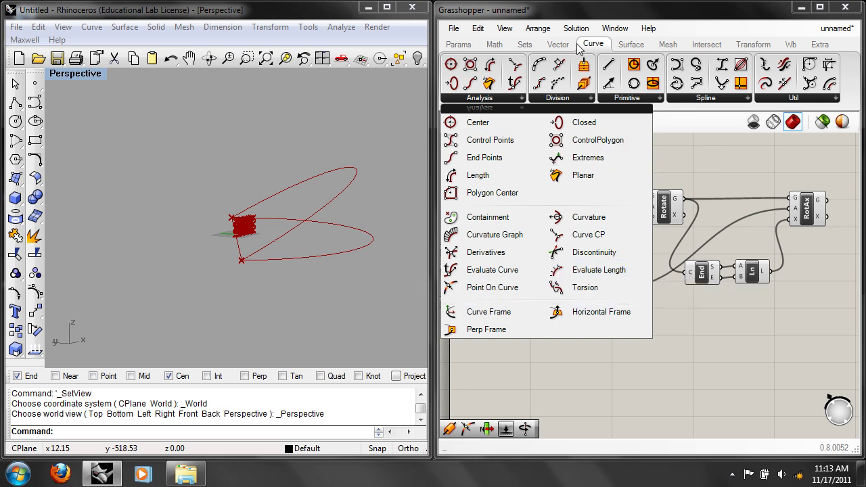
drag(595, 270, 820, 269)
right_drag(821, 273, 757, 283)
drag(758, 283, 817, 228)
drag(762, 209, 801, 211)
Add a number slider and place it below the existing sliders
double_click(644, 349)
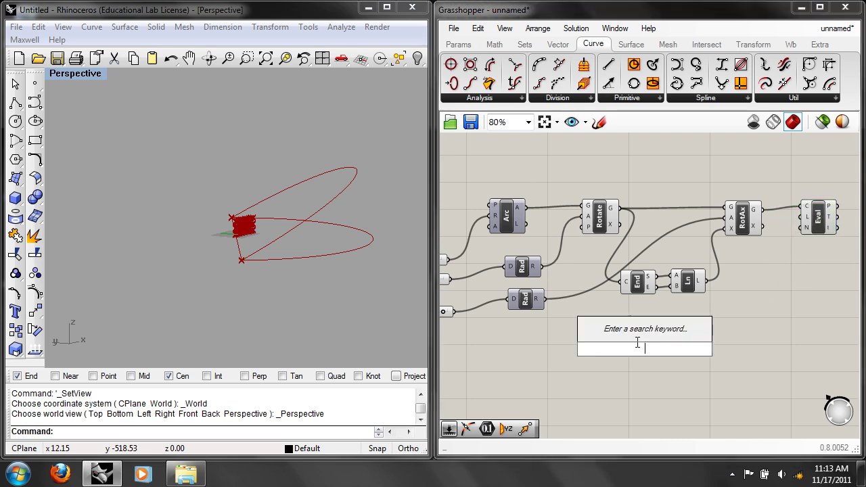
text(num)
click(633, 315)
right_drag(610, 346, 651, 347)
drag(691, 348, 473, 343)
mouse_move(633, 360)
right_down()
mouse_move(578, 359)
mouse_move(636, 355)
right_up()
right_drag(553, 349, 516, 354)
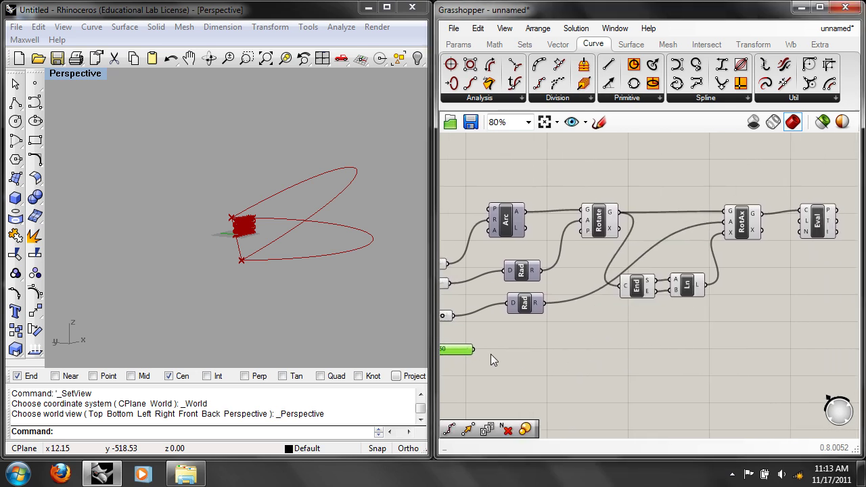
Connect the new slider to Evaluate Length input L and adjust it to reposition the point along the rotated arc
drag(475, 349, 800, 220)
right_drag(440, 346, 532, 347)
drag(517, 349, 546, 349)
drag(534, 317, 534, 316)
drag(545, 351, 533, 353)
Check the evaluated point on the arc and look up the description of the Evaluate Length component
right_drag(713, 305, 631, 297)
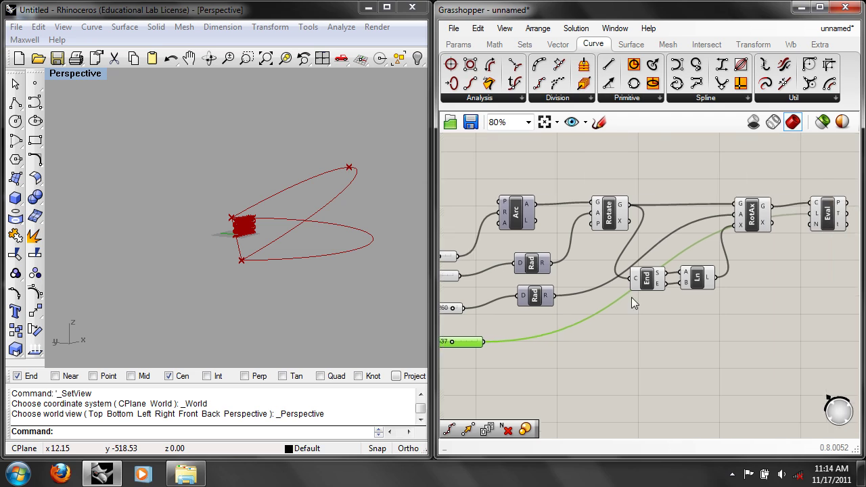
click(831, 215)
click(522, 98)
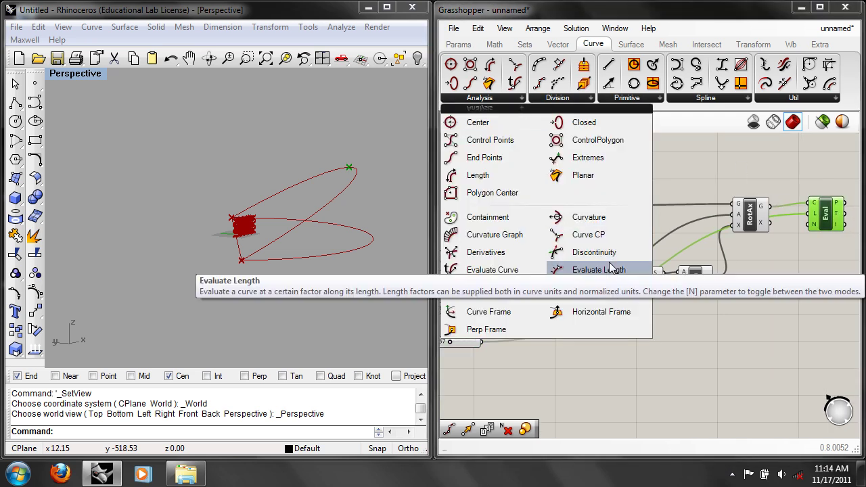
click(720, 164)
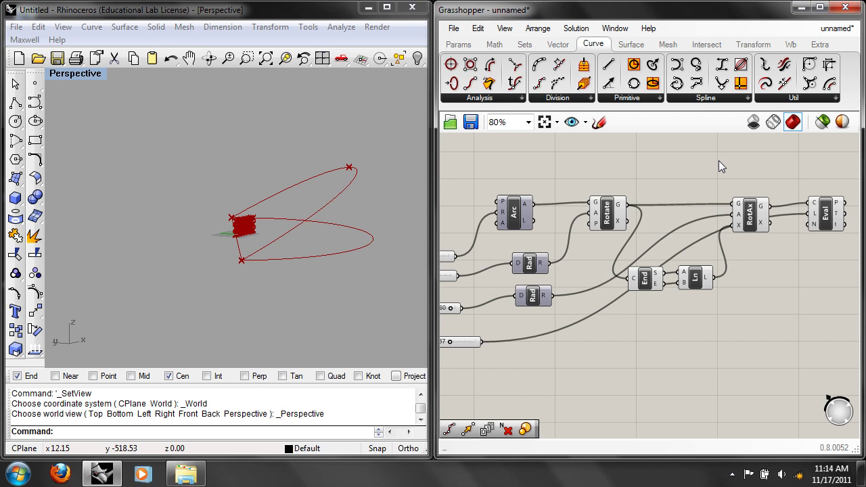
Adjust the slider feeding Evaluate Length input L to about 0.6 to move the point along the rotated arc
right_drag(810, 258, 789, 252)
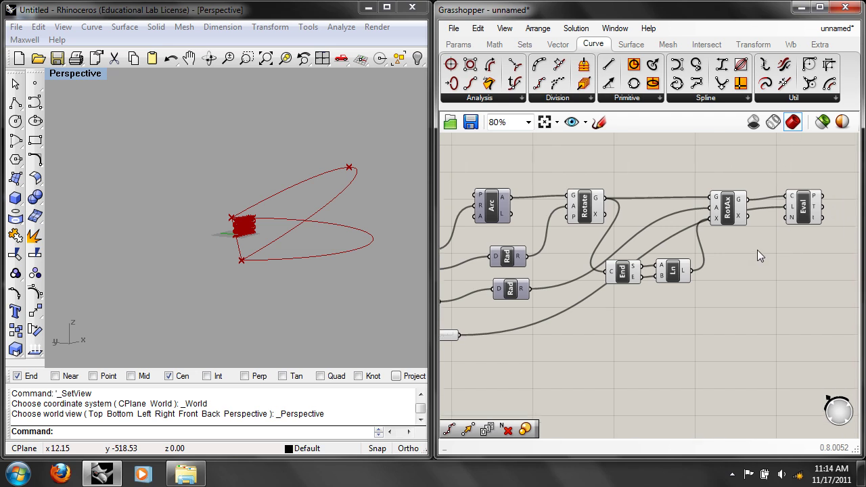
right_drag(376, 215, 215, 218)
right_drag(547, 311, 627, 297)
mouse_move(505, 321)
mouse_down()
mouse_move(518, 319)
mouse_move(510, 319)
mouse_up()
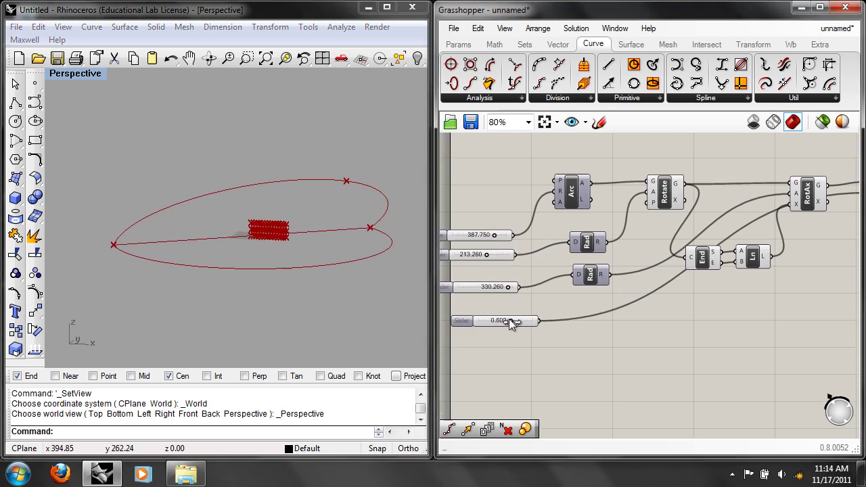
Examine the lofted panels in the model relative to the rotated arc and its evaluated point
right_drag(335, 197, 318, 270)
right_drag(667, 259, 611, 290)
scroll(659, 278, down, 3)
right_drag(746, 247, 671, 293)
scroll(689, 286, up, 2)
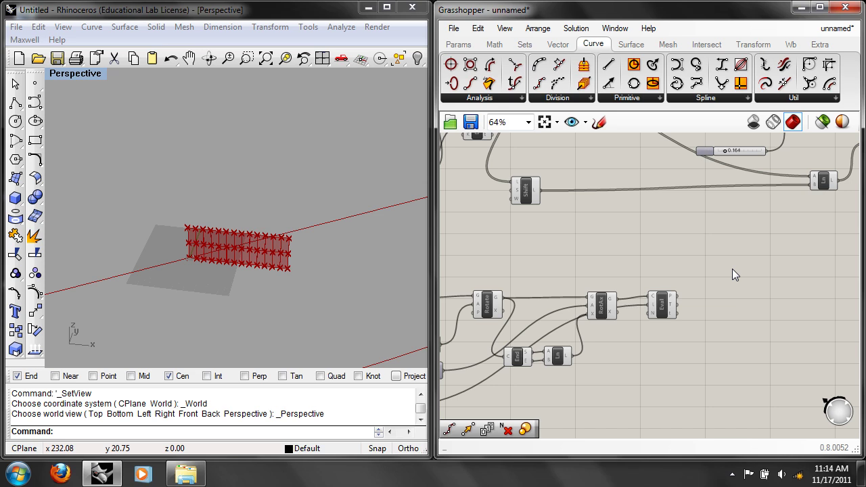
scroll(266, 232, down, 3)
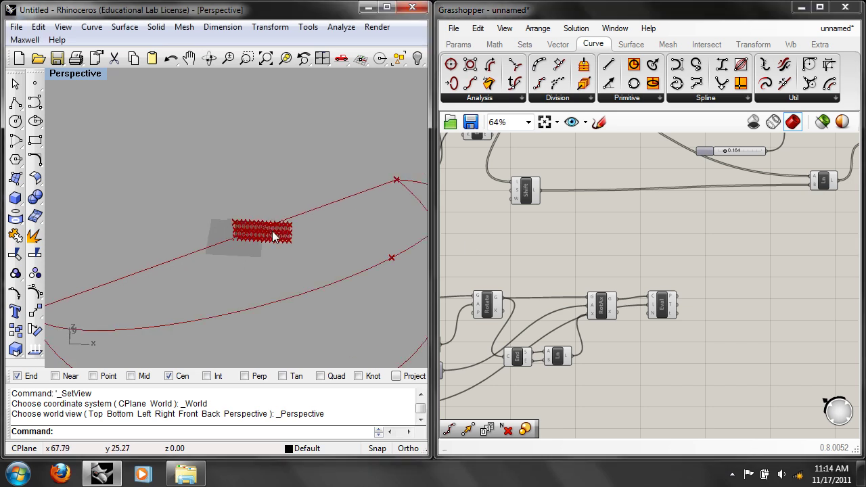
scroll(276, 233, down, 2)
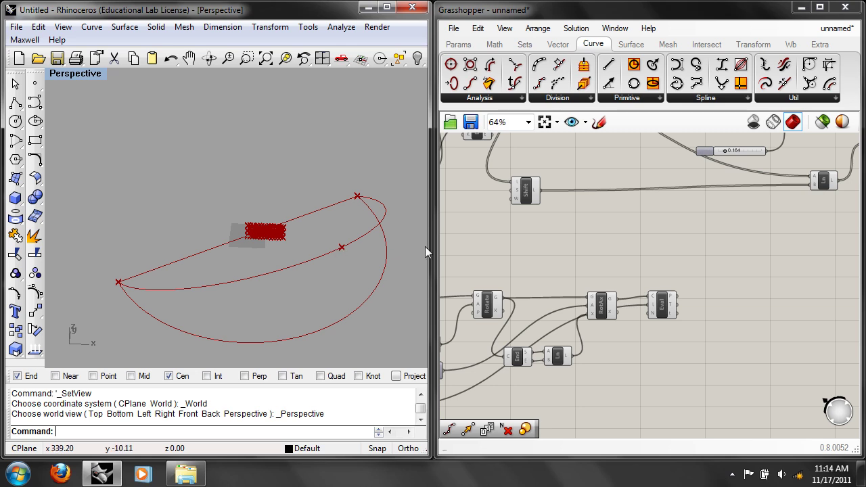
Add an Angle component in the empty canvas area between the panel definition and Evaluate Length
right_drag(678, 229, 667, 295)
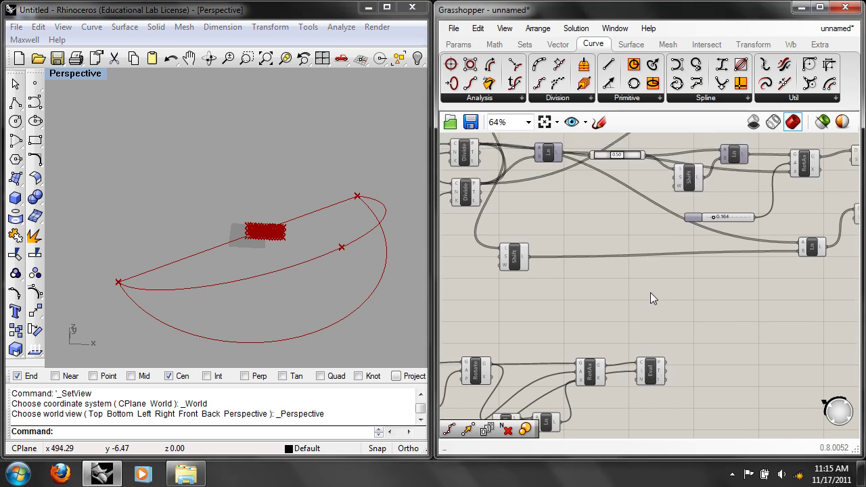
double_click(700, 306)
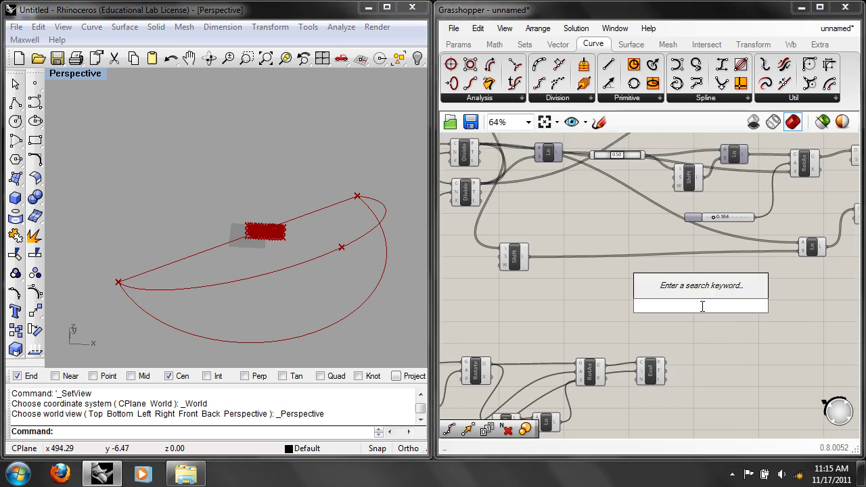
text(ang)
click(673, 289)
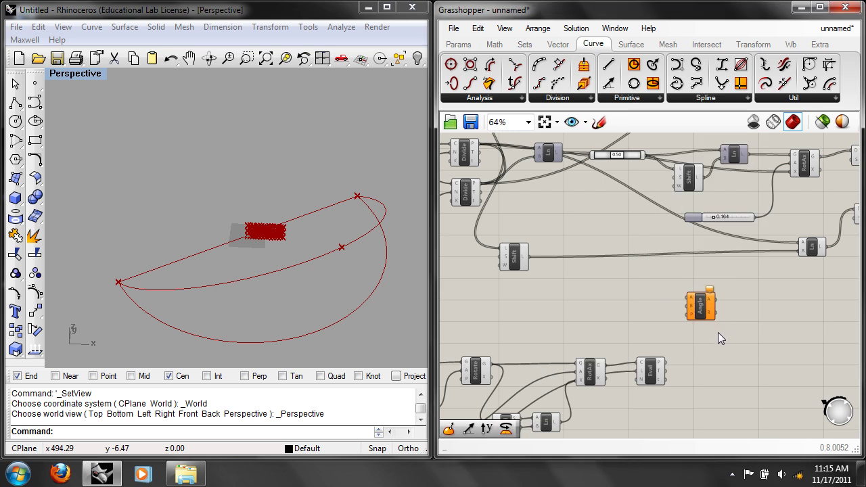
scroll(684, 310, up, 2)
drag(693, 314, 731, 323)
click(656, 309)
scroll(725, 324, up, 2)
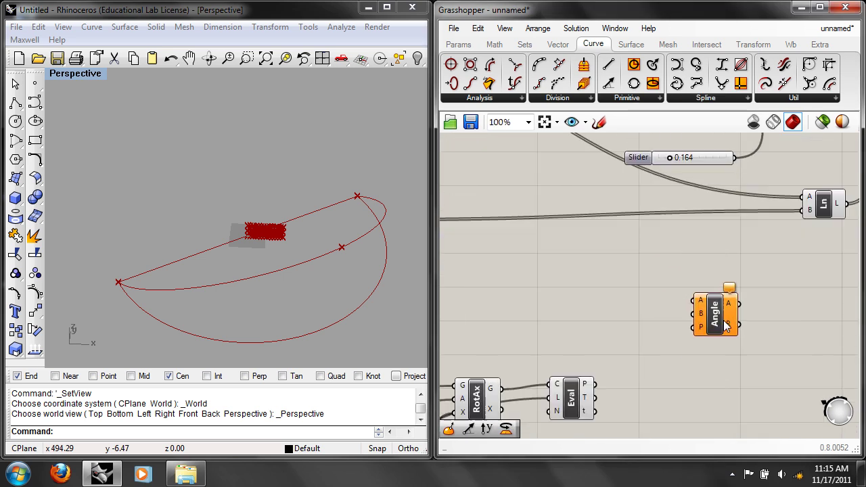
Add two stacked Vector 2Pt components beside Angle and connect their V outputs to Angle inputs A and B
double_click(609, 292)
text(2pt)
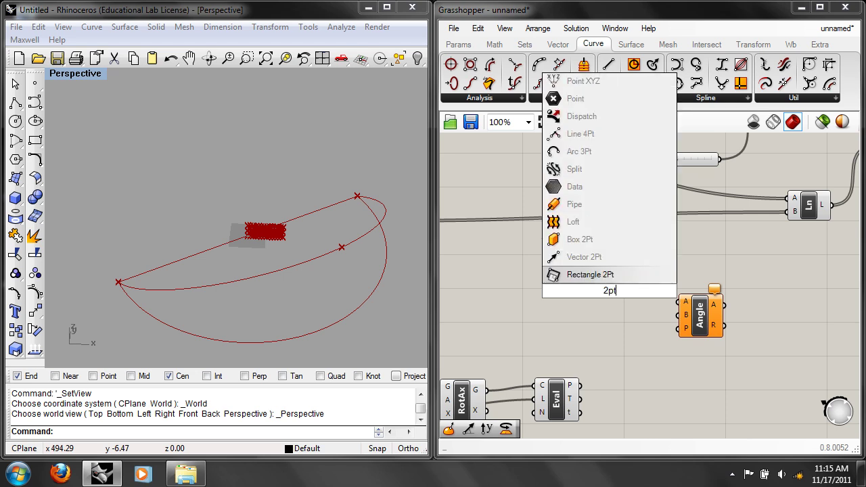
click(598, 261)
drag(610, 292, 678, 315)
click(658, 336)
drag(652, 268, 681, 302)
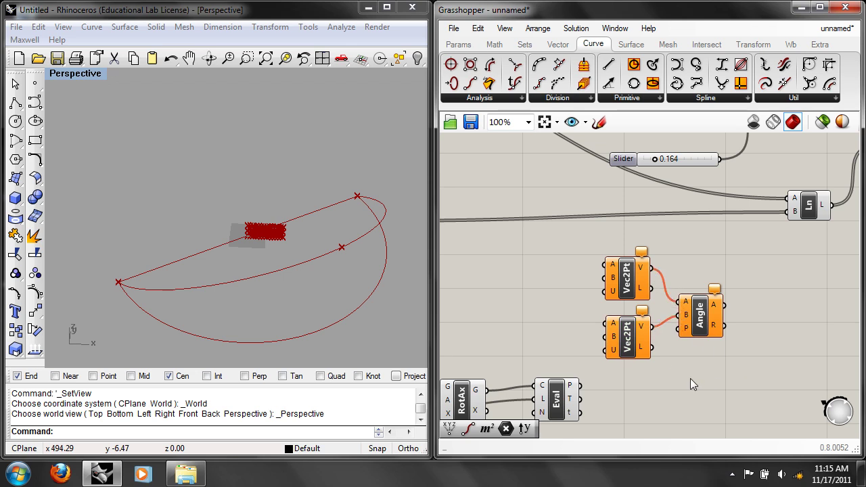
Connect Evaluate Length output P to input B of the lower Vector 2Pt, and add an End Points component
right_drag(710, 375, 737, 373)
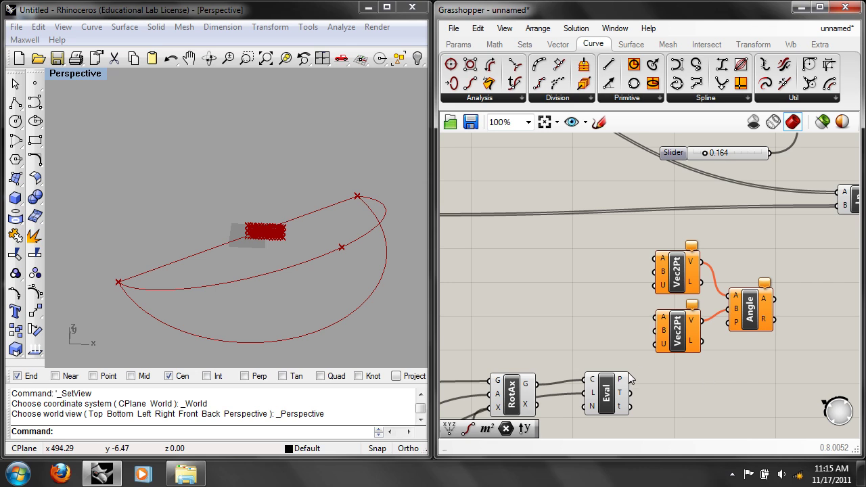
drag(629, 385, 647, 334)
right_drag(596, 278, 586, 322)
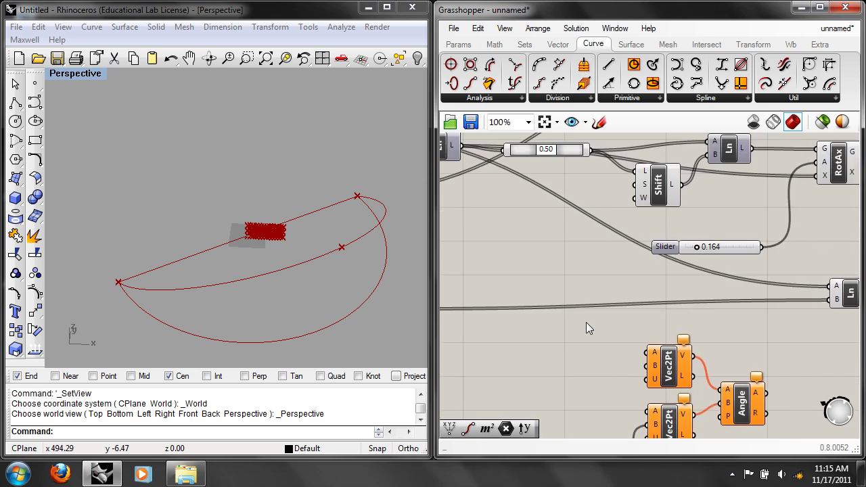
double_click(579, 281)
text(en)
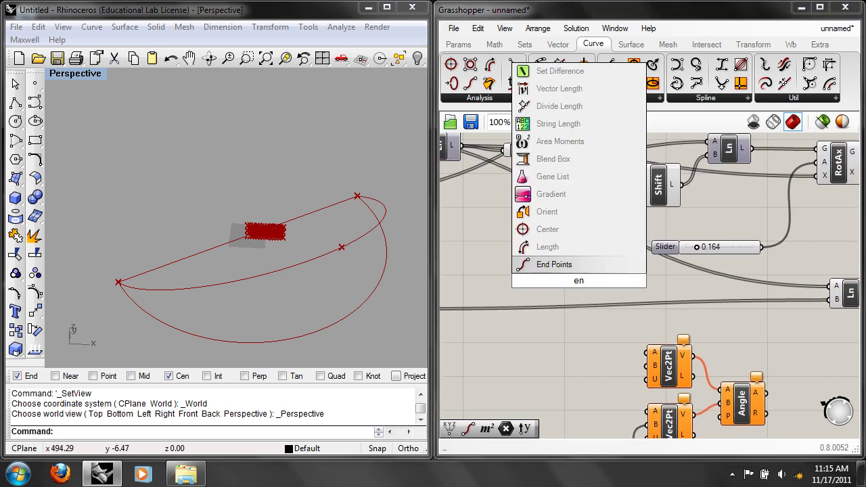
click(554, 269)
right_drag(512, 230, 546, 257)
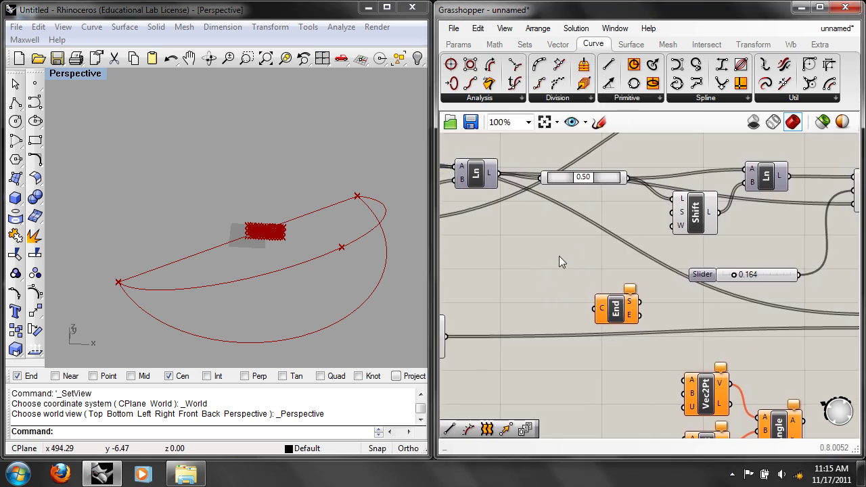
Turn on the preview of the Line component feeding the 0.50 midpoint control and inspect its lines on the panels
right_drag(637, 237, 649, 245)
click(494, 182)
right_click(491, 179)
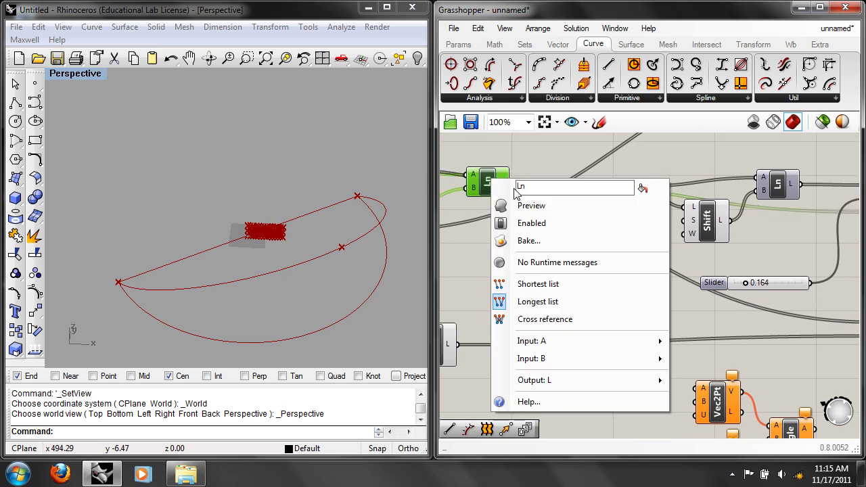
click(523, 207)
right_drag(297, 261, 259, 245)
scroll(259, 245, up, 12)
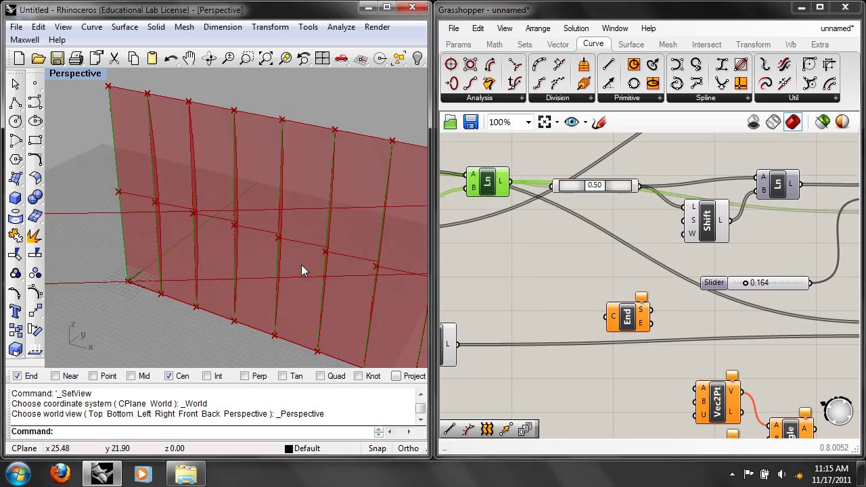
scroll(618, 242, down, 2)
Turn off the preview of the Loft component
right_drag(764, 234, 504, 285)
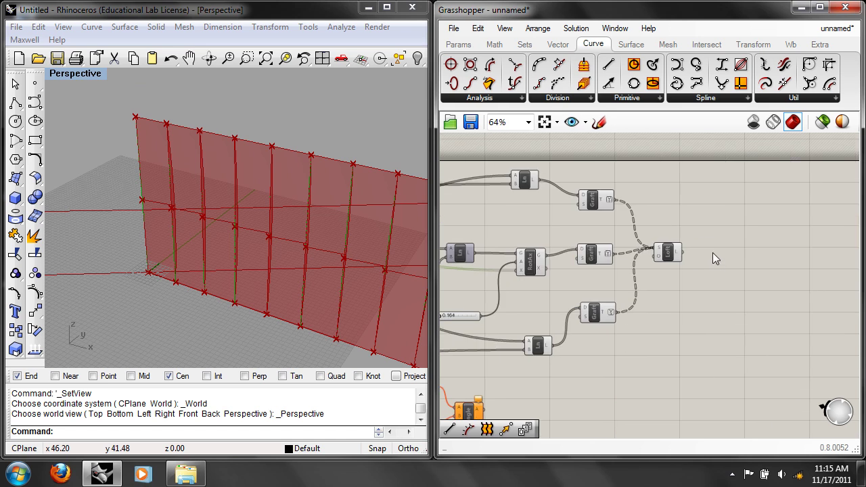
click(665, 252)
right_click(662, 252)
click(684, 259)
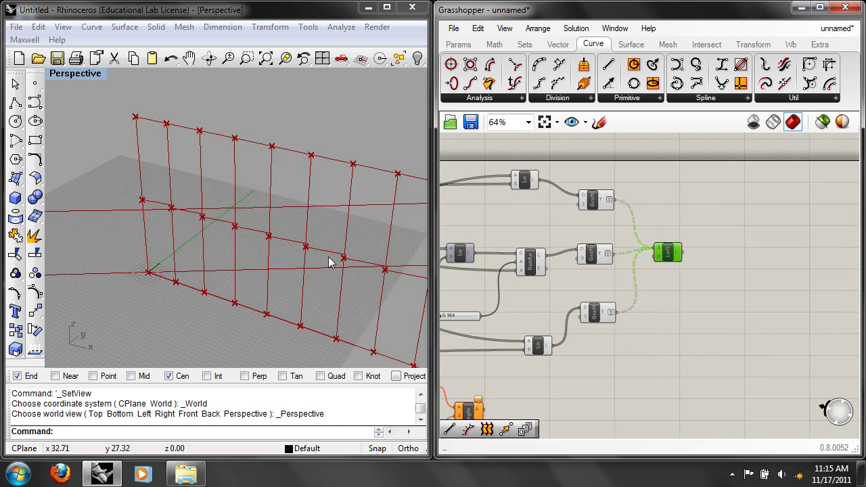
right_drag(328, 259, 358, 261)
Turn the preview of the Line component feeding the midpoint control back off
right_drag(454, 261, 646, 255)
scroll(473, 247, up, 1)
click(473, 247)
right_click(476, 241)
click(501, 251)
Turn on the preview of the Line component that joins the midpoints to their shifted list, and inspect its lines
right_drag(707, 260, 602, 276)
right_click(671, 247)
click(683, 255)
right_drag(330, 239, 323, 257)
scroll(323, 262, up, 3)
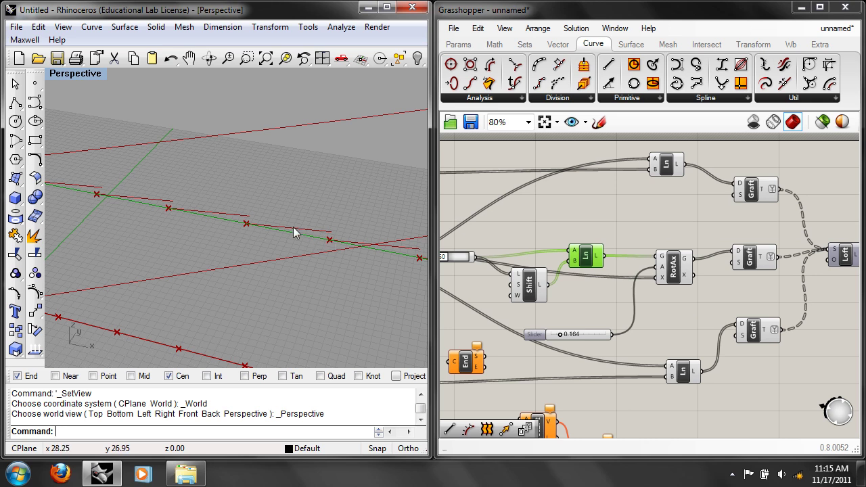
Connect the midpoint Line output L to End Points input C and place End Points beside the Vector 2Pt components
right_drag(557, 307, 556, 261)
drag(463, 315, 610, 326)
drag(601, 210, 598, 324)
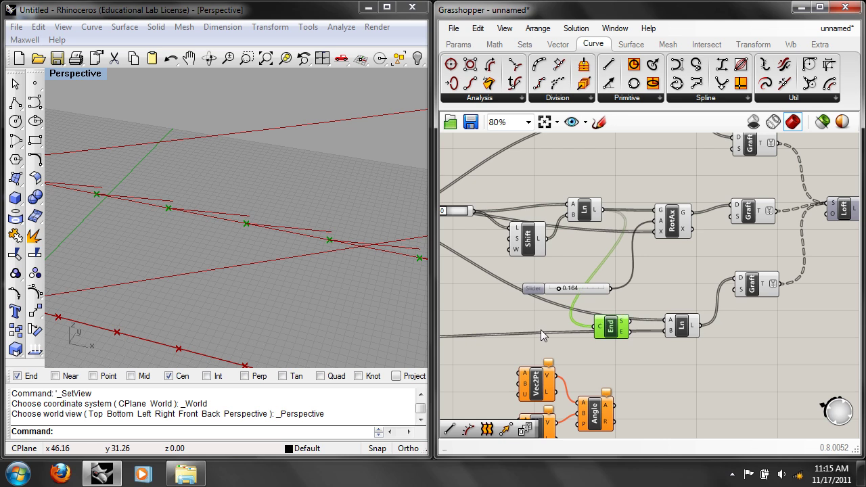
right_drag(558, 338, 650, 298)
drag(698, 290, 519, 362)
right_drag(581, 364, 584, 300)
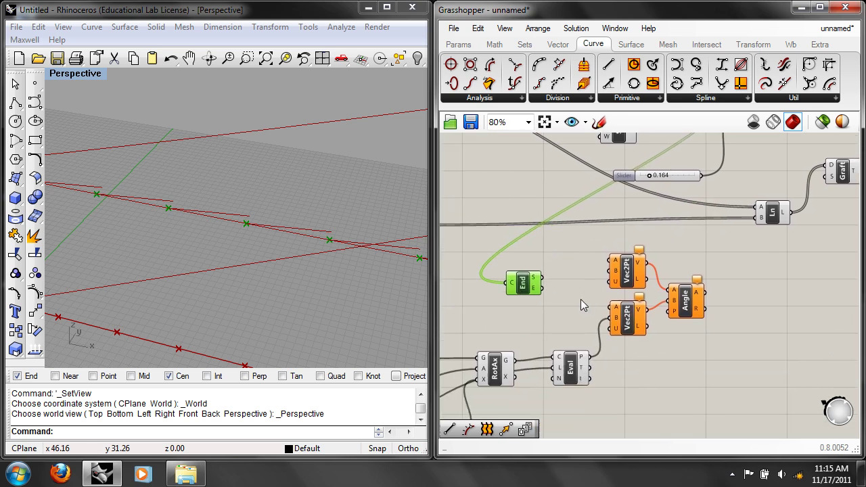
Connect End Points output S to input A of both Vector 2Pt components and output E to the upper one's input B
right_drag(556, 299, 556, 295)
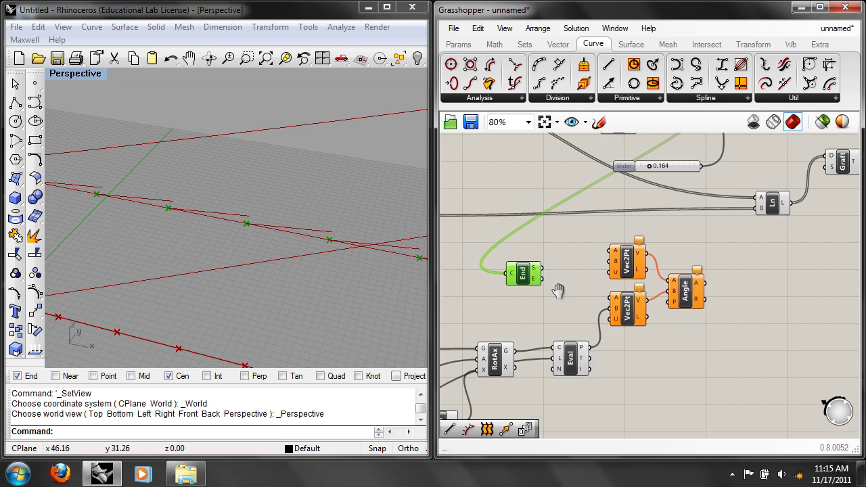
drag(541, 273, 611, 302)
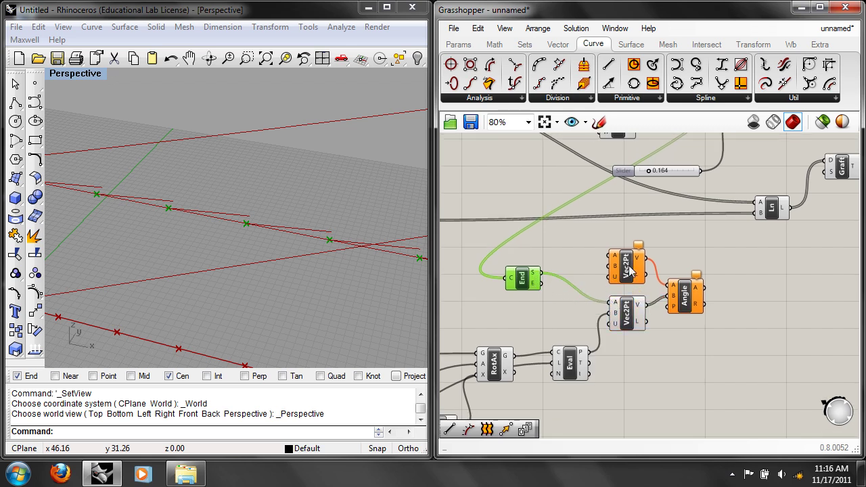
click(572, 299)
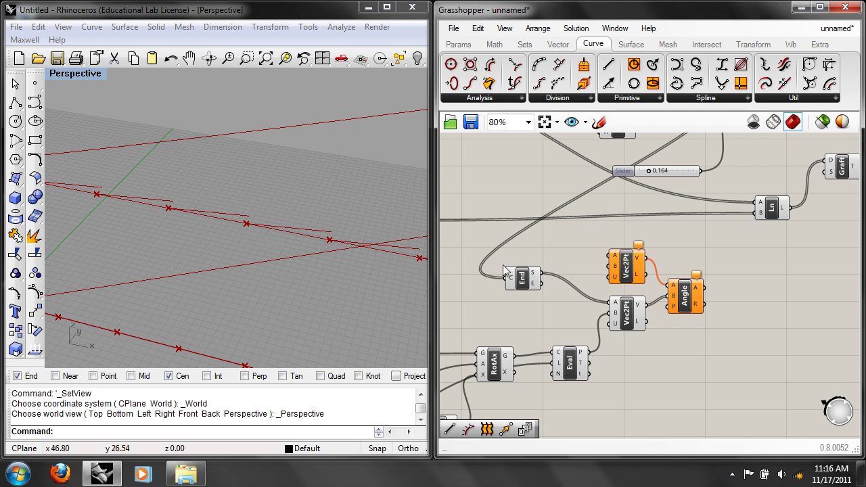
drag(539, 273, 612, 256)
drag(540, 282, 606, 272)
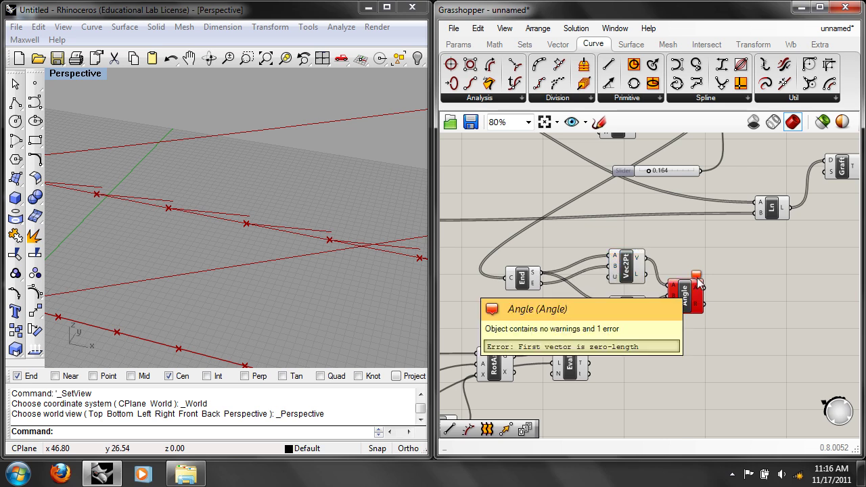
Check the Angle component's error and examine the end of the midpoint line row in the model for its cause
mouse_move(673, 302)
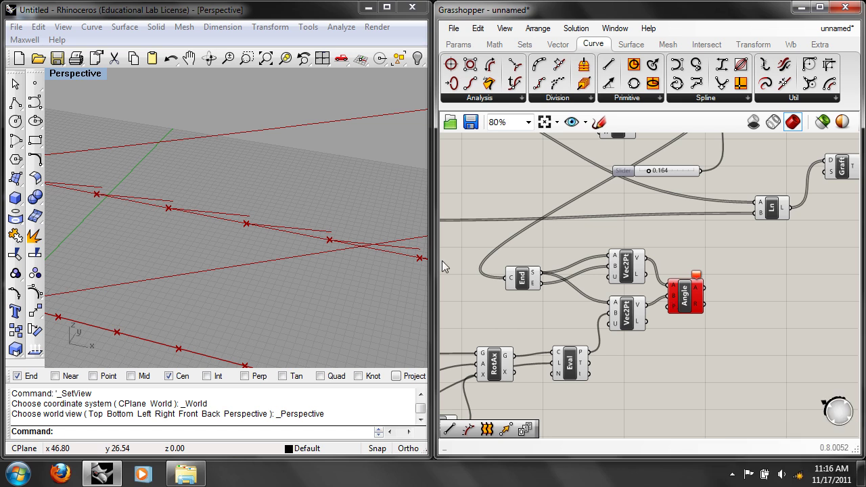
shift+right_drag(387, 247, 267, 242)
scroll(332, 250, down, 6)
shift+right_drag(401, 257, 324, 257)
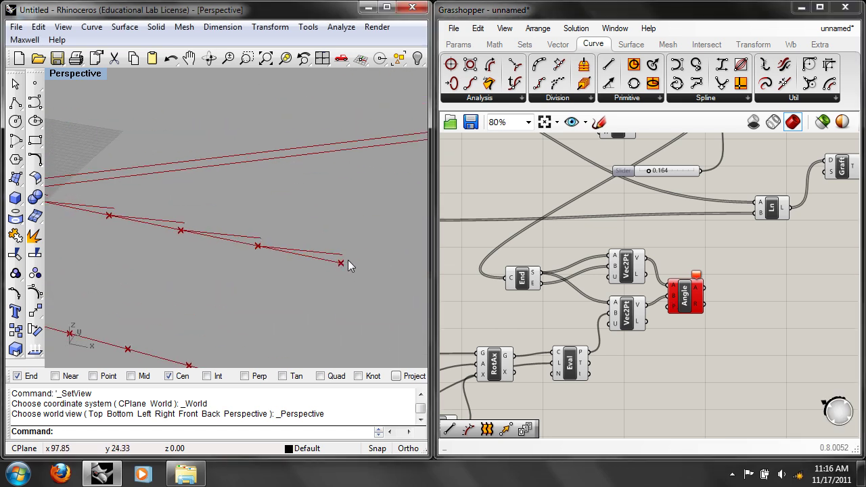
drag(691, 294, 696, 292)
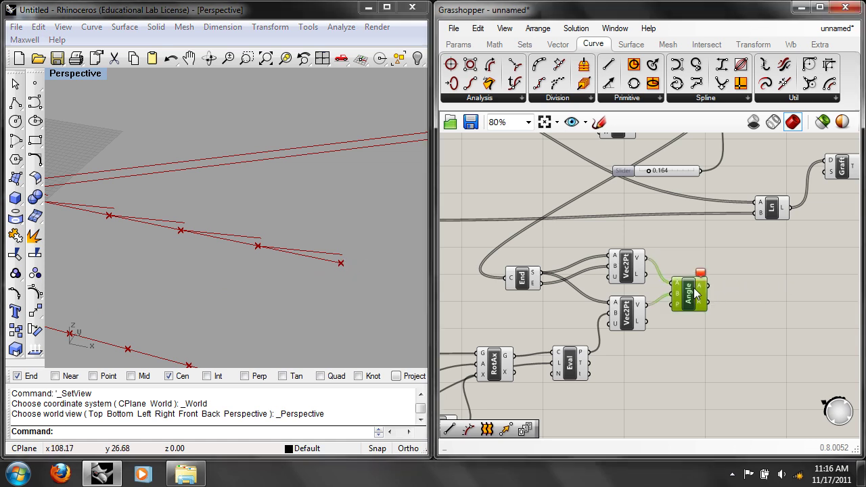
click(744, 288)
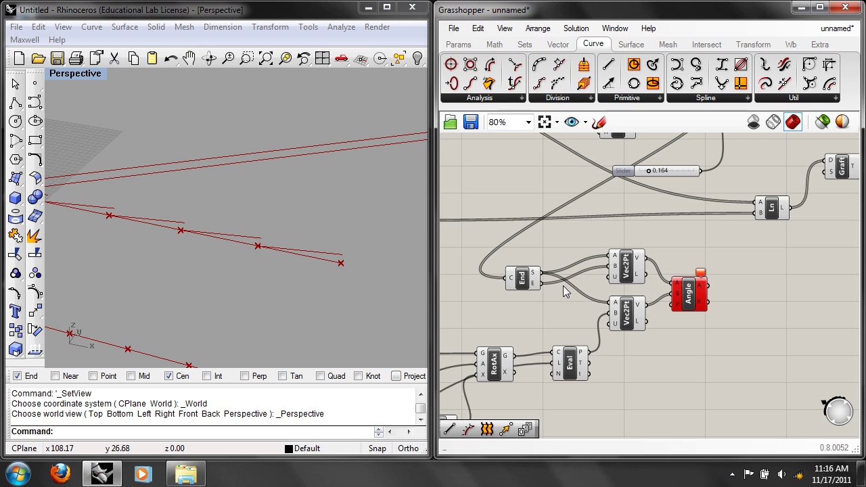
mouse_move(700, 275)
mouse_move(700, 291)
scroll(184, 273, down, 8)
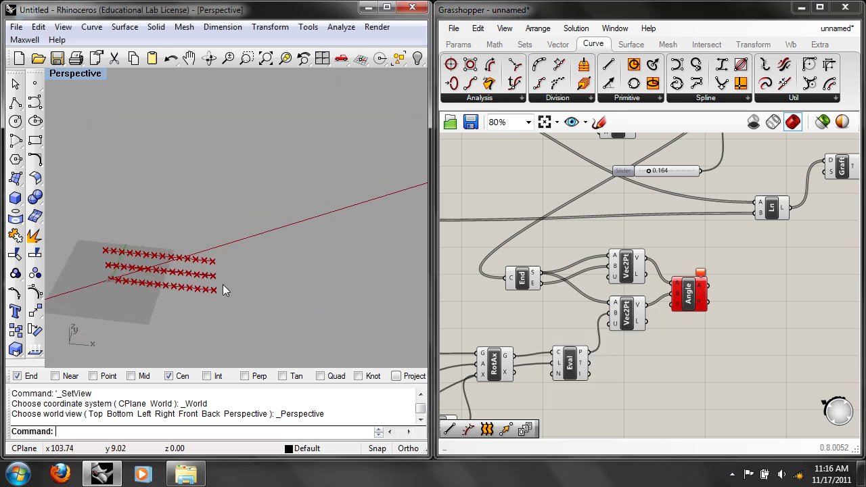
scroll(238, 284, up, 8)
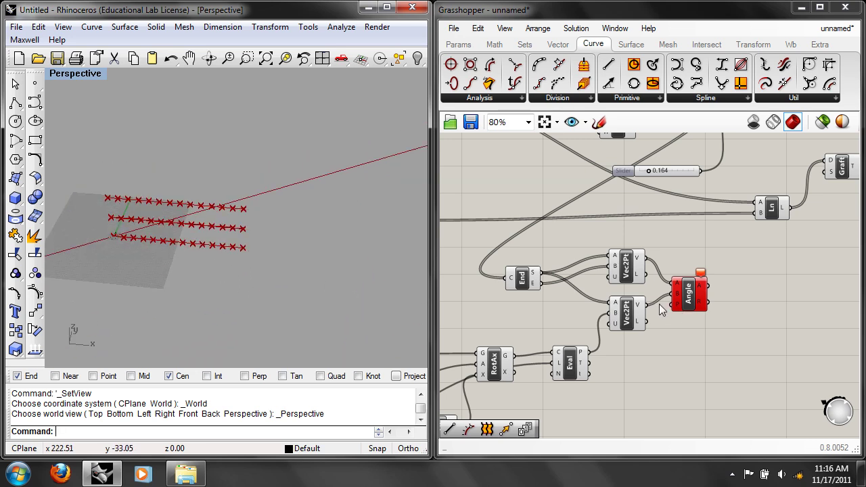
Delete the 0.164 slider and connect Angle output A to input A of the panels' Rotate Axis component
right_drag(679, 291, 658, 378)
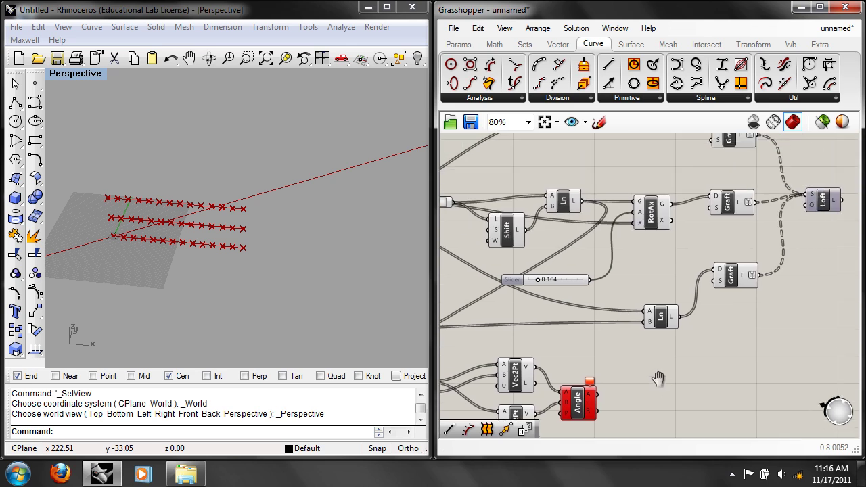
click(568, 279)
click(478, 28)
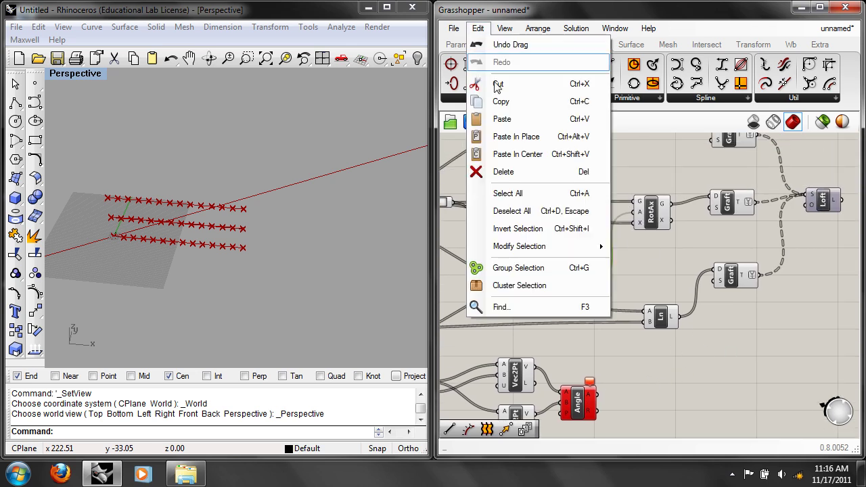
click(504, 171)
drag(595, 394, 636, 211)
right_drag(682, 253, 533, 292)
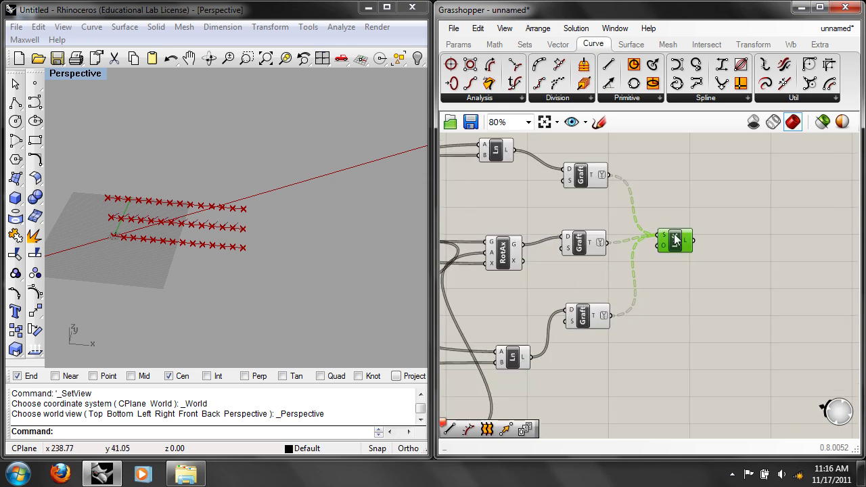
Turn on the preview of the Loft component and view the lofted panels in the model
right_click(672, 235)
click(697, 252)
right_drag(286, 262, 304, 178)
scroll(210, 204, up, 2)
right_drag(240, 267, 310, 251)
Set the slider for the point's position along the rotated arc to 0.538 and view the panels up close
right_drag(481, 313, 559, 317)
scroll(559, 317, down, 2)
right_drag(490, 333, 629, 304)
right_drag(490, 384, 615, 315)
scroll(528, 363, up, 2)
right_drag(527, 363, 547, 336)
mouse_move(558, 371)
mouse_down()
mouse_move(568, 370)
mouse_move(559, 372)
mouse_up()
scroll(260, 200, up, 5)
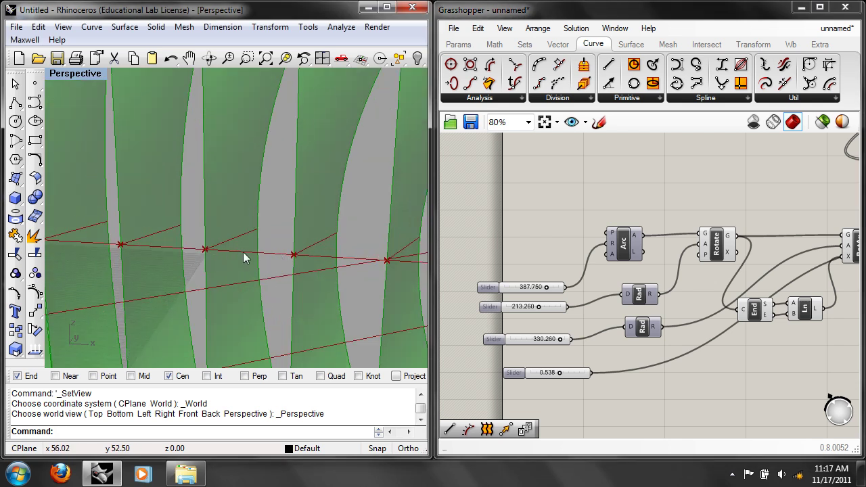
Examine the geometry produced by the midpoint slider, its Shift List and its Line, and trace the wires to the Angle component
scroll(590, 233, down, 5)
scroll(623, 199, up, 4)
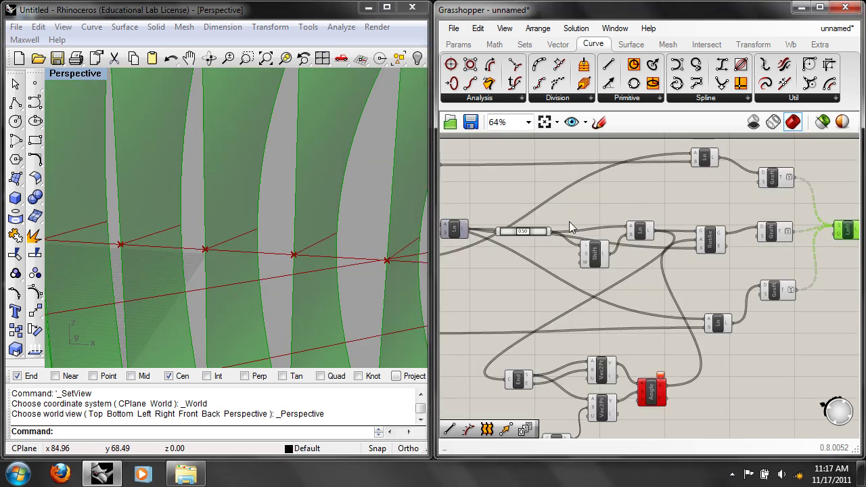
scroll(571, 223, up, 2)
drag(650, 257, 641, 273)
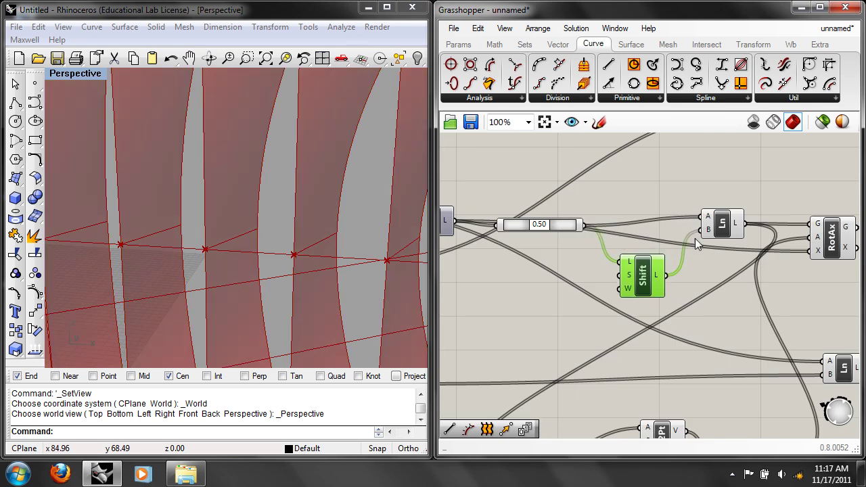
click(560, 230)
click(628, 279)
click(720, 226)
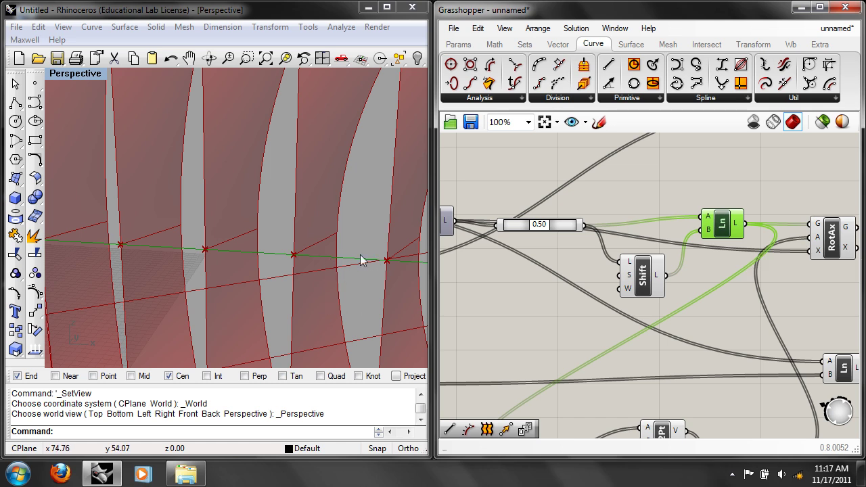
right_drag(716, 230, 621, 213)
right_drag(607, 316, 638, 261)
right_drag(639, 322, 677, 284)
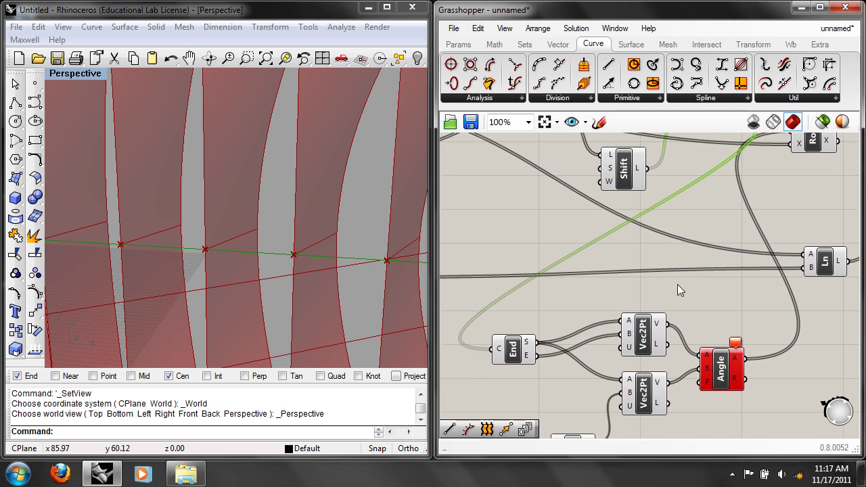
scroll(675, 284, down, 1)
Switch the model viewport to the Front view and show the whole row of panels
click(306, 276)
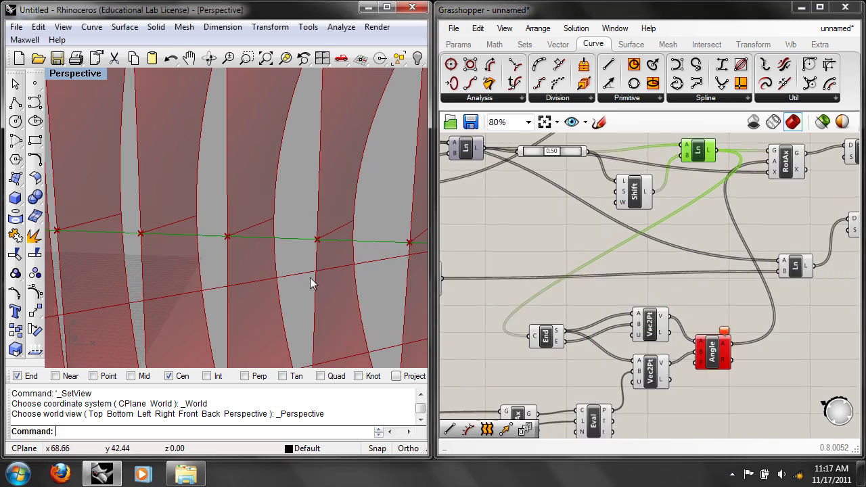
text(Front)
key(Return)
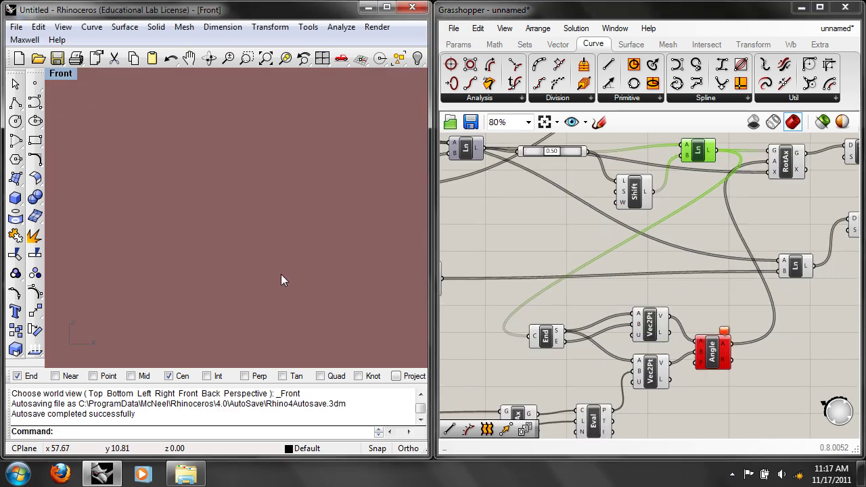
scroll(280, 273, down, 10)
right_drag(302, 266, 293, 243)
Set the arc's Rotate angle slider to 244.760, its Rotate Axis angle slider to 307.760 and the point position slider to 0.813
right_drag(482, 402, 799, 232)
right_drag(545, 346, 556, 317)
mouse_move(547, 310)
mouse_down()
mouse_move(539, 305)
mouse_move(545, 310)
mouse_up()
drag(525, 280, 530, 280)
drag(545, 344, 571, 343)
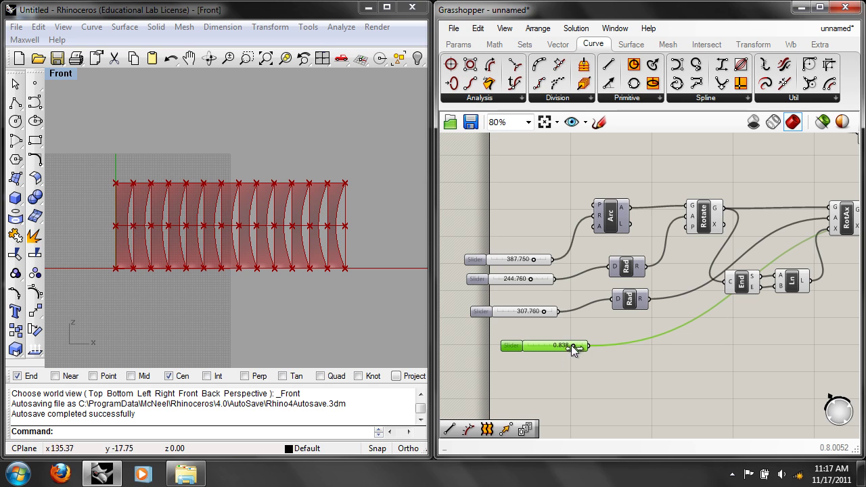
mouse_move(571, 346)
mouse_down()
mouse_move(523, 337)
mouse_move(570, 339)
mouse_up()
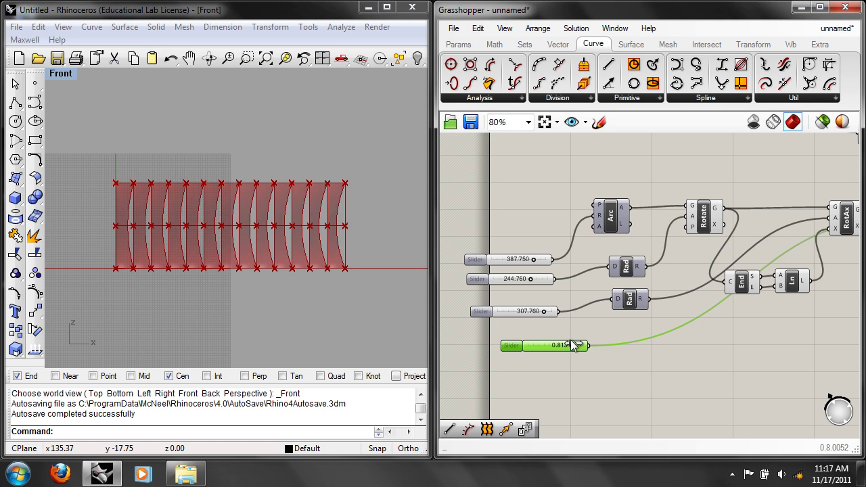
Return the model viewport to the Perspective view and show the panels together with the rotated arc
click(61, 73)
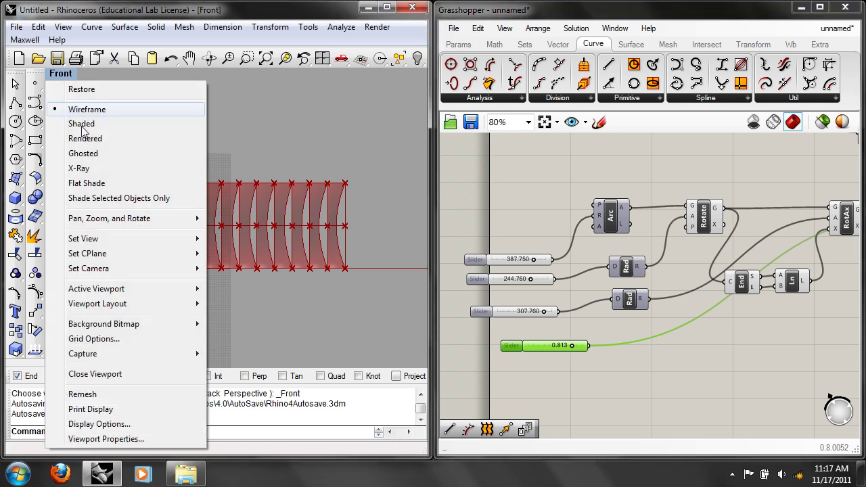
mouse_move(101, 238)
click(249, 349)
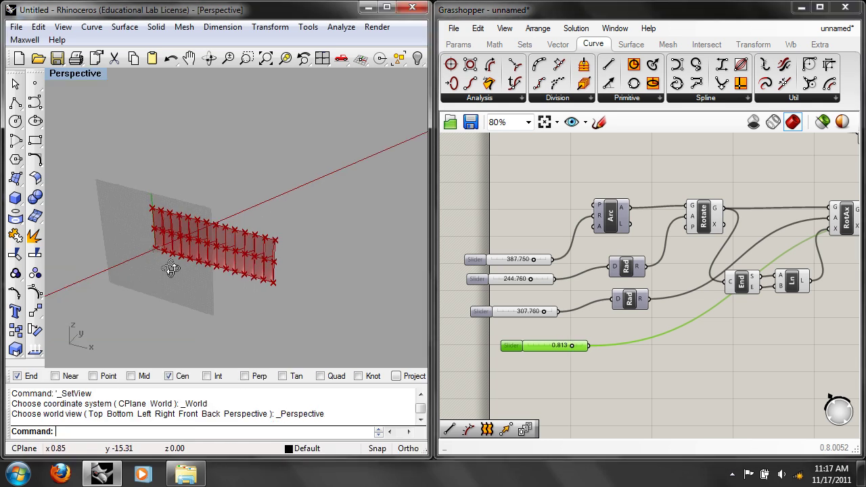
right_drag(246, 283, 233, 304)
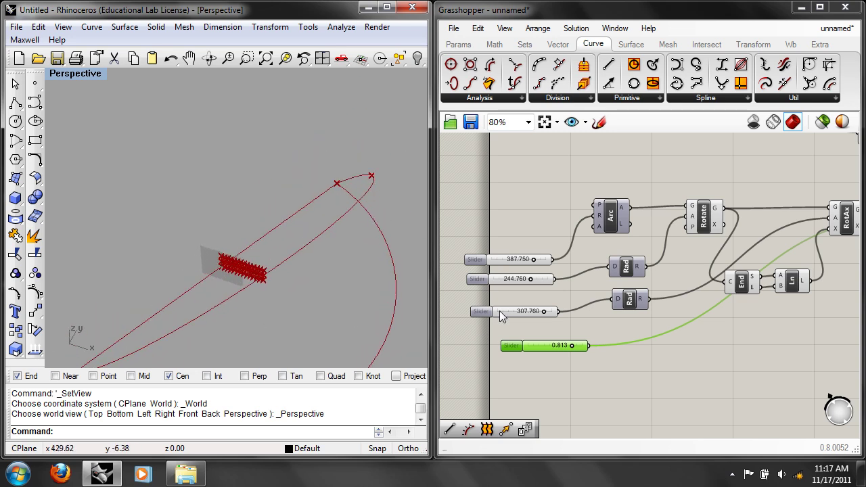
Set the arc's Rotate angle slider to 159.260 and inspect the panels from several sides
drag(530, 280, 515, 281)
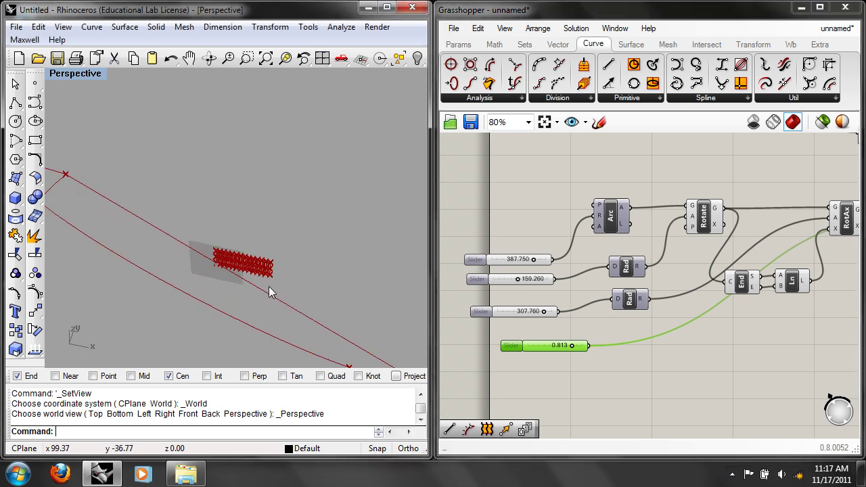
scroll(271, 288, up, 5)
scroll(233, 251, up, 3)
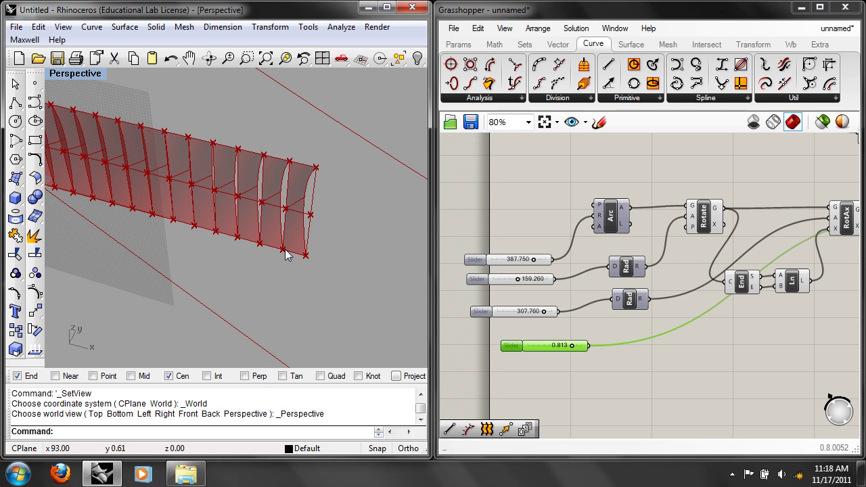
right_drag(286, 255, 239, 236)
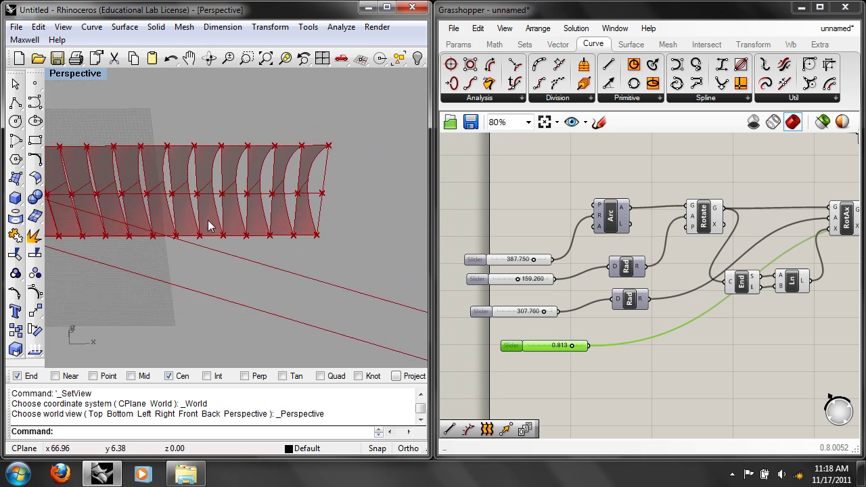
right_drag(178, 264, 323, 263)
scroll(272, 241, down, 7)
Try the point position slider at 0.951 and view the panels
middle_click(556, 330)
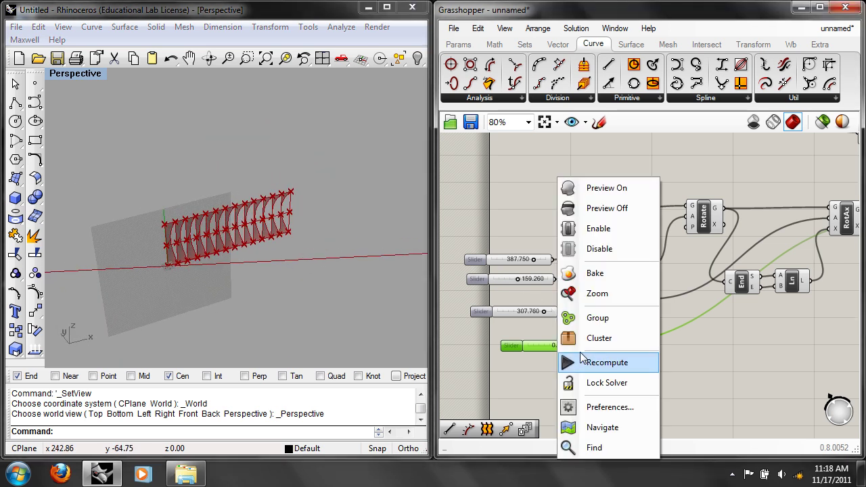
click(532, 356)
drag(572, 345, 578, 344)
right_drag(223, 249, 422, 285)
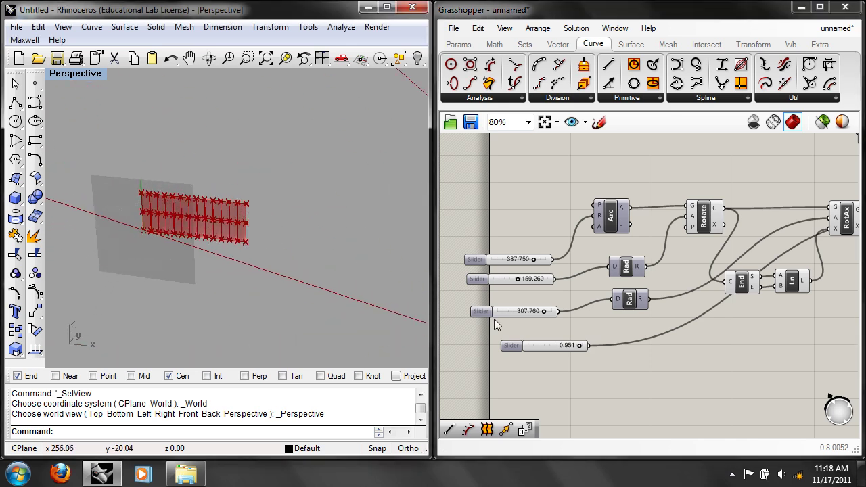
Try the point position slider at 0.301 and 1.000 while checking the openings between the panels
drag(579, 345, 555, 345)
drag(546, 345, 544, 345)
right_drag(394, 314, 361, 289)
scroll(253, 244, up, 8)
scroll(227, 233, up, 2)
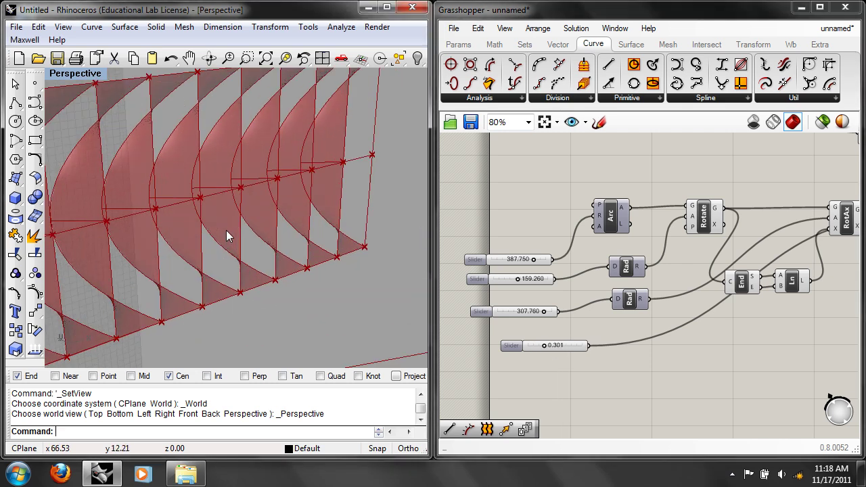
right_drag(225, 241, 197, 347)
drag(542, 346, 599, 342)
Connect Angle's reflex output R to input A of the panels' Rotate Axis component in place of output A
right_drag(599, 342, 574, 341)
right_drag(707, 292, 599, 341)
right_drag(702, 309, 617, 361)
right_drag(699, 318, 613, 390)
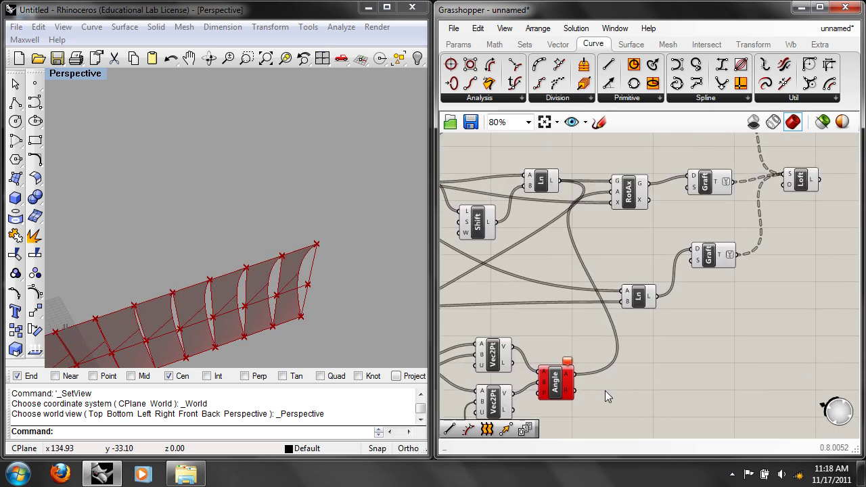
drag(576, 391, 619, 194)
right_drag(246, 300, 256, 337)
Set the point position slider to 0.800 and inspect the panel openings from different viewpoints
right_drag(545, 397, 534, 325)
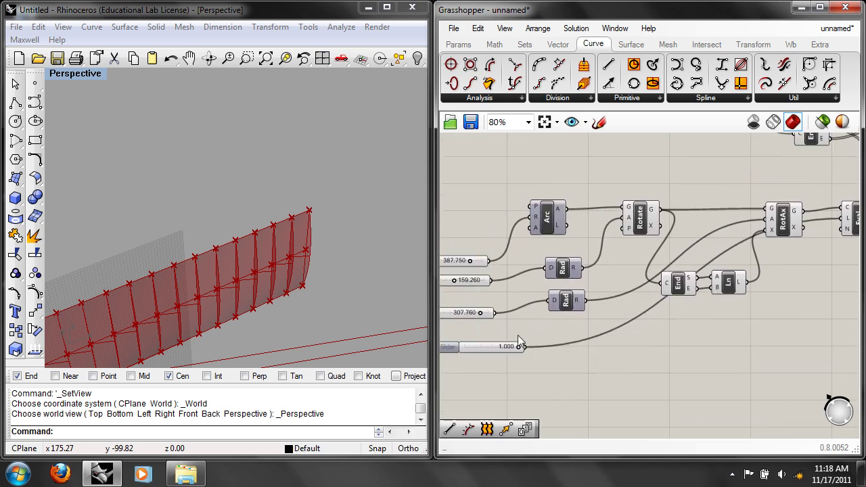
scroll(531, 345, up, 1)
drag(551, 350, 529, 348)
right_drag(365, 328, 330, 323)
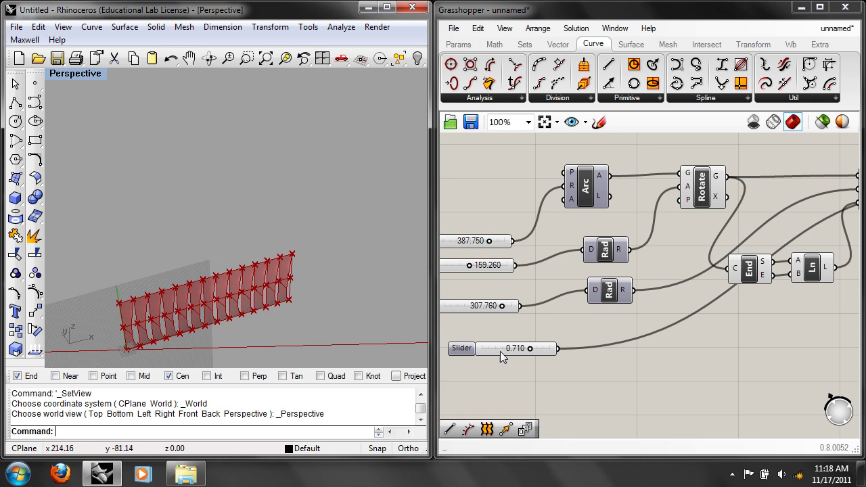
mouse_move(531, 350)
mouse_down()
mouse_move(516, 347)
mouse_move(536, 348)
mouse_up()
right_drag(291, 318, 230, 358)
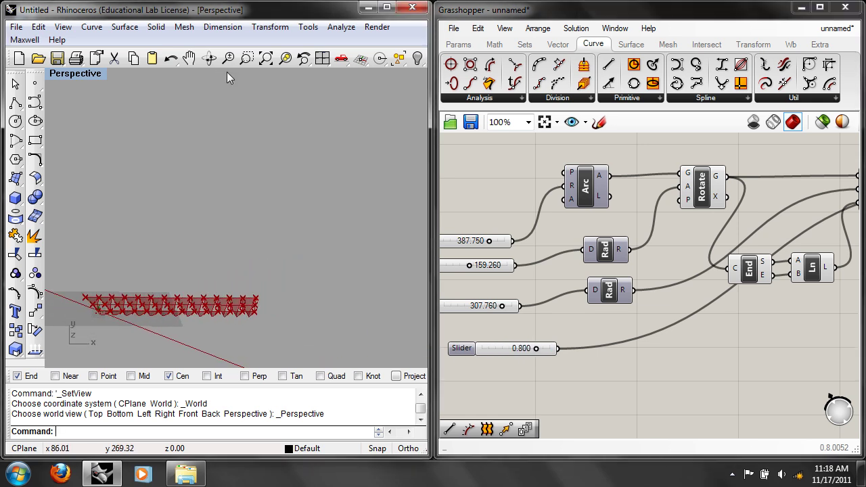
right_drag(181, 126, 183, 344)
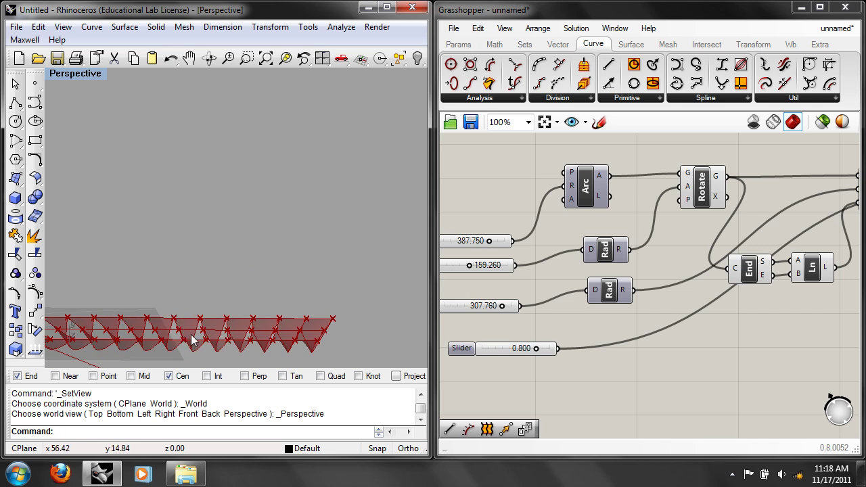
Examine the vector values at Angle input A and the radian values at its reflex output R
right_drag(735, 312, 606, 356)
right_drag(719, 268, 576, 335)
right_drag(684, 269, 604, 326)
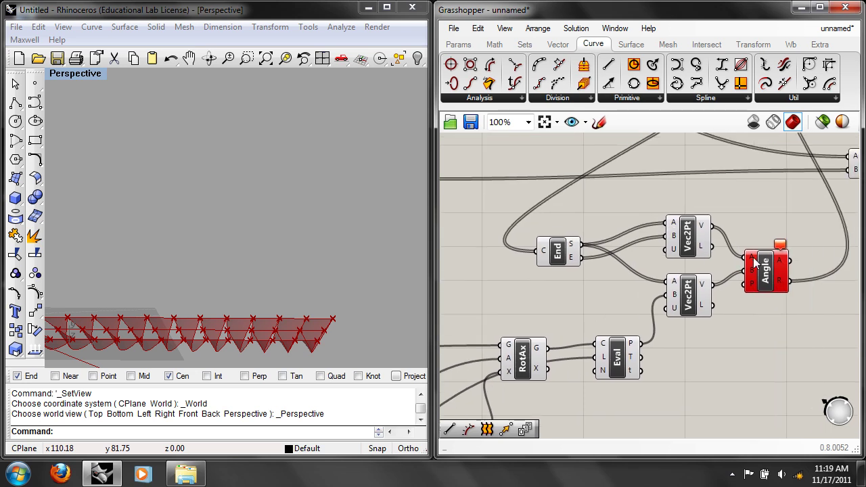
mouse_move(753, 259)
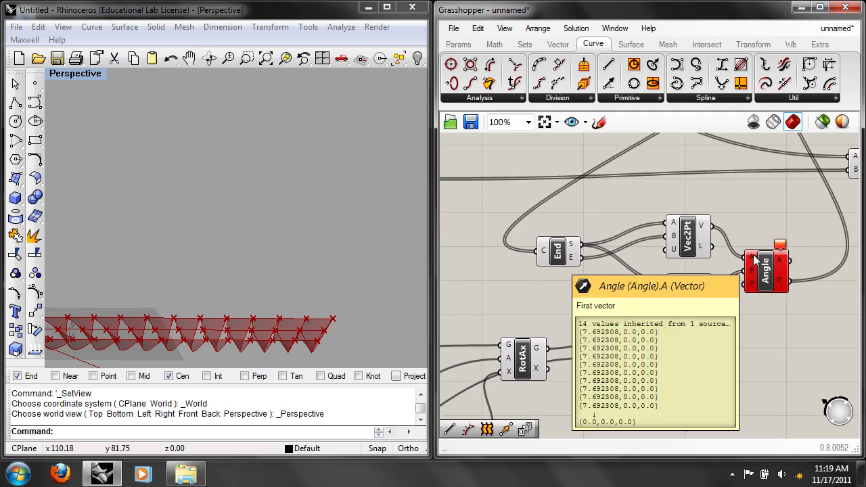
right_drag(785, 225, 718, 258)
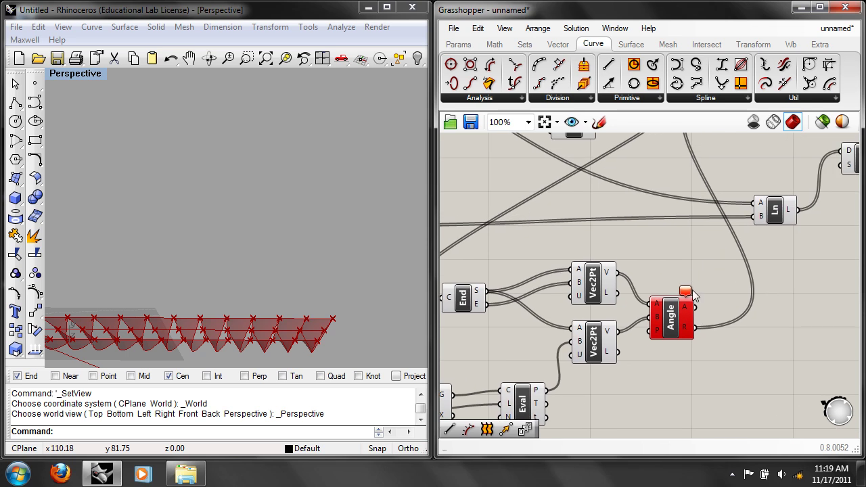
mouse_move(686, 332)
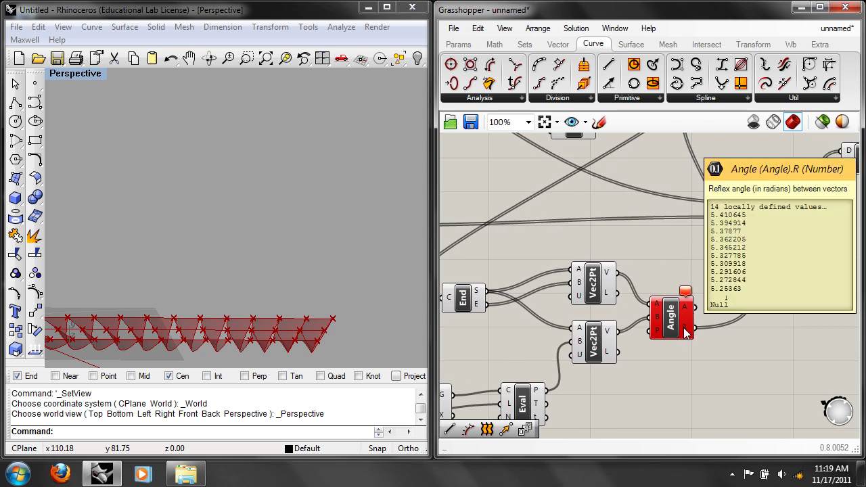
right_drag(237, 263, 295, 232)
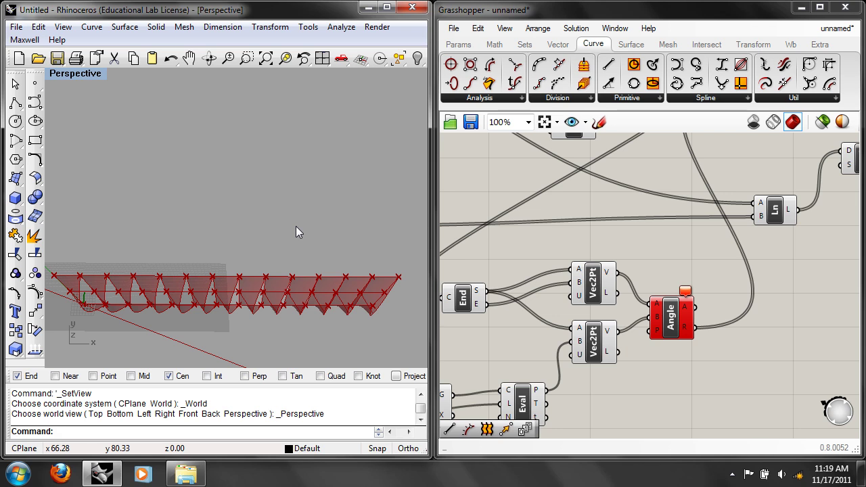
Look over the complete definition and create a new Grasshopper document
right_drag(531, 327, 568, 310)
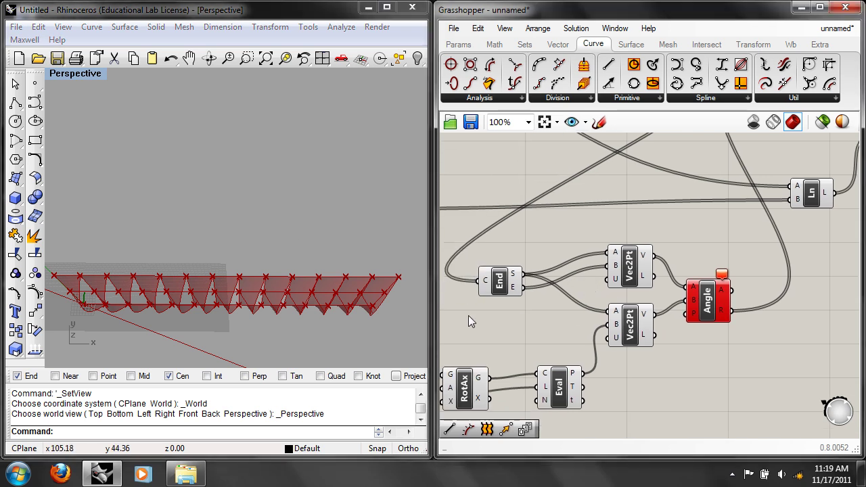
scroll(517, 318, down, 4)
right_drag(544, 225, 633, 233)
scroll(609, 294, down, 2)
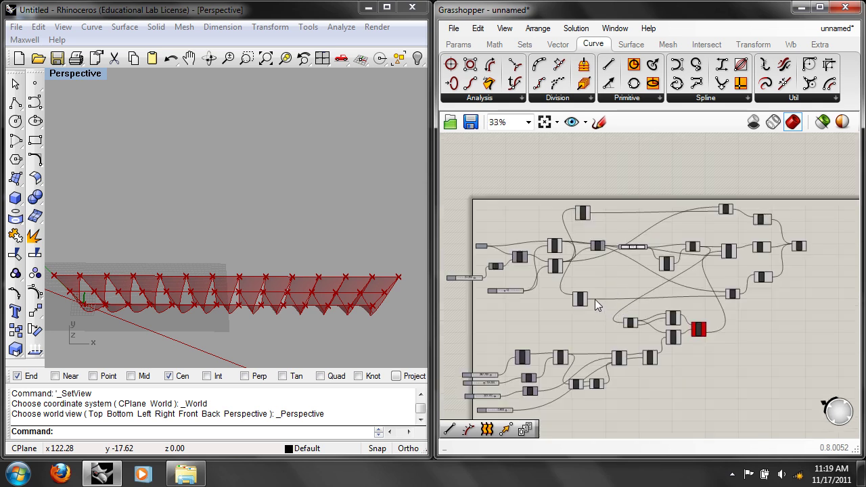
scroll(577, 280, up, 3)
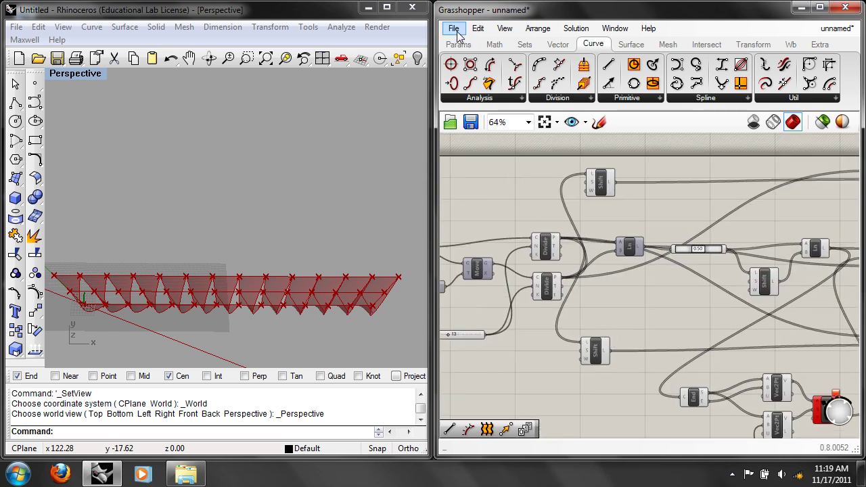
click(453, 29)
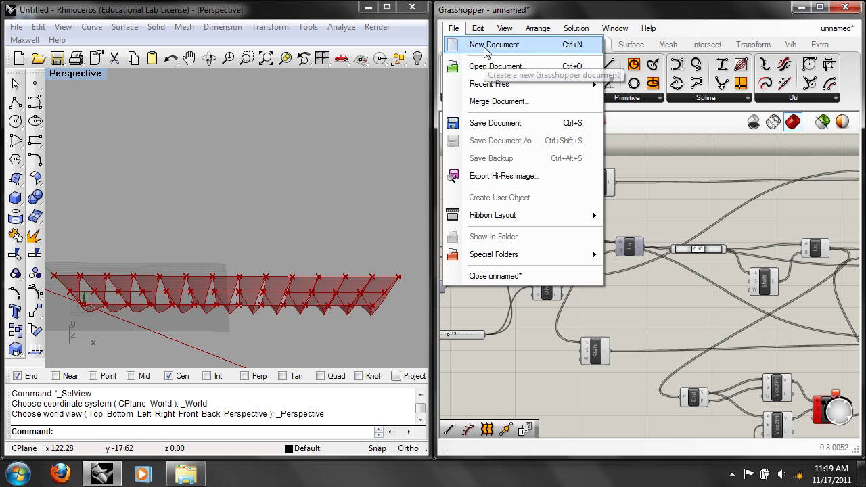
click(488, 45)
Select the remaining base curve in the Rhino model and delete it
right_drag(266, 315, 287, 271)
drag(295, 335, 206, 291)
click(39, 28)
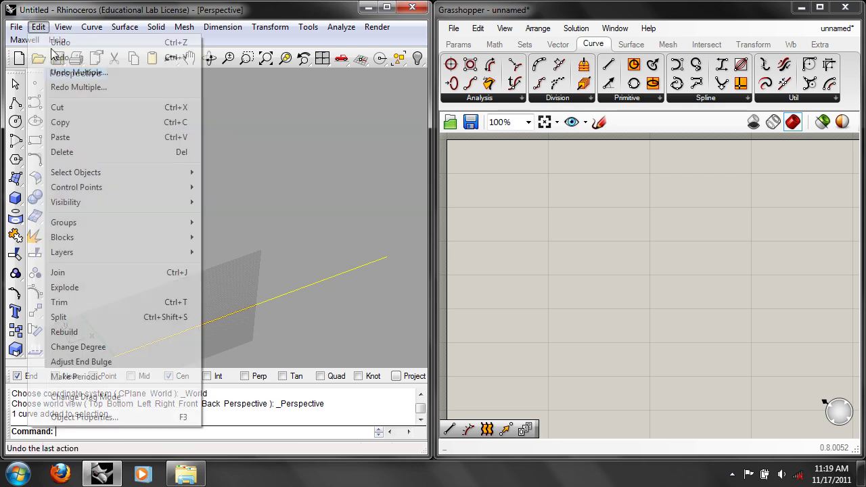
click(74, 153)
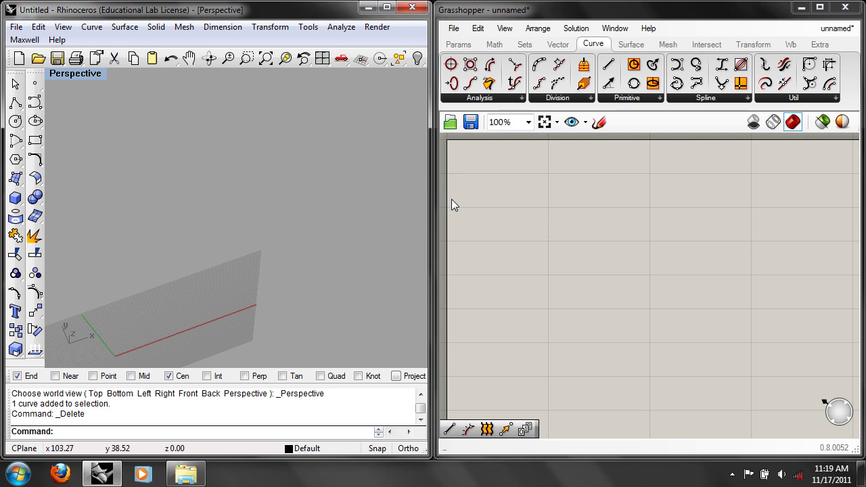
Set the viewport to the Front view and open the recent definition lofting-follies.gh
right_drag(274, 210, 247, 205)
text(Front)
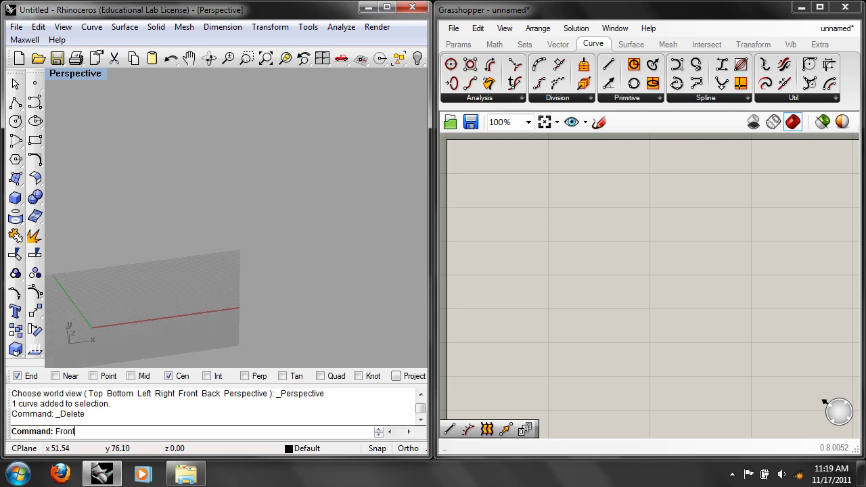
key(Return)
scroll(251, 199, down, 20)
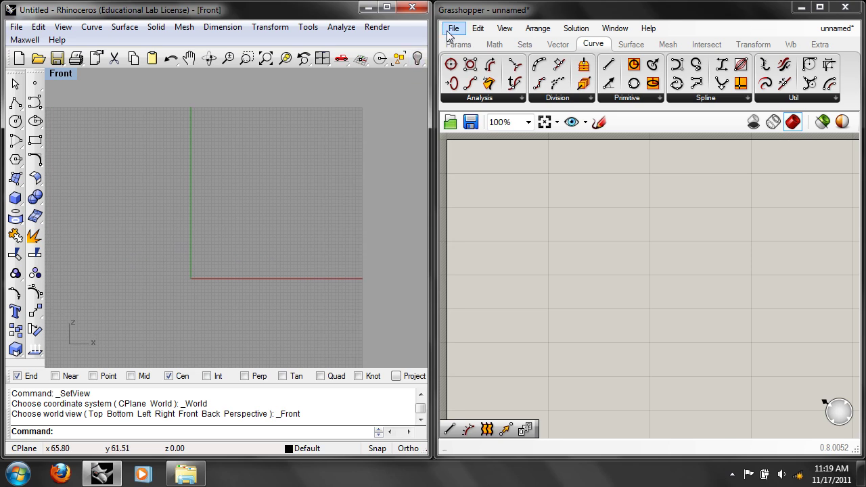
click(453, 28)
mouse_move(474, 83)
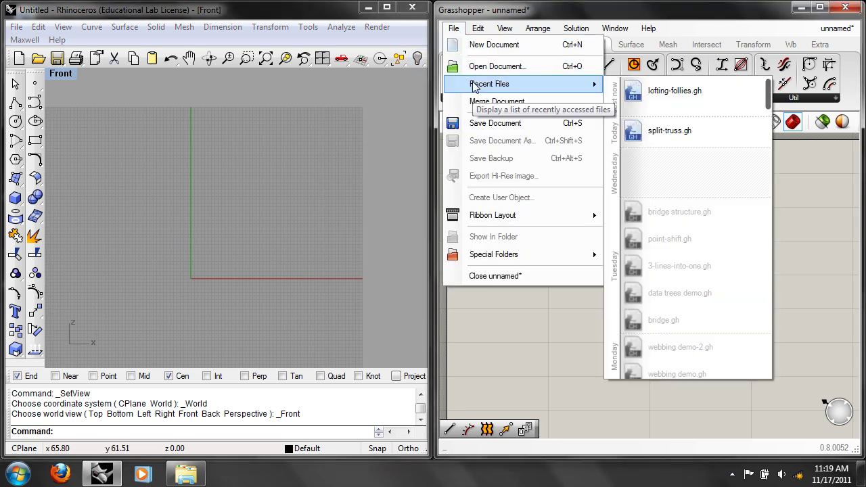
click(641, 94)
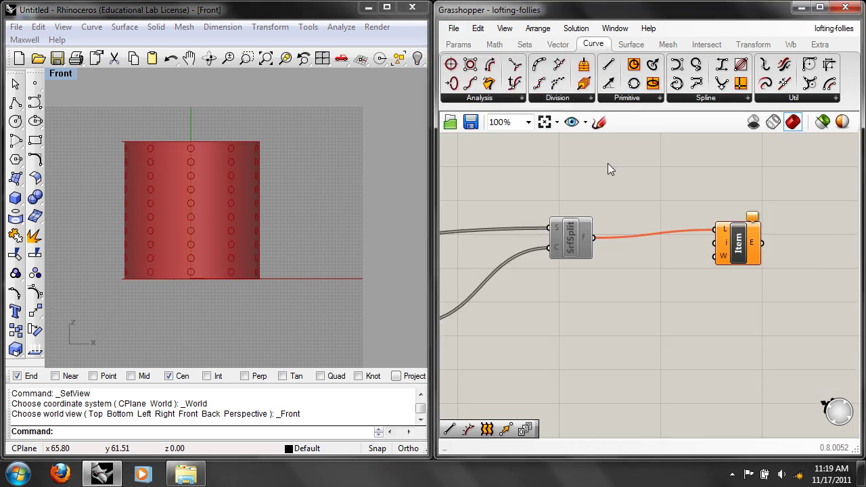
Switch off the preview of all components in the lowest definition, the one containing SrfSplit
right_drag(576, 227, 681, 235)
right_drag(472, 252, 705, 276)
scroll(705, 276, down, 5)
drag(793, 336, 433, 243)
right_click(463, 240)
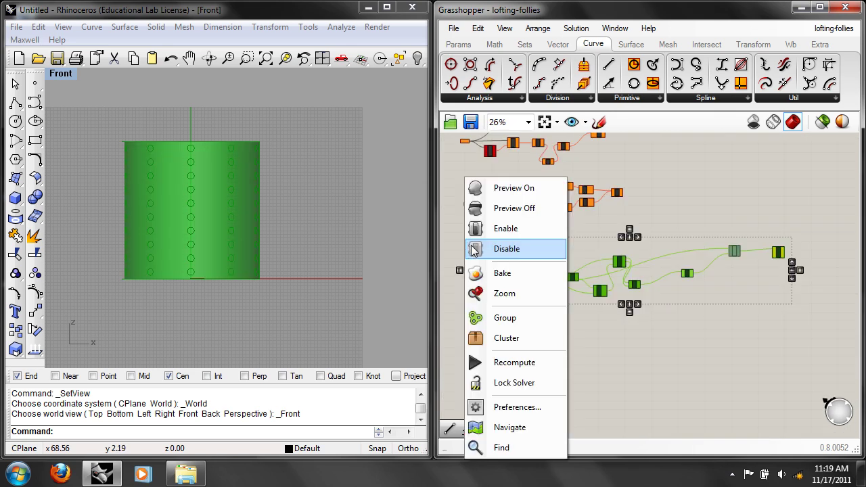
click(501, 211)
Switch on the preview of the surface parameter that starts the uppermost definition
right_drag(519, 203, 531, 257)
scroll(500, 226, up, 3)
right_drag(466, 184, 494, 222)
click(492, 215)
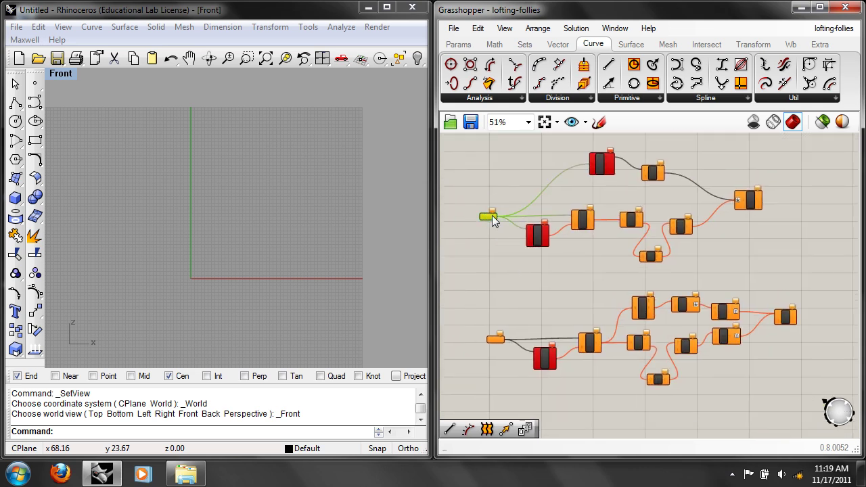
right_click(492, 215)
click(548, 123)
click(551, 179)
Draw a rectangular corner-to-corner plane surface around the origin in the Front view
click(15, 178)
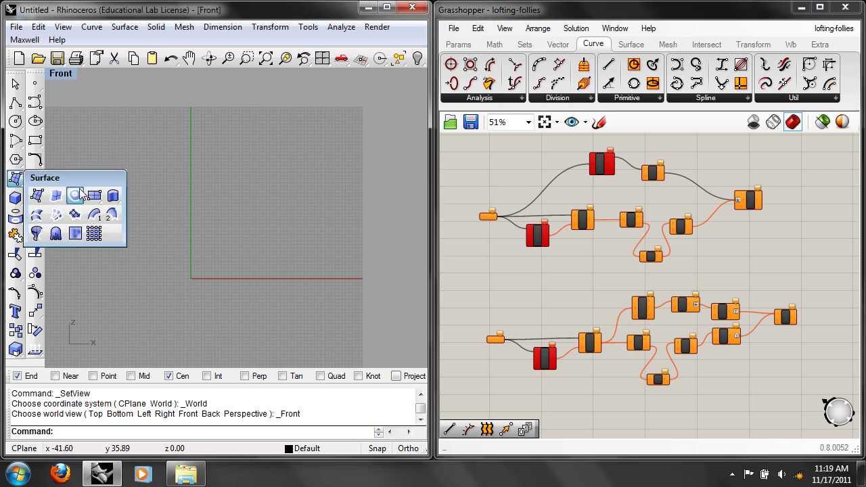
click(94, 194)
click(77, 292)
click(294, 154)
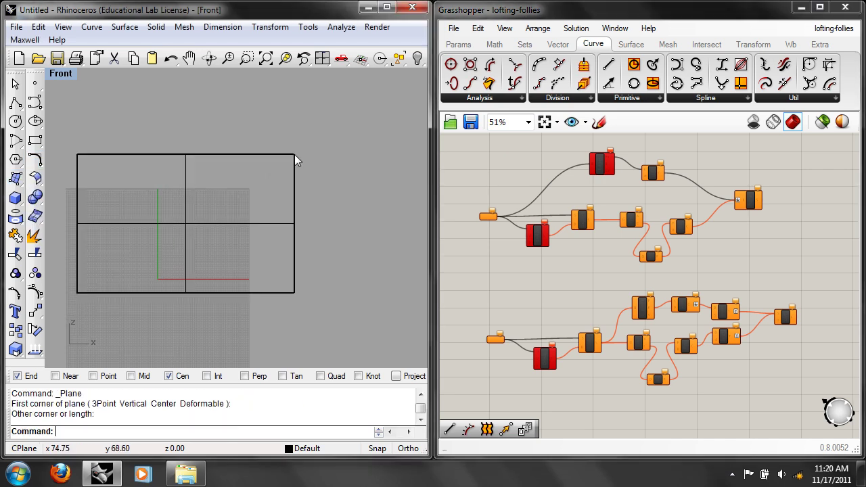
Reference the drawn plane in the upper Srf parameter as a single surface
scroll(490, 220, up, 2)
right_click(491, 222)
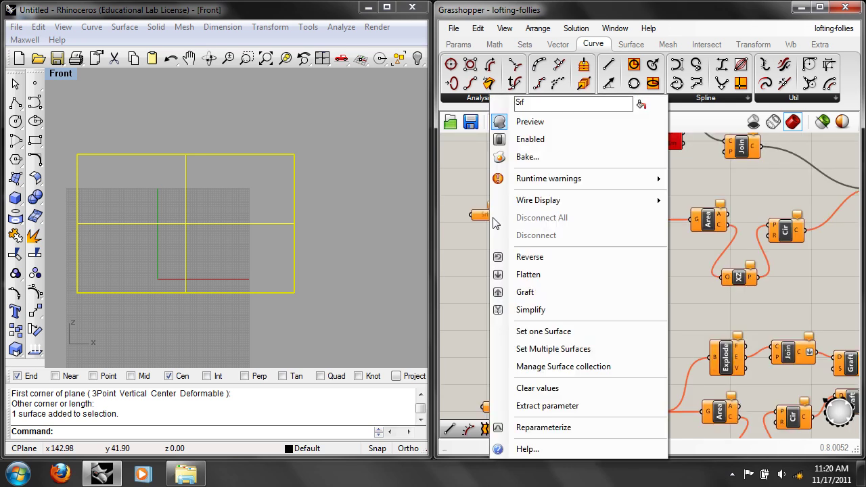
click(549, 331)
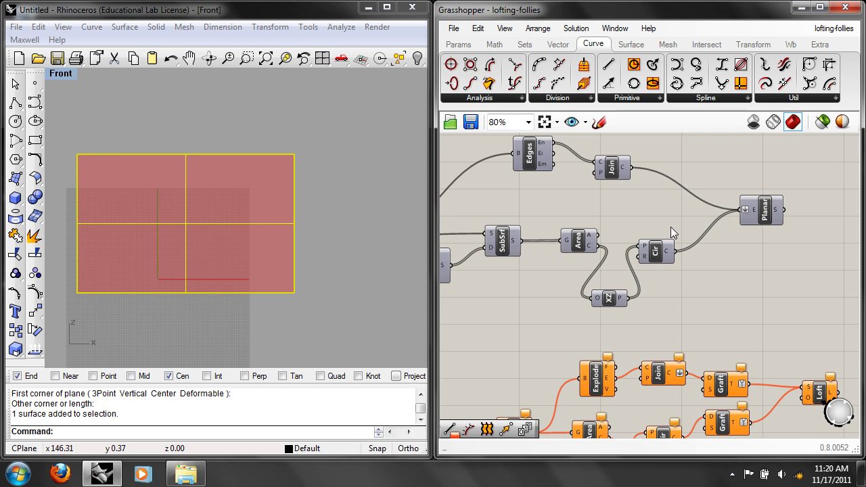
Switch on the preview of the Cir component in the upper definition
click(660, 250)
right_click(660, 250)
click(684, 253)
scroll(344, 255, up, 3)
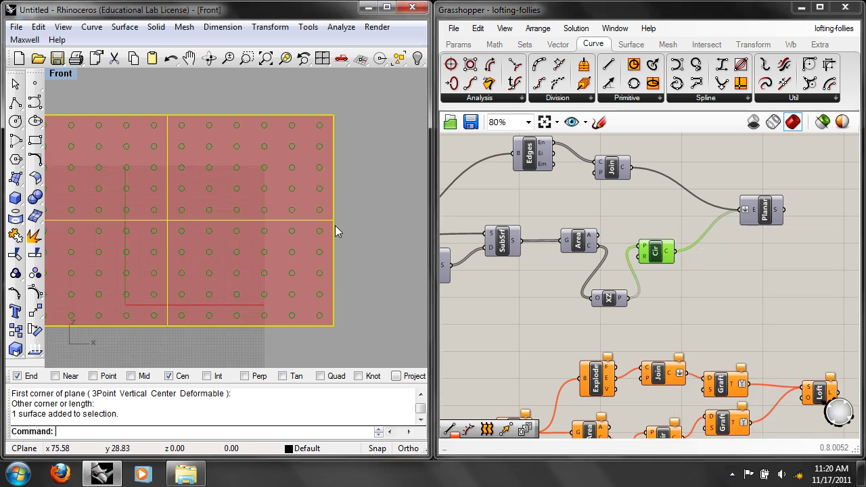
Hide the referenced plane in the Rhino model and deselect the Cir component
text(Hide)
key(Return)
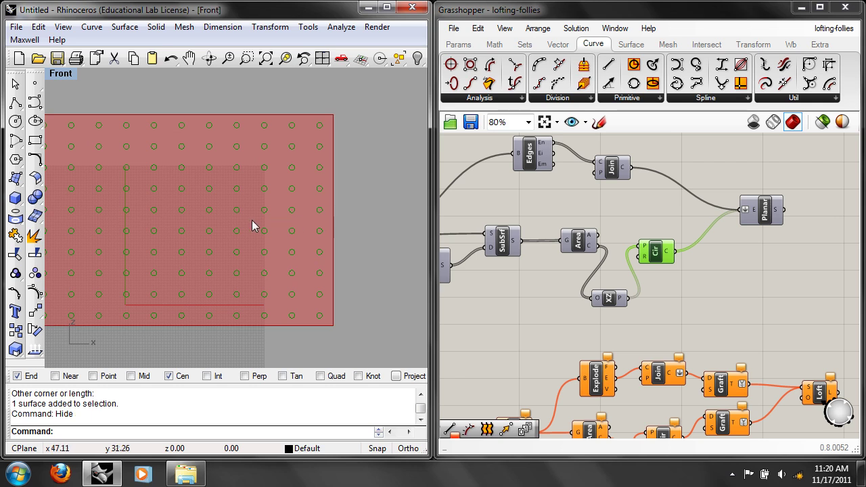
right_drag(274, 218, 340, 219)
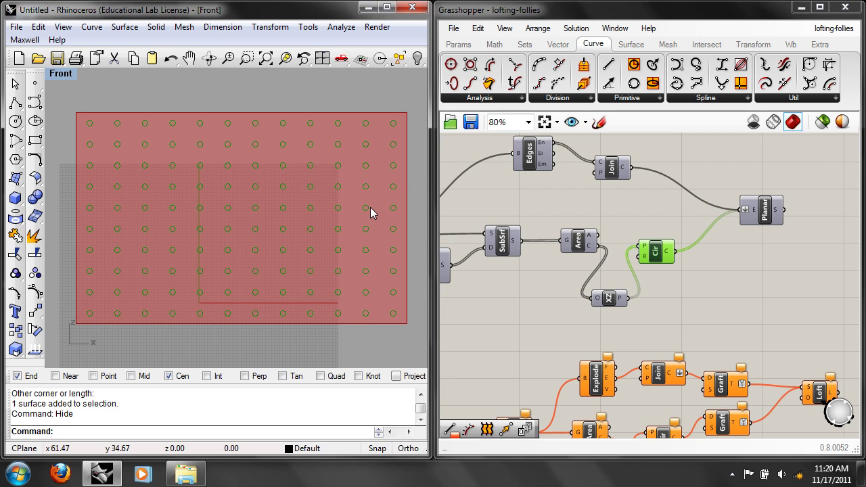
click(646, 212)
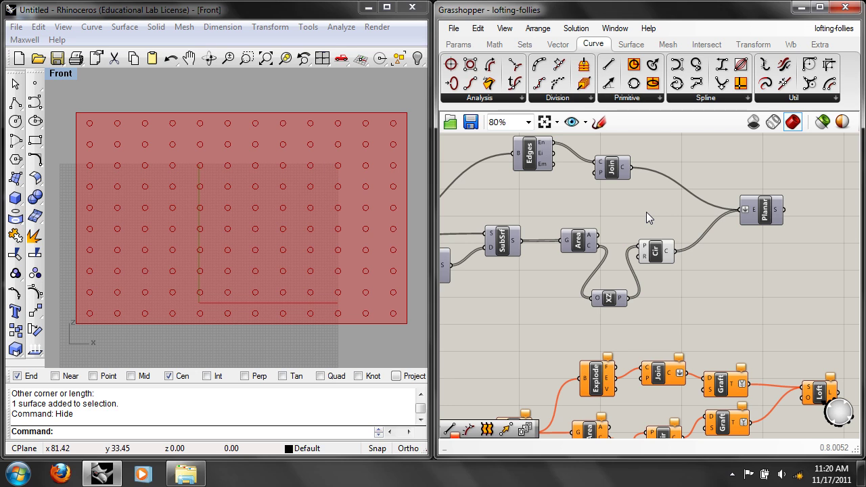
Switch on the preview of the Edges component
right_drag(586, 161, 608, 196)
click(556, 194)
right_click(556, 195)
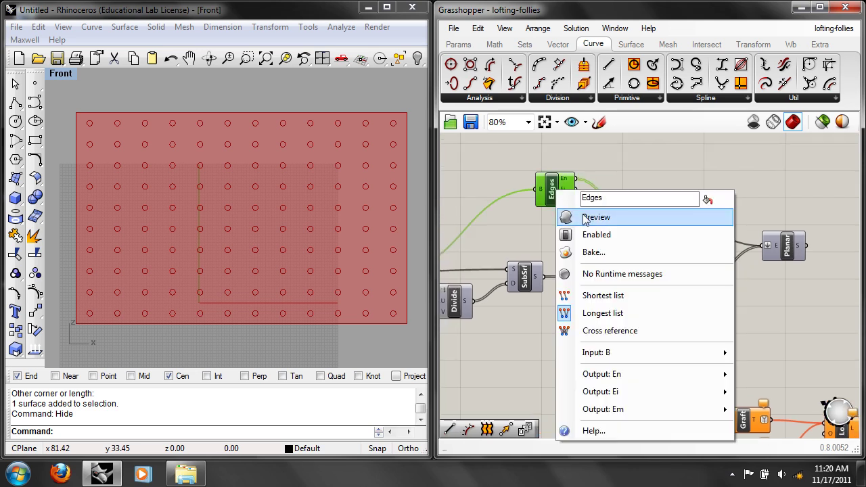
click(579, 215)
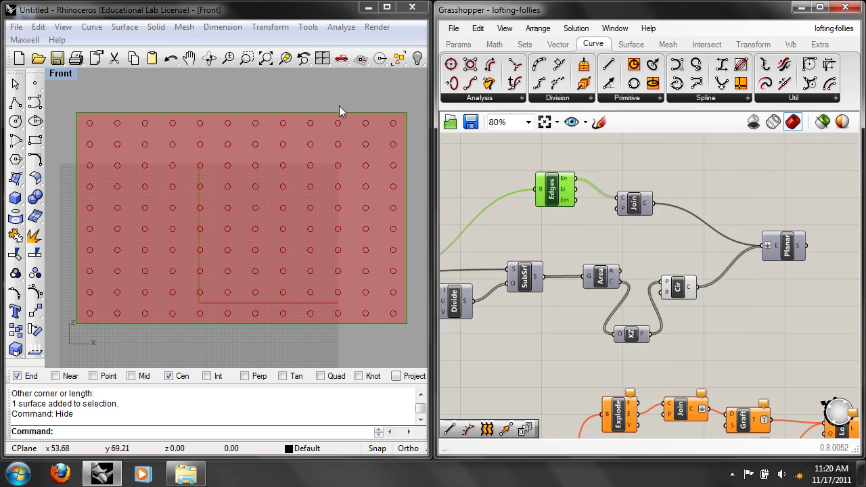
Examine the joined boundary, the Cir output and the curve list entering Planar input E
click(632, 205)
right_drag(681, 247, 603, 241)
mouse_move(612, 278)
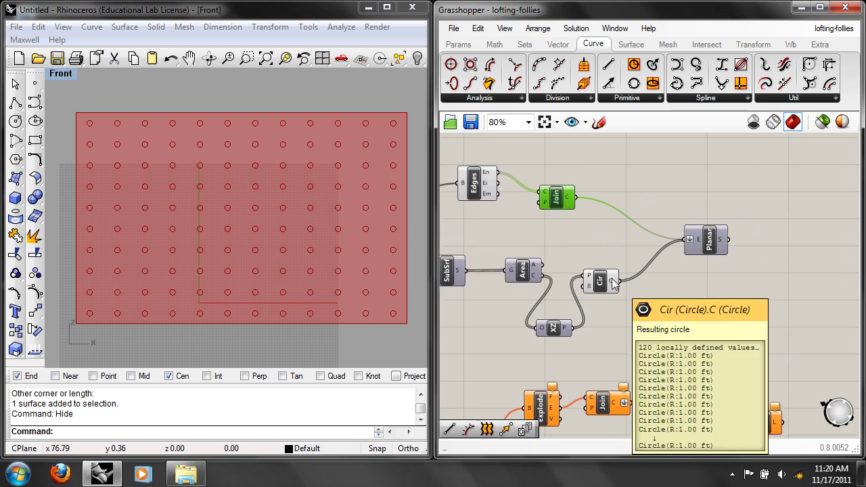
mouse_move(697, 235)
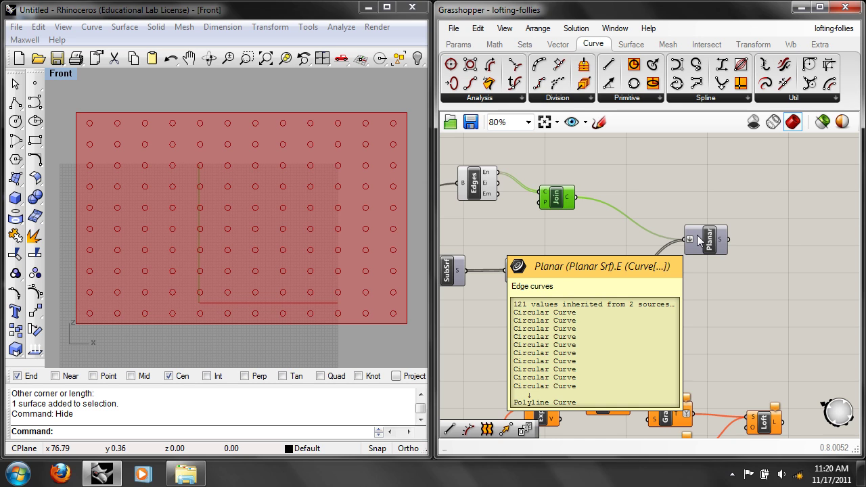
Switch on the preview of the Planar component
right_drag(540, 230, 673, 225)
click(789, 247)
right_click(789, 247)
click(708, 268)
Switch off the preview of the upper Srf parameter
right_drag(597, 277, 607, 269)
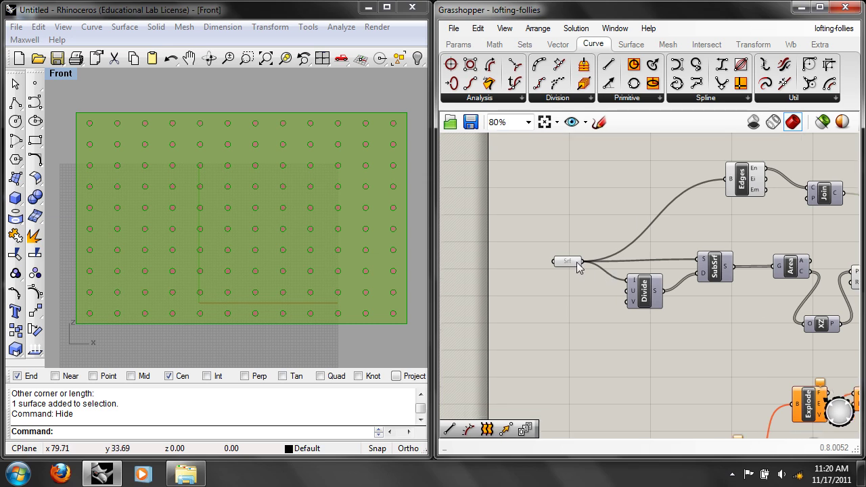
click(573, 264)
right_click(572, 263)
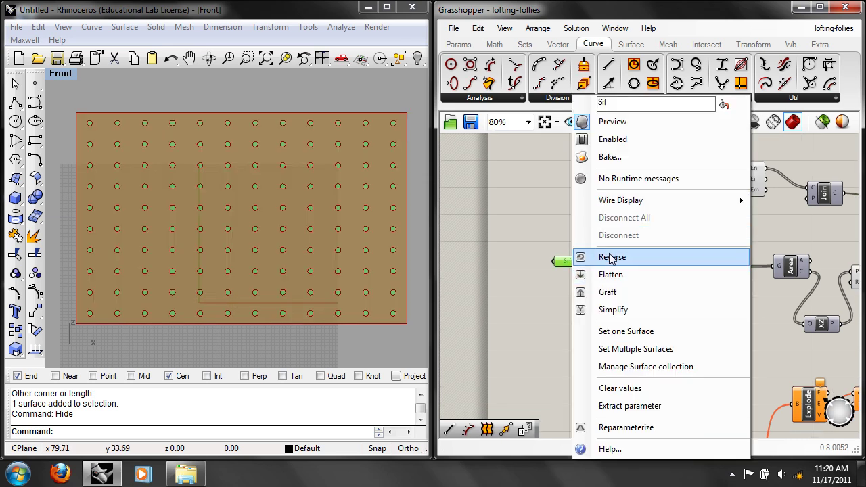
click(612, 123)
Examine the perforated surface and the flattened edge curves at Planar input E
right_drag(810, 246, 551, 253)
scroll(648, 236, up, 1)
scroll(648, 236, up, 1)
right_drag(299, 210, 270, 191)
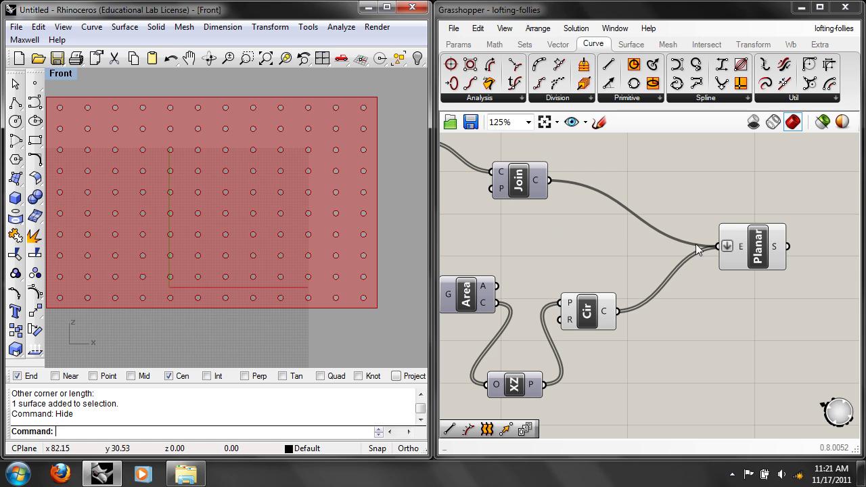
mouse_move(738, 245)
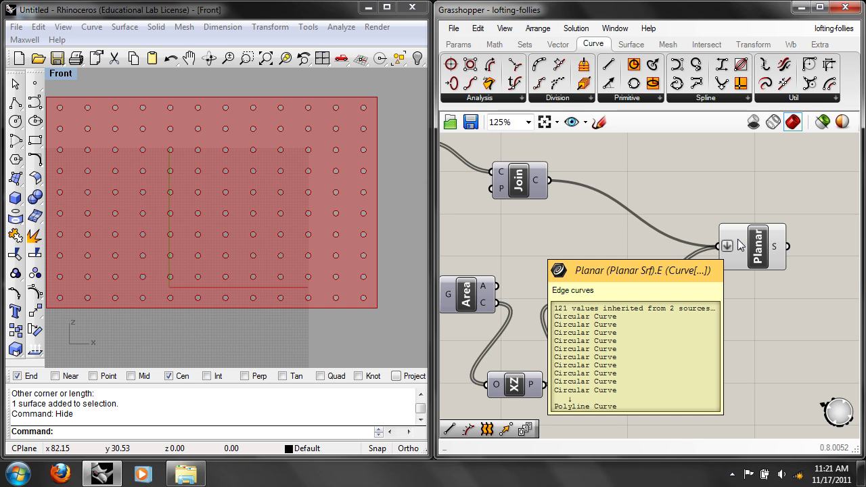
Disable the Planar component and look at the boundary and circle curves that feed it
right_drag(593, 276, 652, 269)
right_drag(600, 260, 649, 253)
scroll(649, 253, down, 2)
click(744, 229)
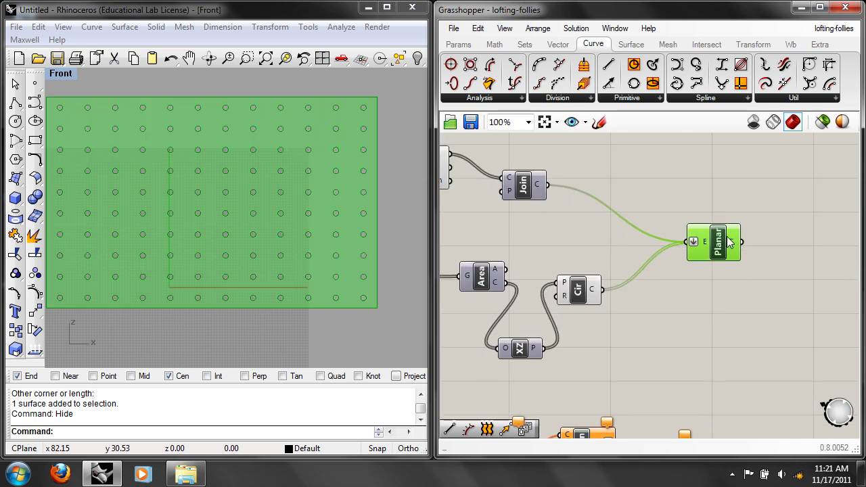
right_click(738, 224)
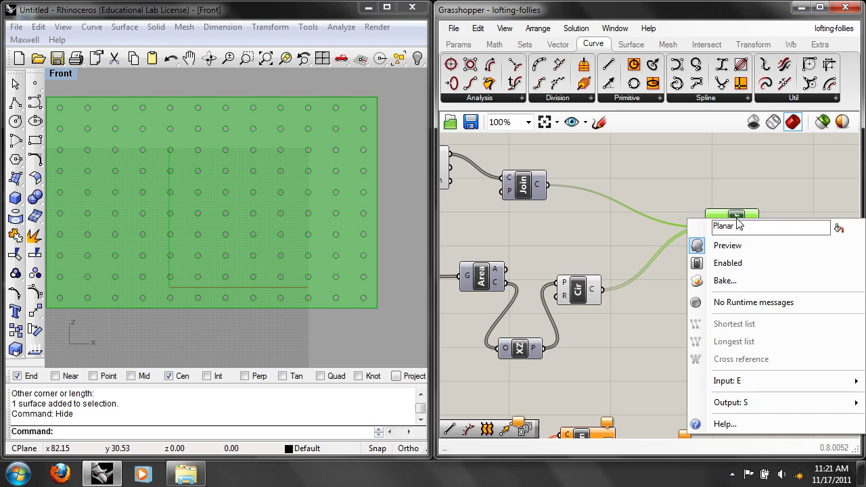
click(713, 263)
right_drag(546, 251, 759, 249)
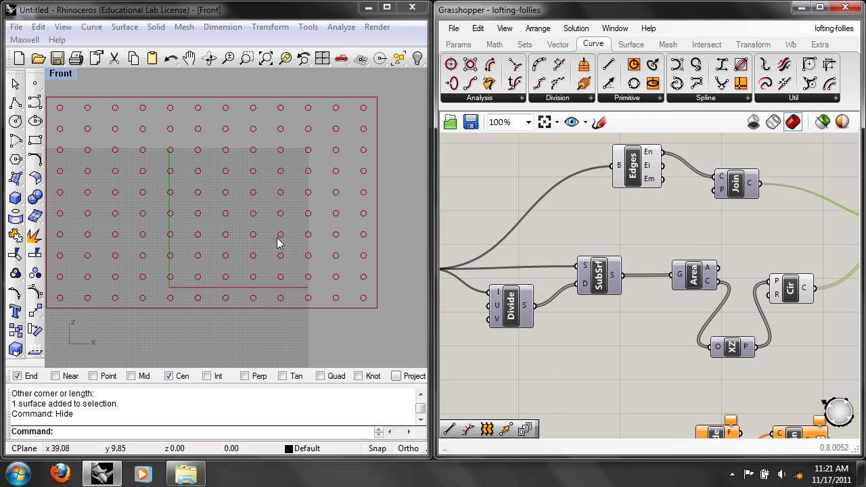
Enable the Planar component again and select it
right_drag(839, 244, 587, 243)
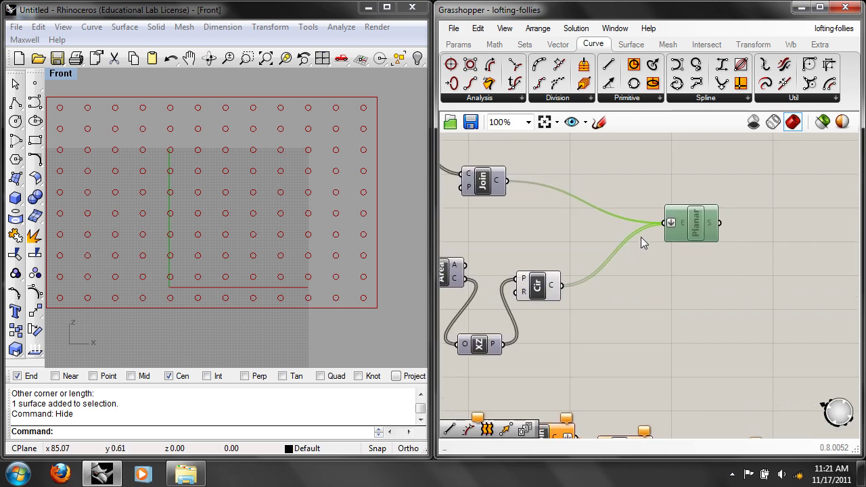
scroll(639, 238, up, 1)
right_click(716, 218)
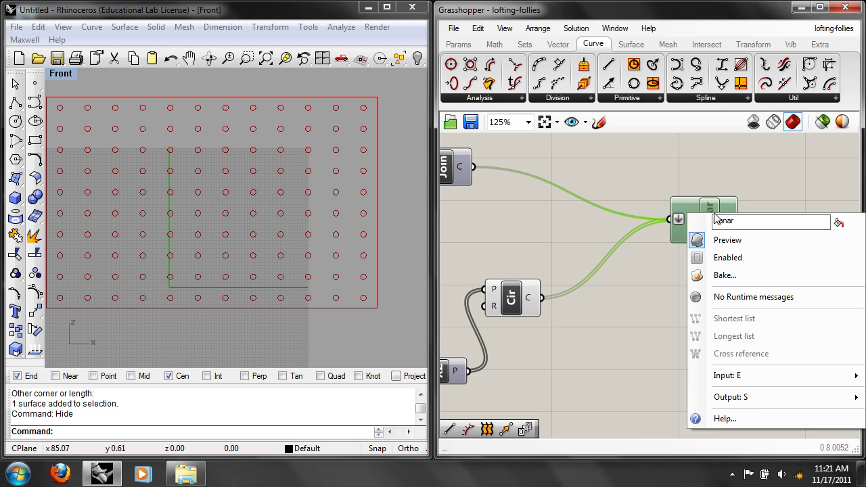
click(721, 261)
click(746, 241)
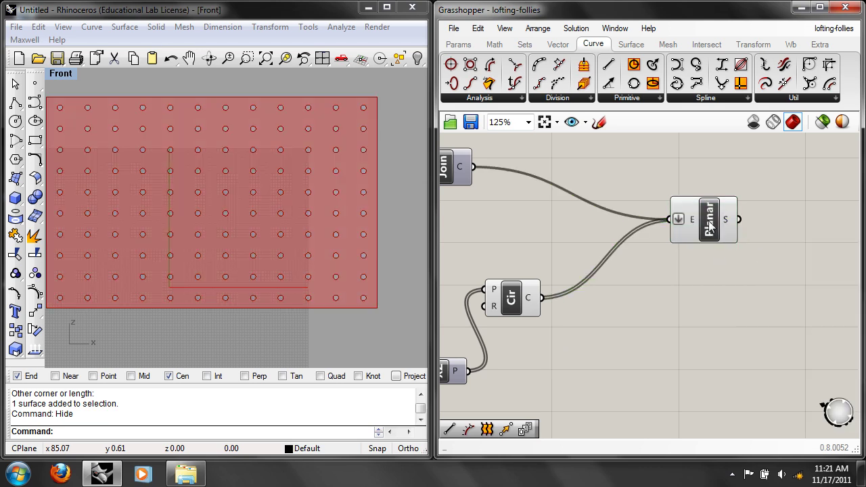
right_click(708, 221)
click(758, 213)
click(714, 218)
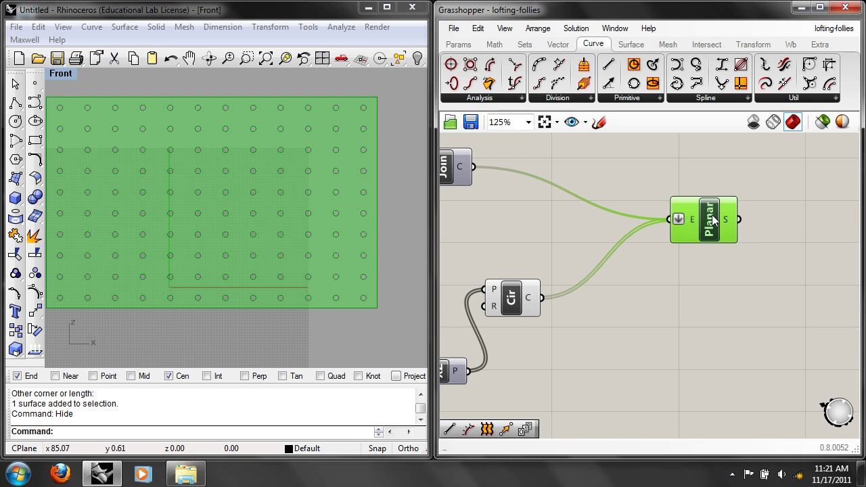
Shift the Planar component slightly on the canvas and disable it
mouse_move(712, 216)
mouse_down()
mouse_move(732, 228)
mouse_move(724, 227)
mouse_up()
right_drag(684, 335, 704, 329)
click(704, 328)
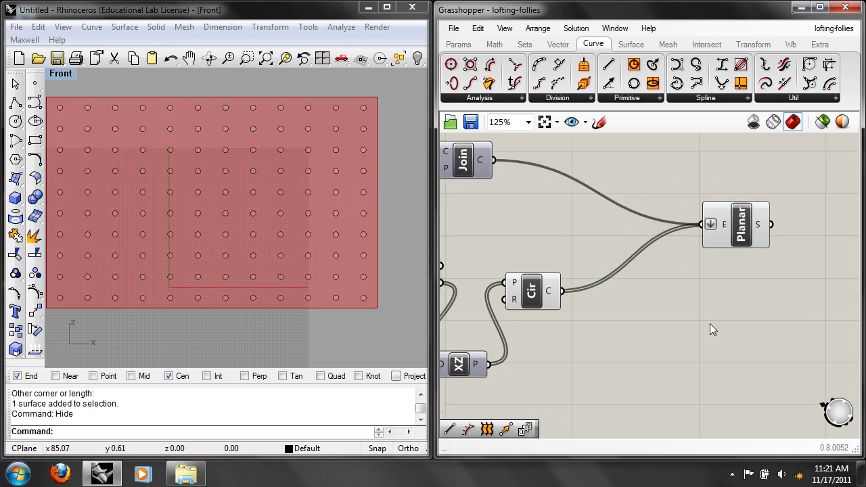
click(741, 216)
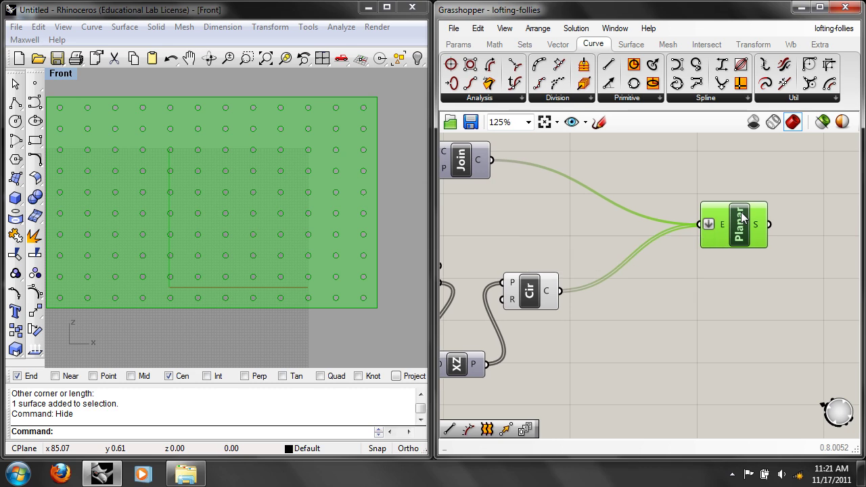
right_click(742, 217)
click(727, 262)
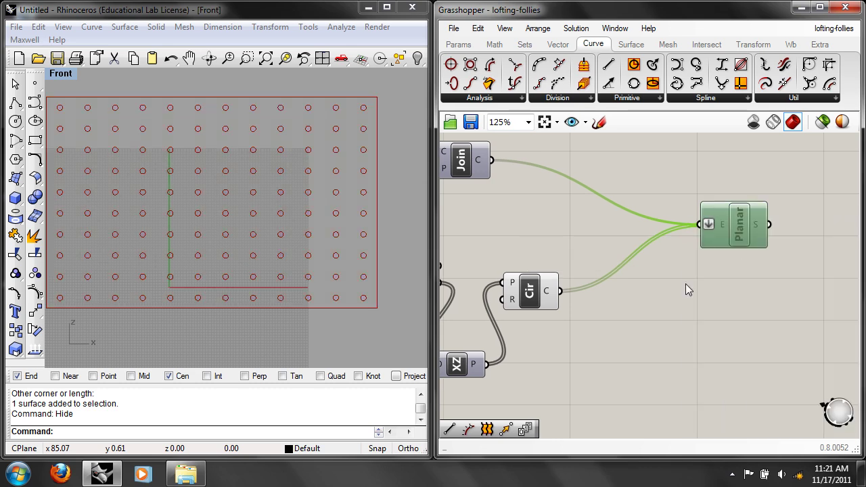
Switch off the preview of all components in the uppermost definition
scroll(685, 283, down, 4)
scroll(559, 335, up, 2)
right_drag(302, 267, 320, 274)
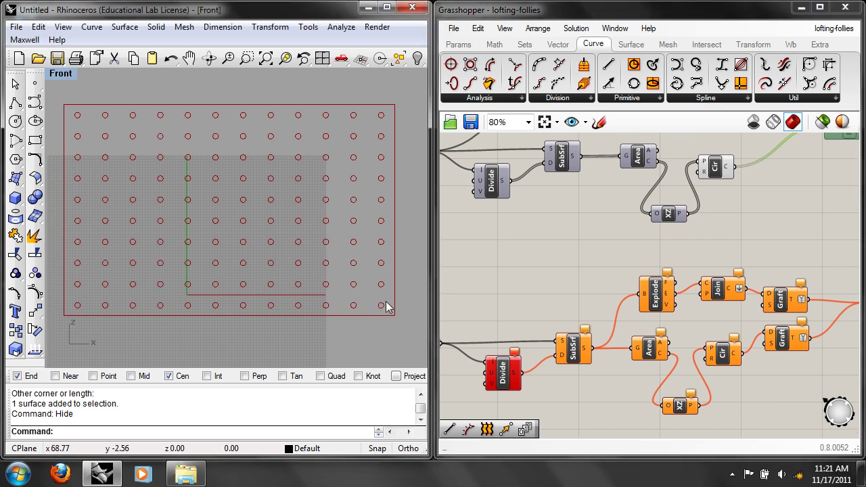
scroll(608, 245, down, 2)
drag(791, 276, 462, 145)
right_click(461, 145)
click(507, 177)
Locate the surface parameter of the lower definition and unhide the plane in the Rhino model
right_drag(493, 315, 543, 261)
click(540, 278)
right_click(541, 275)
click(547, 269)
scroll(548, 269, up, 2)
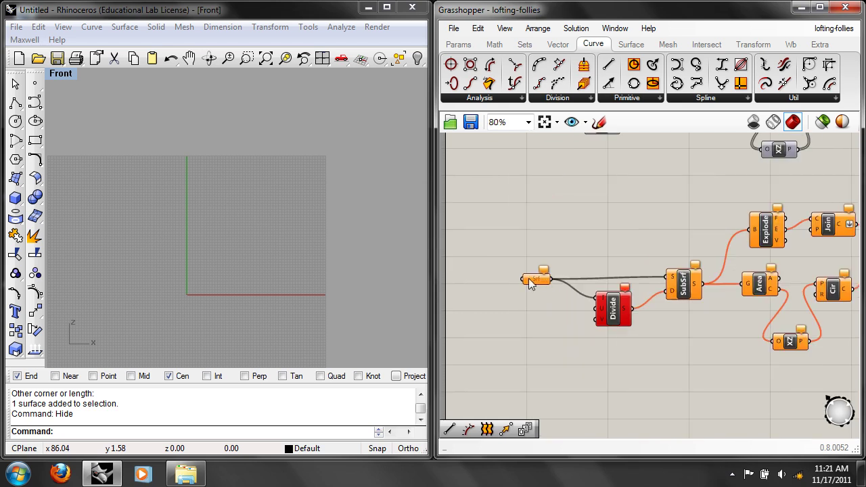
key(ctrl+alt+h)
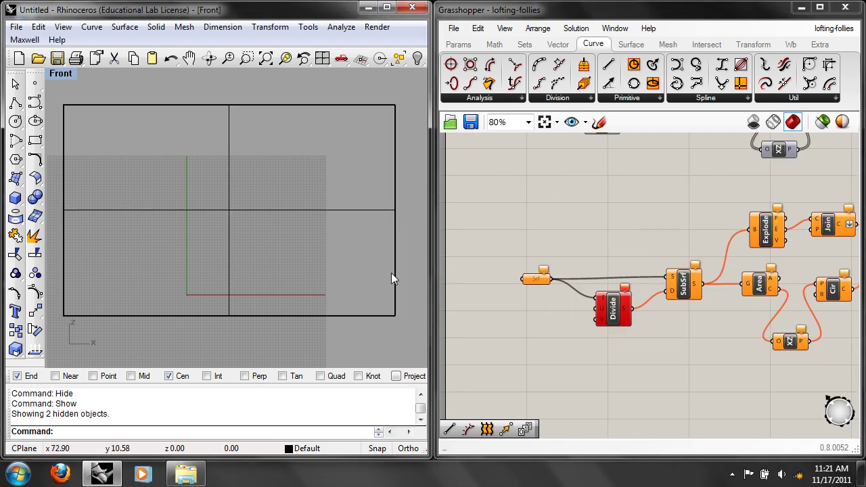
Reference the rectangular plane from the Rhino model as the single surface of the lower definition's surface parameter
click(359, 316)
right_click(541, 281)
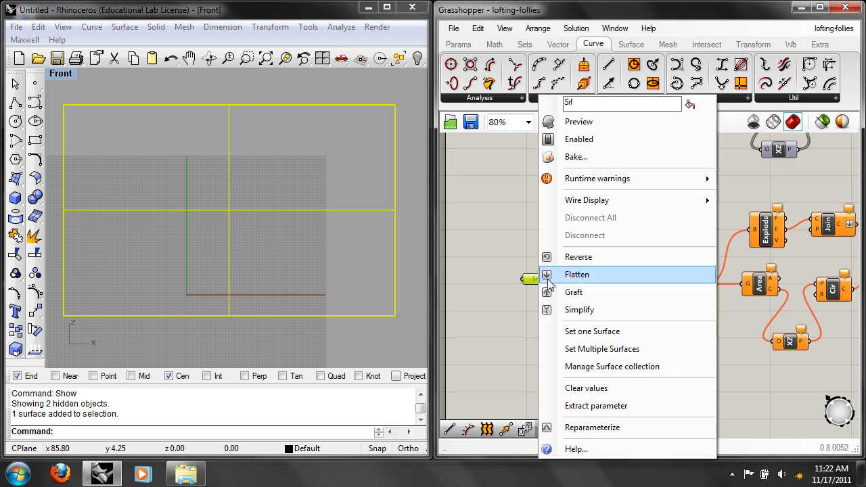
click(595, 330)
click(593, 240)
Turn on the preview of the Join component that joins the exploded subsurface edges
right_drag(594, 240, 475, 234)
right_drag(825, 252, 718, 250)
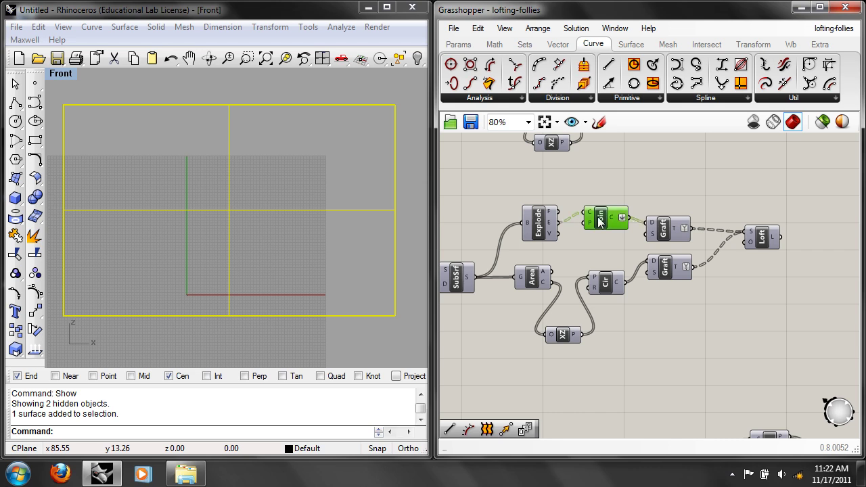
right_click(597, 218)
click(625, 243)
Hide the referenced plane in the Rhino model so only the previewed panel outlines are displayed
click(271, 111)
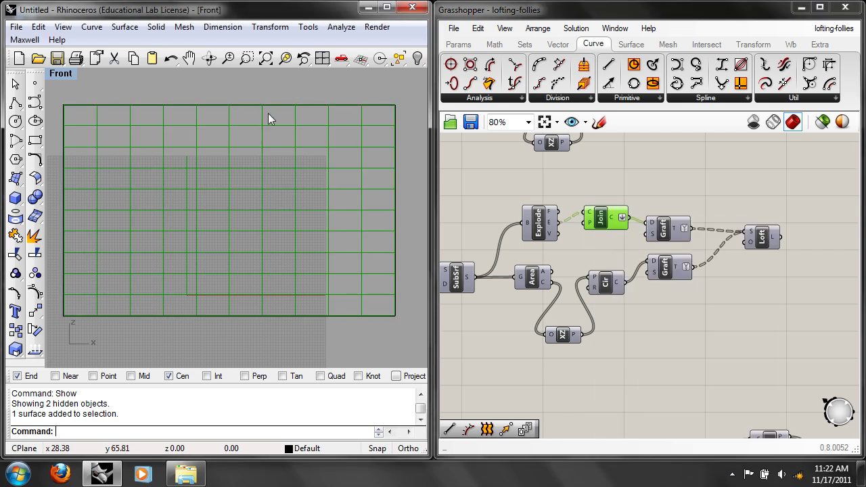
click(264, 104)
text(Hi)
key(Return)
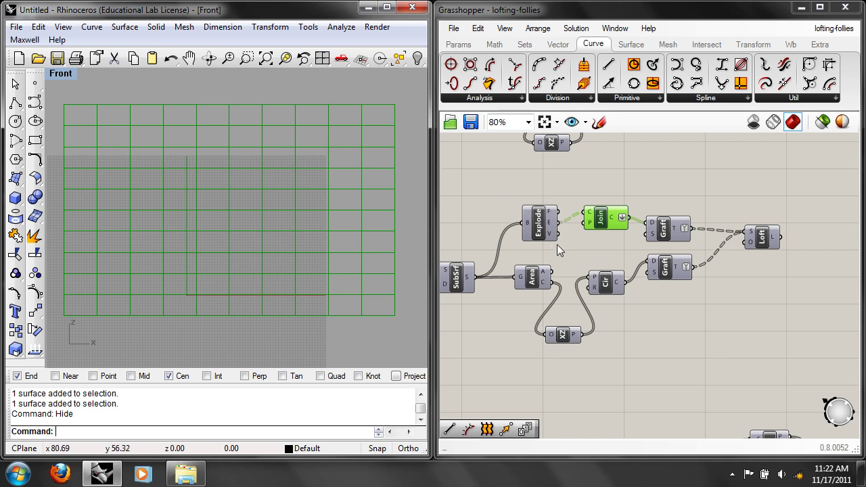
Turn on the preview of the Cir component in the lofted-panel definition and look closely at the circles
click(614, 261)
right_click(613, 281)
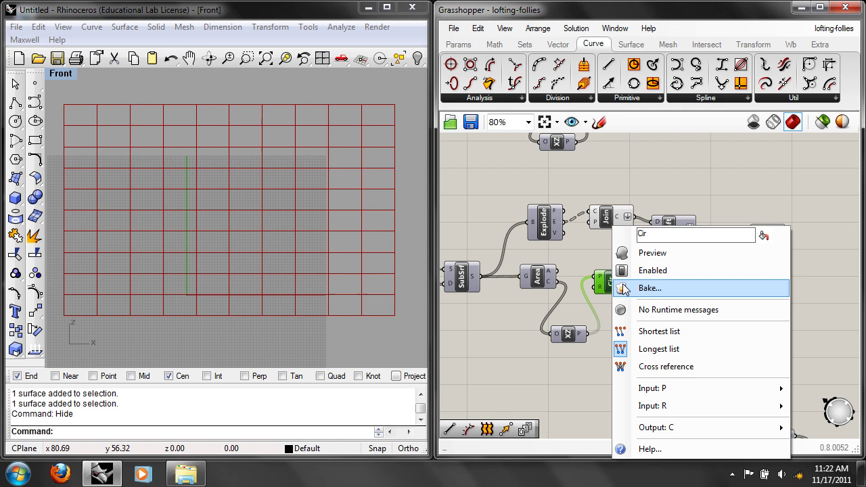
click(643, 271)
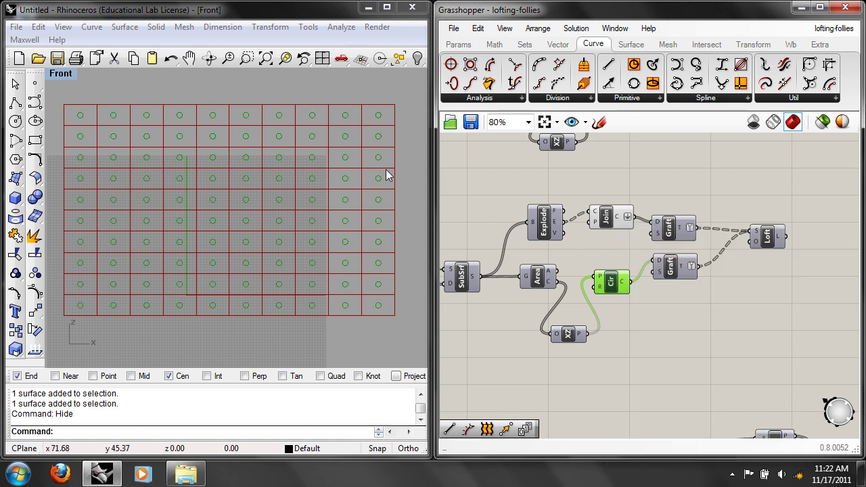
scroll(387, 178, up, 5)
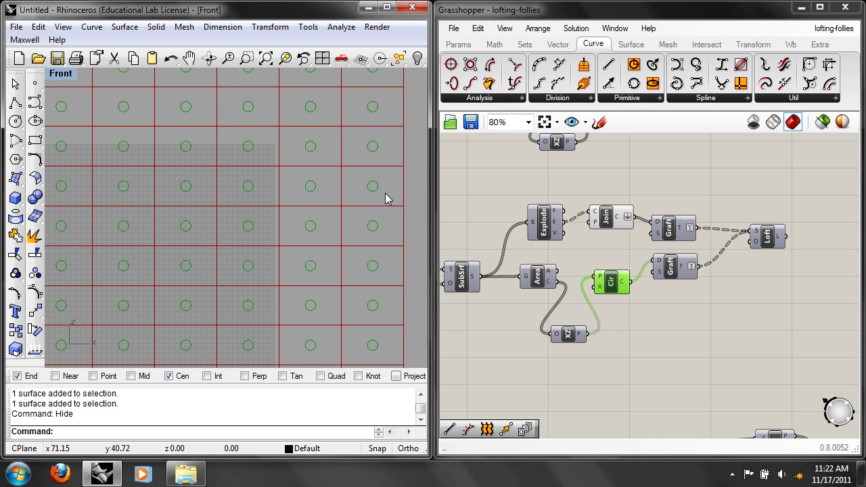
Switch off the preview of the Join and Cir components together
right_drag(700, 301, 648, 310)
click(625, 238)
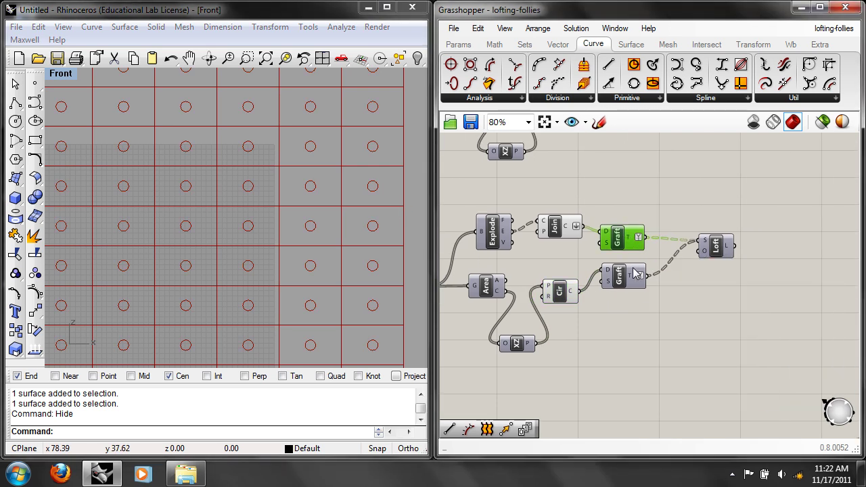
mouse_move(635, 275)
drag(556, 313, 591, 185)
right_click(591, 186)
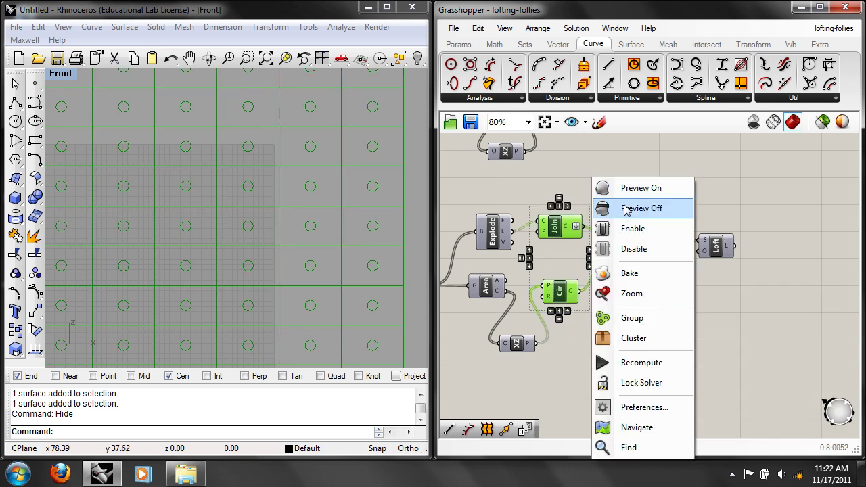
click(622, 201)
Turn on the preview of the Loft component and examine the lofted panels with circular openings up close
click(711, 247)
right_click(713, 252)
click(724, 250)
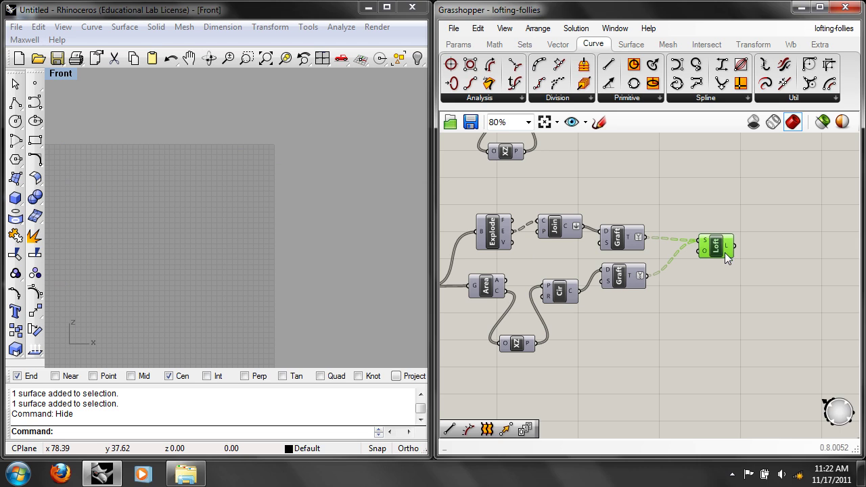
scroll(270, 196, up, 4)
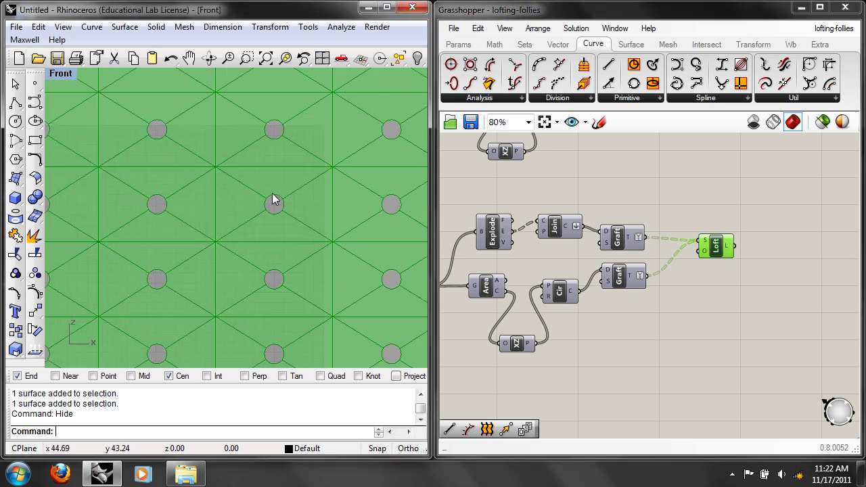
right_drag(336, 195, 180, 209)
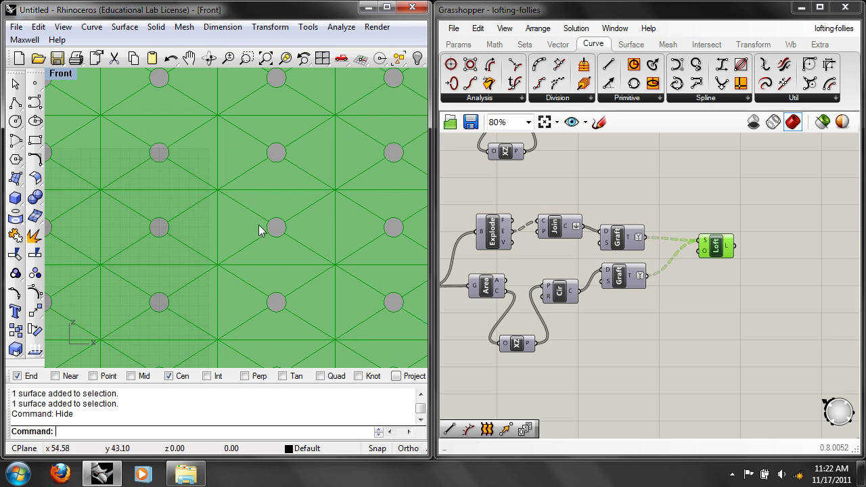
Open the loft options of the Loft component's O input and commit Refit as the fitting method
click(680, 265)
scroll(683, 265, up, 2)
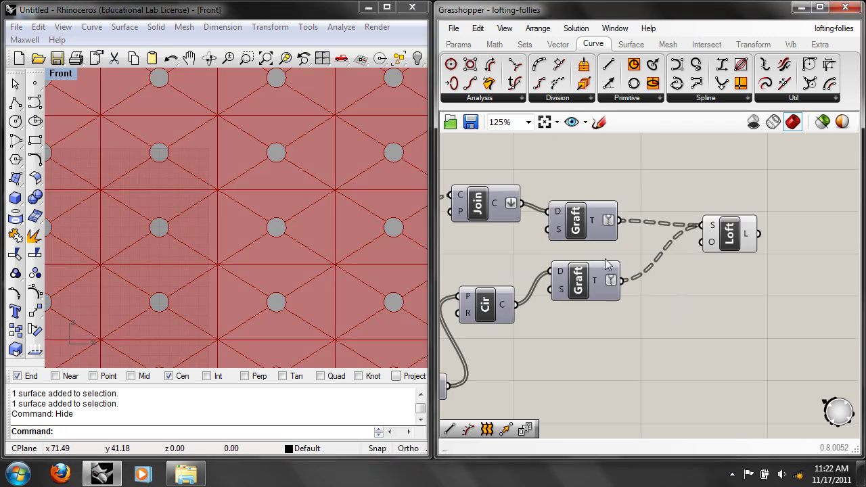
mouse_move(708, 244)
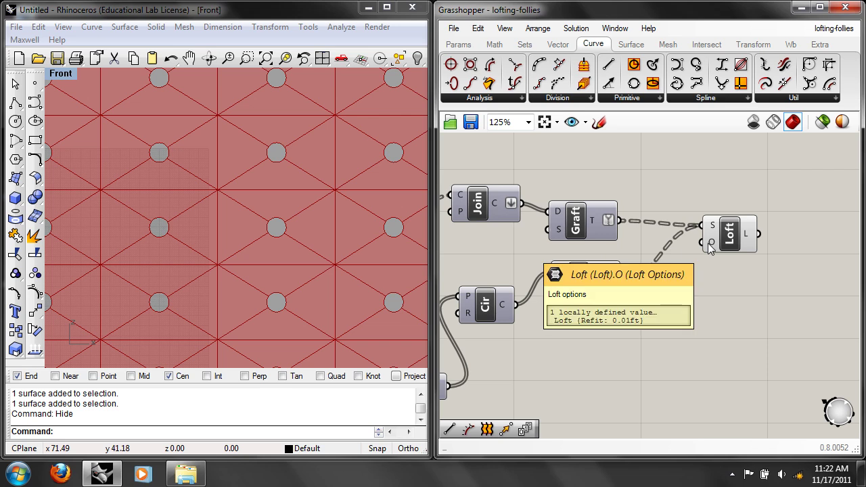
right_click(707, 243)
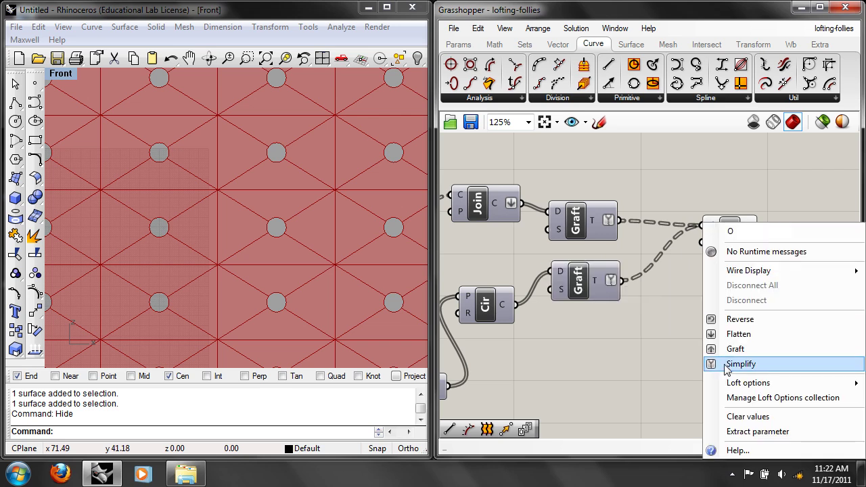
drag(599, 13, 464, 15)
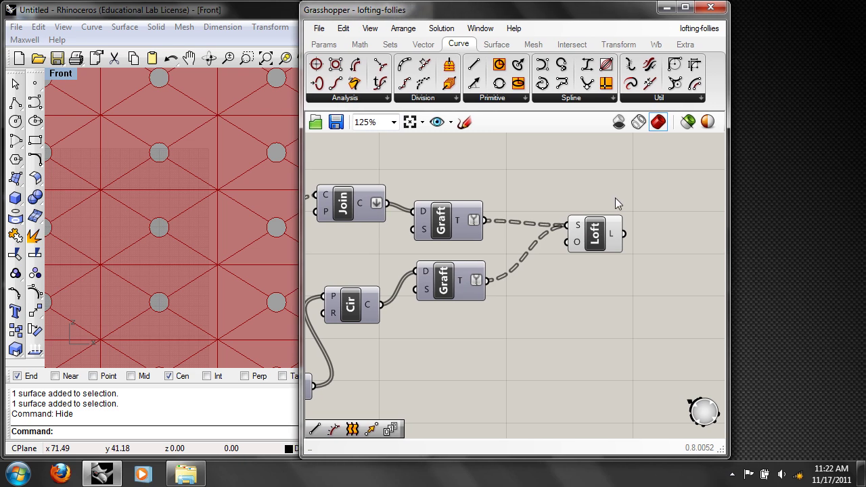
right_click(582, 240)
mouse_move(624, 382)
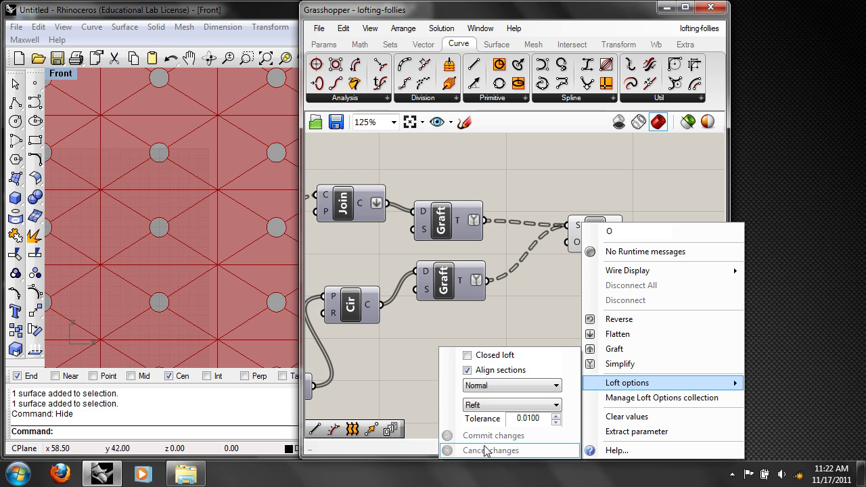
click(487, 406)
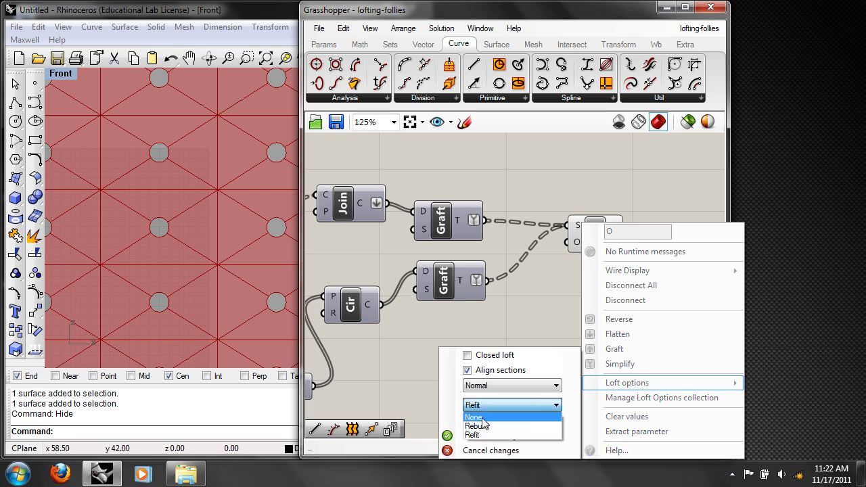
click(484, 436)
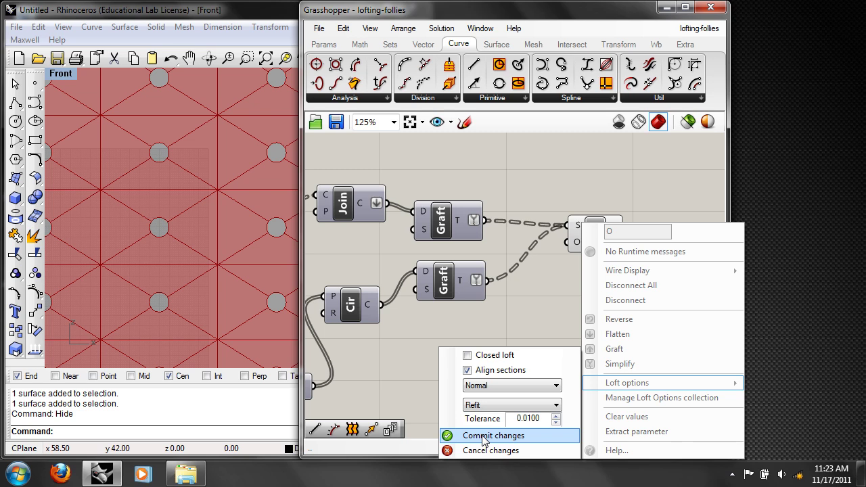
click(484, 437)
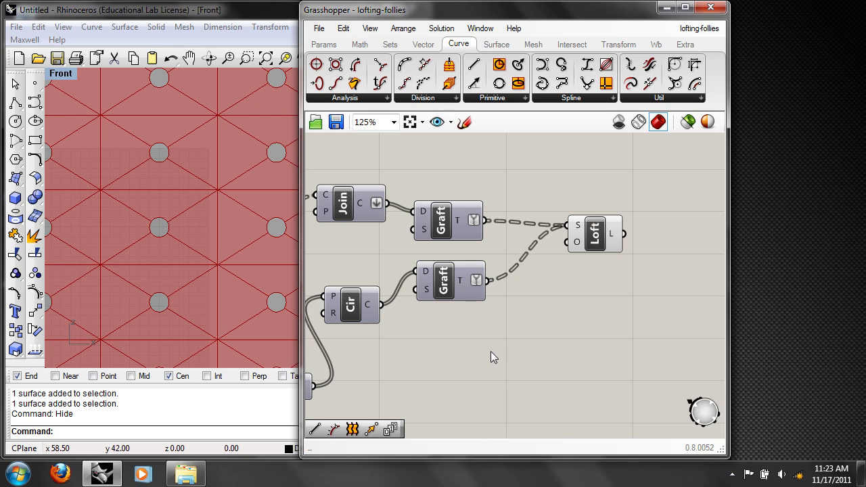
Switch off the preview of the lofted-panel definition's components
scroll(590, 313, down, 6)
drag(594, 345, 472, 298)
scroll(618, 313, up, 2)
right_click(583, 314)
click(622, 209)
Locate the cylinder definition below and turn on the preview of its Cyl component
right_drag(544, 313, 610, 214)
click(409, 306)
click(415, 326)
scroll(415, 326, up, 1)
scroll(416, 324, up, 2)
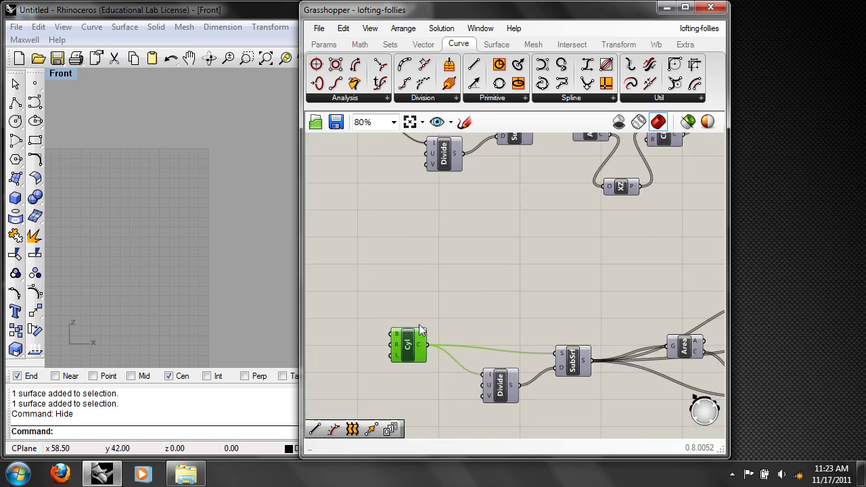
right_click(408, 347)
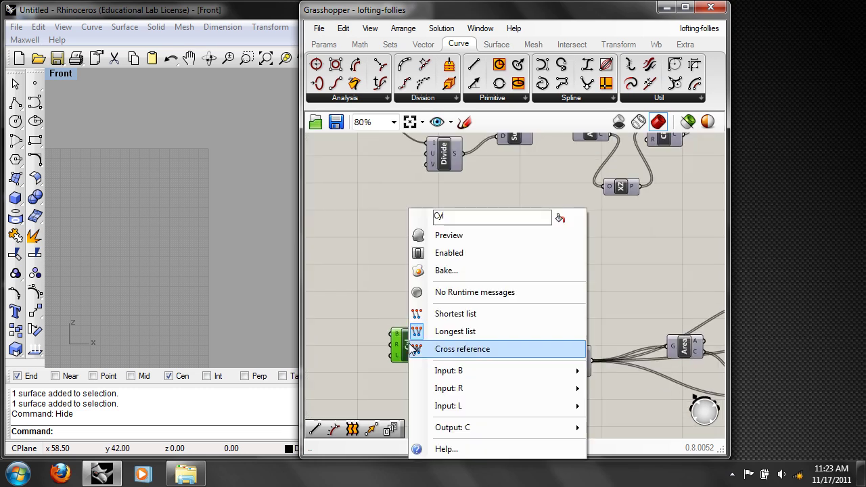
click(449, 235)
click(454, 284)
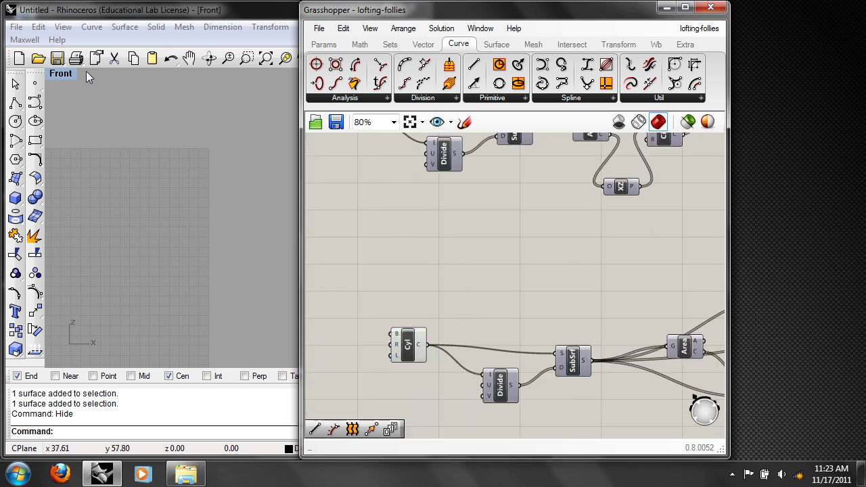
Move the Grasshopper window clear of the Rhino viewport and change the Front view to Perspective
drag(314, 17, 450, 17)
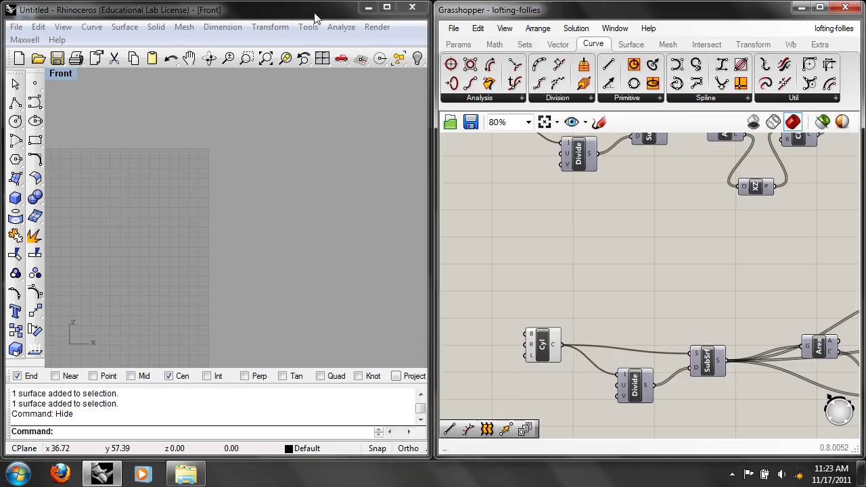
right_drag(238, 248, 276, 251)
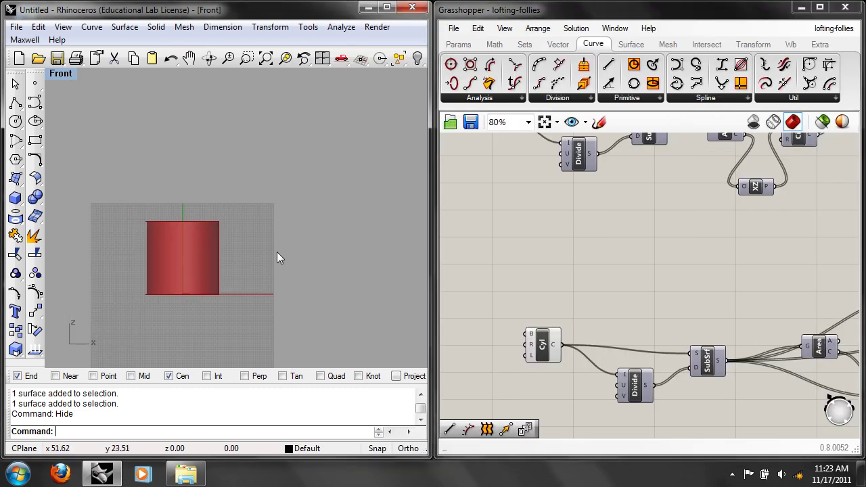
scroll(205, 223, up, 4)
right_click(61, 76)
mouse_move(123, 238)
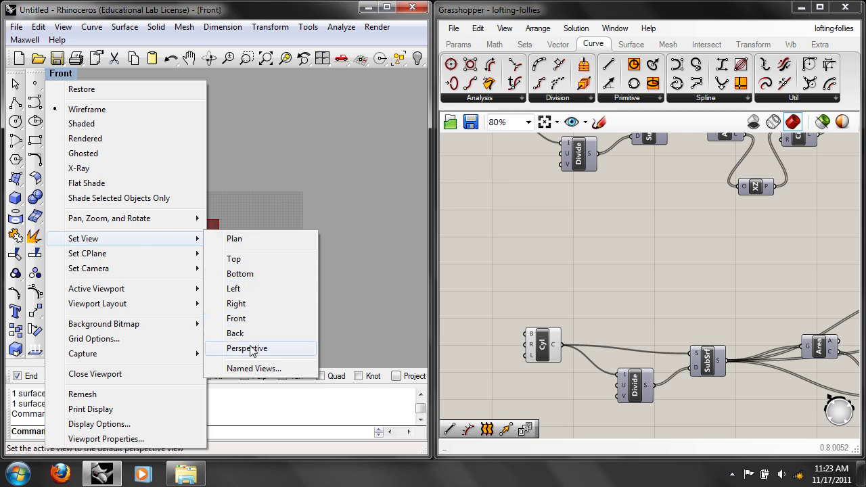
click(247, 344)
Turn on the preview of the cylinder definition's Cir component and inspect the circles distributed around the cylinder
right_drag(802, 312, 558, 282)
right_drag(857, 330, 659, 311)
scroll(660, 312, up, 1)
click(694, 287)
right_click(695, 286)
click(715, 252)
scroll(160, 277, up, 3)
scroll(160, 273, up, 1)
right_drag(230, 226, 234, 201)
shift+right_drag(388, 210, 297, 258)
right_drag(804, 253, 677, 313)
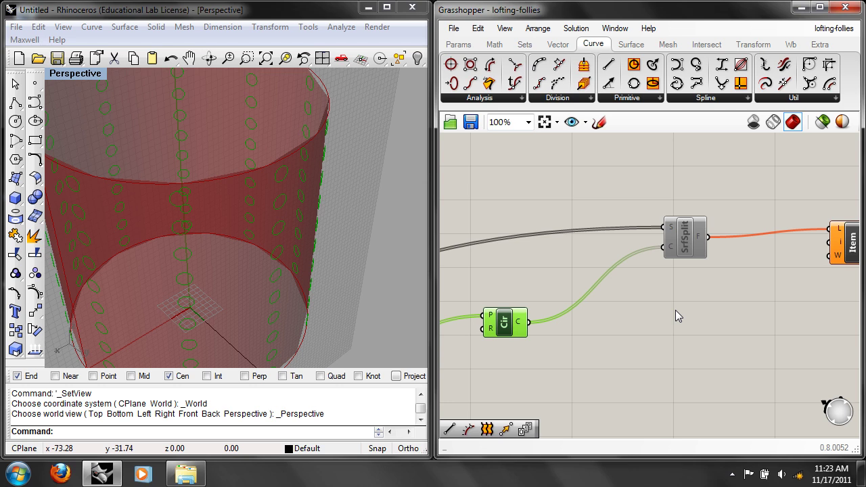
Shift the disabled SrfSplit component slightly toward the Item component on the canvas
click(655, 335)
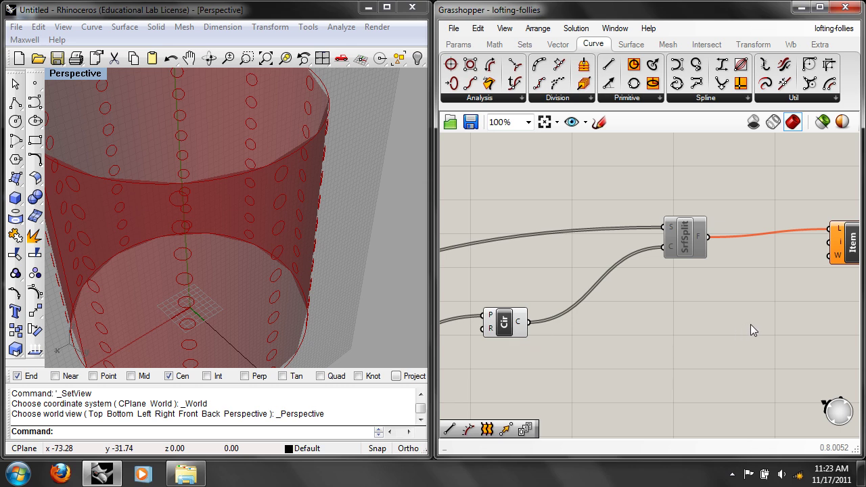
right_drag(750, 324, 715, 332)
right_drag(651, 355, 691, 341)
right_drag(732, 275, 626, 298)
drag(592, 255, 612, 247)
right_drag(605, 355, 751, 317)
click(551, 304)
right_click(551, 304)
click(766, 282)
right_drag(776, 271, 726, 308)
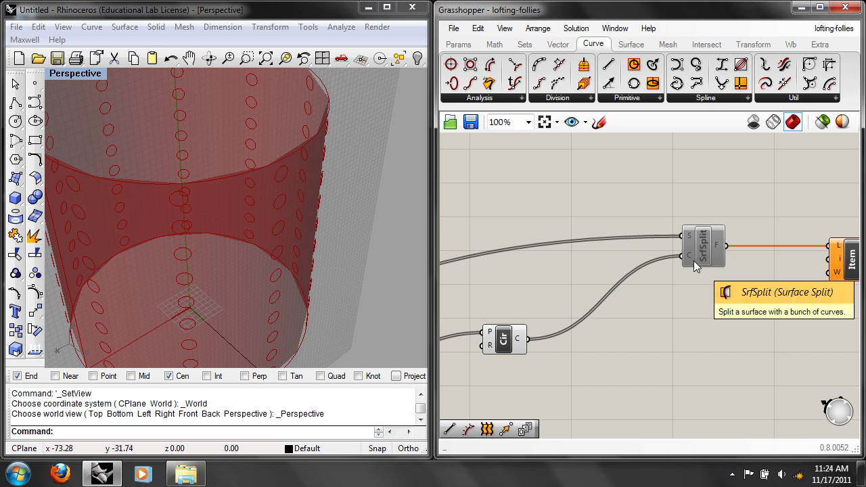
Check the item index input of the Item component that follows SrfSplit
right_drag(751, 297, 665, 343)
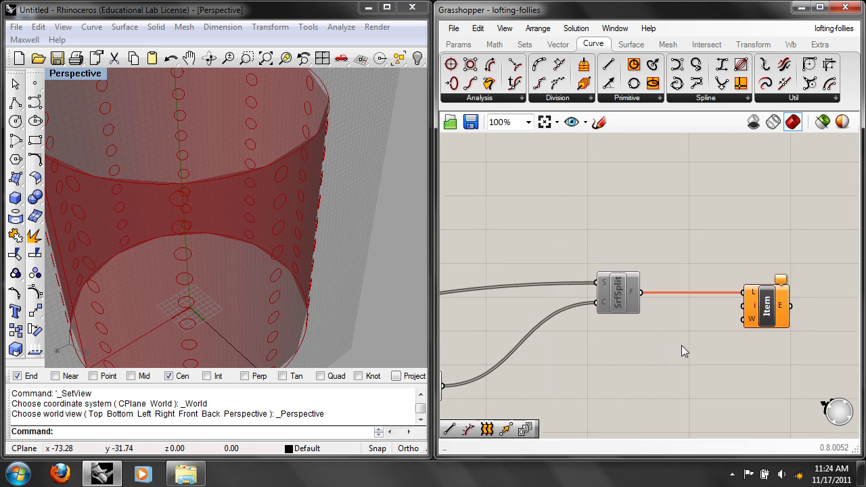
click(756, 304)
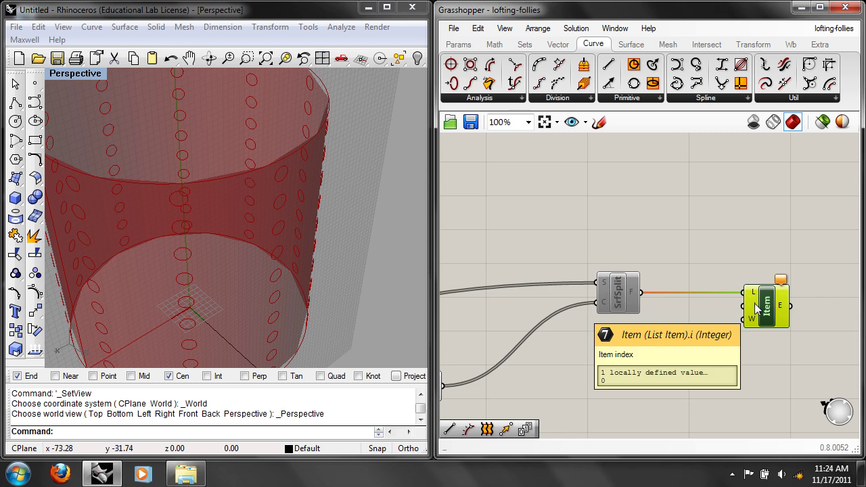
mouse_move(756, 307)
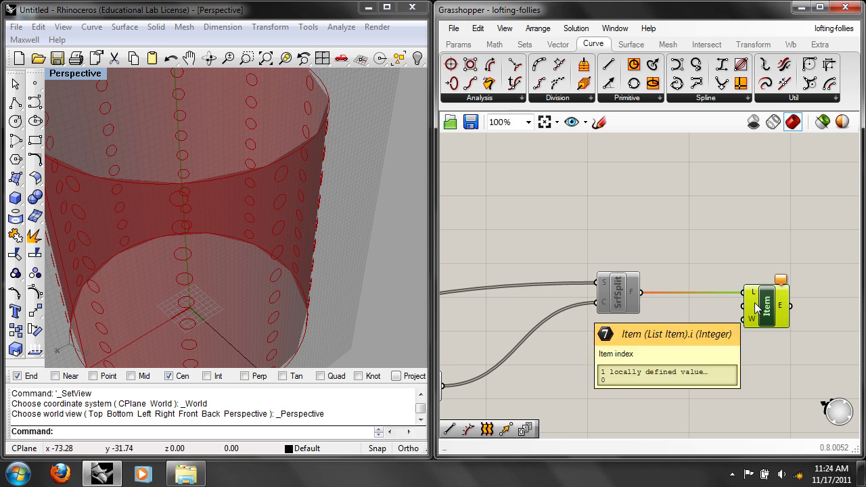
Nudge the SrfSplit component slightly back toward the circles and enable it to split the cylinder
right_drag(690, 251, 741, 223)
click(678, 259)
drag(678, 259, 662, 274)
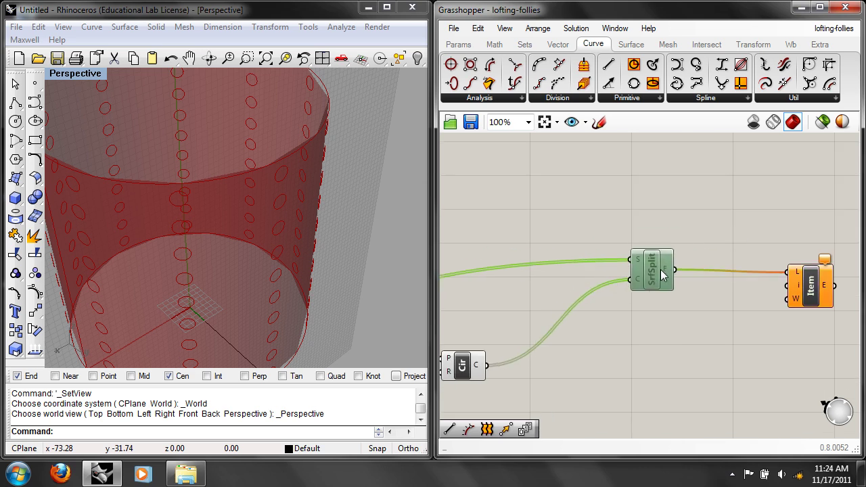
right_drag(515, 369, 739, 307)
right_drag(687, 256, 503, 283)
click(732, 195)
right_drag(733, 213, 660, 239)
click(622, 261)
right_click(625, 264)
click(664, 266)
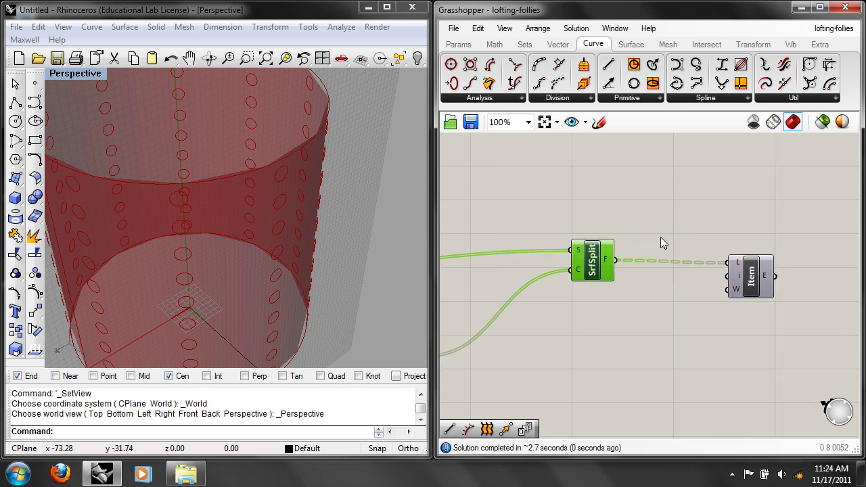
Turn on the preview of the Item component, view the perforated cylinder from the side, and nudge SrfSplit slightly
click(776, 268)
right_click(776, 267)
click(780, 237)
right_drag(213, 236, 312, 154)
mouse_move(625, 261)
mouse_down()
mouse_move(623, 273)
mouse_move(613, 260)
mouse_up()
right_drag(663, 318, 643, 317)
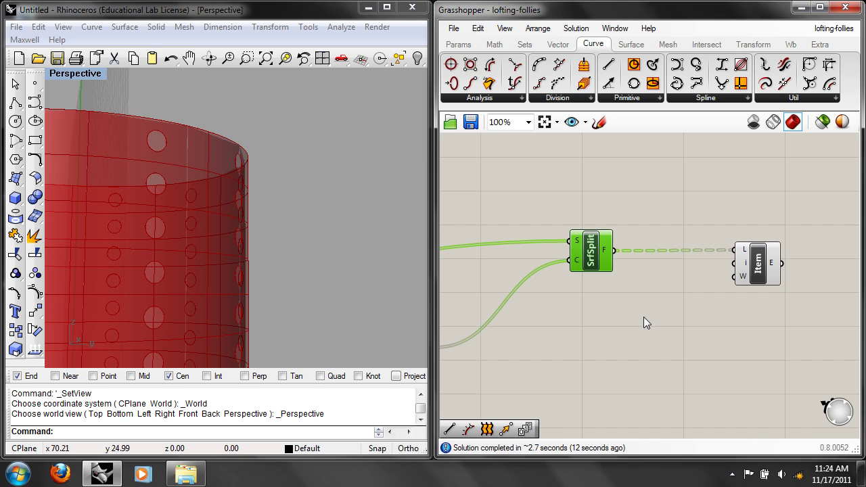
Move the SrfSplit component slightly up on the canvas and disable it so the cylinder is no longer split
click(677, 308)
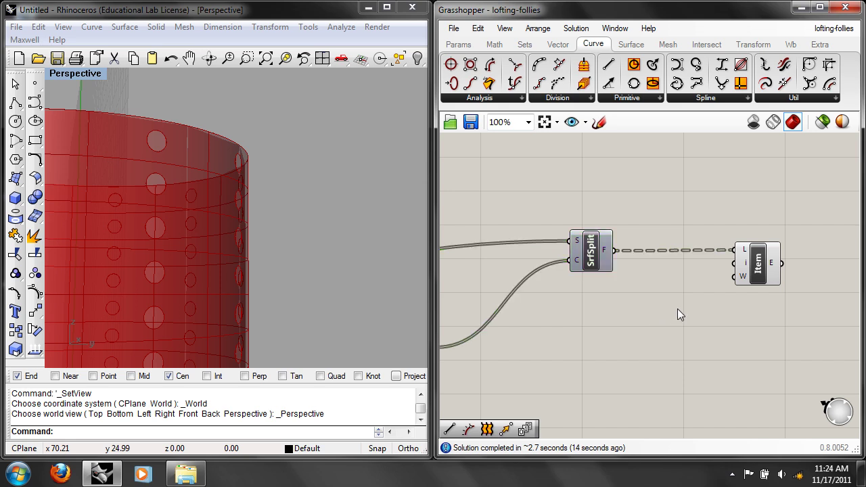
mouse_move(598, 254)
mouse_down()
mouse_move(593, 249)
mouse_move(602, 239)
mouse_up()
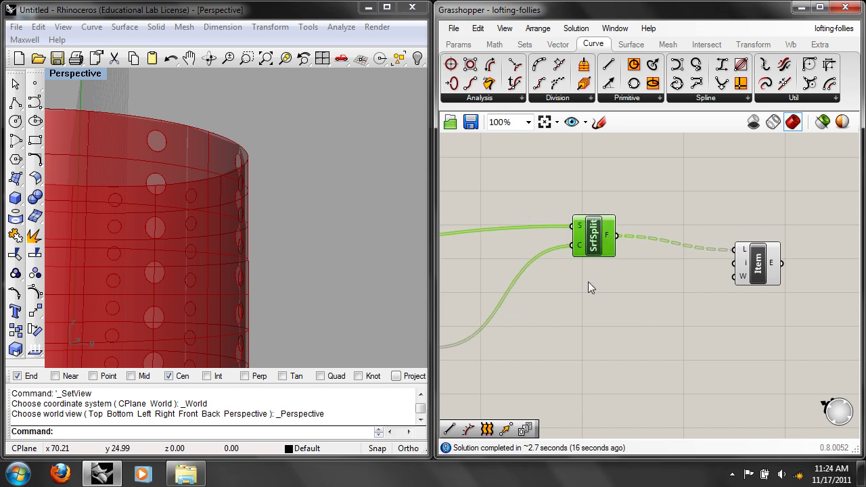
right_click(598, 237)
click(638, 271)
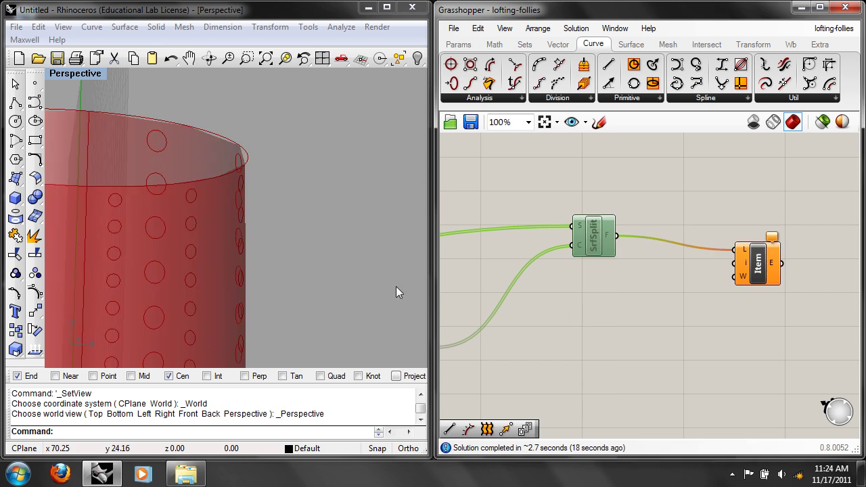
scroll(315, 293, down, 5)
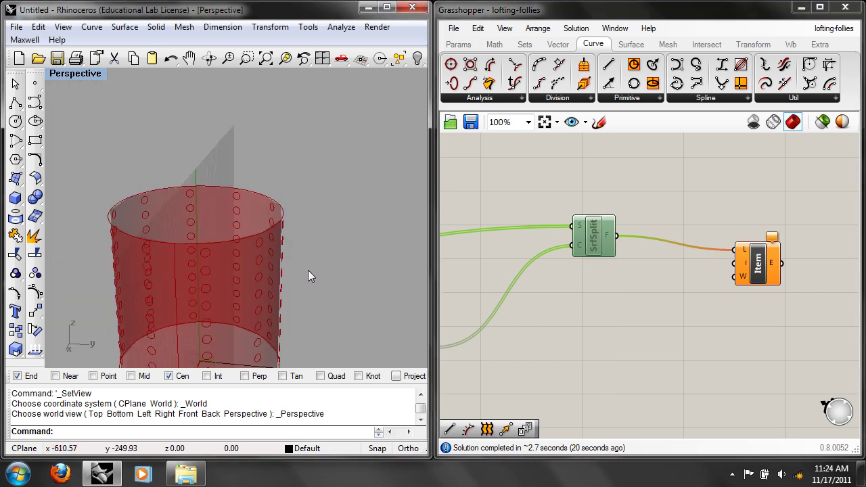
right_drag(521, 244, 635, 257)
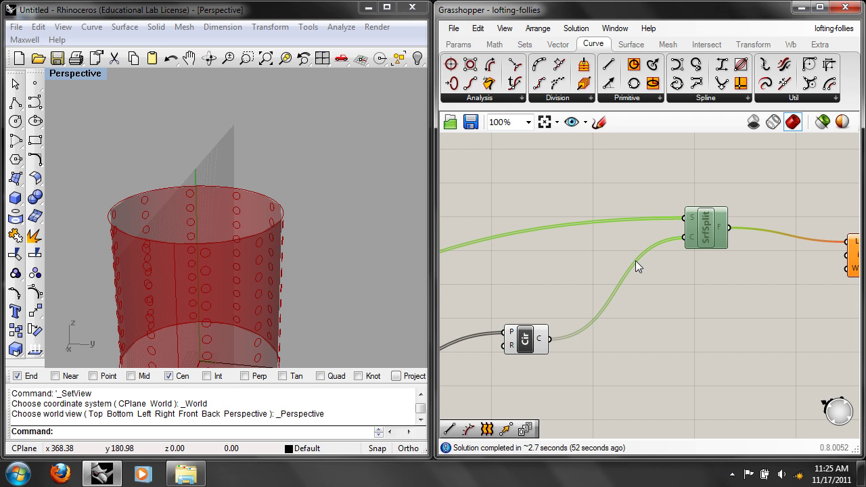
click(731, 473)
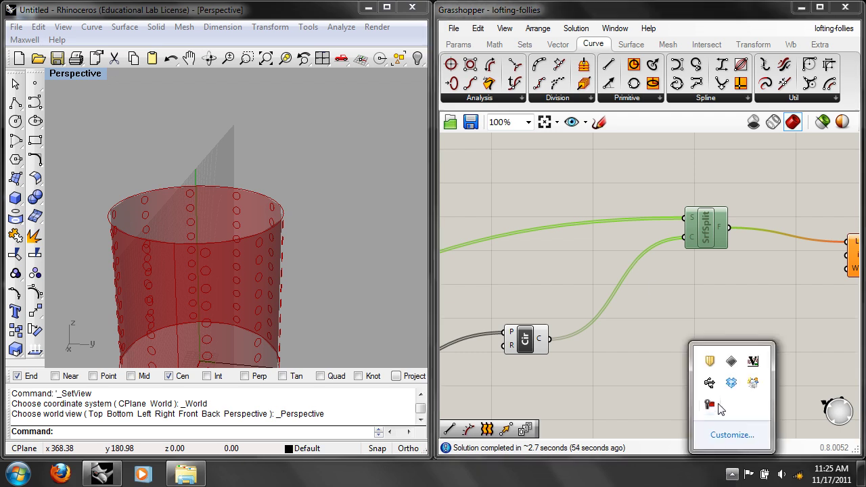